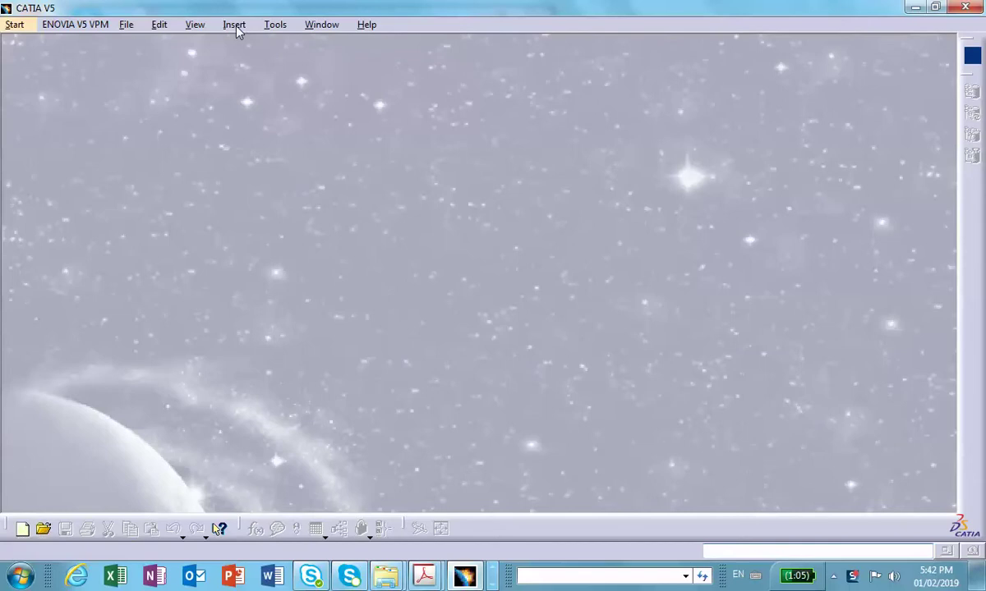
Create a new document of type Product
{"action": "left_click", "coordinate": [233, 27]}
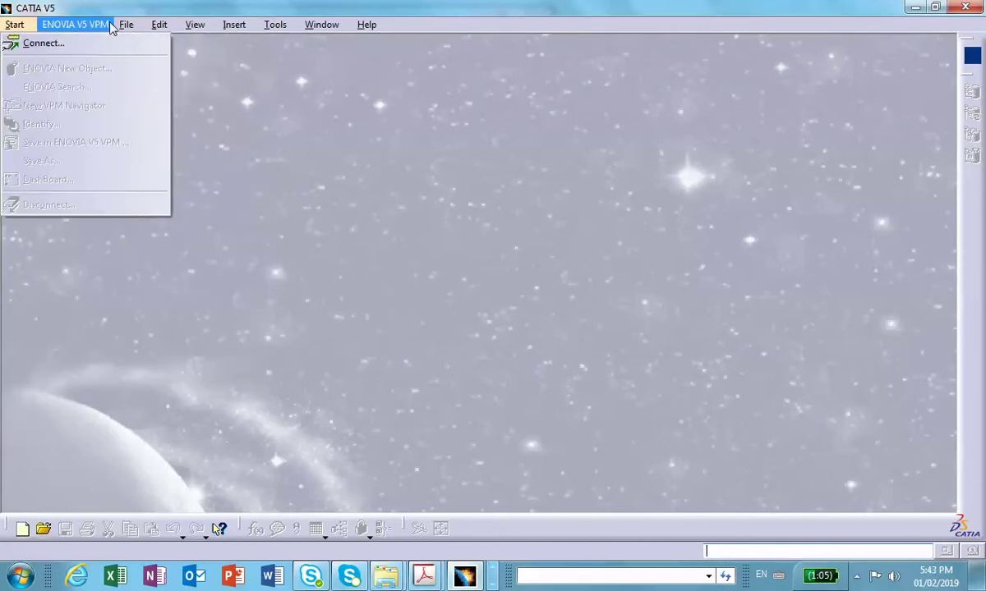
{"action": "mouse_move", "coordinate": [124, 23]}
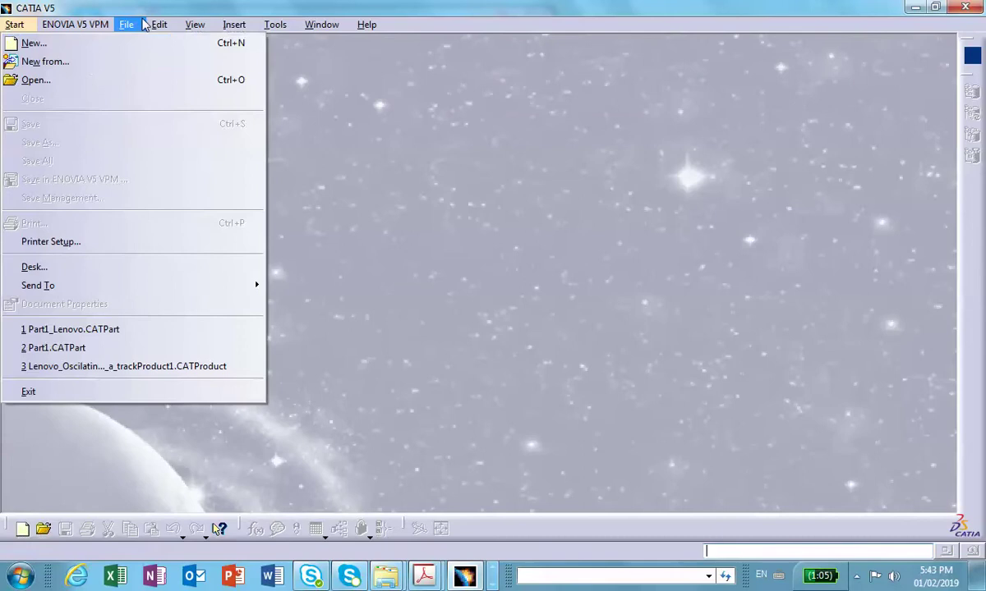
{"action": "left_click", "coordinate": [128, 41]}
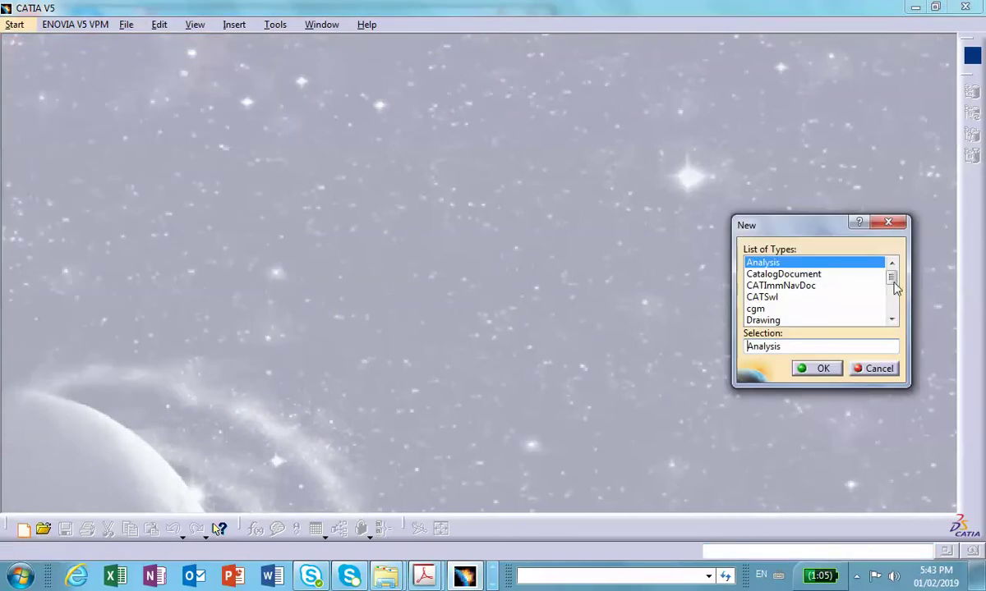
{"action": "left_click_drag", "start_coordinate": [892, 281], "coordinate": [891, 304]}
{"action": "double_click", "coordinate": [760, 298]}
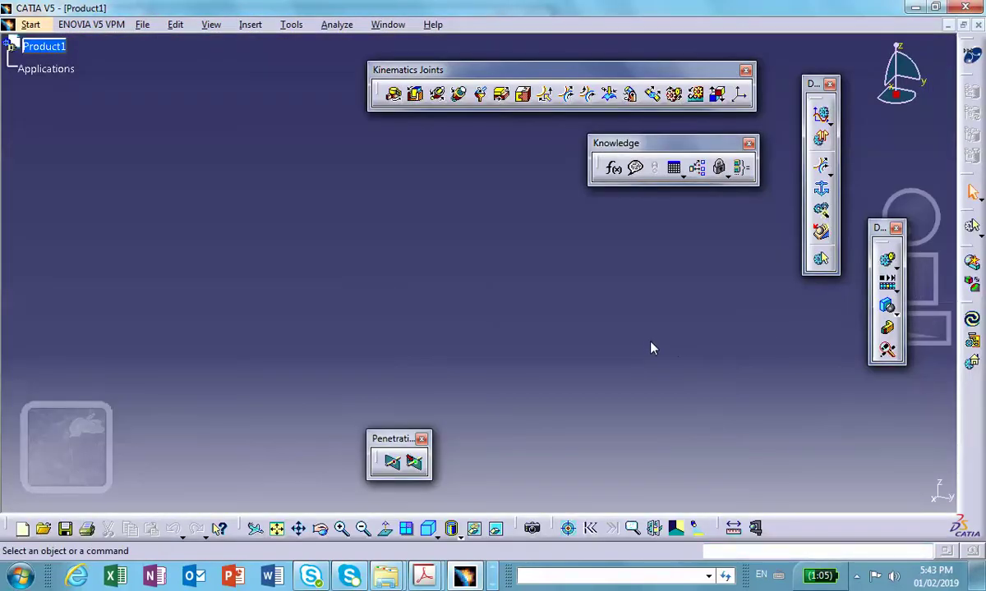
Insert a new part into Product1
{"action": "left_click", "coordinate": [250, 26]}
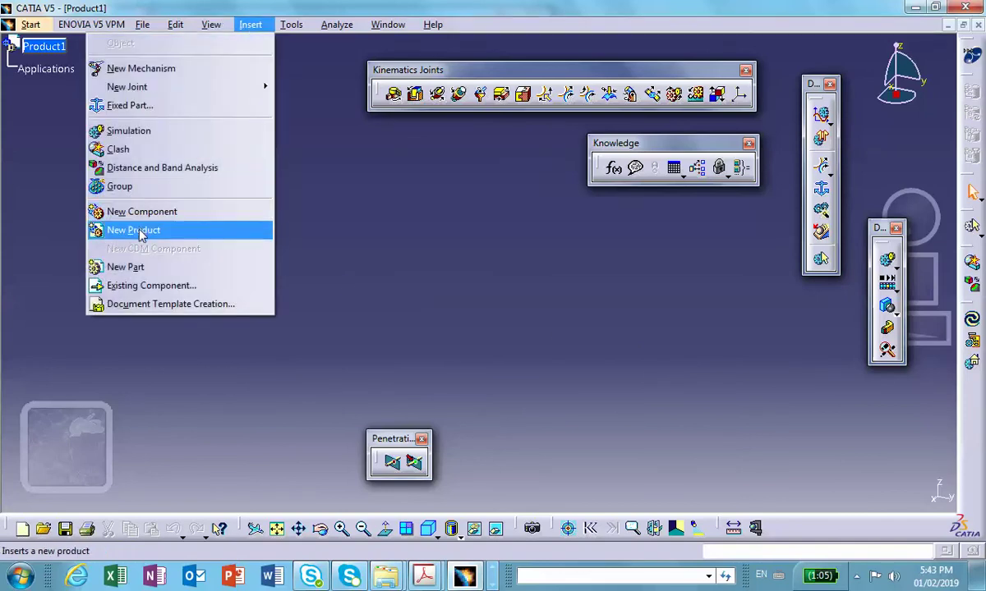
{"action": "left_click", "coordinate": [128, 267]}
{"action": "left_click", "coordinate": [36, 47]}
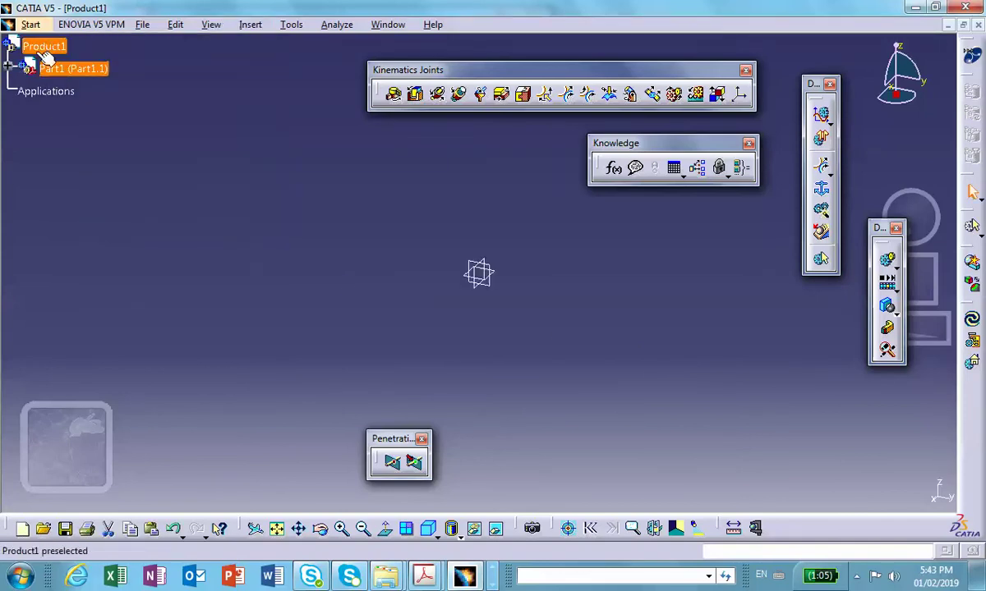
Set both the instance name and the part number of the inserted part to "base"
{"action": "right_click", "coordinate": [95, 69]}
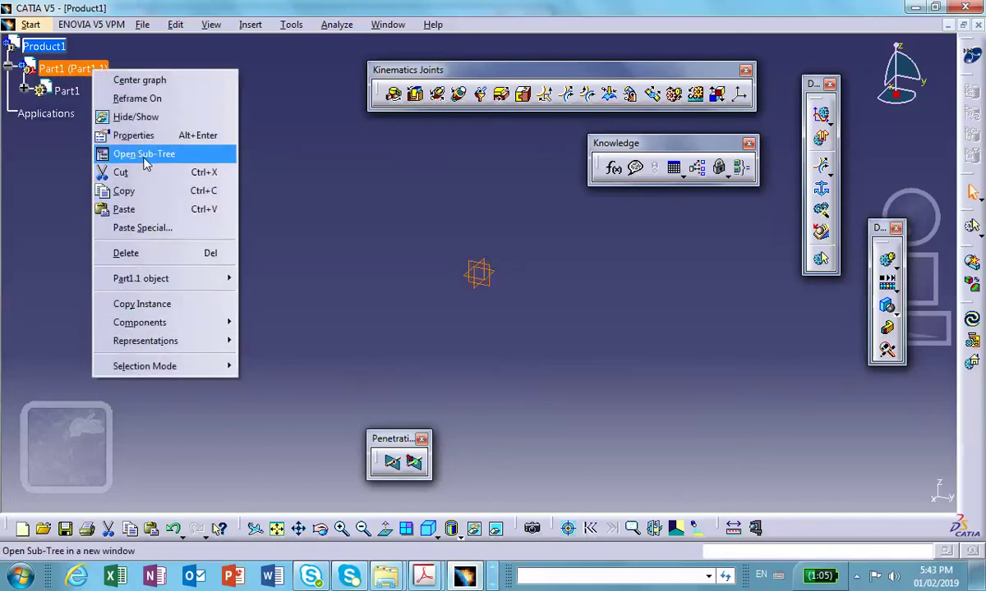
{"action": "left_click", "coordinate": [133, 136]}
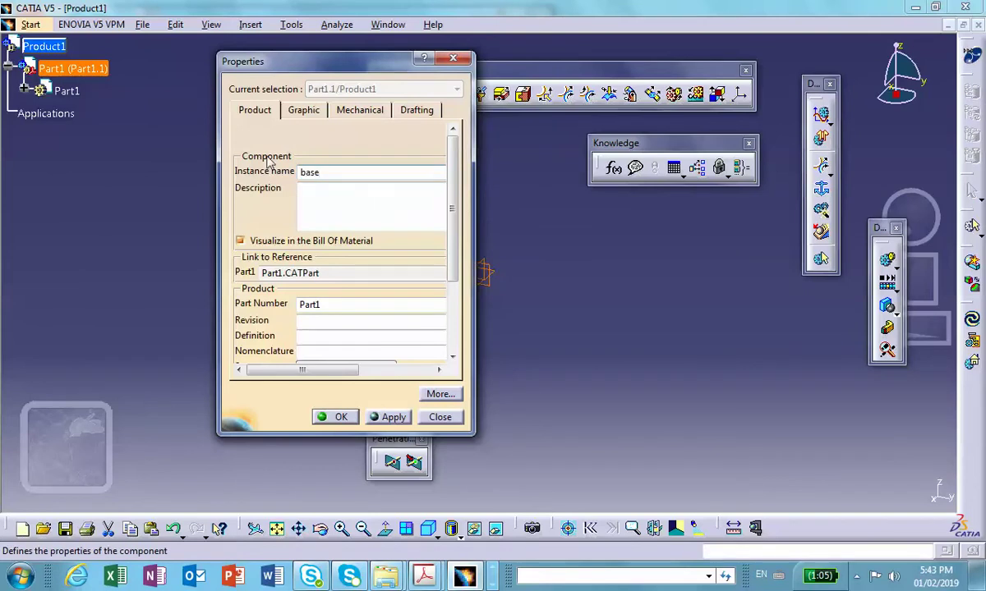
{"action": "left_click_drag", "start_coordinate": [333, 304], "coordinate": [264, 304]}
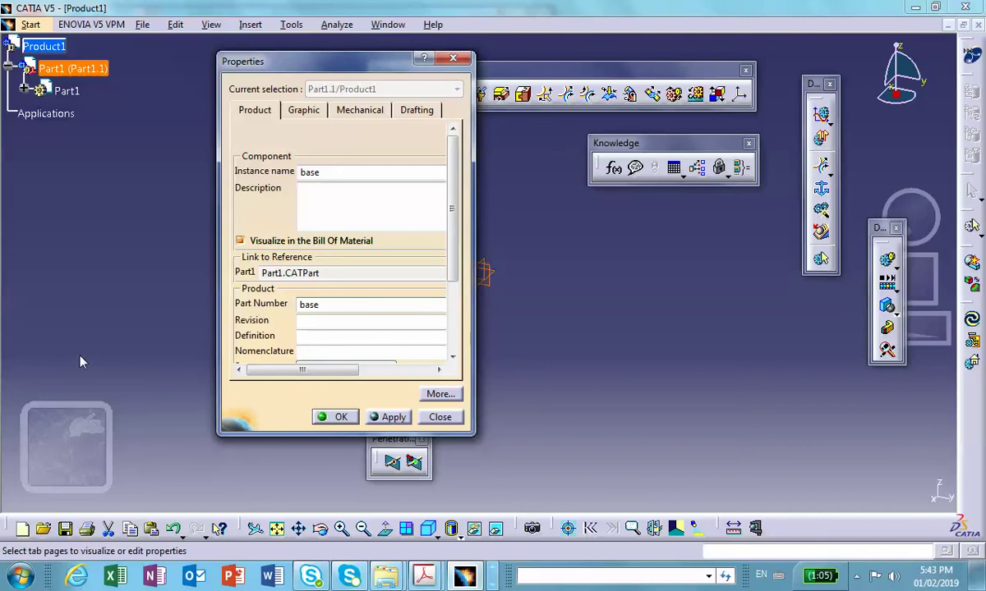
{"action": "left_click", "coordinate": [343, 416]}
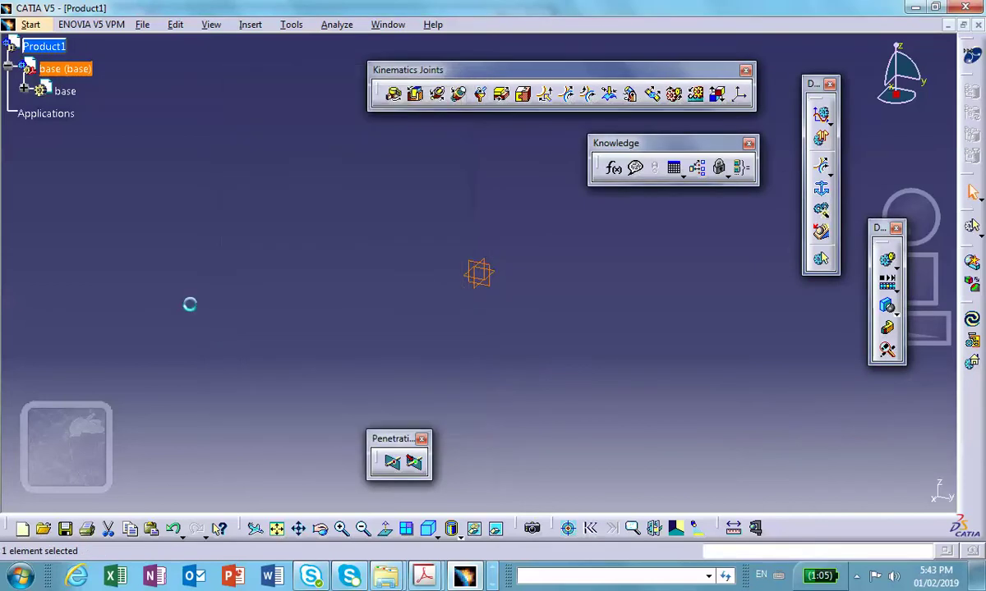
Open the base part for editing and sketch a centered rectangle around the origin on the xy plane
{"action": "left_click", "coordinate": [24, 90]}
{"action": "double_click", "coordinate": [64, 90]}
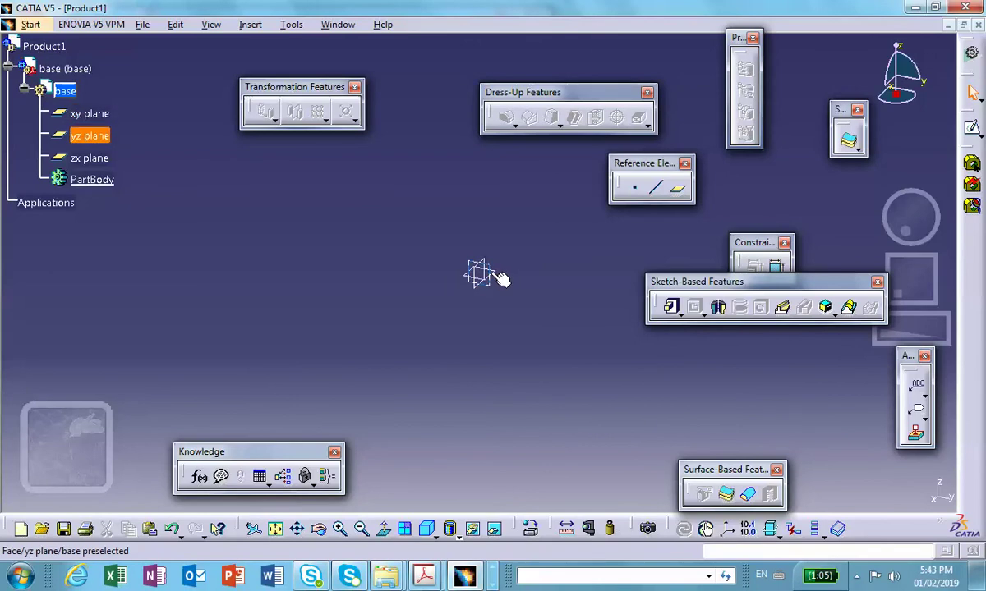
{"action": "left_click", "coordinate": [502, 279]}
{"action": "left_click", "coordinate": [970, 131]}
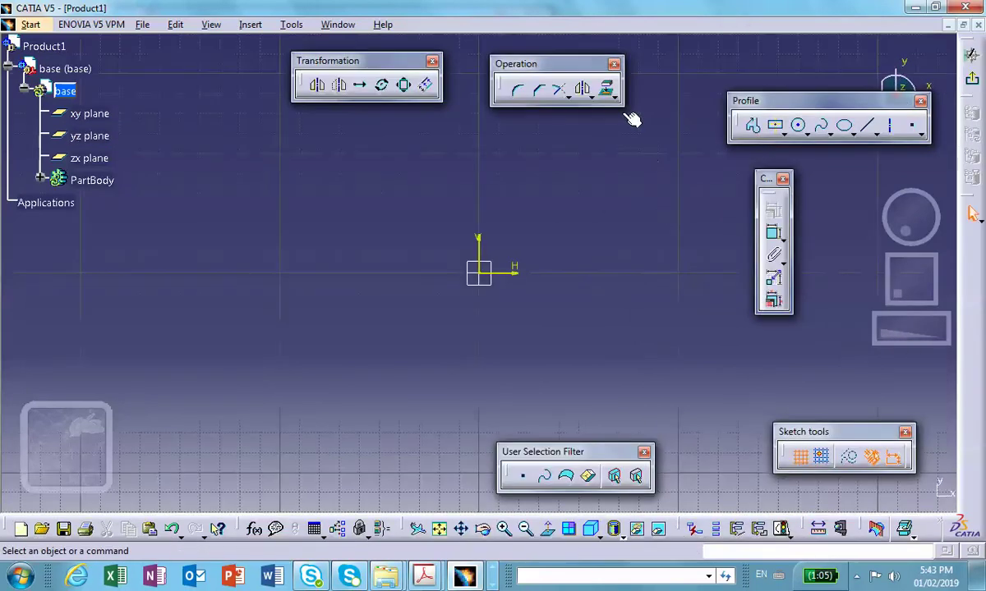
{"action": "left_click", "coordinate": [776, 125]}
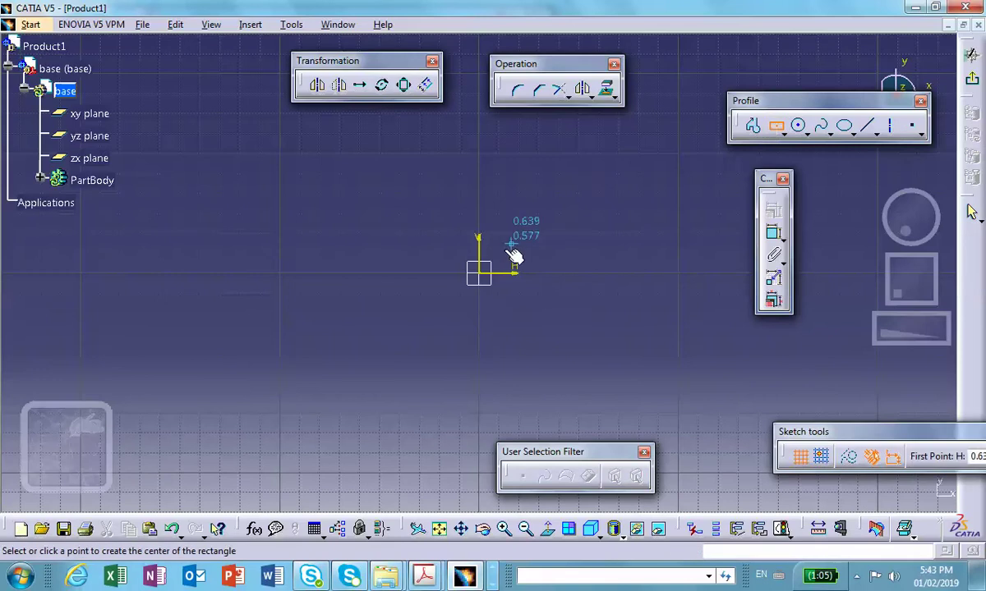
{"action": "left_click", "coordinate": [480, 272]}
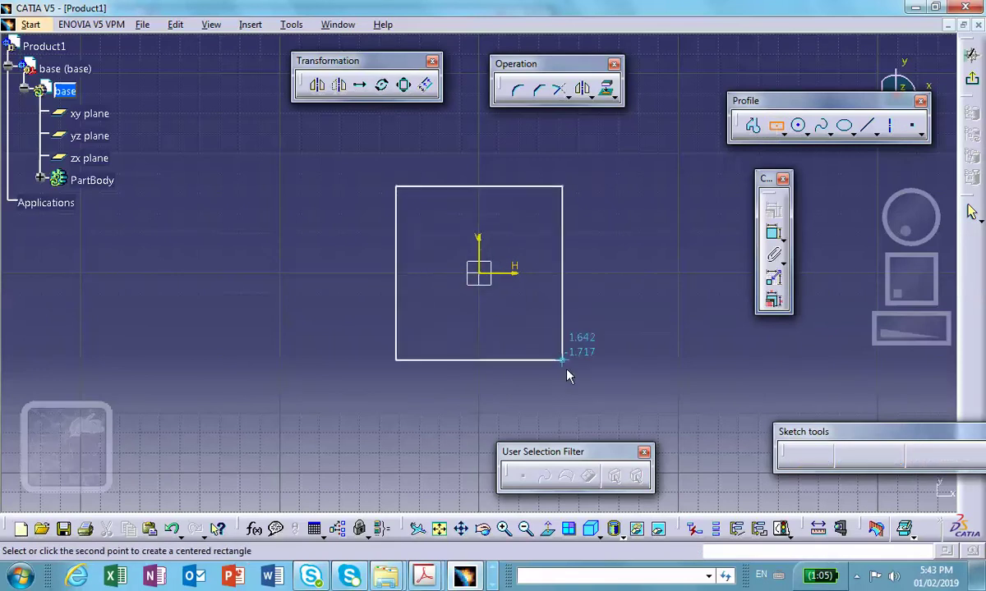
{"action": "left_click", "coordinate": [615, 403]}
{"action": "left_click", "coordinate": [667, 364]}
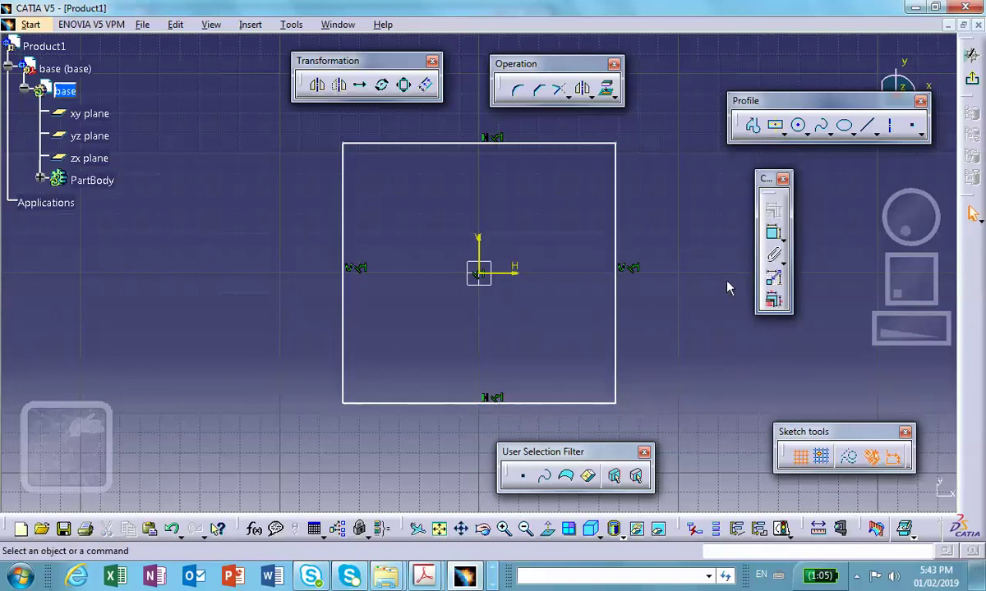
{"action": "left_click", "coordinate": [970, 81]}
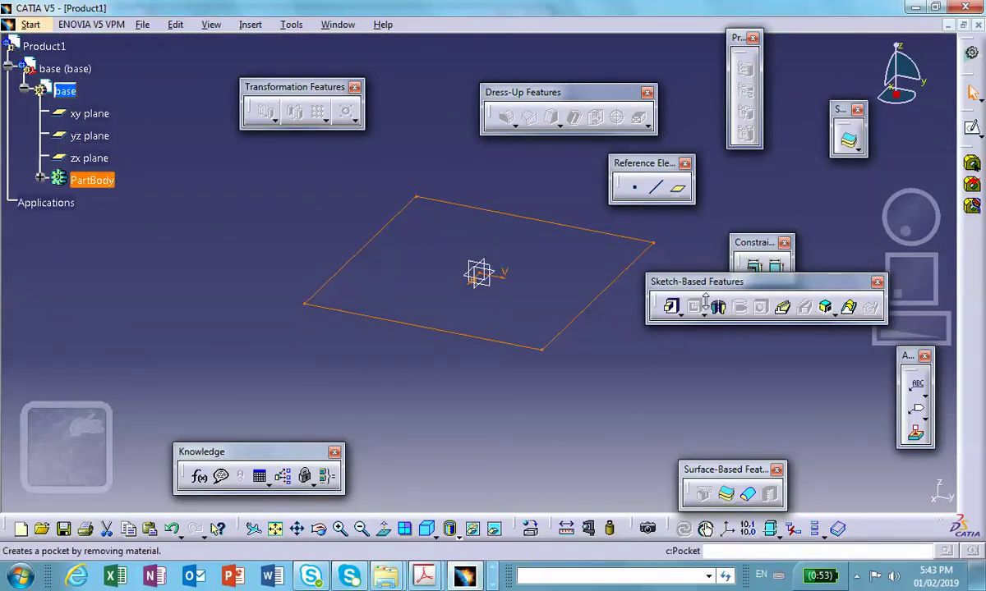
Extrude the rectangle sketch as a pad with a length of 0.787 in
{"action": "left_click", "coordinate": [678, 314]}
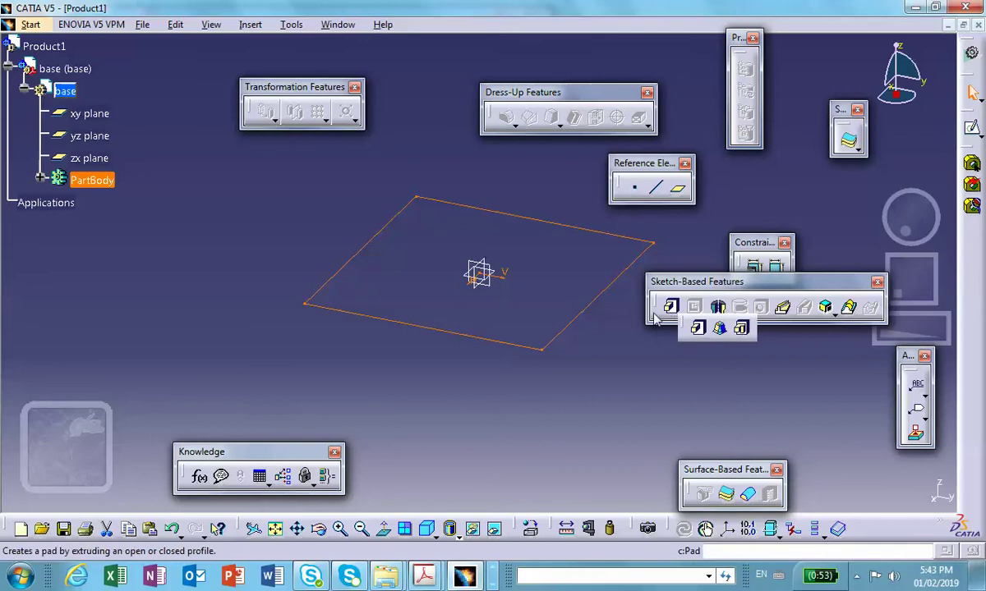
{"action": "left_click", "coordinate": [669, 308]}
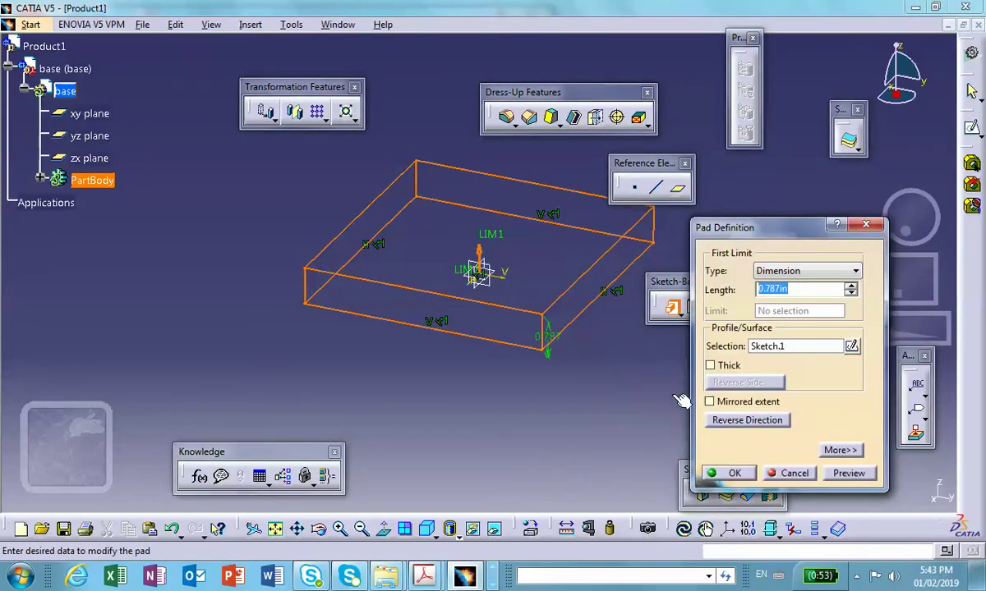
{"action": "left_click", "coordinate": [733, 473]}
{"action": "middle_click_drag", "start_coordinate": [577, 418], "coordinate": [515, 399]}
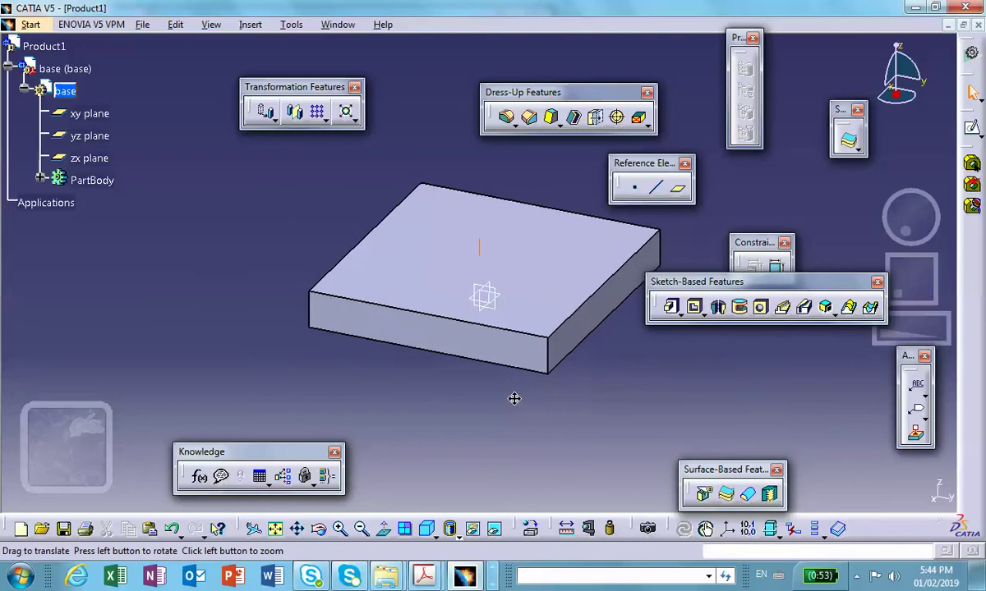
Sketch a small centered rectangle on the pad's long front face, straddling the middle of its upper edge
{"action": "left_click", "coordinate": [847, 141]}
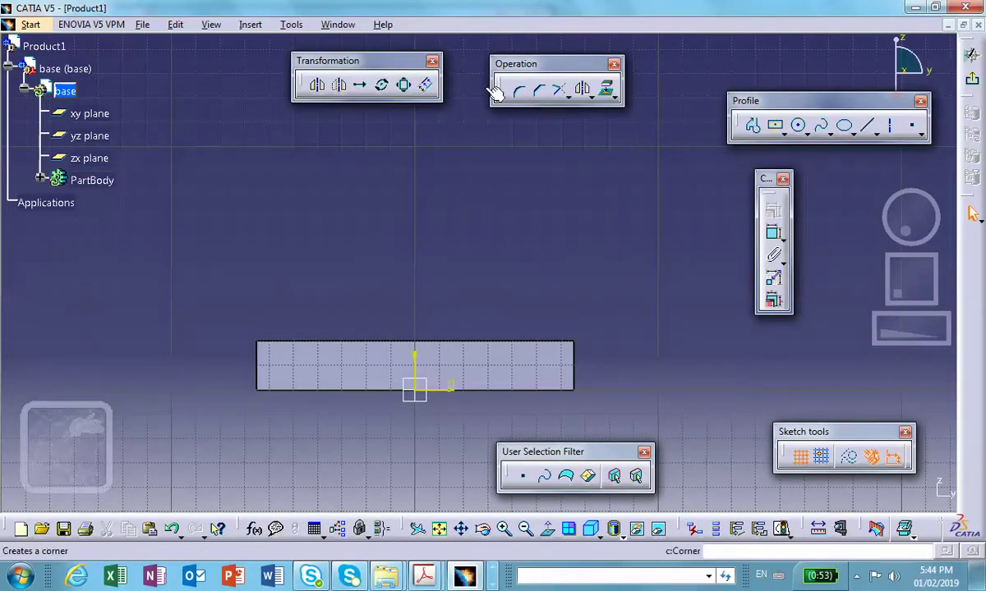
{"action": "left_click", "coordinate": [776, 127]}
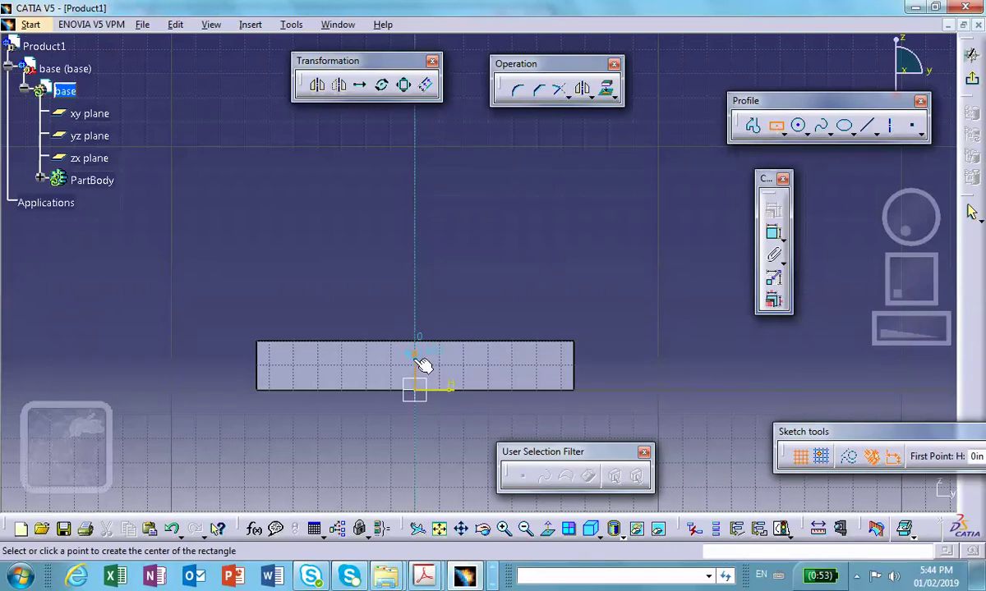
{"action": "left_click", "coordinate": [420, 348]}
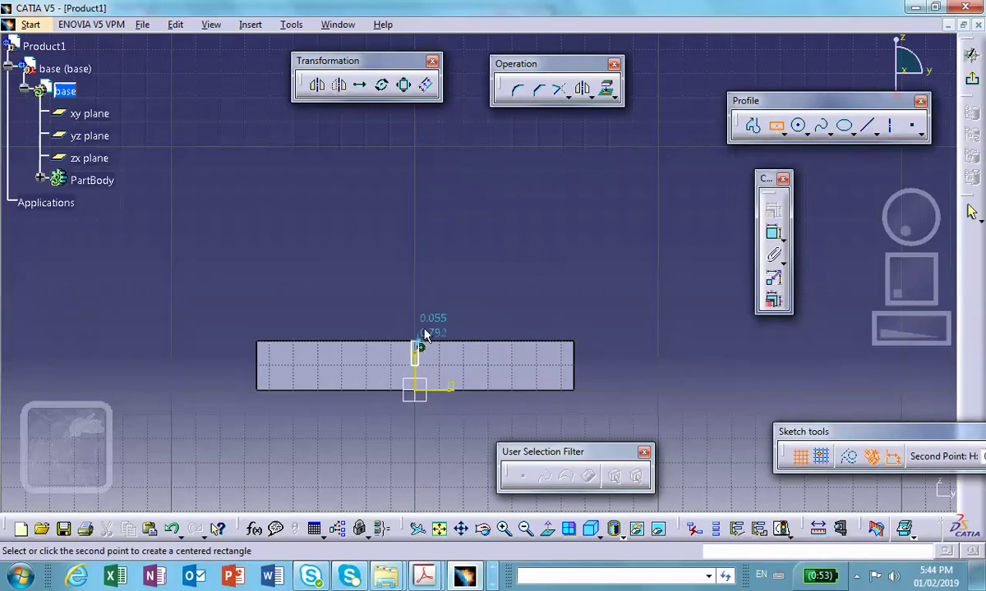
{"action": "left_click", "coordinate": [454, 332]}
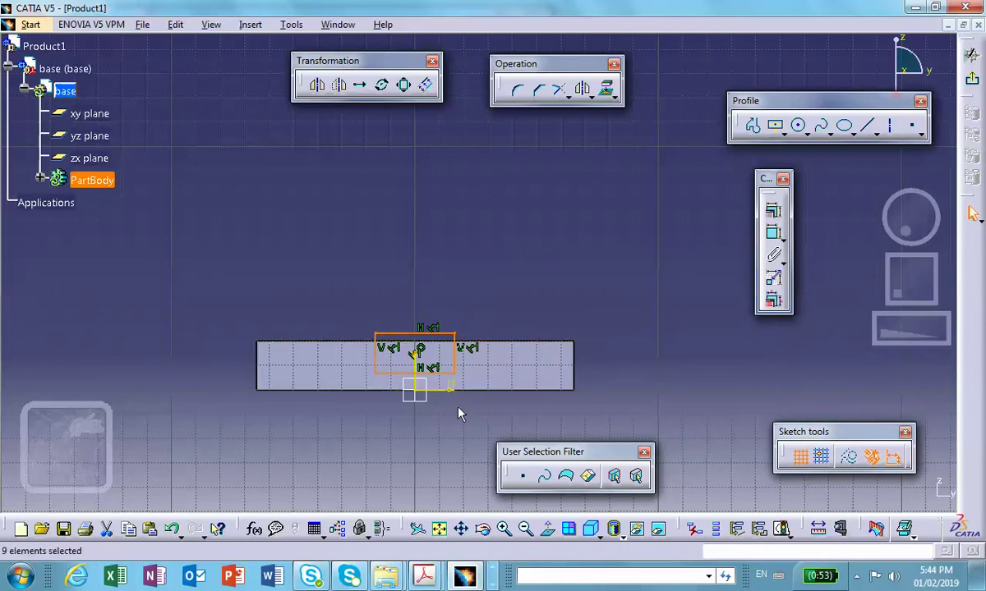
Shrink the small rectangle to a narrow slot profile crossing the face's upper edge and finish the sketch
{"action": "left_click", "coordinate": [445, 372]}
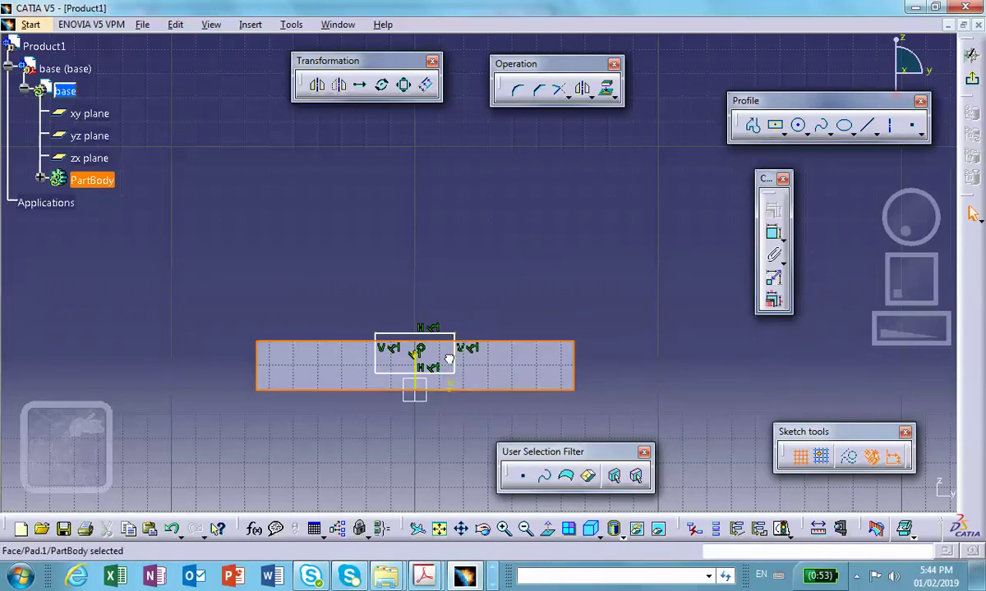
{"action": "left_click_drag", "start_coordinate": [445, 374], "coordinate": [447, 356]}
{"action": "left_click_drag", "start_coordinate": [380, 342], "coordinate": [400, 333]}
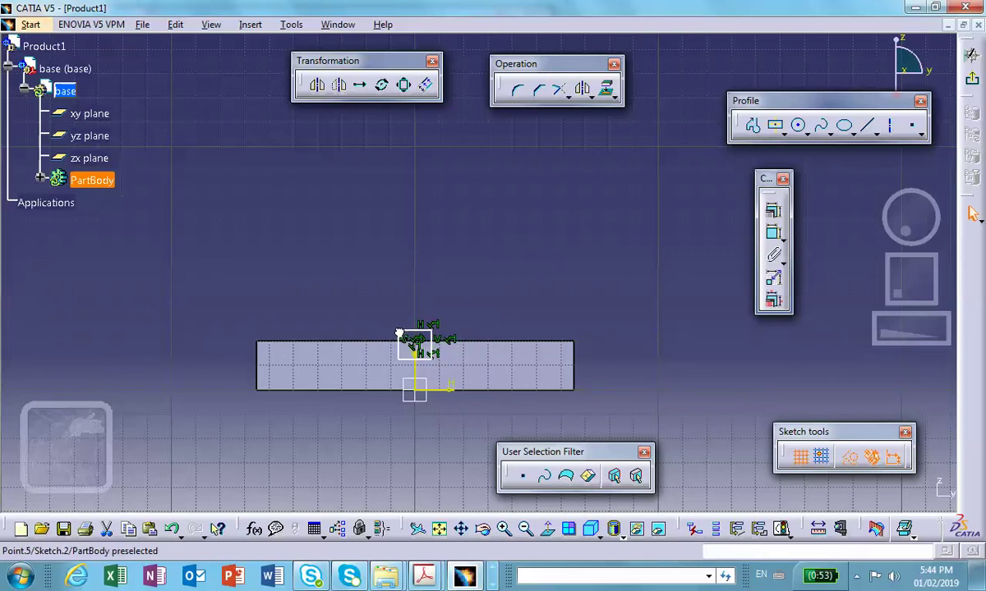
{"action": "left_click", "coordinate": [532, 305]}
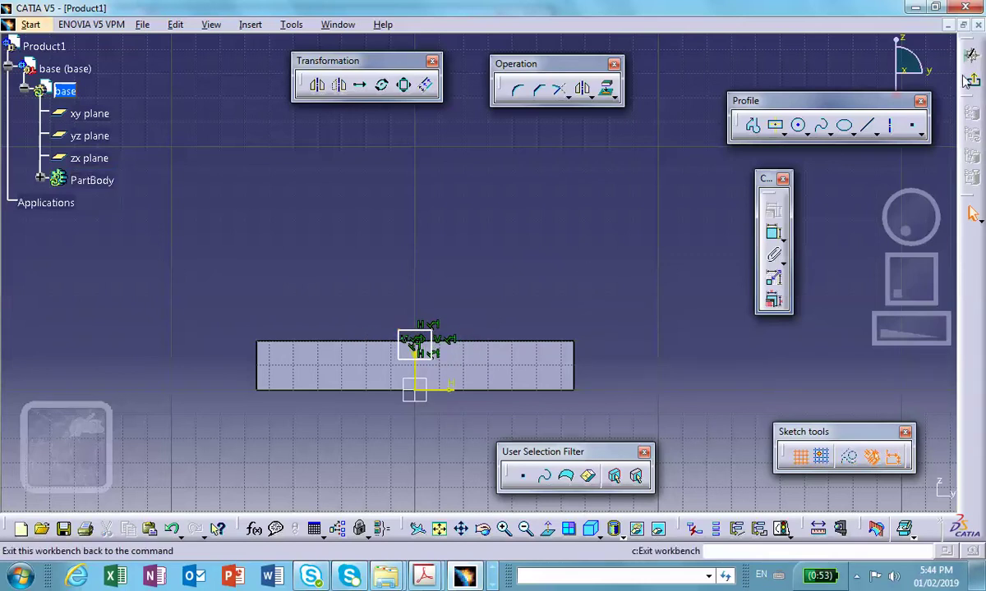
{"action": "left_click", "coordinate": [972, 213]}
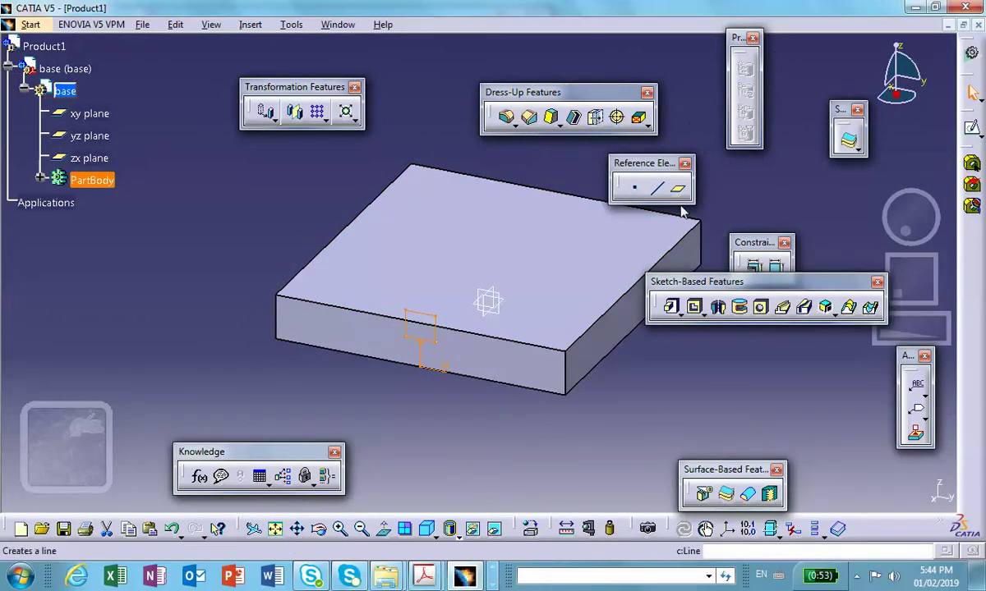
Cut the slot profile through the whole pad as a pocket with the limit type Up to last
{"action": "left_click", "coordinate": [693, 306]}
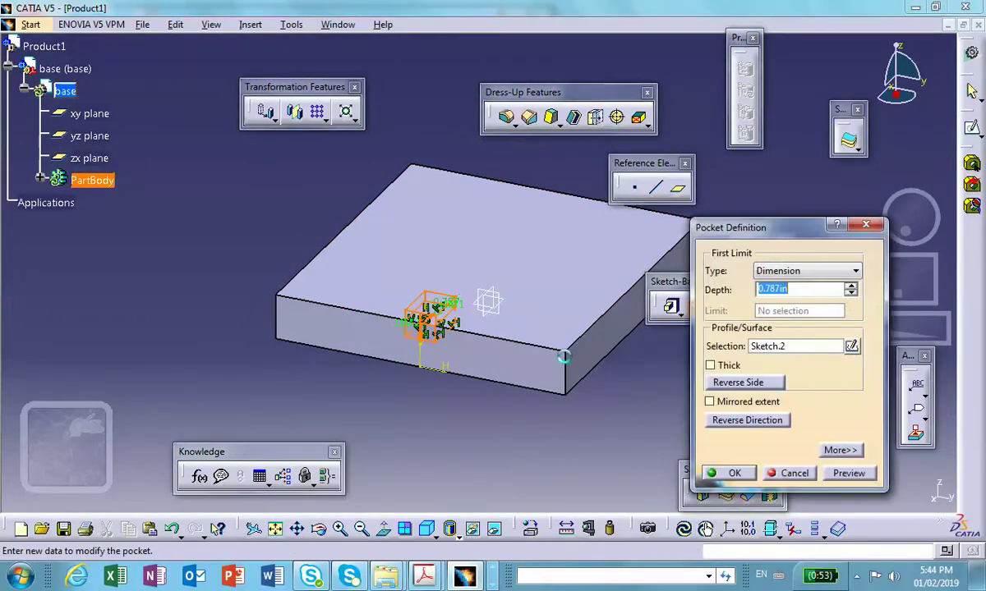
{"action": "left_click", "coordinate": [805, 271]}
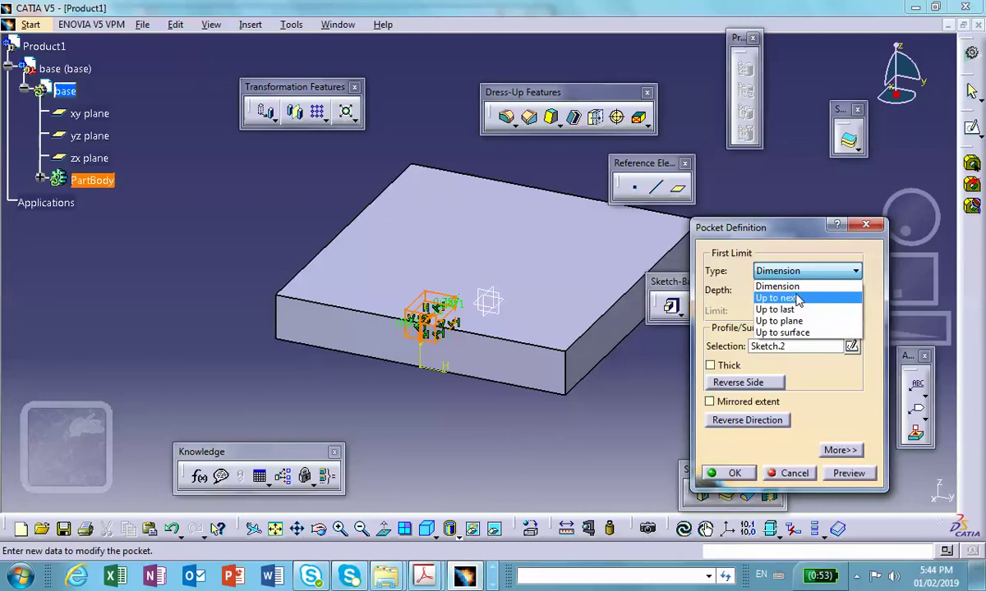
{"action": "left_click", "coordinate": [776, 309]}
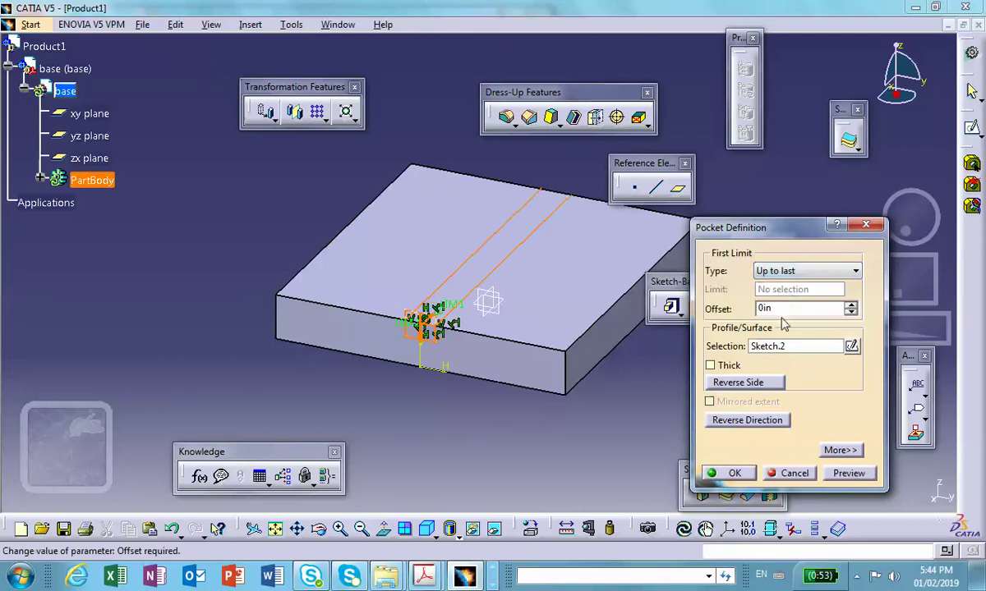
{"action": "left_click", "coordinate": [725, 472]}
{"action": "middle_click_drag", "start_coordinate": [581, 385], "coordinate": [546, 390]}
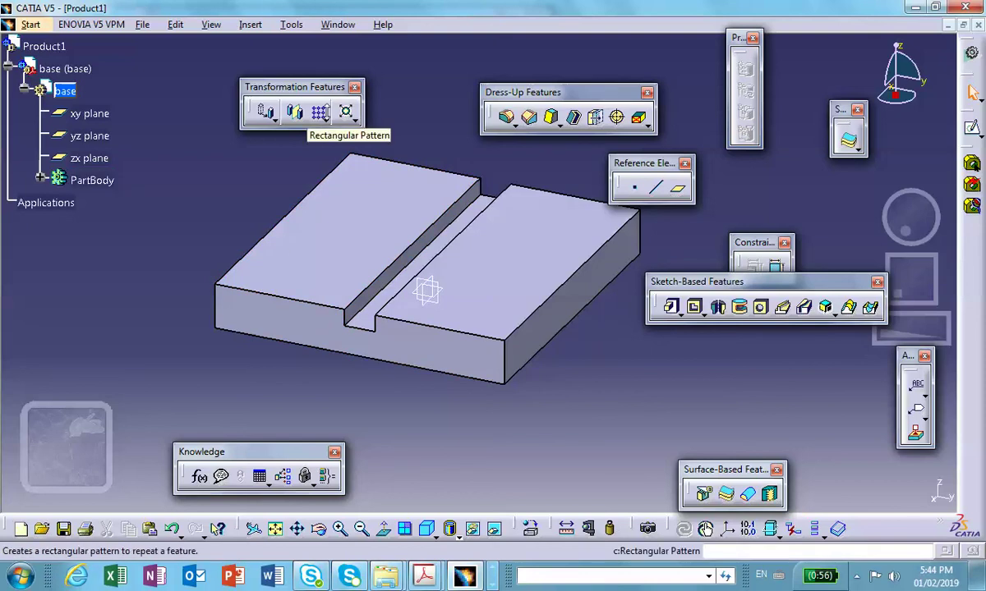
{"action": "left_click", "coordinate": [326, 119]}
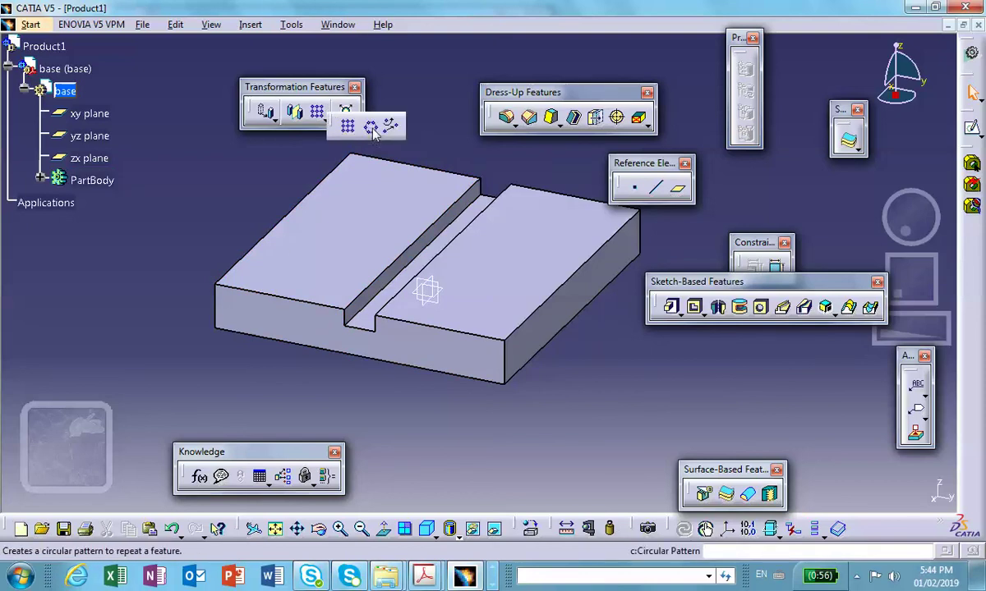
{"action": "left_click", "coordinate": [355, 125]}
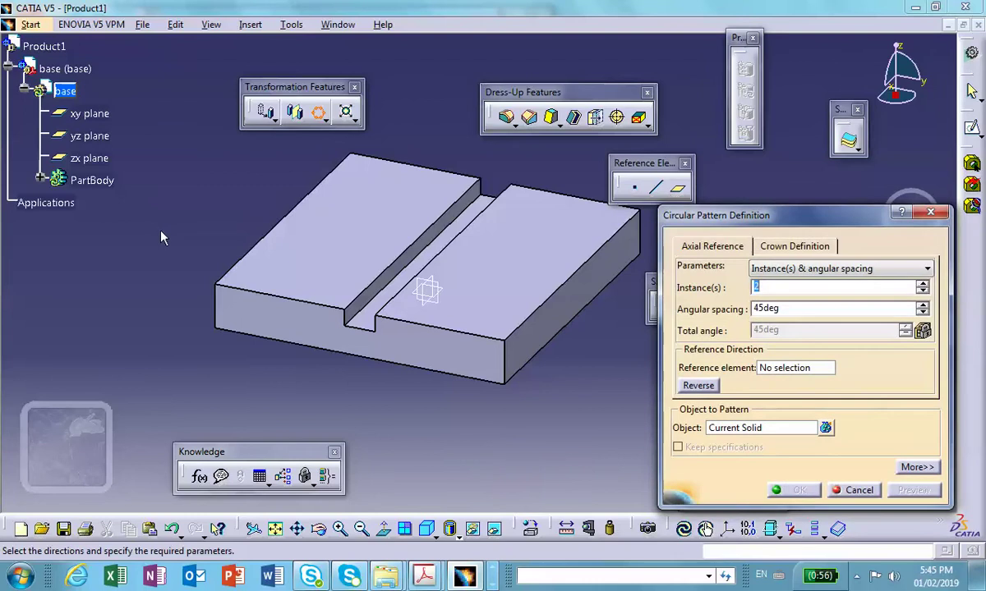
{"action": "left_click", "coordinate": [40, 180]}
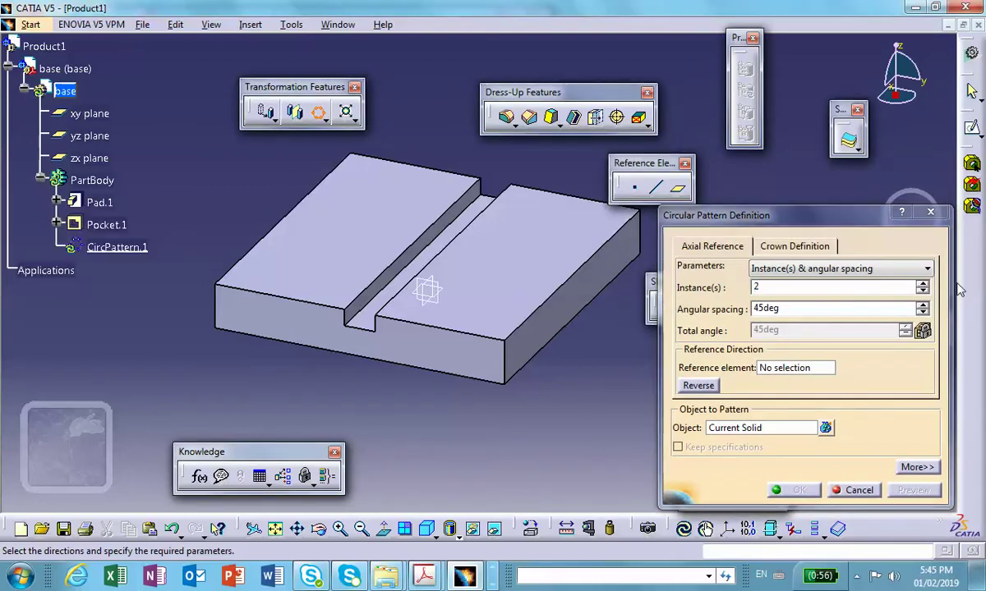
{"action": "left_click", "coordinate": [924, 270]}
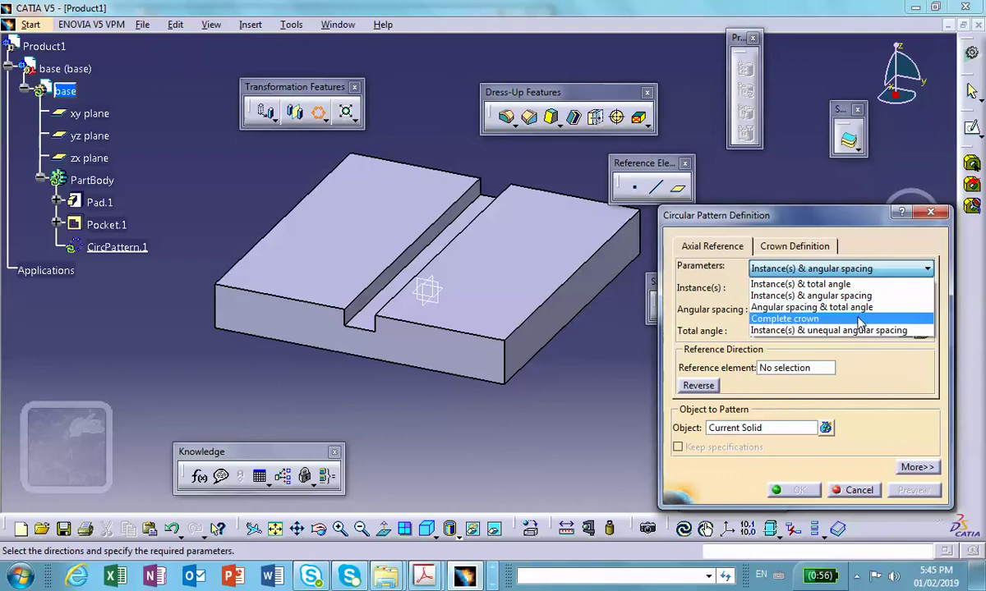
{"action": "left_click", "coordinate": [858, 319]}
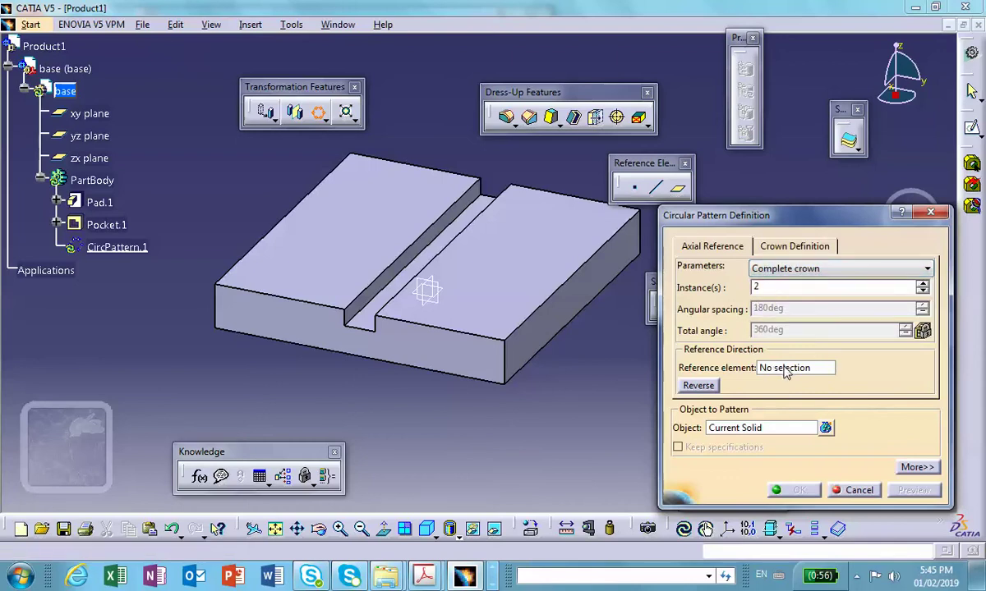
{"action": "left_click", "coordinate": [742, 428]}
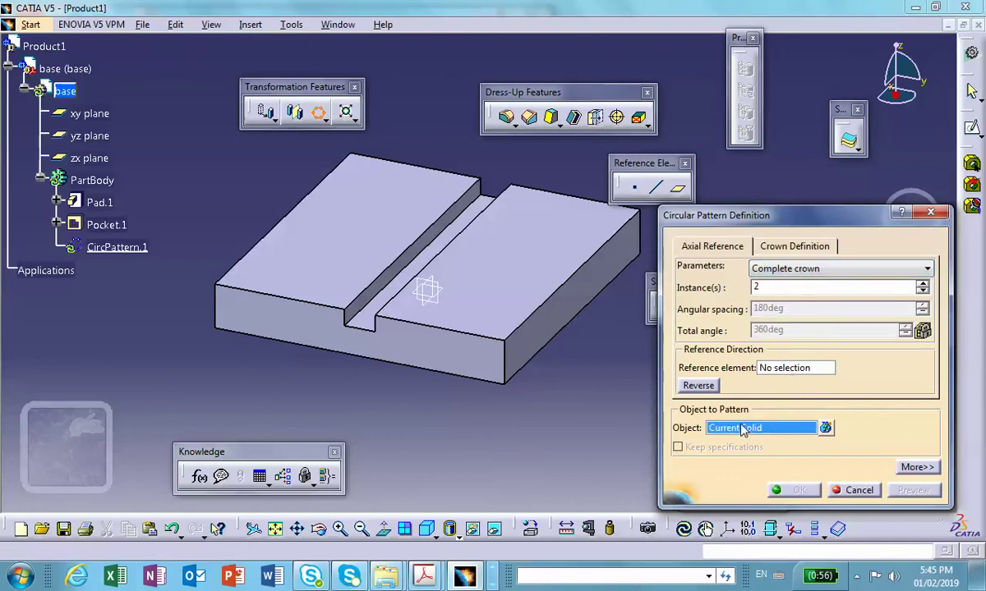
{"action": "left_click", "coordinate": [98, 225]}
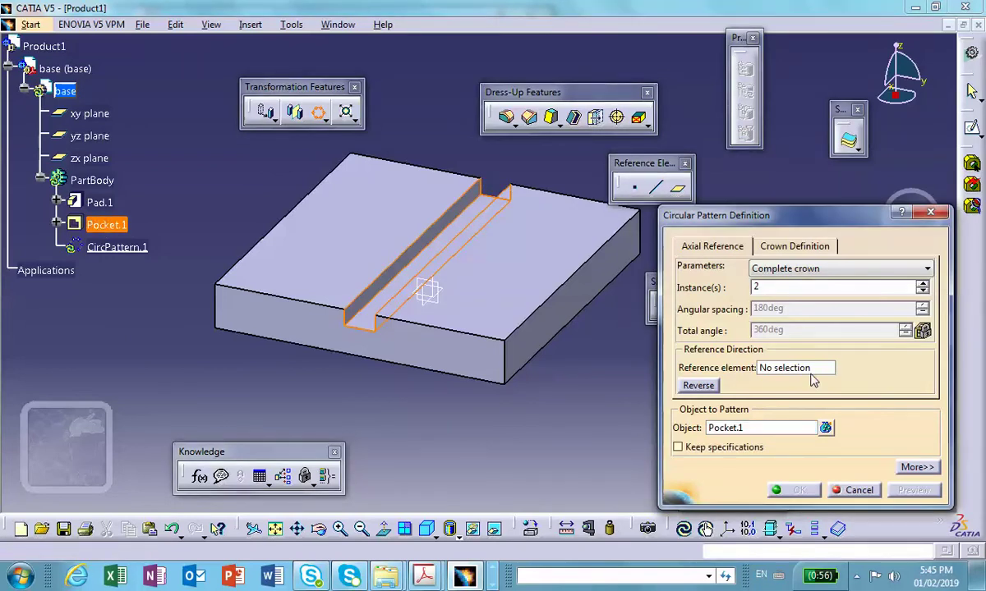
{"action": "left_click", "coordinate": [808, 372]}
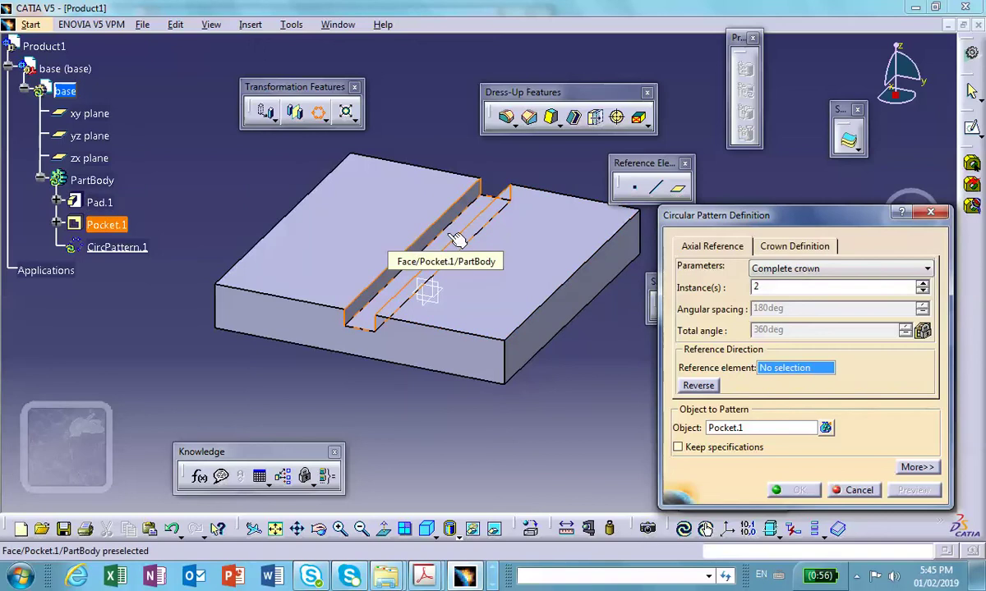
{"action": "right_click", "coordinate": [505, 259]}
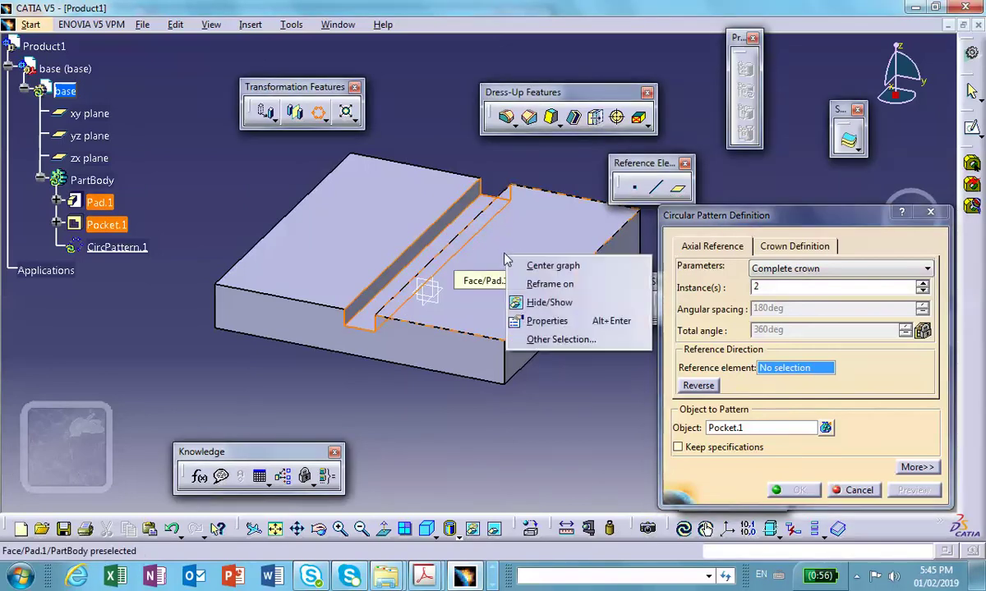
{"action": "left_click", "coordinate": [437, 413]}
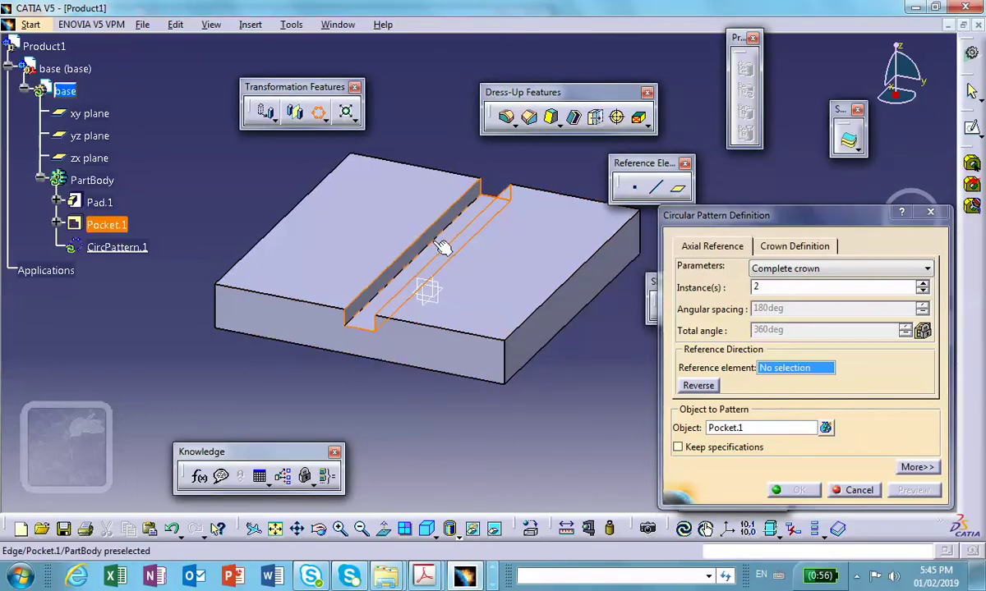
{"action": "left_click", "coordinate": [443, 249]}
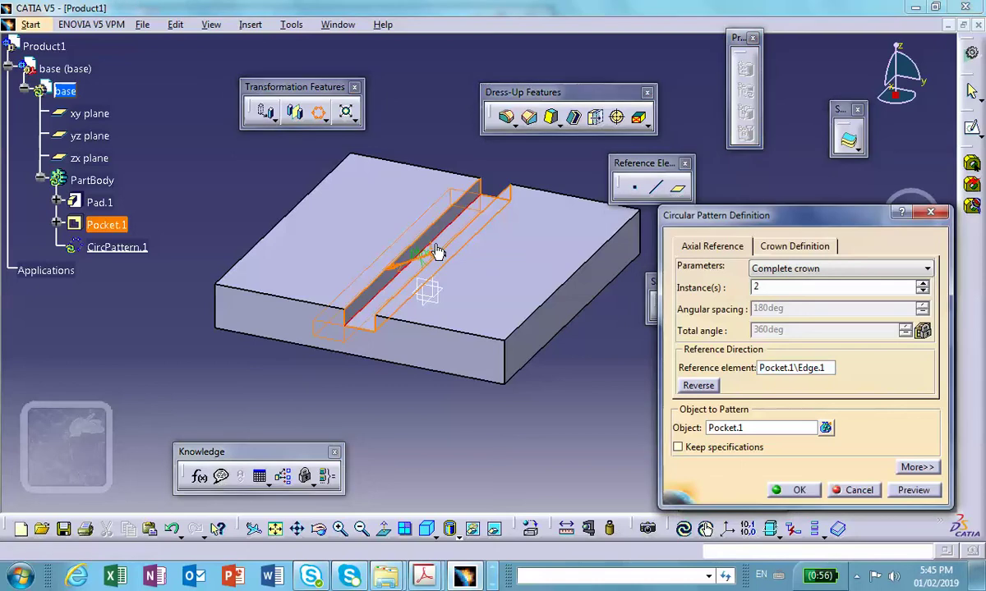
{"action": "middle_click_drag", "start_coordinate": [497, 252], "coordinate": [556, 255]}
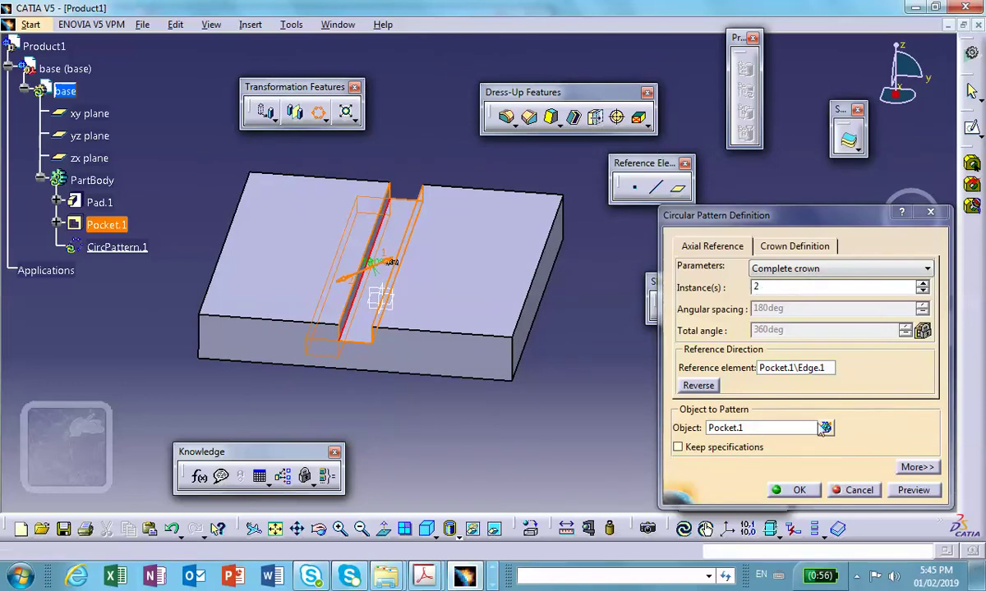
{"action": "middle_click_drag", "start_coordinate": [442, 263], "coordinate": [472, 302]}
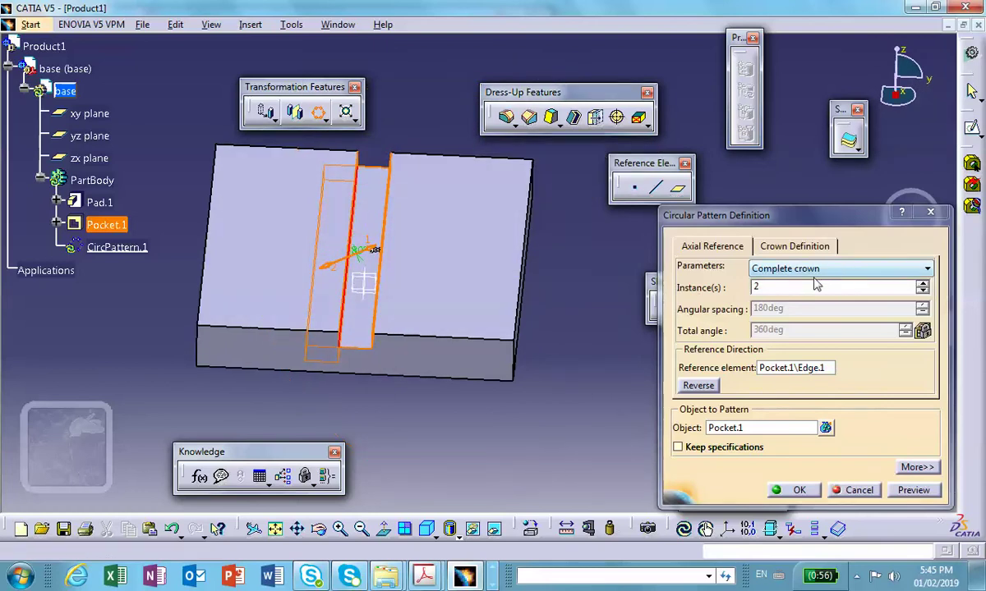
{"action": "left_click", "coordinate": [858, 490]}
Create a standard axis system in the base part, keeping the default origin and axis directions
{"action": "middle_click_drag", "start_coordinate": [474, 389], "coordinate": [378, 370]}
{"action": "middle_click_drag", "start_coordinate": [524, 367], "coordinate": [494, 349]}
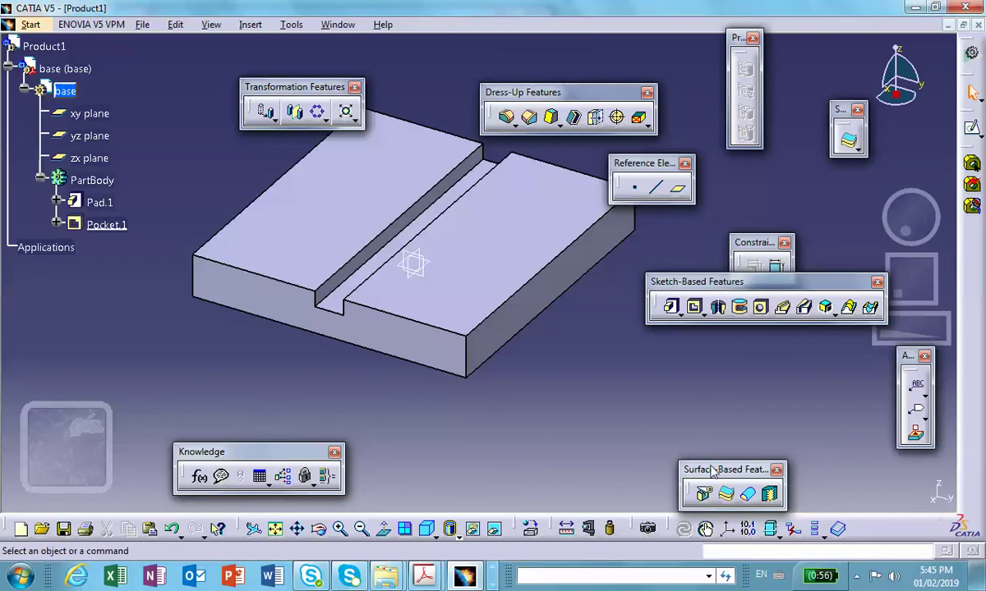
{"action": "left_click_drag", "start_coordinate": [713, 470], "coordinate": [704, 433]}
{"action": "left_click", "coordinate": [728, 528]}
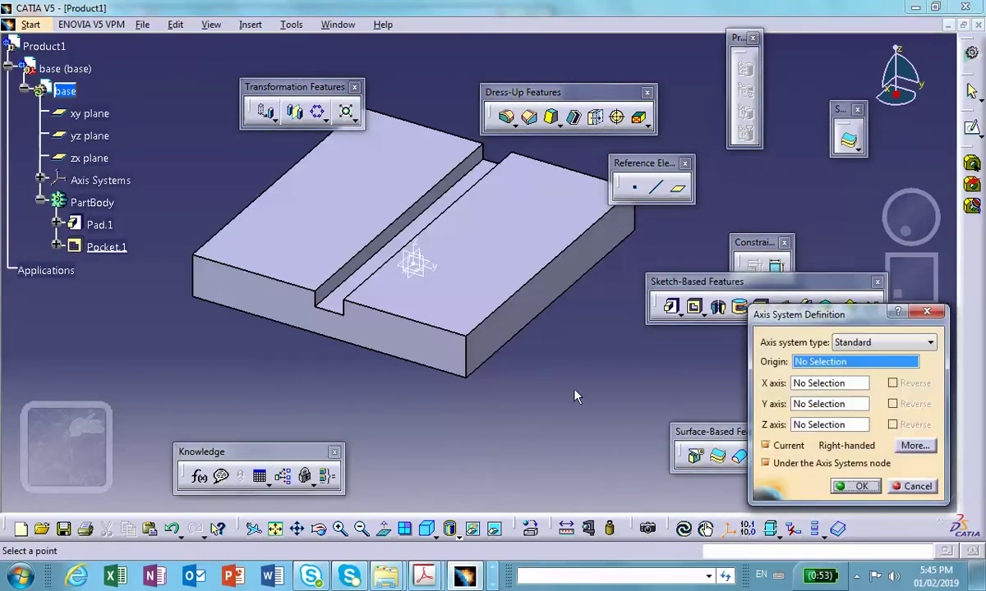
{"action": "left_click", "coordinate": [856, 485]}
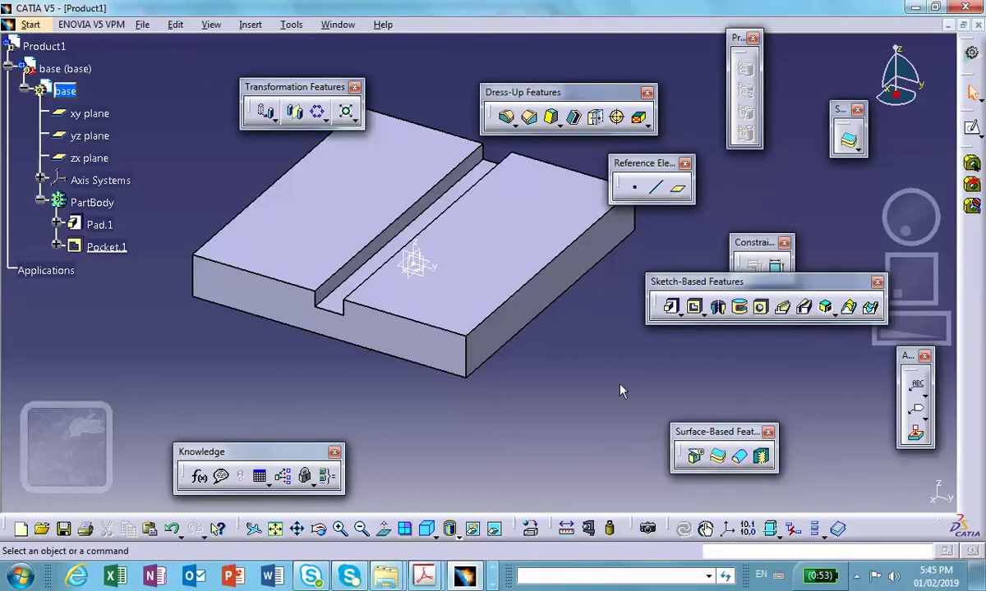
{"action": "left_click", "coordinate": [309, 154]}
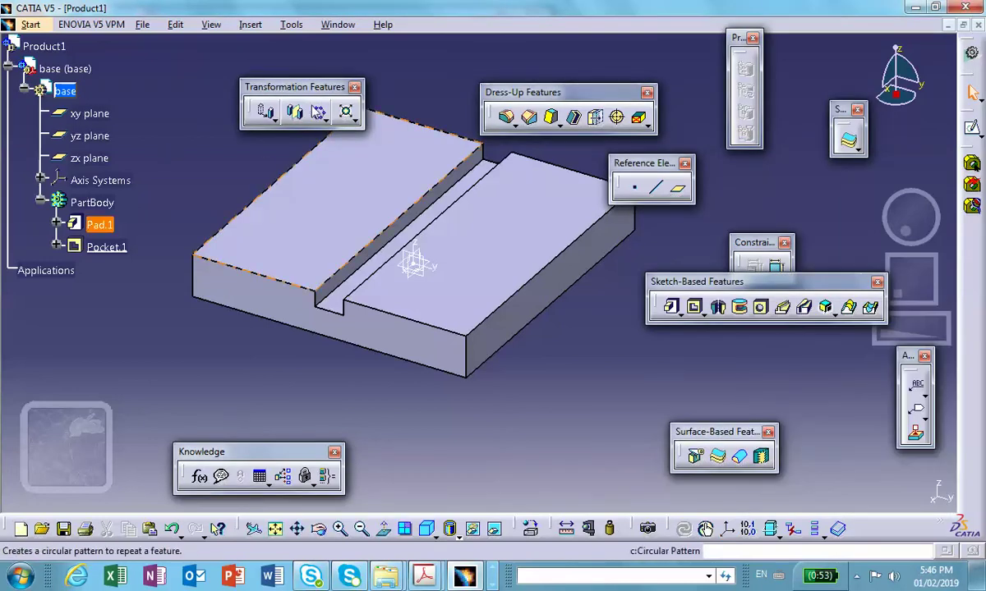
{"action": "left_click", "coordinate": [317, 112]}
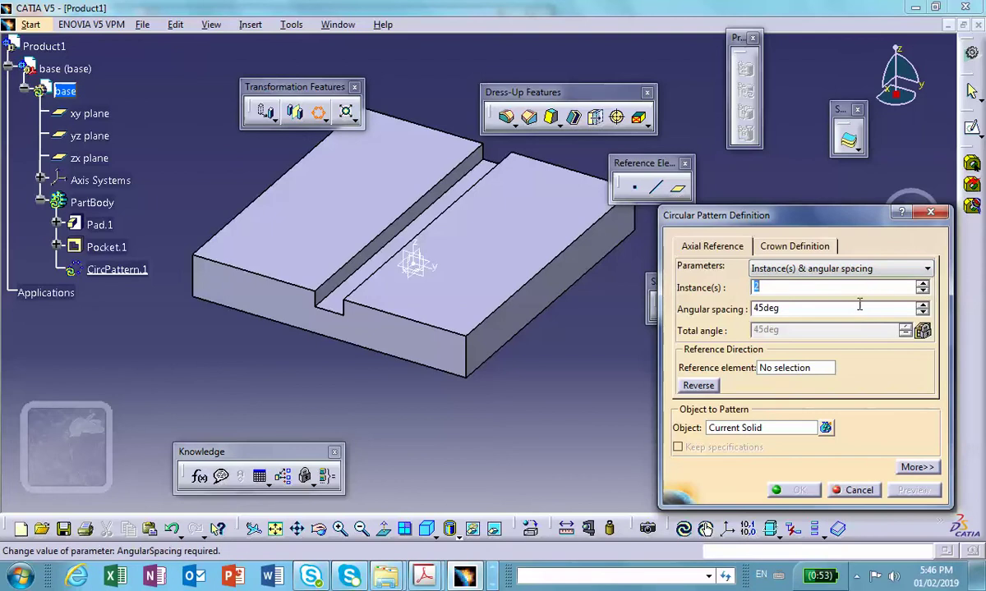
{"action": "left_click", "coordinate": [813, 250]}
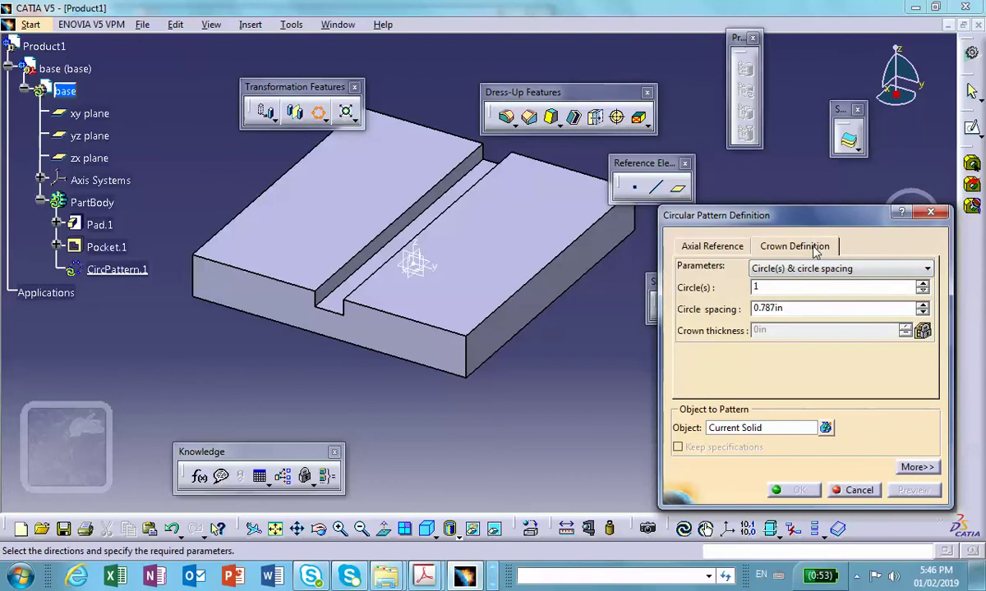
{"action": "left_click", "coordinate": [700, 249]}
{"action": "left_click", "coordinate": [866, 271]}
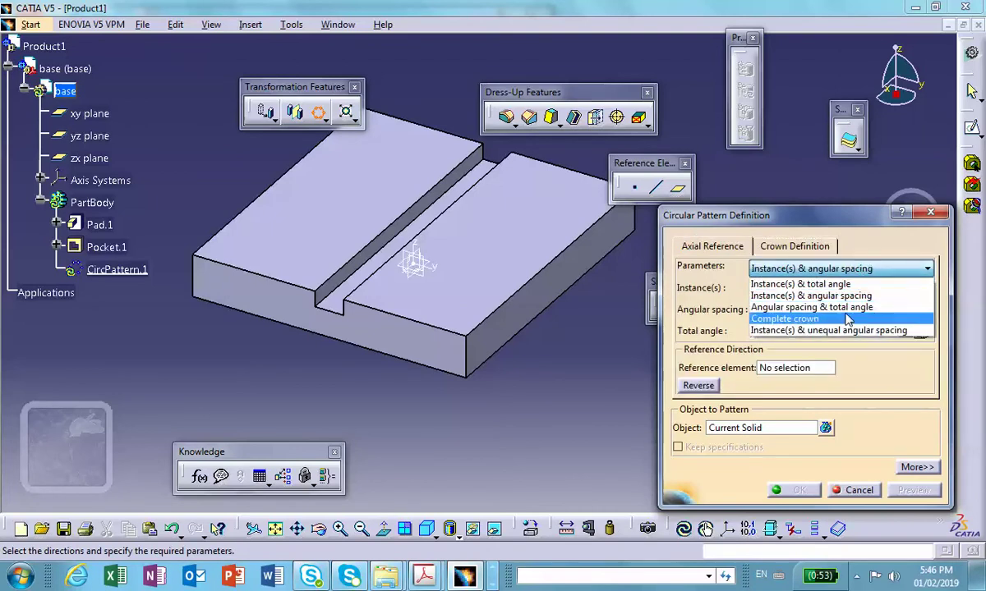
{"action": "left_click", "coordinate": [797, 317]}
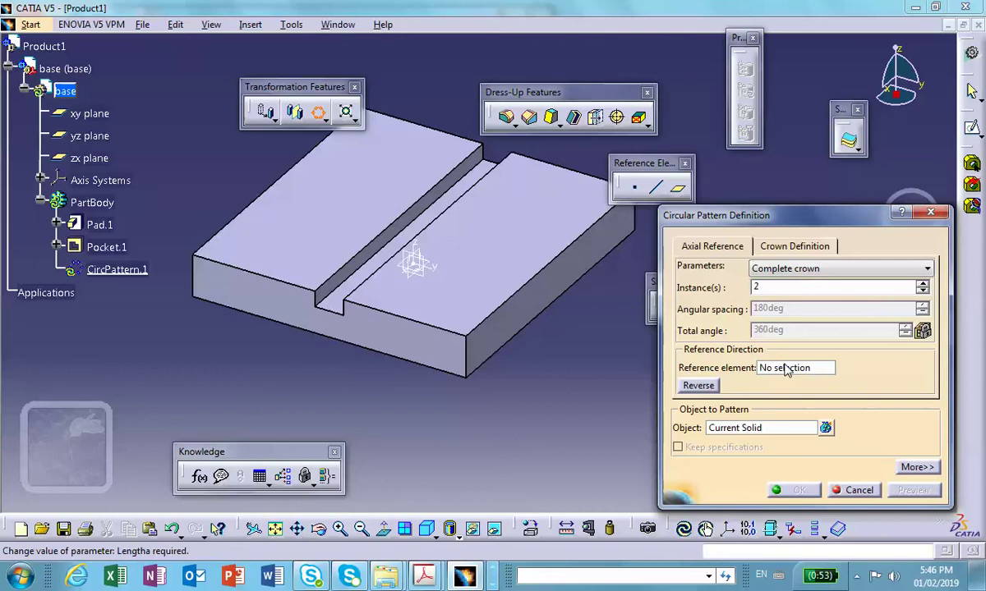
{"action": "left_click", "coordinate": [746, 427]}
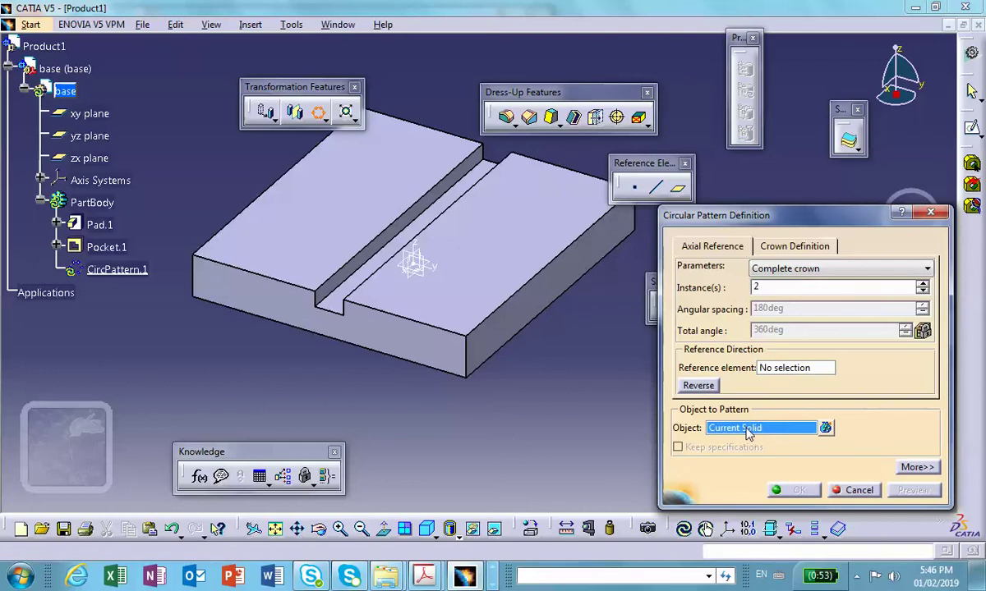
{"action": "left_click", "coordinate": [105, 247]}
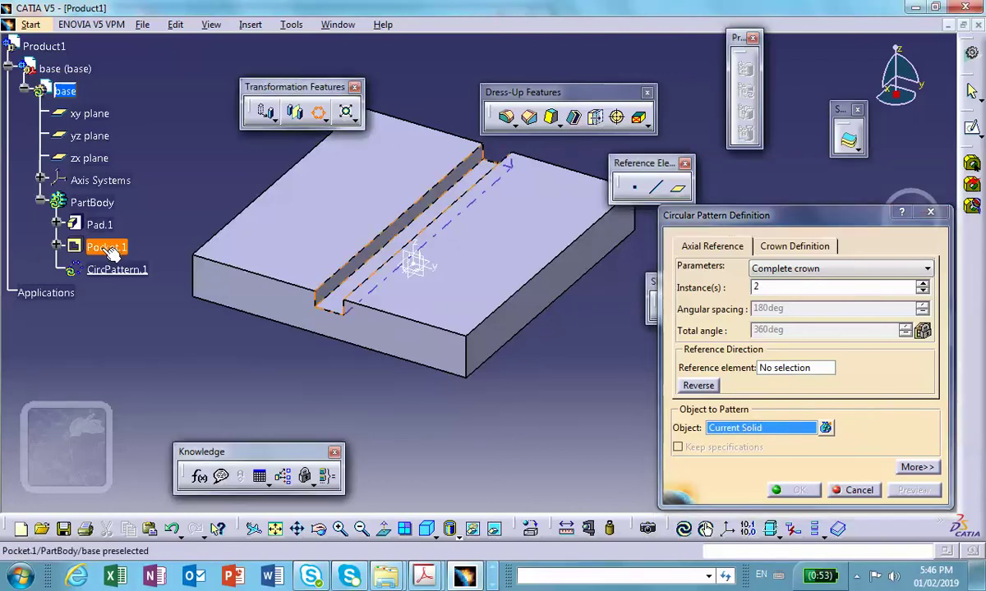
{"action": "left_click", "coordinate": [774, 369]}
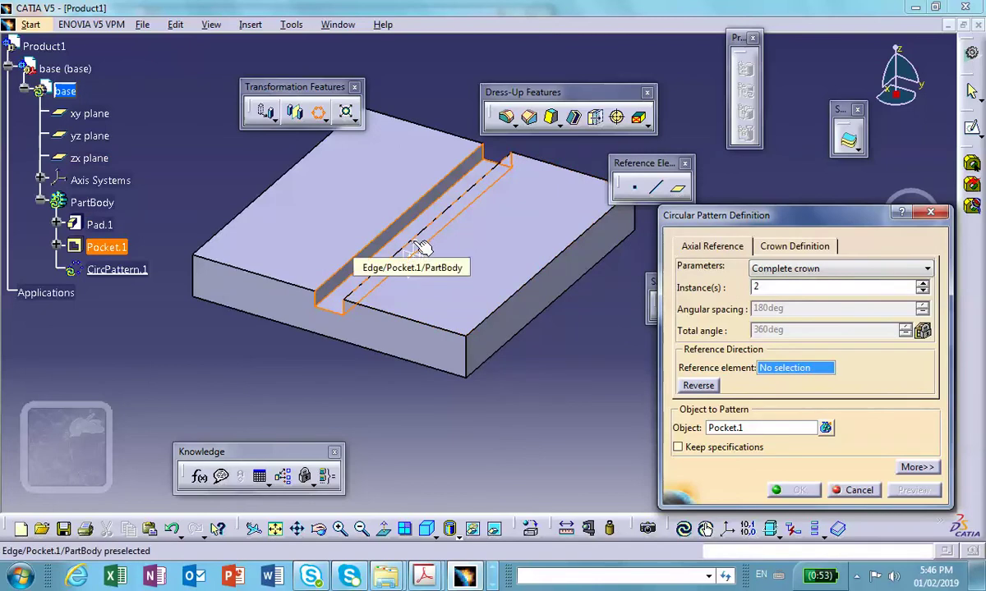
{"action": "left_click", "coordinate": [417, 244]}
{"action": "left_click", "coordinate": [416, 245]}
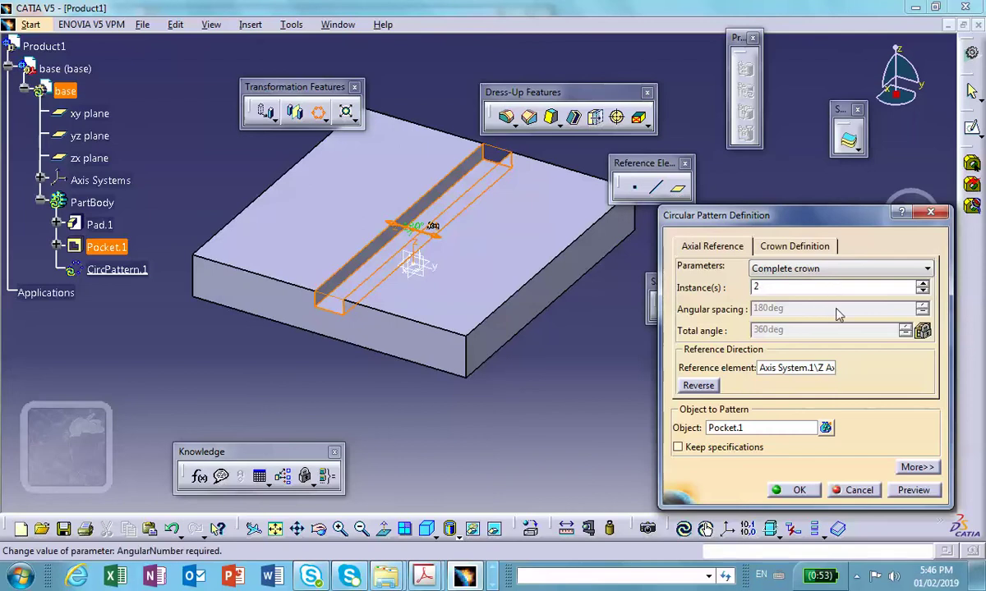
{"action": "left_click", "coordinate": [914, 491]}
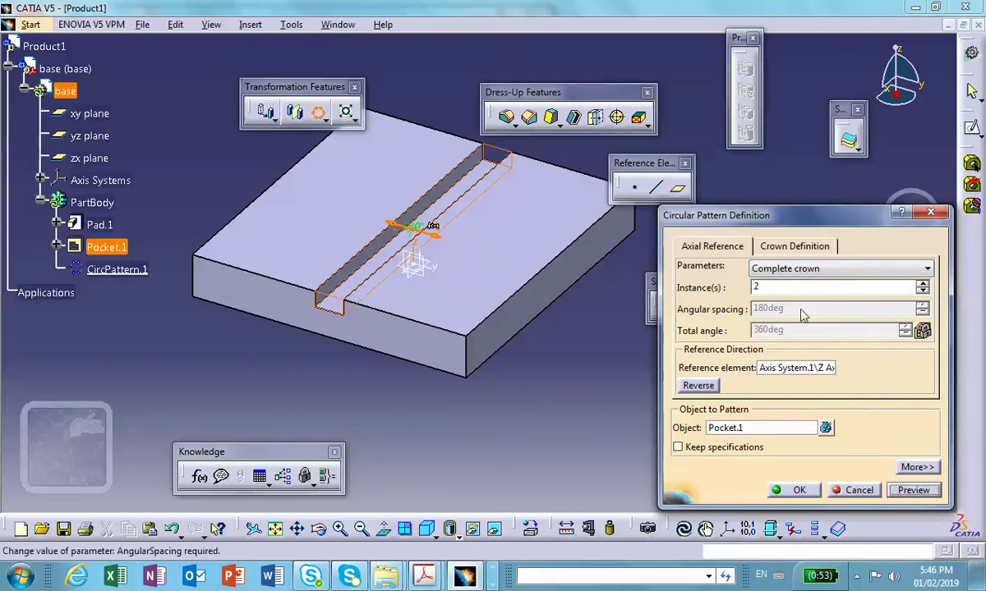
{"action": "left_click", "coordinate": [922, 283]}
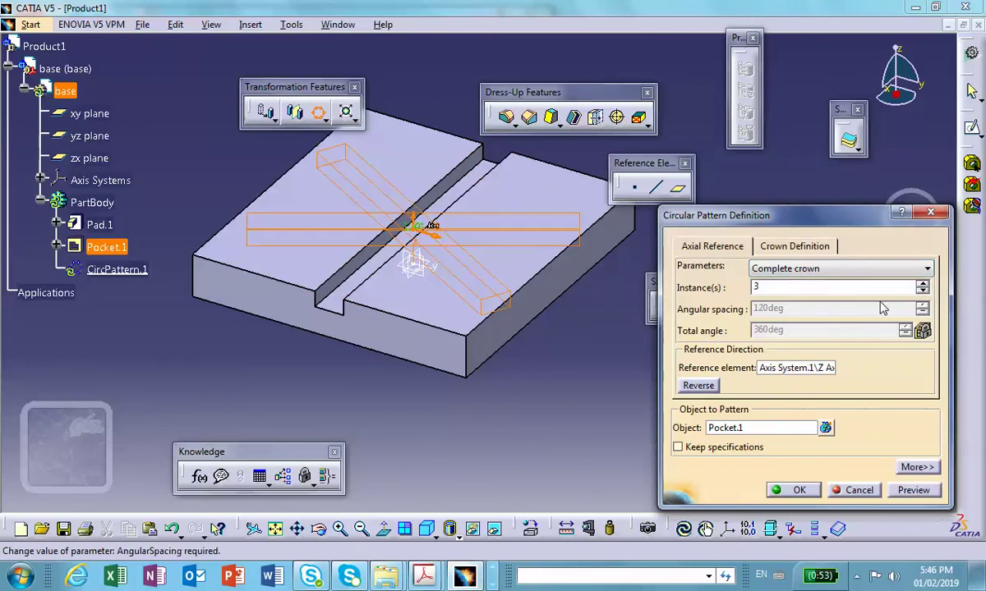
{"action": "left_click", "coordinate": [923, 292]}
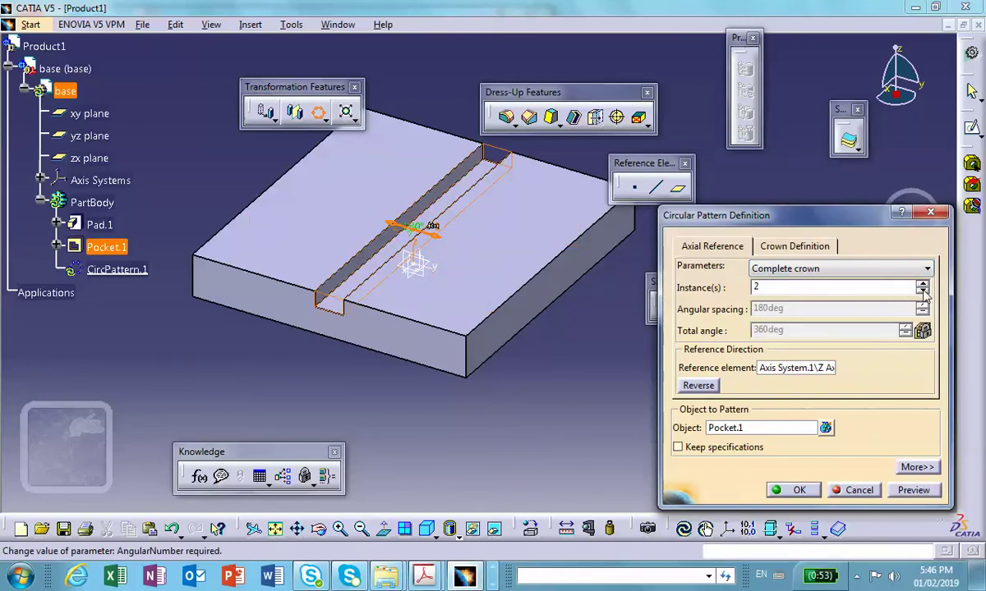
{"action": "left_click", "coordinate": [922, 283]}
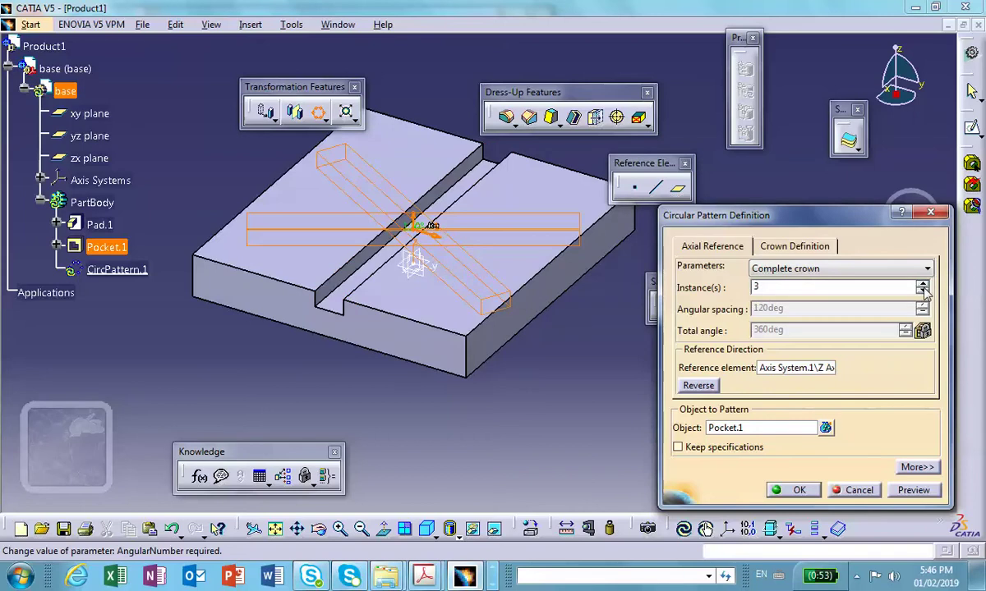
{"action": "left_click", "coordinate": [923, 283]}
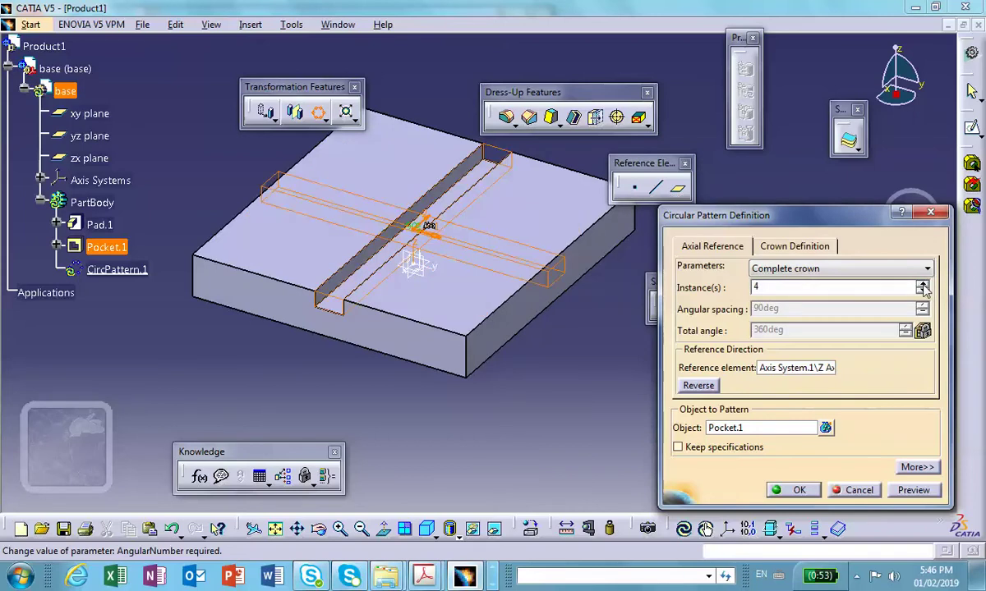
{"action": "left_click", "coordinate": [923, 283]}
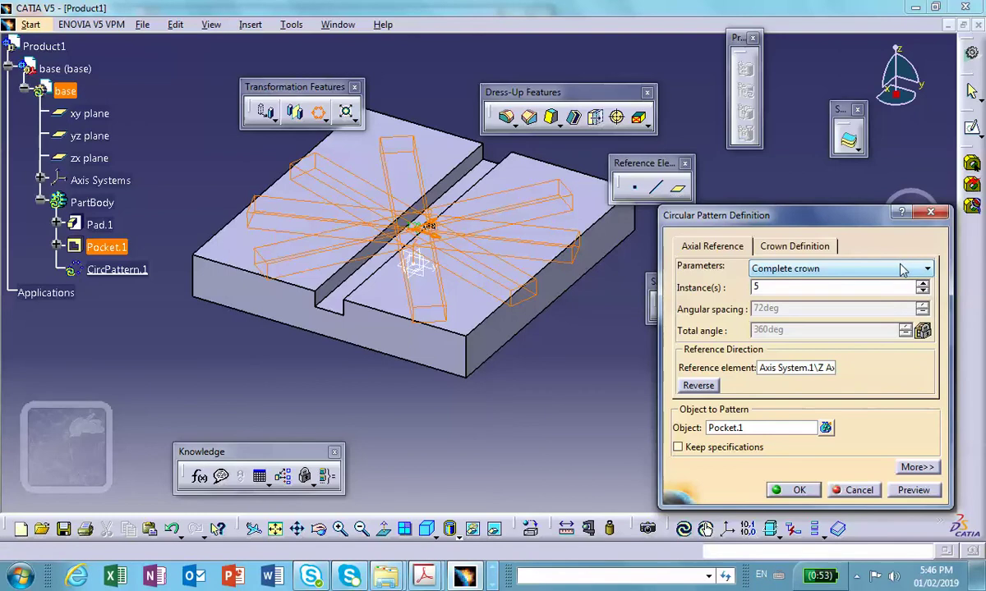
{"action": "left_click", "coordinate": [810, 248]}
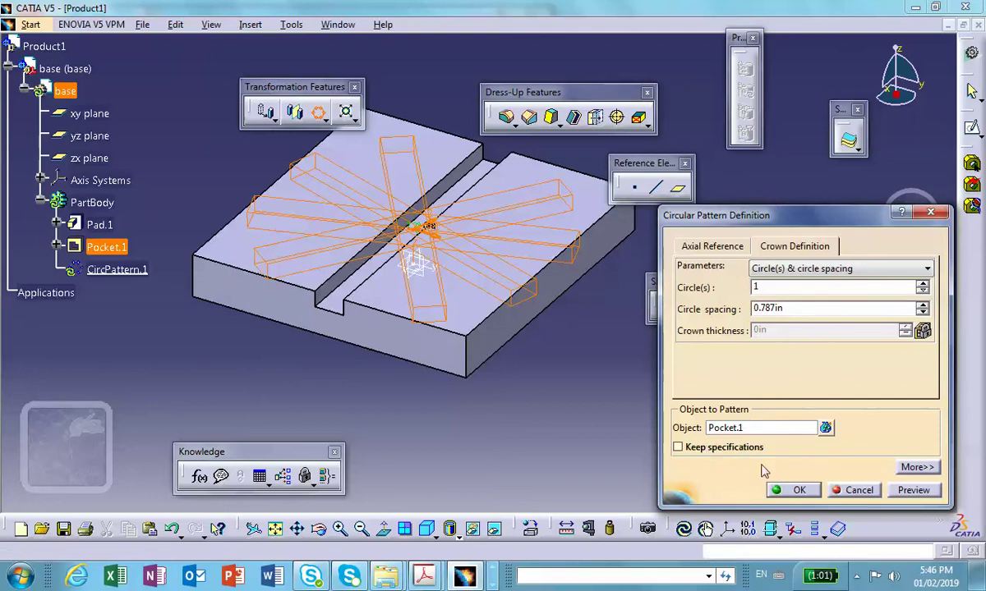
{"action": "left_click", "coordinate": [857, 490]}
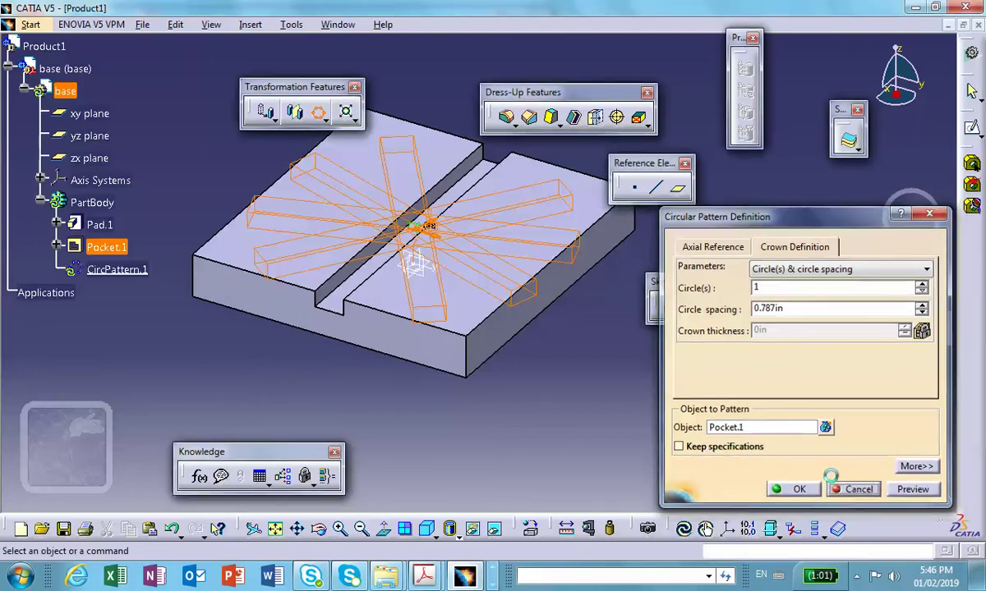
Circularly pattern the slot pocket about the axis system's Z axis with 2 instances at 90 deg angular spacing
{"action": "middle_click_drag", "start_coordinate": [532, 349], "coordinate": [538, 373]}
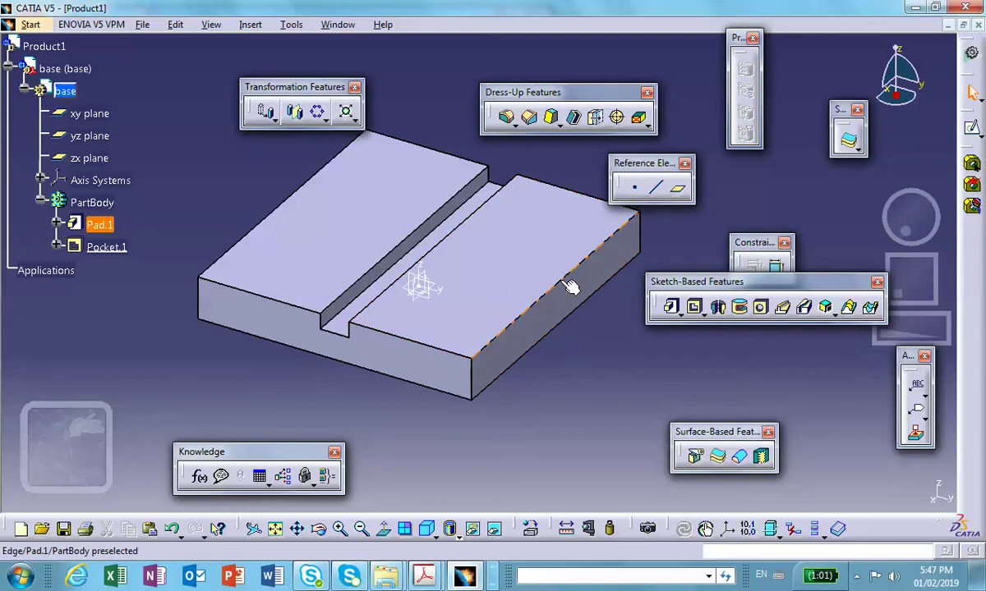
{"action": "left_click", "coordinate": [317, 115]}
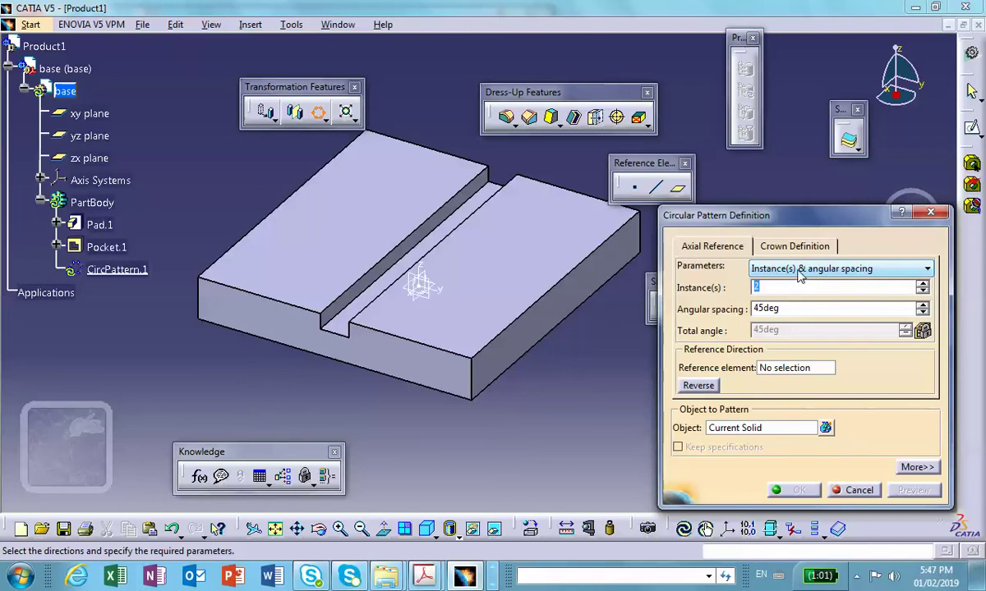
{"action": "left_click", "coordinate": [798, 273]}
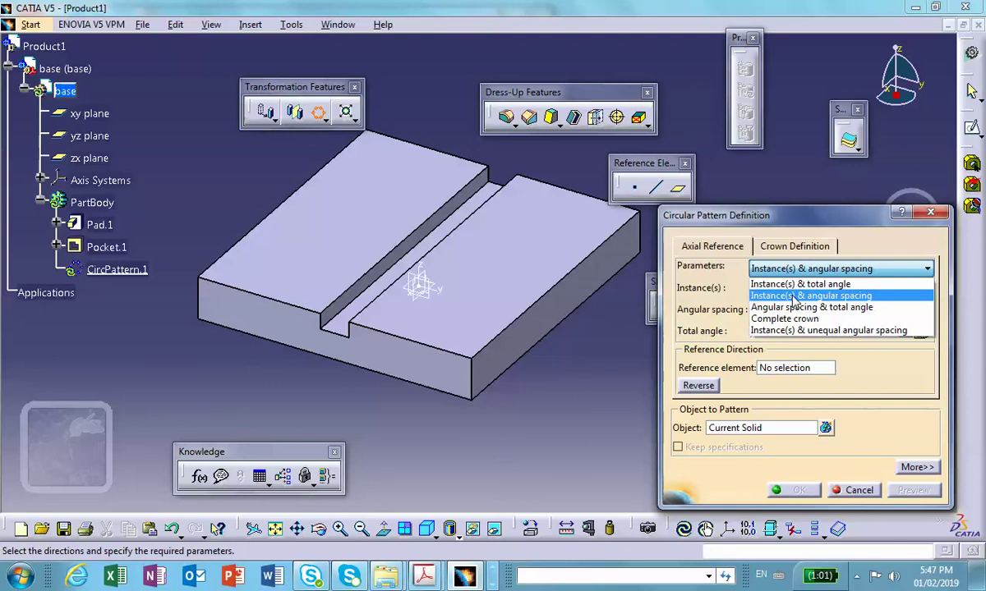
{"action": "left_click", "coordinate": [793, 297]}
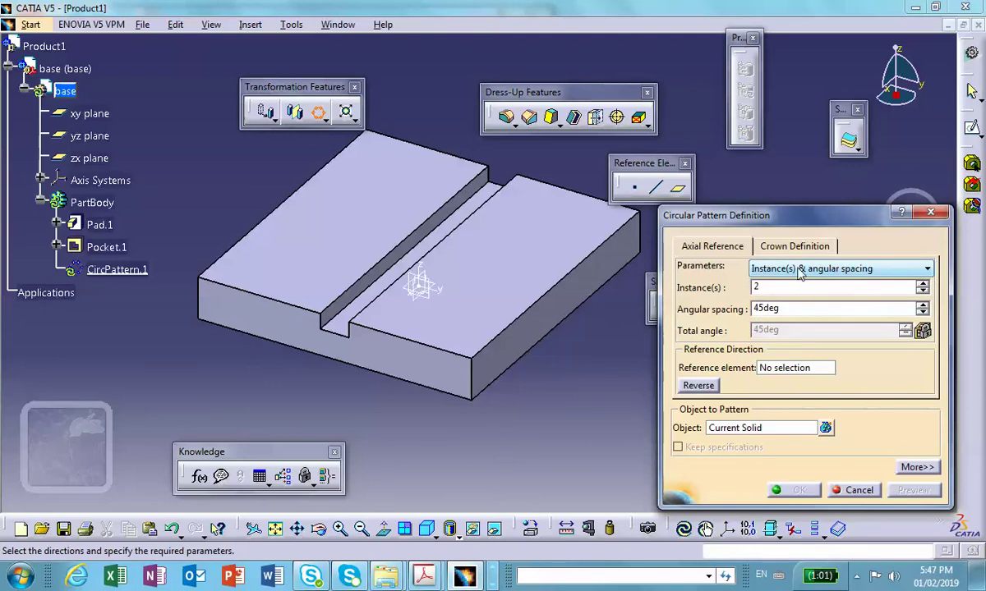
{"action": "left_click_drag", "start_coordinate": [784, 309], "coordinate": [703, 297]}
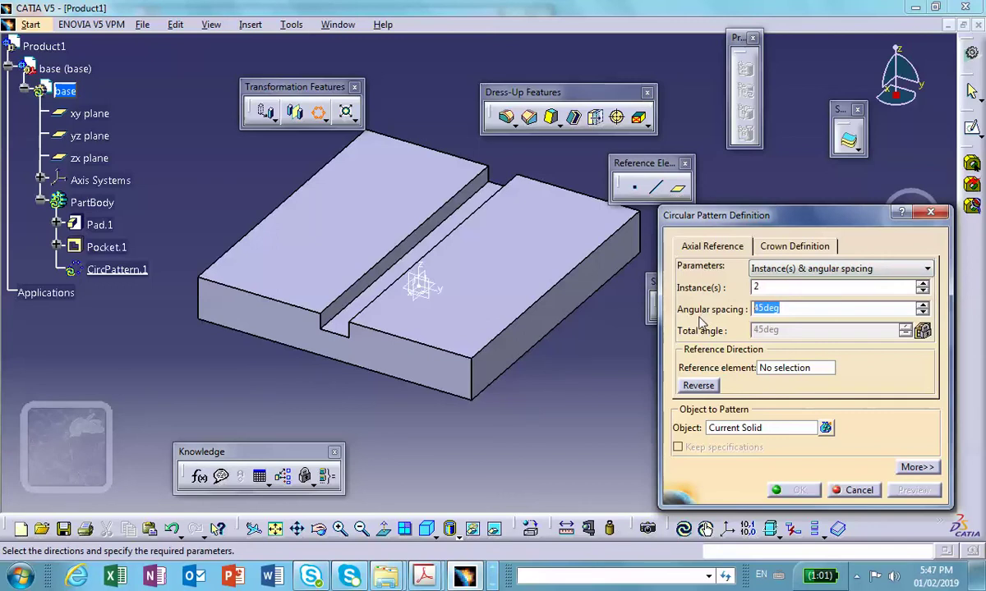
{"action": "type", "text": "90"}
{"action": "left_click", "coordinate": [760, 434]}
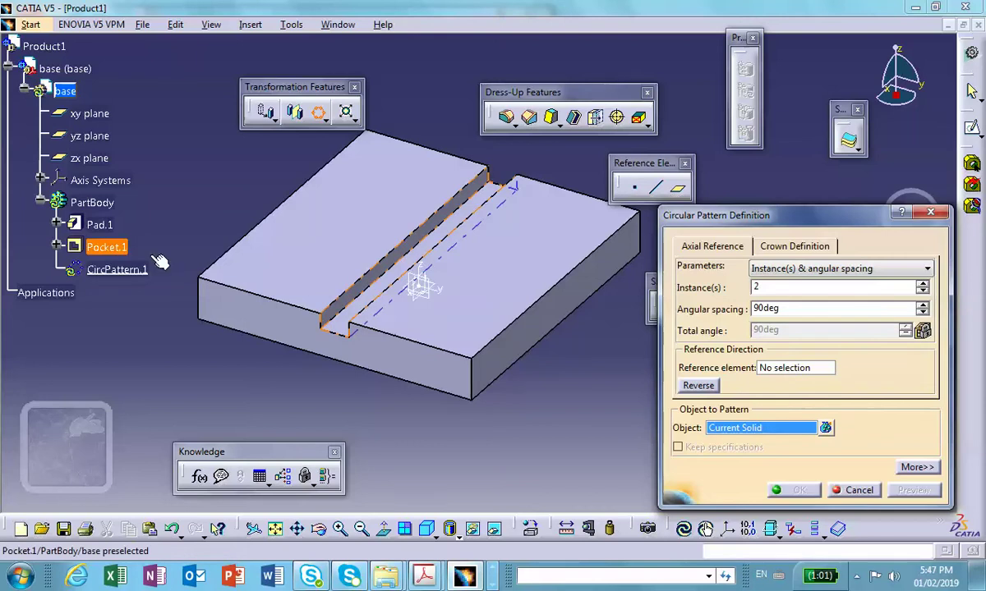
{"action": "left_click", "coordinate": [123, 248]}
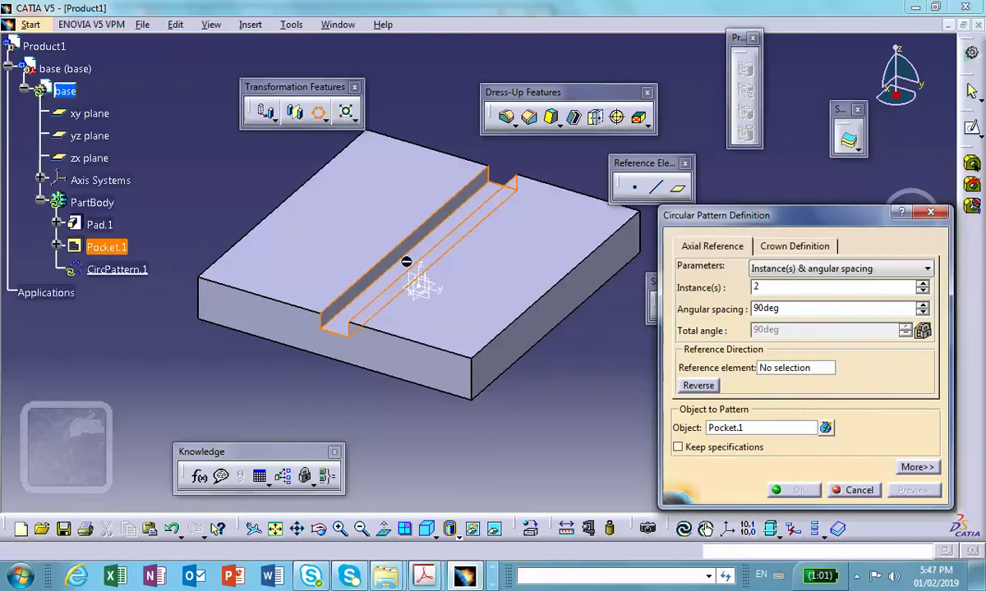
{"action": "left_click", "coordinate": [777, 369]}
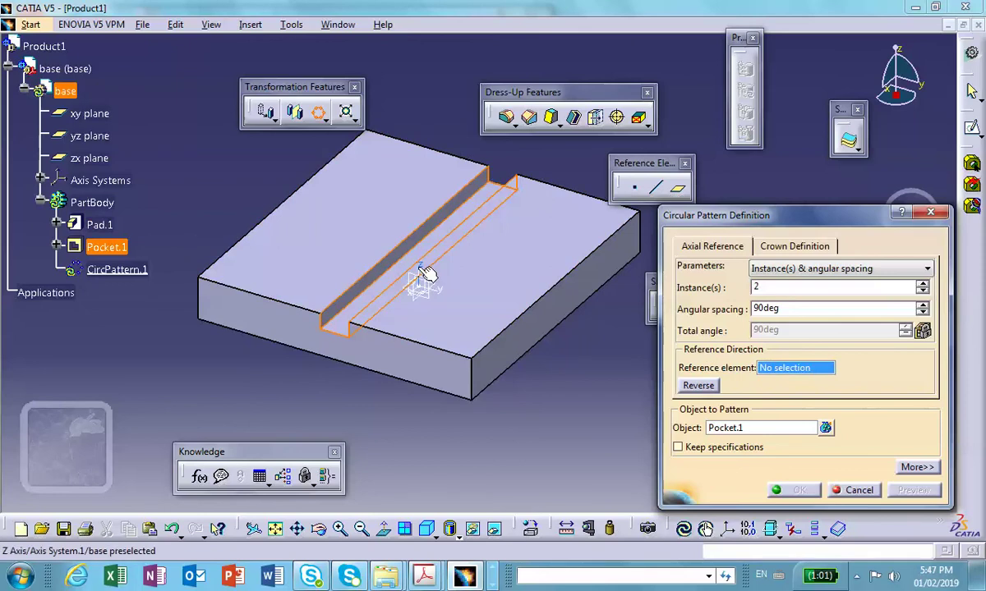
{"action": "left_click", "coordinate": [424, 273]}
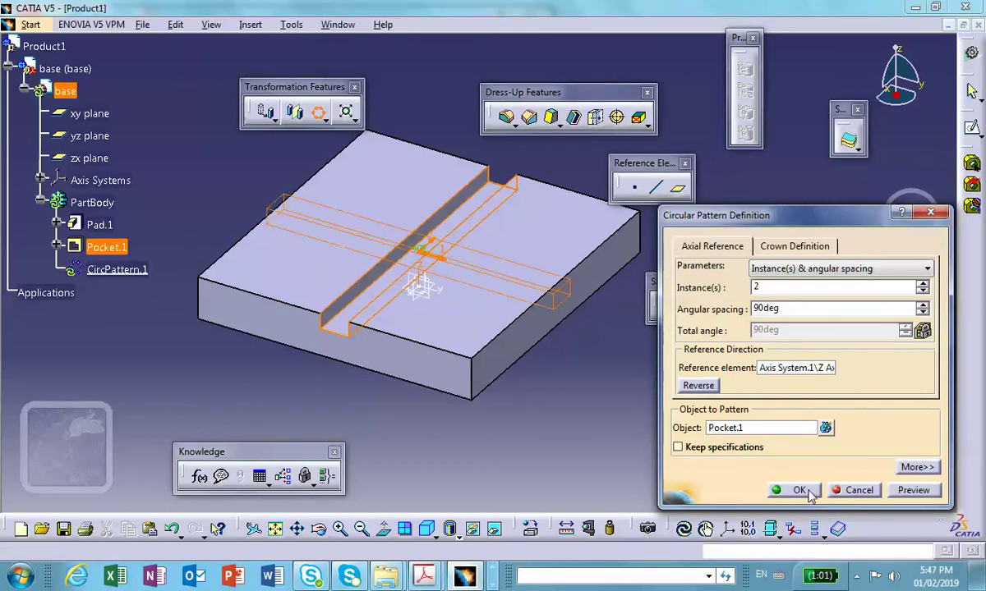
{"action": "left_click", "coordinate": [807, 492]}
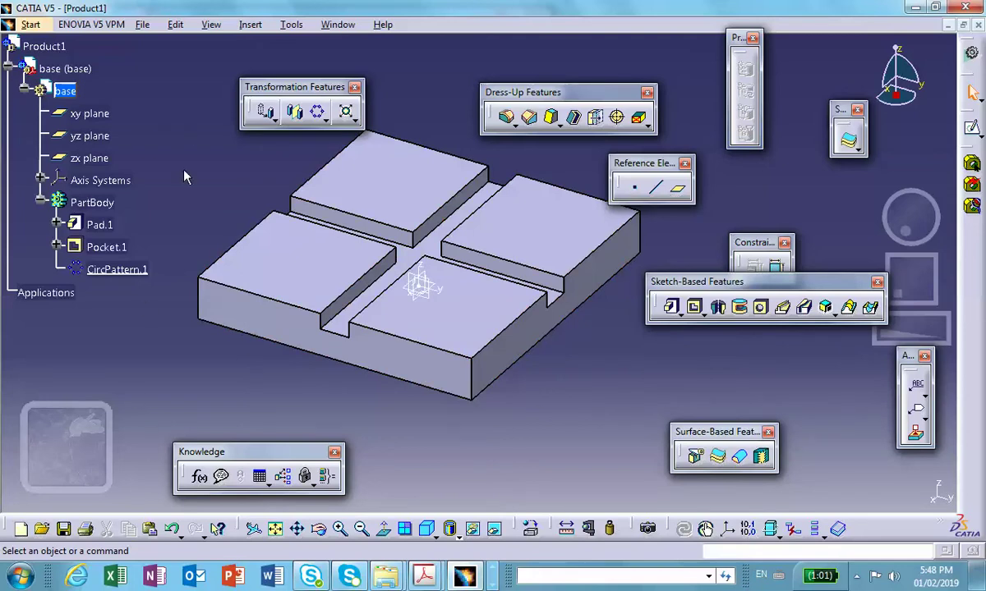
Insert a new part into the top-level product, using the assembly's origin point as the part origin
{"action": "left_click", "coordinate": [49, 46]}
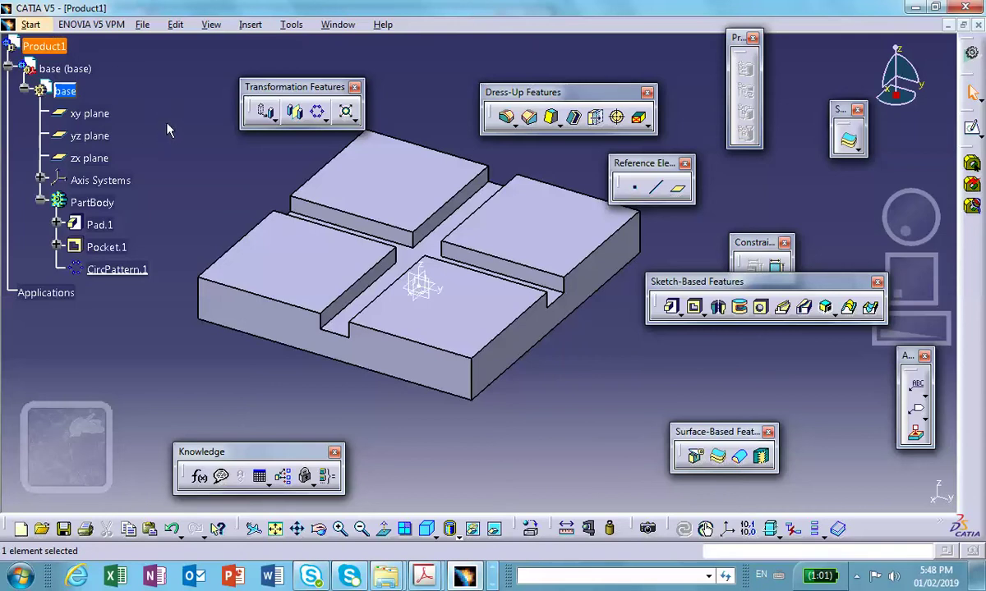
{"action": "double_click", "coordinate": [47, 46]}
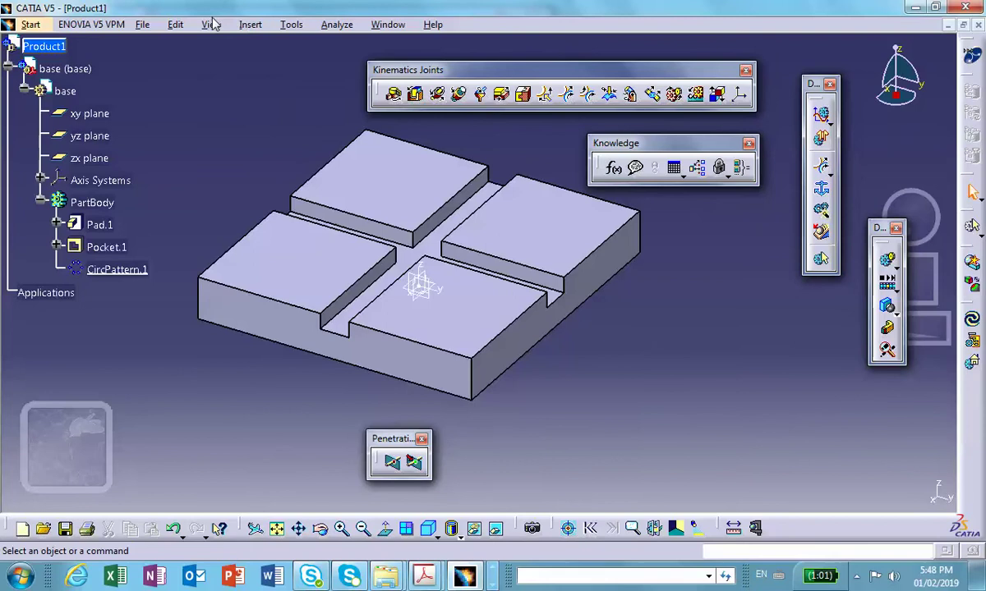
{"action": "left_click", "coordinate": [250, 25]}
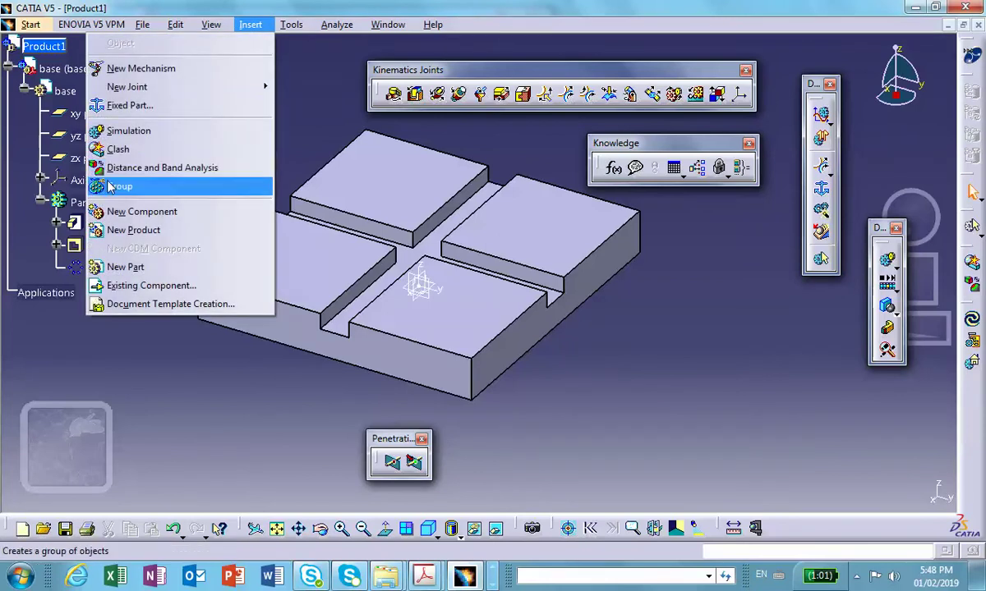
{"action": "mouse_move", "coordinate": [133, 93]}
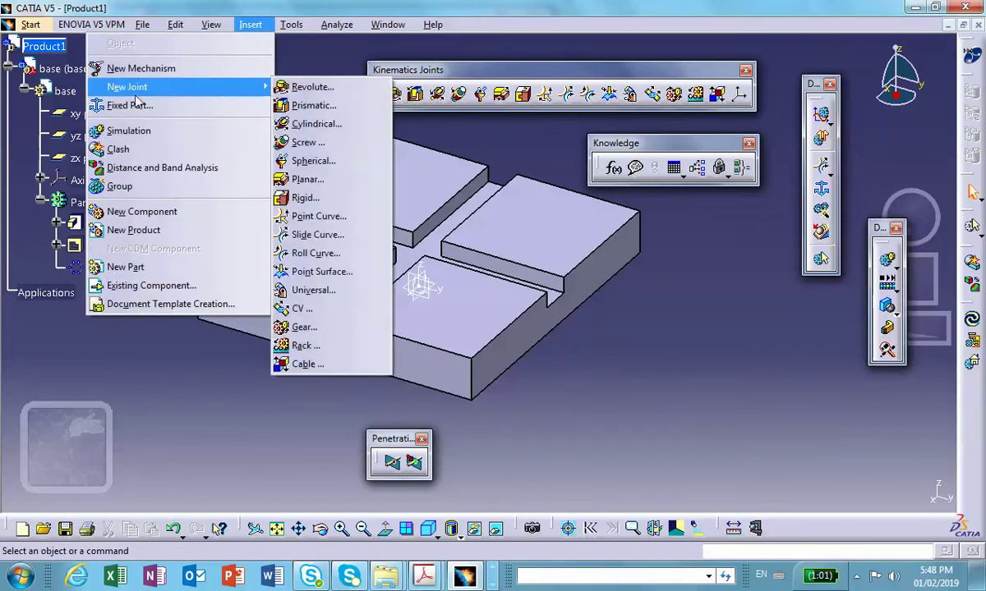
{"action": "left_click", "coordinate": [124, 267]}
{"action": "left_click", "coordinate": [43, 46]}
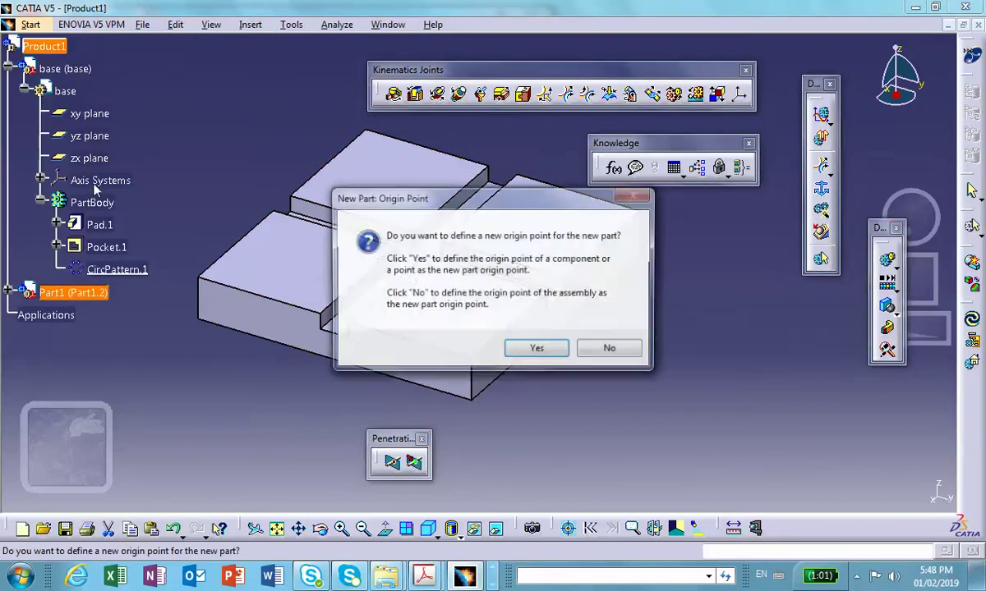
{"action": "left_click", "coordinate": [621, 362]}
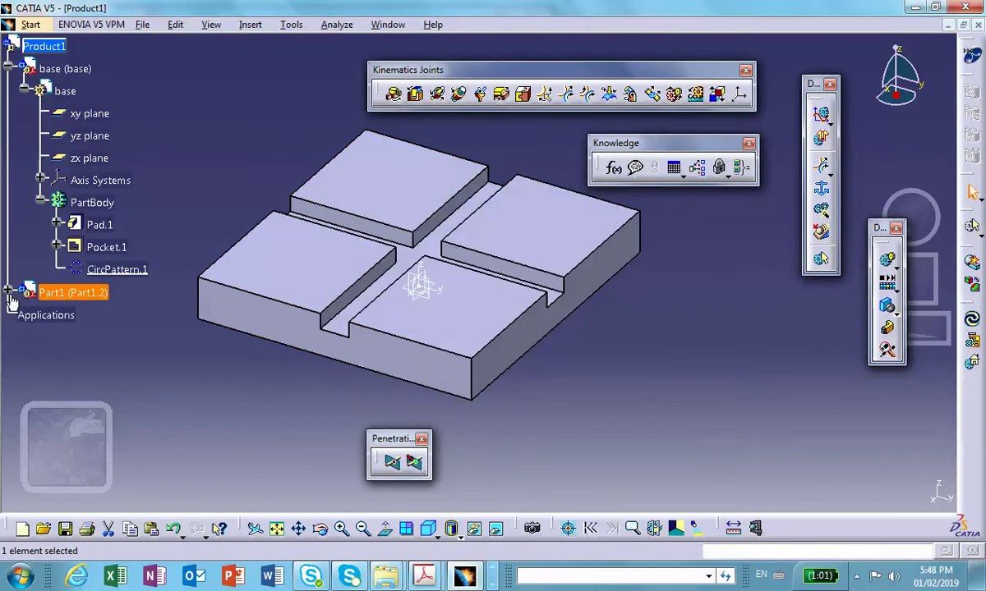
Rename the new part, setting both its instance name and part number to block
{"action": "right_click", "coordinate": [81, 298]}
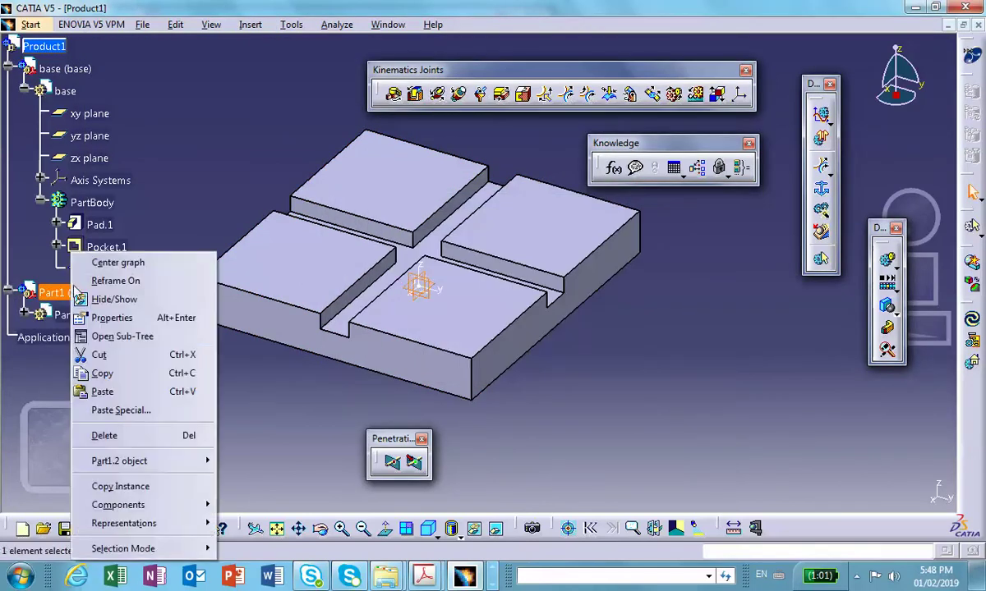
{"action": "left_click", "coordinate": [110, 318]}
{"action": "left_click_drag", "start_coordinate": [357, 172], "coordinate": [249, 168]}
{"action": "type", "text": "block"}
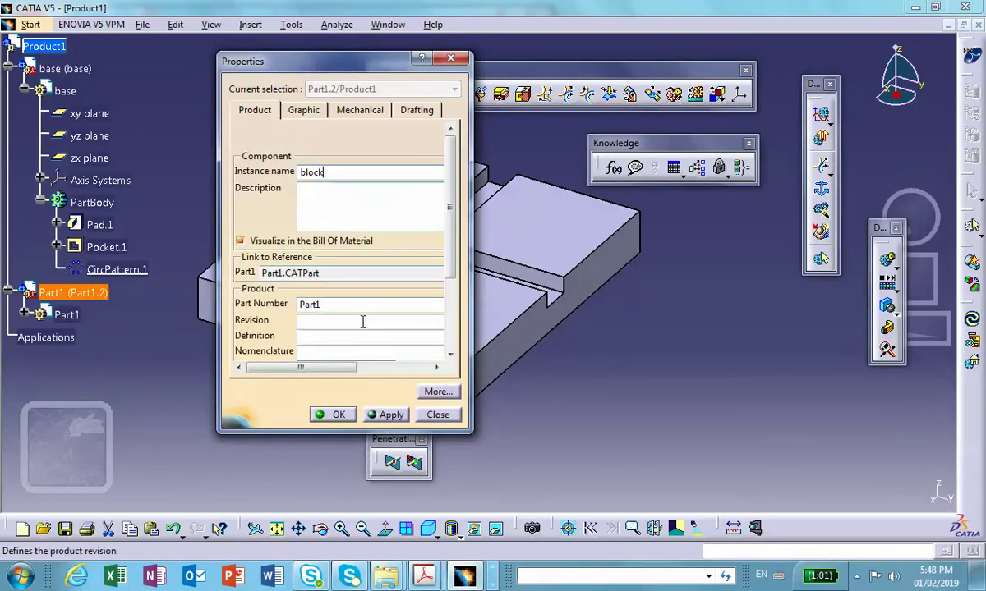
{"action": "left_click_drag", "start_coordinate": [340, 305], "coordinate": [297, 304]}
{"action": "type", "text": "block"}
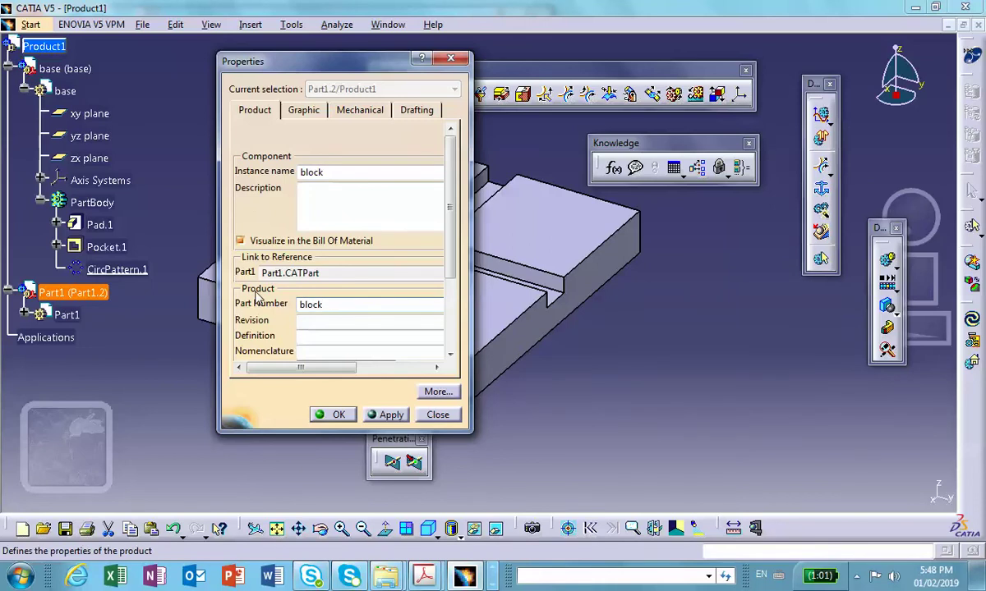
{"action": "left_click", "coordinate": [333, 414]}
Open the block part for editing and start a sketch on the base's long front face
{"action": "double_click", "coordinate": [67, 315]}
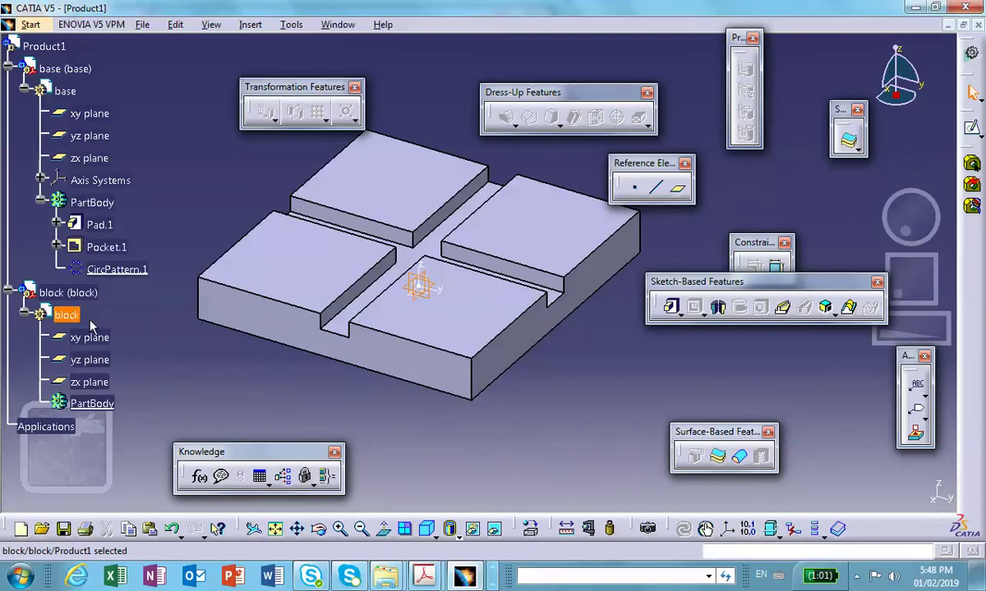
{"action": "left_click", "coordinate": [595, 483]}
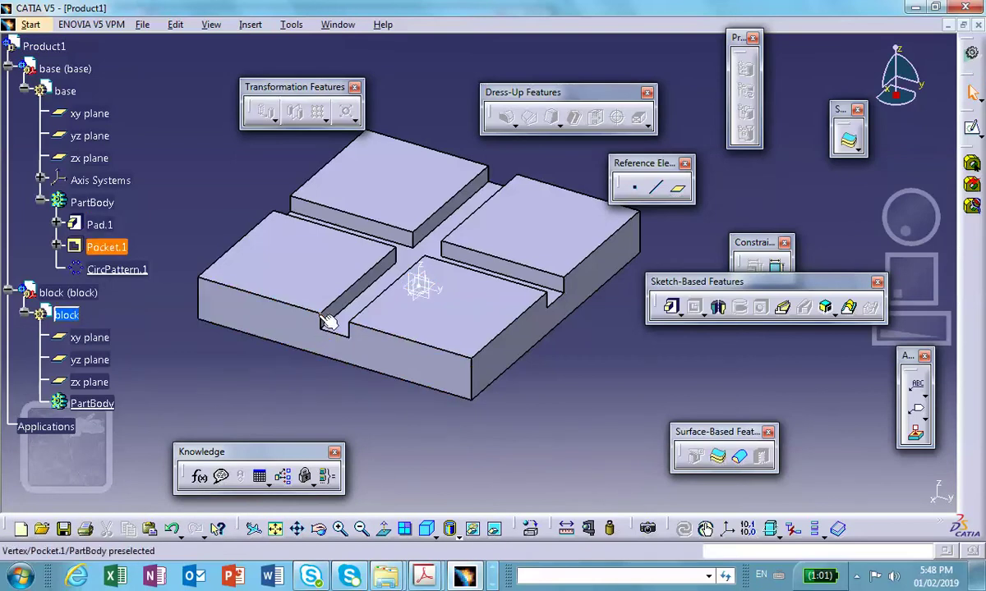
{"action": "left_click", "coordinate": [374, 352]}
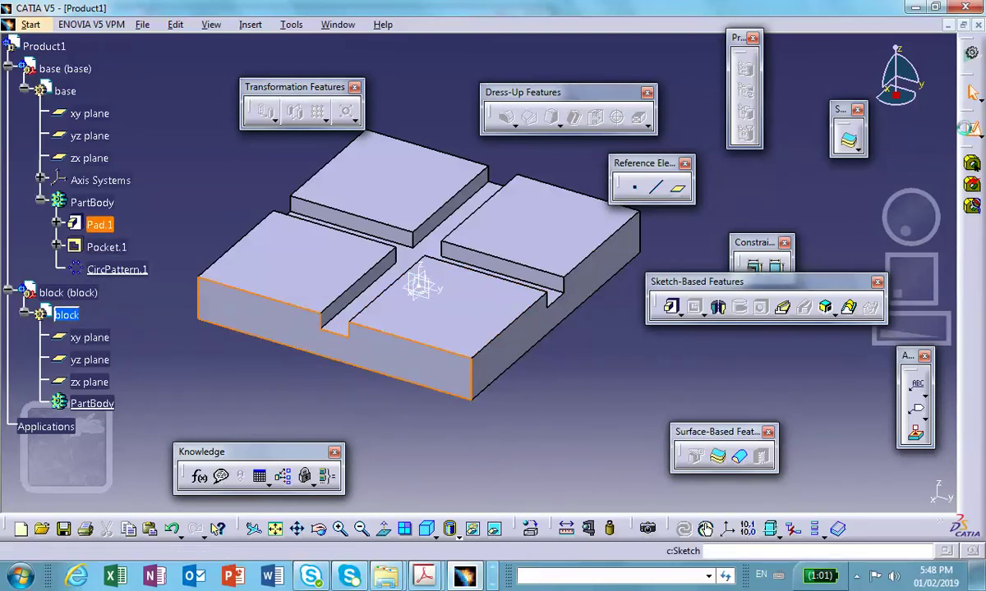
{"action": "left_click", "coordinate": [971, 128]}
{"action": "mouse_move", "coordinate": [425, 184]}
{"action": "middle_mouse_down"}
{"action": "mouse_move", "coordinate": [374, 263]}
{"action": "mouse_move", "coordinate": [418, 207]}
{"action": "middle_mouse_up"}
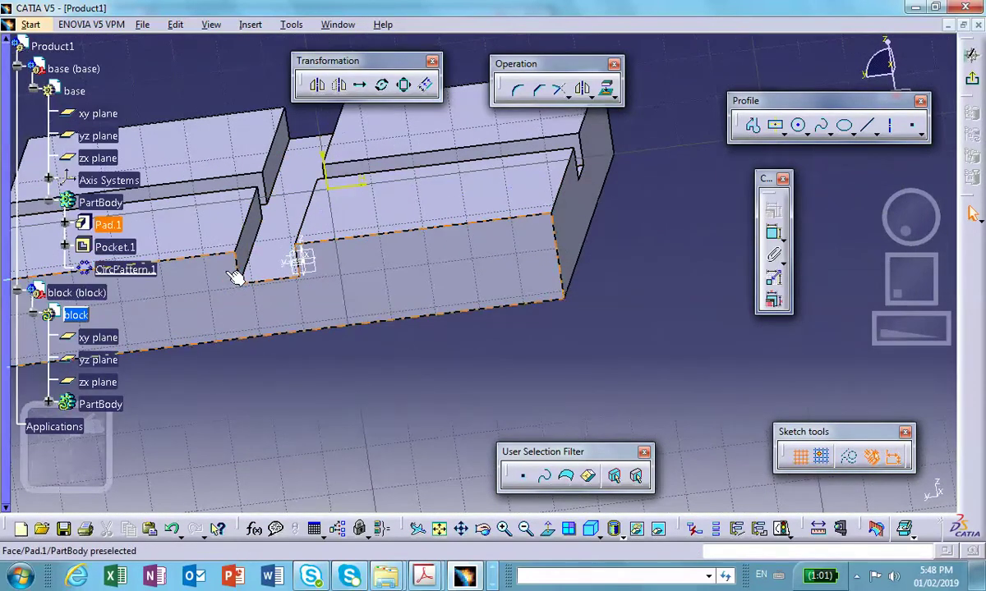
{"action": "middle_click_drag", "start_coordinate": [334, 234], "coordinate": [392, 237]}
{"action": "scroll", "coordinate": [394, 238], "scroll_direction": "down", "scroll_amount": 1}
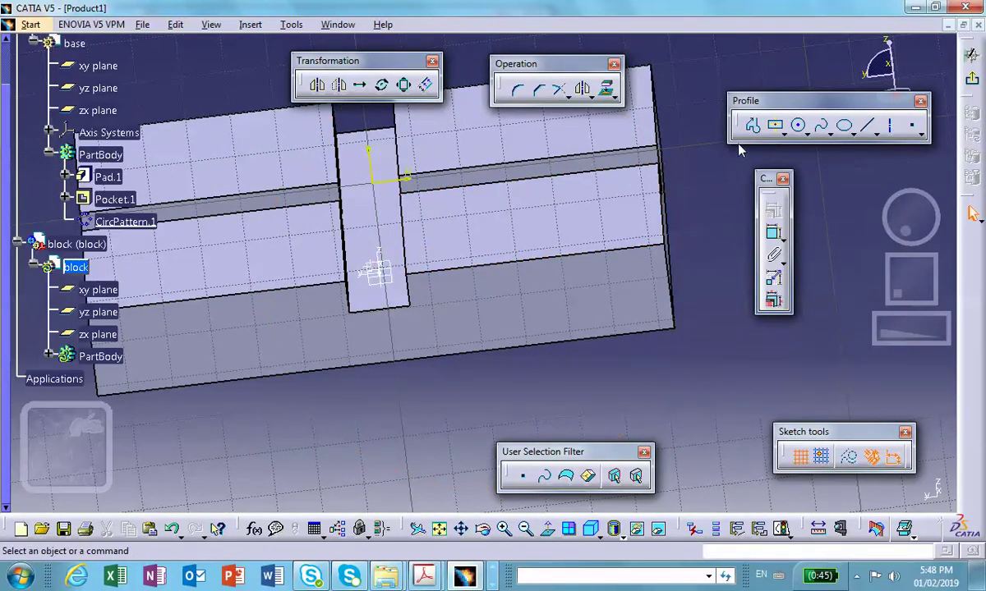
Project one vertical side edge of the base's slot onto the block sketch plane with Project 3D Elements
{"action": "left_click", "coordinate": [608, 91]}
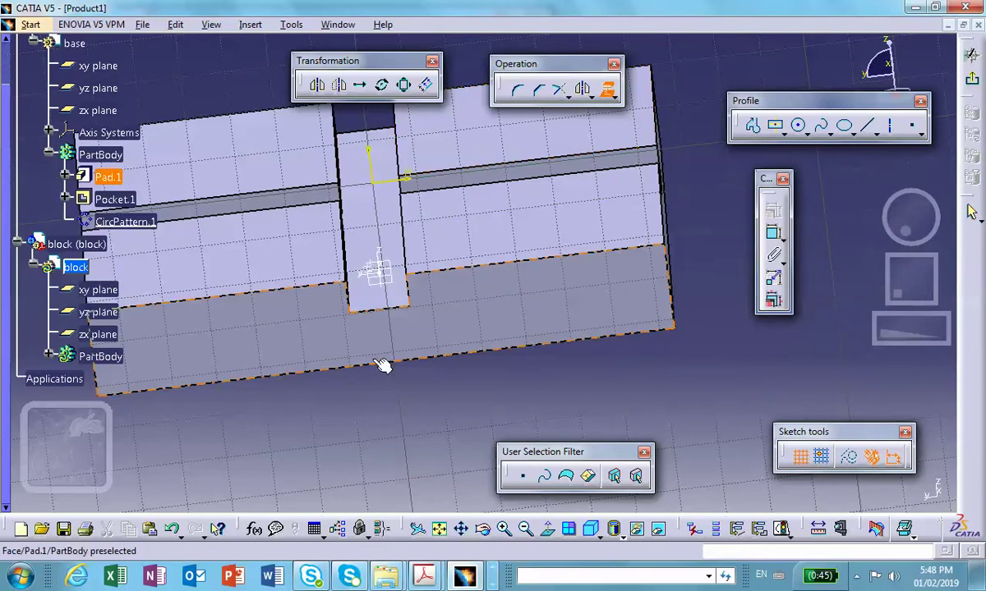
{"action": "left_click", "coordinate": [415, 295]}
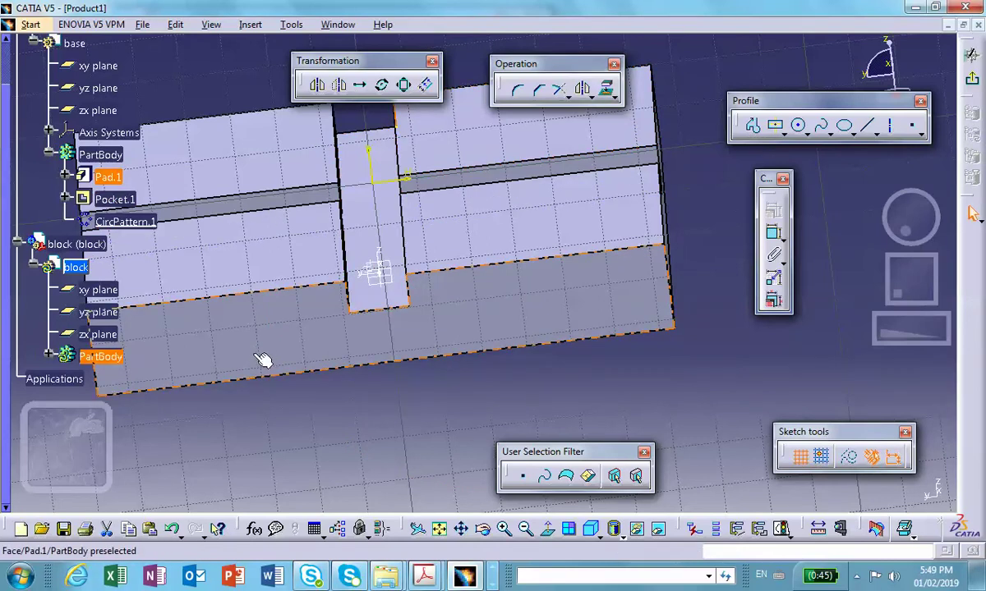
{"action": "middle_click_drag", "start_coordinate": [686, 389], "coordinate": [616, 339]}
{"action": "middle_click_drag", "start_coordinate": [272, 261], "coordinate": [570, 282]}
{"action": "scroll", "coordinate": [567, 284], "scroll_direction": "down", "scroll_amount": 1}
{"action": "left_click", "coordinate": [226, 446]}
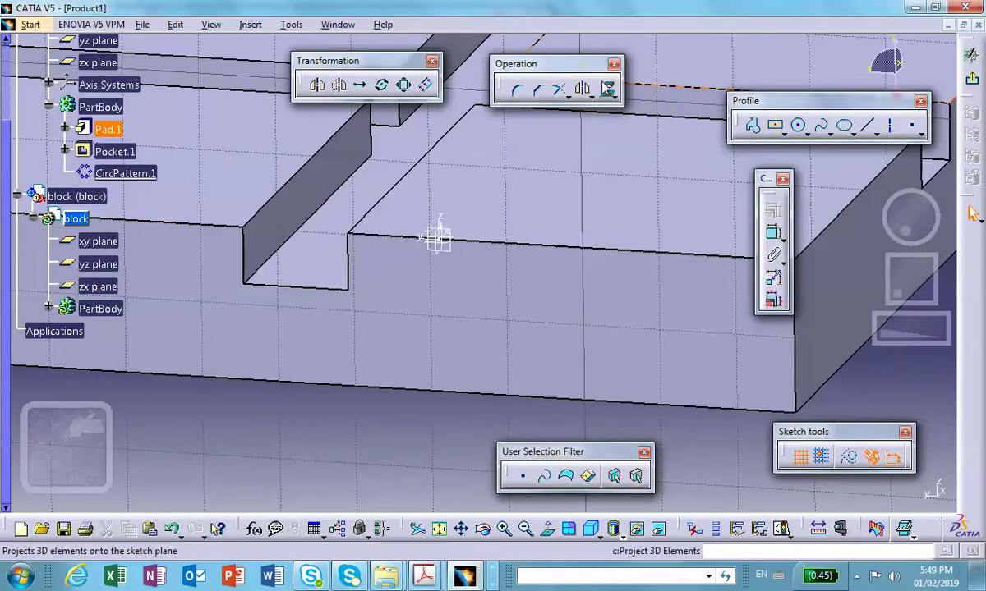
{"action": "left_click", "coordinate": [606, 89]}
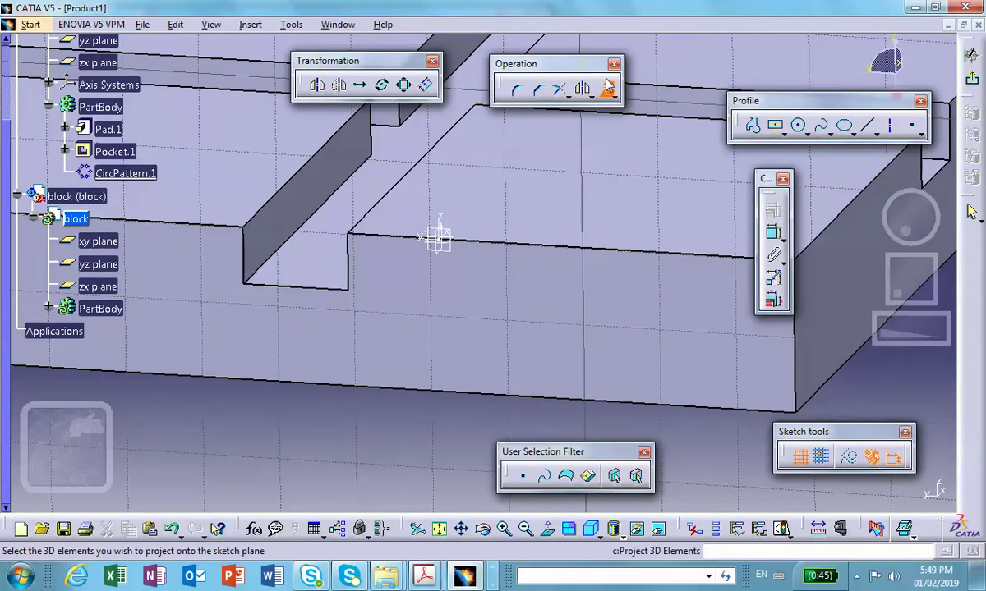
{"action": "left_click", "coordinate": [351, 254]}
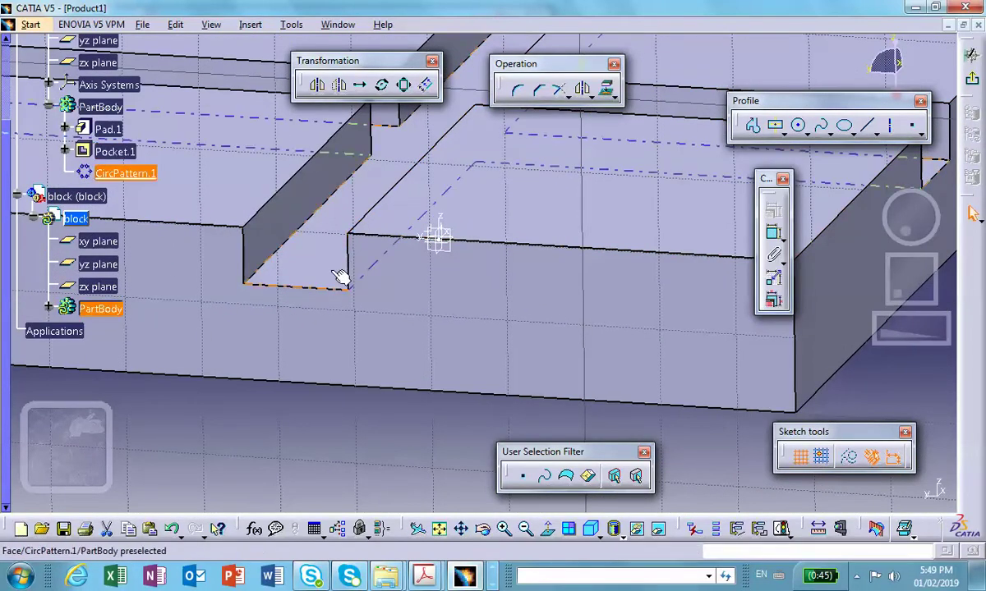
{"action": "left_click", "coordinate": [295, 439]}
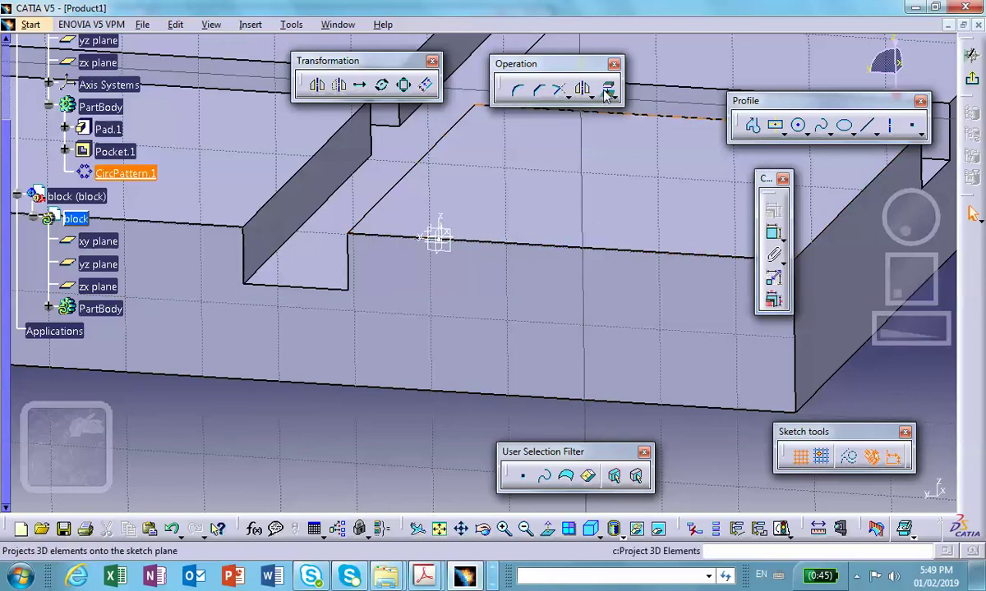
Expand the block's body in the tree and project the slot's opposite vertical side edge into the sketch
{"action": "left_click", "coordinate": [49, 309]}
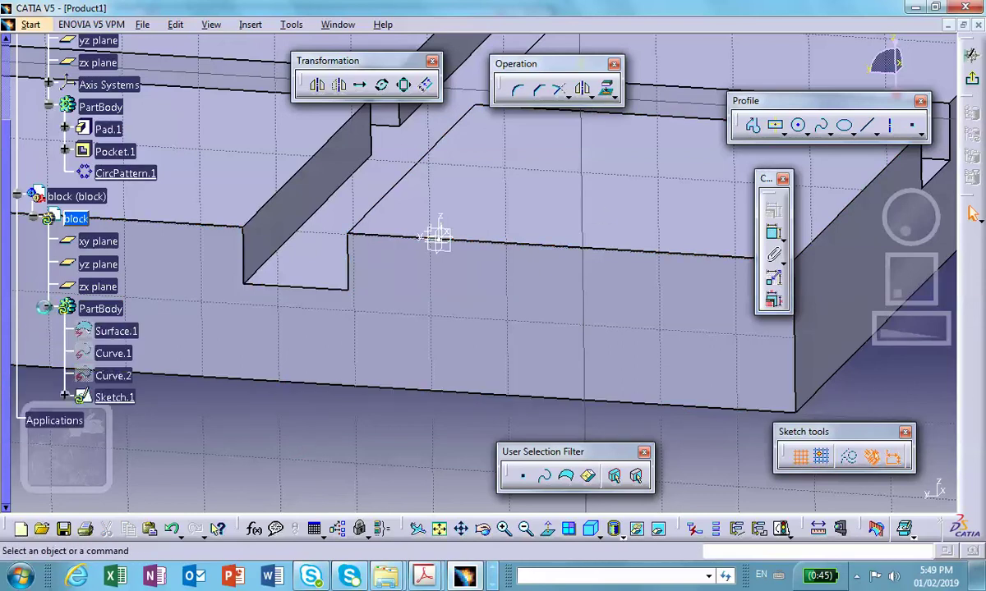
{"action": "left_click", "coordinate": [64, 398]}
{"action": "left_click", "coordinate": [65, 398]}
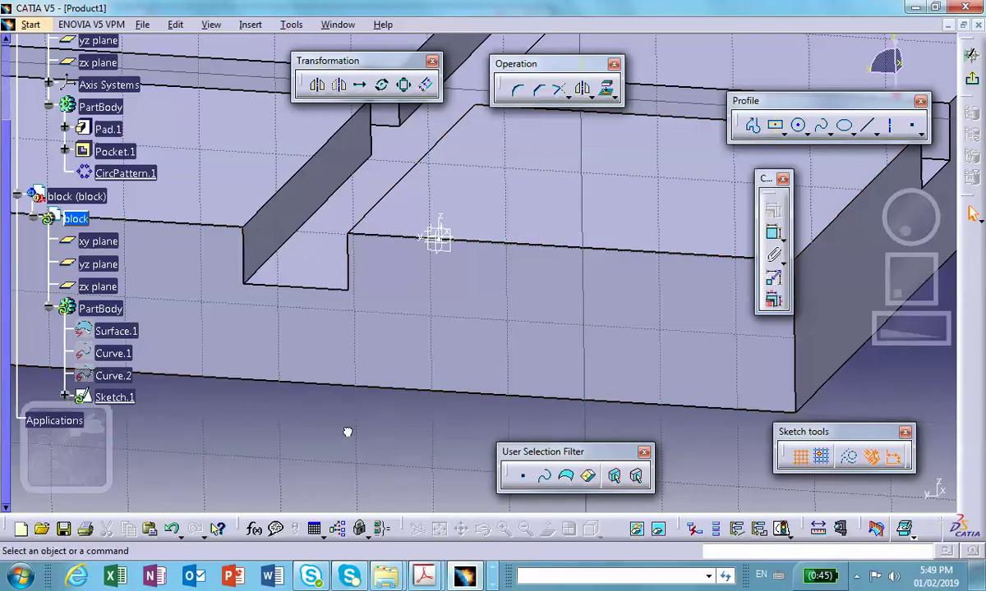
{"action": "left_click", "coordinate": [606, 92]}
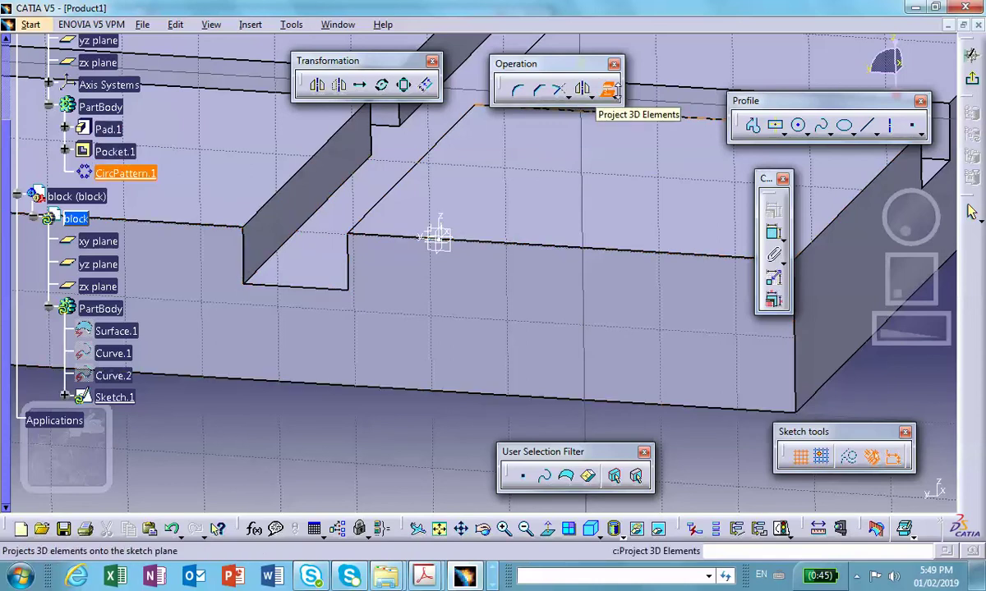
{"action": "left_click", "coordinate": [617, 95]}
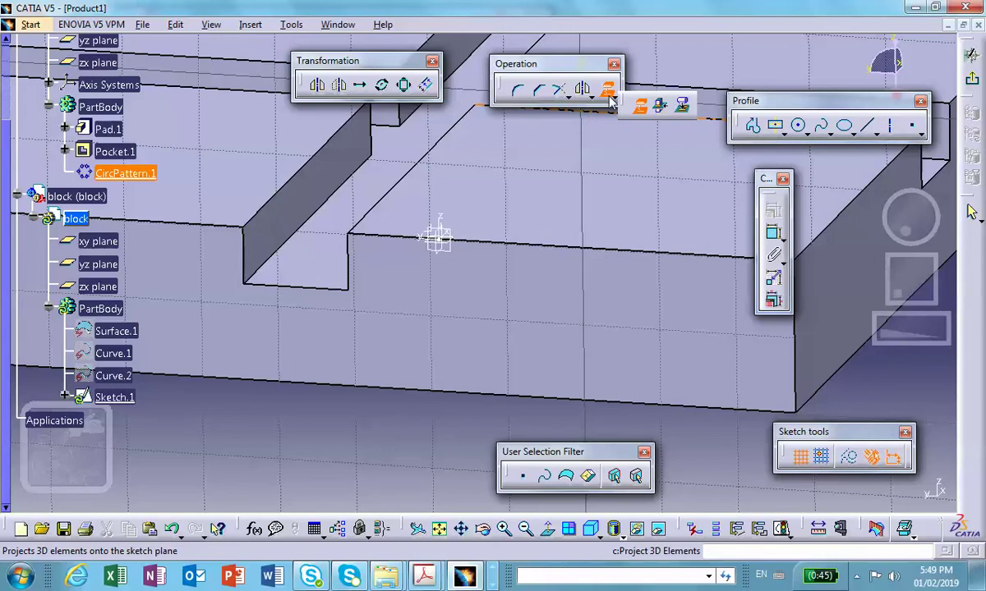
{"action": "left_click", "coordinate": [250, 267]}
{"action": "middle_click_drag", "start_coordinate": [317, 384], "coordinate": [355, 472]}
{"action": "middle_click_drag", "start_coordinate": [496, 170], "coordinate": [469, 237]}
{"action": "middle_click_drag", "start_coordinate": [584, 209], "coordinate": [205, 286]}
{"action": "middle_click_drag", "start_coordinate": [589, 209], "coordinate": [452, 279]}
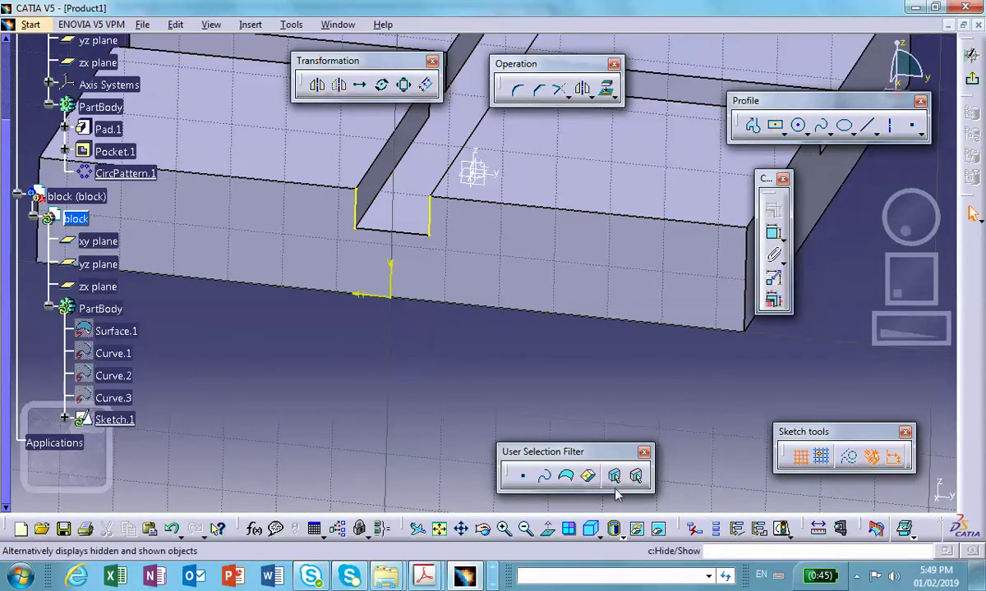
{"action": "left_click", "coordinate": [546, 528]}
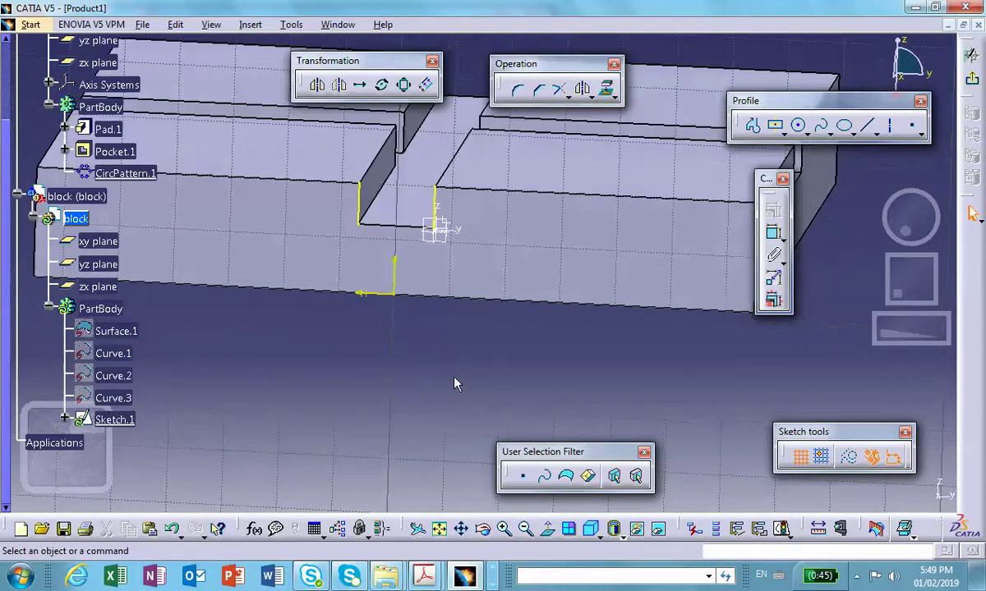
{"action": "middle_click_drag", "start_coordinate": [474, 343], "coordinate": [469, 324]}
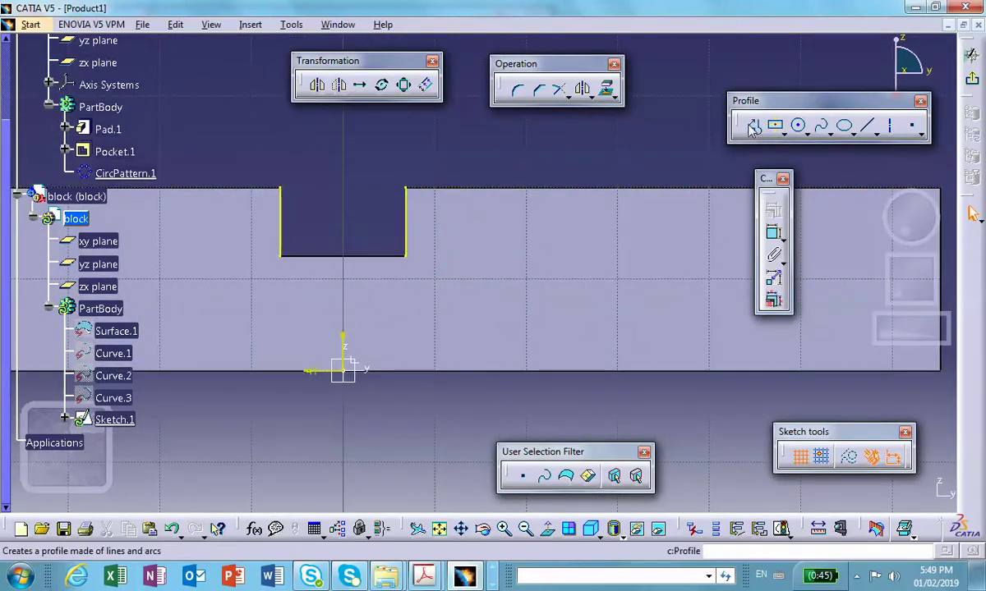
{"action": "left_click", "coordinate": [868, 125]}
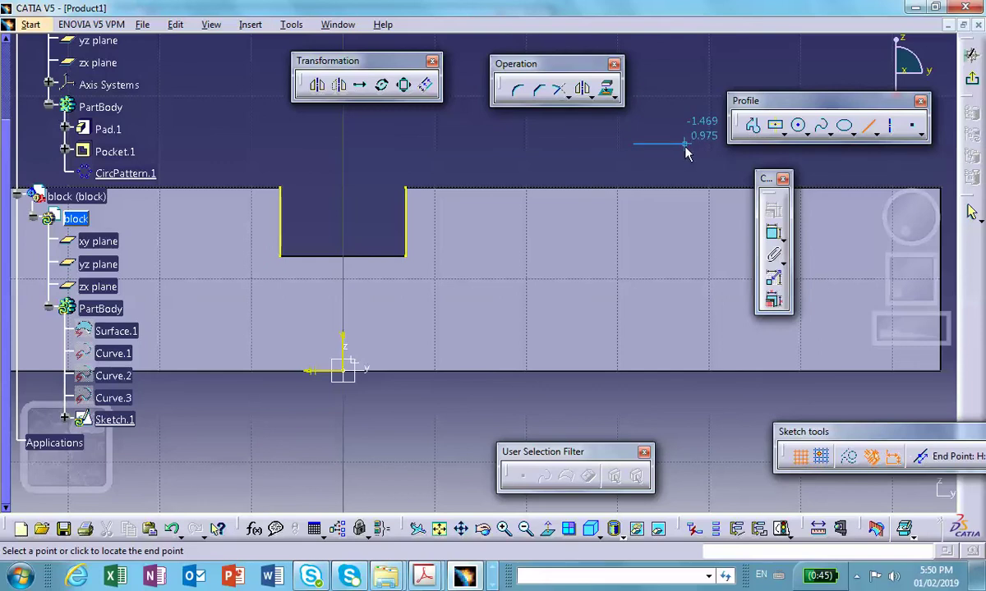
{"action": "key", "text": "Escape"}
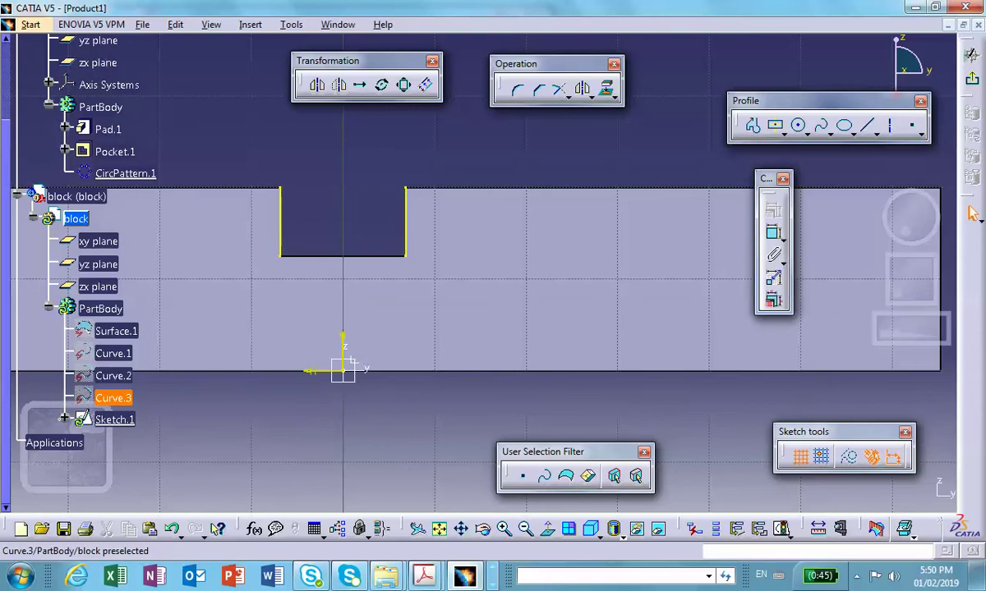
{"action": "scroll", "coordinate": [153, 411], "scroll_direction": "down", "scroll_amount": 3}
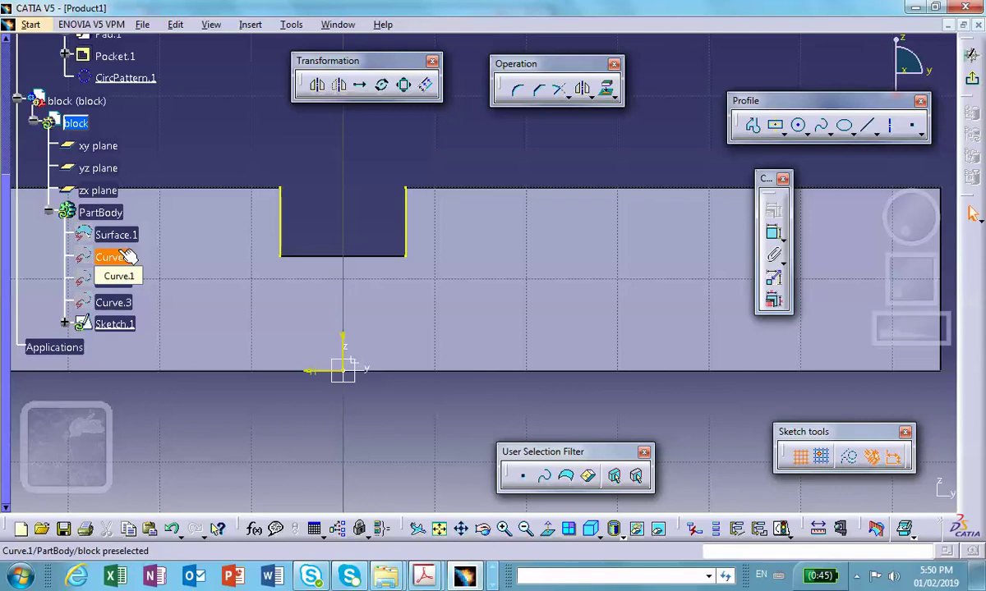
{"action": "left_click", "coordinate": [119, 305]}
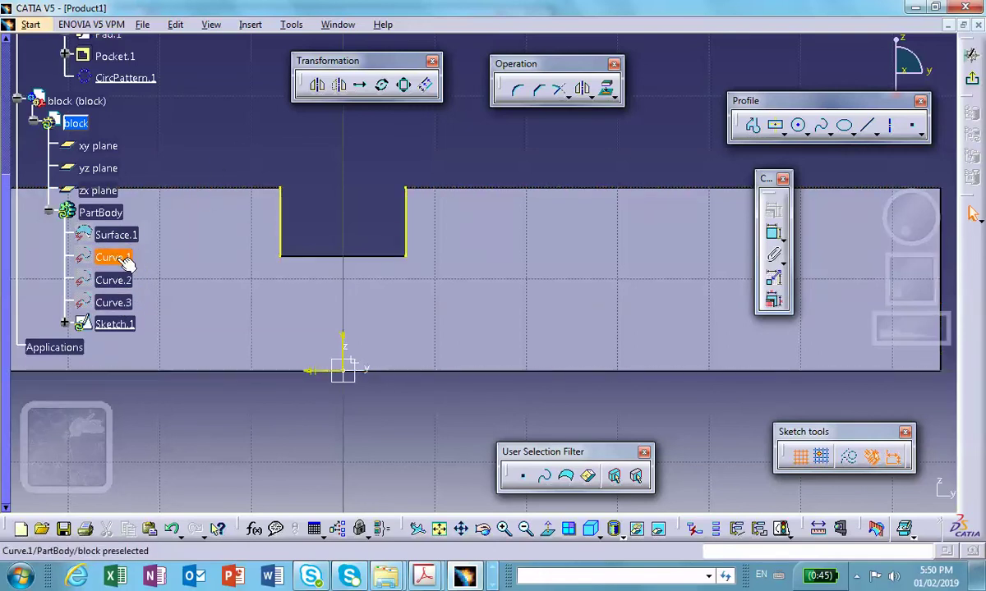
{"action": "right_click", "coordinate": [125, 304]}
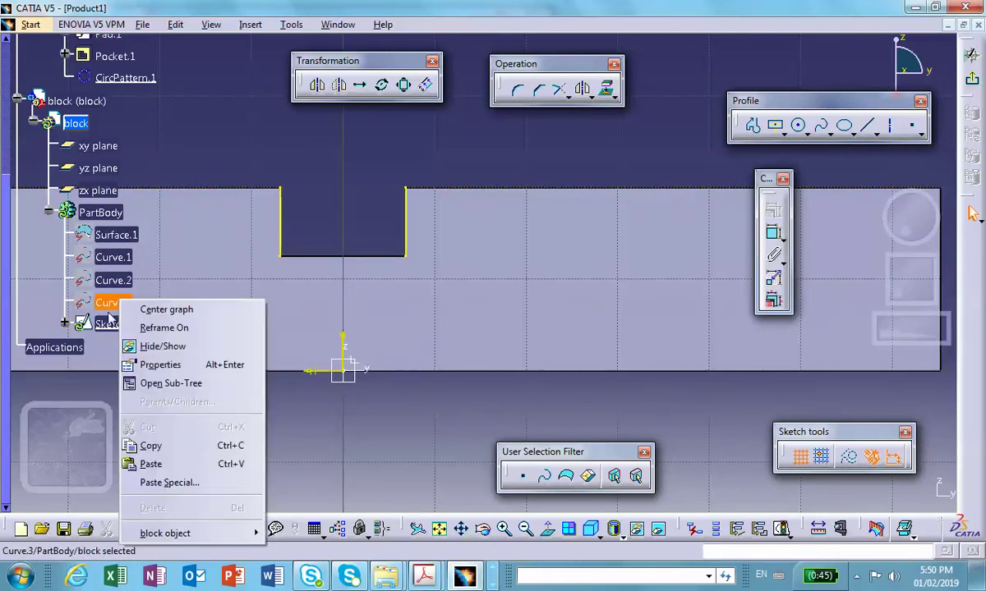
{"action": "left_click", "coordinate": [332, 476]}
Leave the sketch by activating the block part, and expand Sketch.1 and its Use-edges in the tree
{"action": "double_click", "coordinate": [91, 126]}
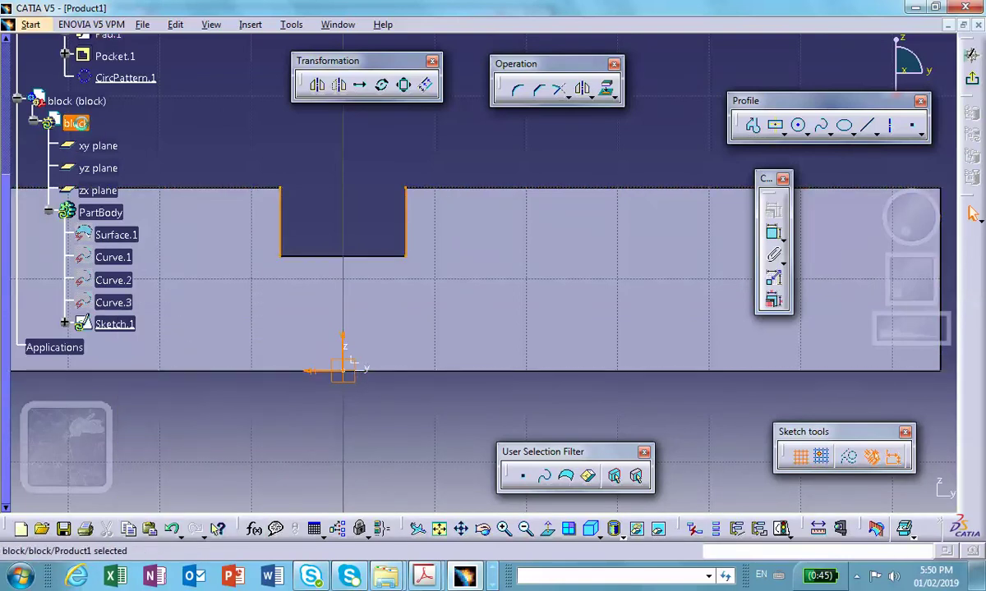
{"action": "left_click", "coordinate": [236, 362]}
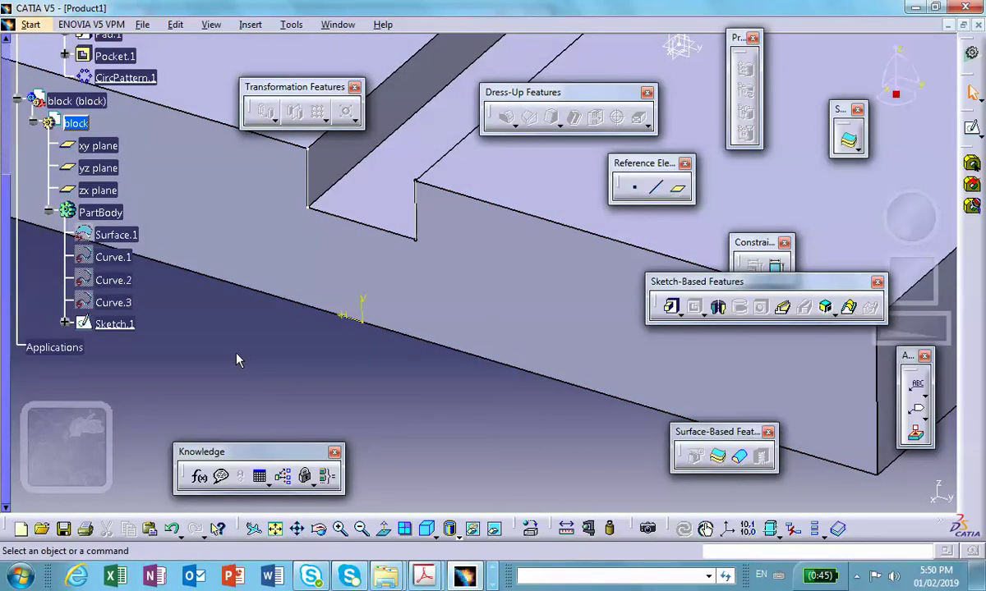
{"action": "left_click", "coordinate": [65, 324]}
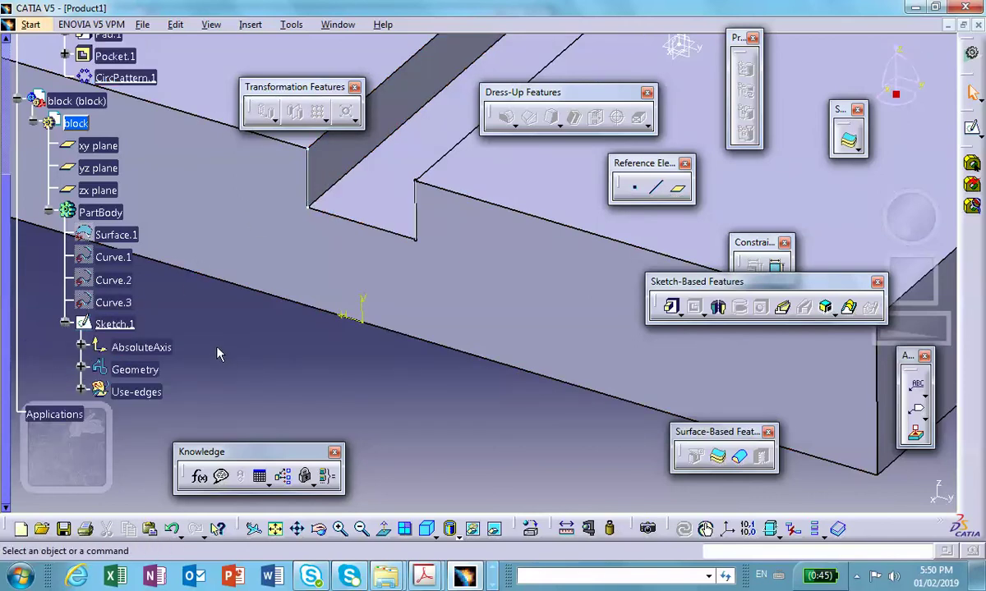
{"action": "scroll", "coordinate": [198, 333], "scroll_direction": "down", "scroll_amount": 2}
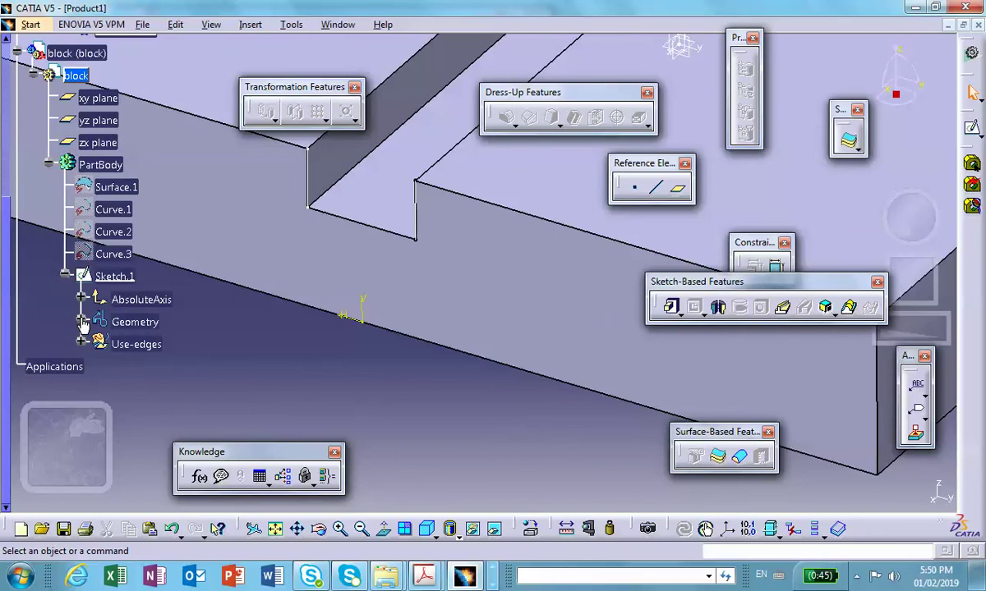
{"action": "left_click", "coordinate": [81, 344]}
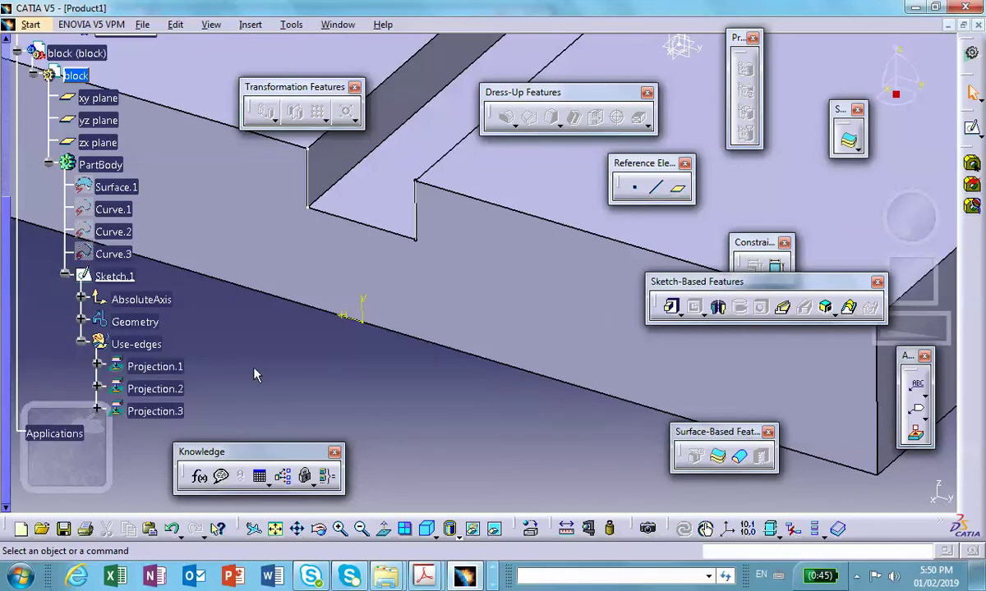
{"action": "scroll", "coordinate": [250, 371], "scroll_direction": "down", "scroll_amount": 2}
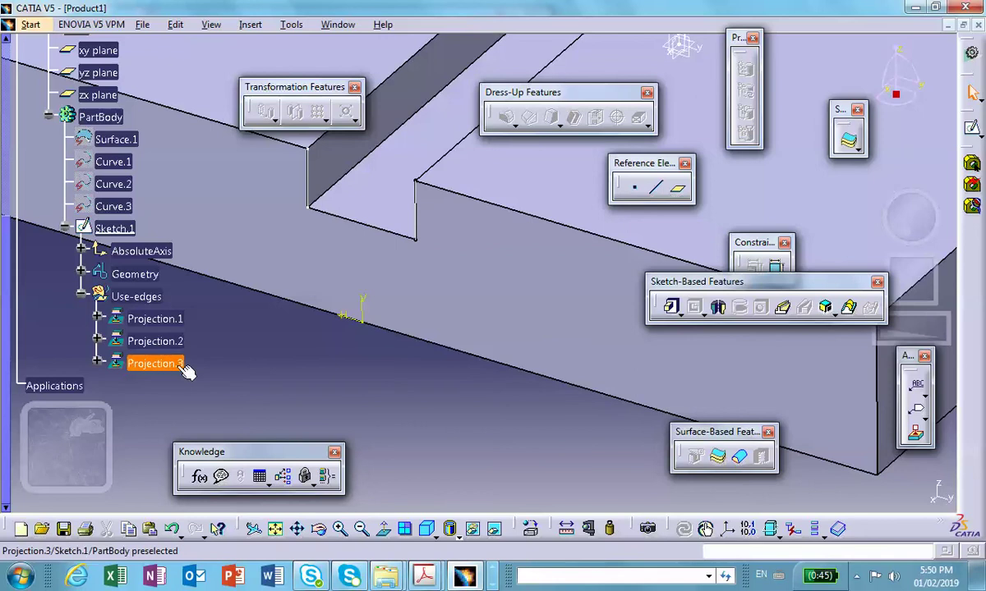
Deactivate Sketch.1 of the block part and activate it again
{"action": "right_click", "coordinate": [186, 369]}
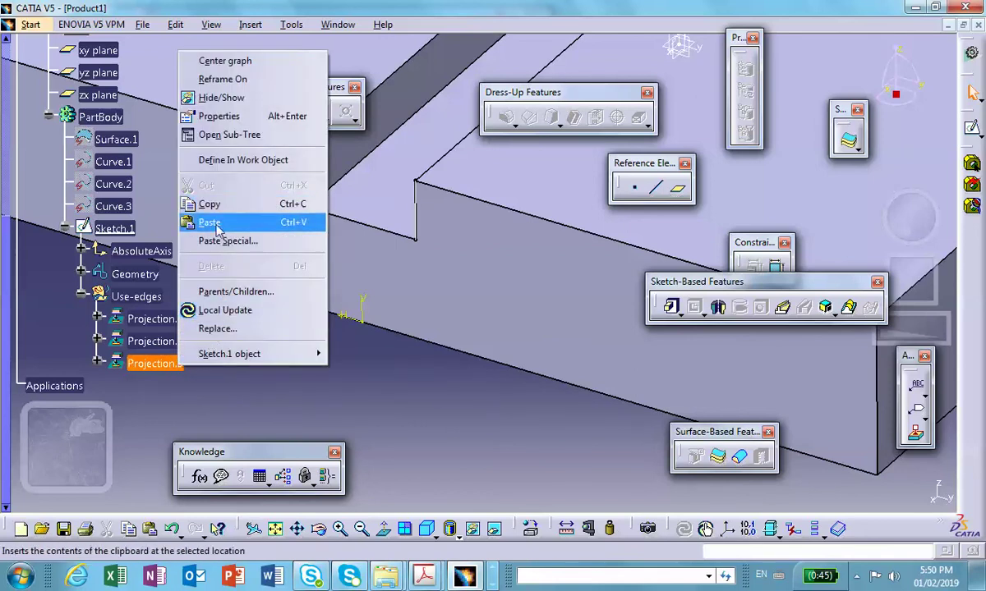
{"action": "mouse_move", "coordinate": [231, 358]}
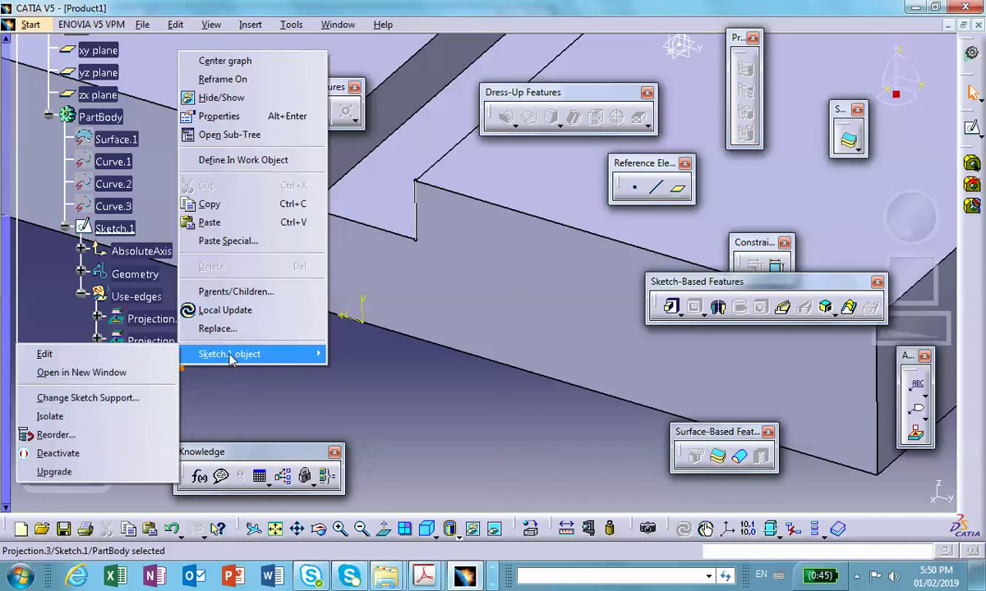
{"action": "left_click", "coordinate": [92, 453]}
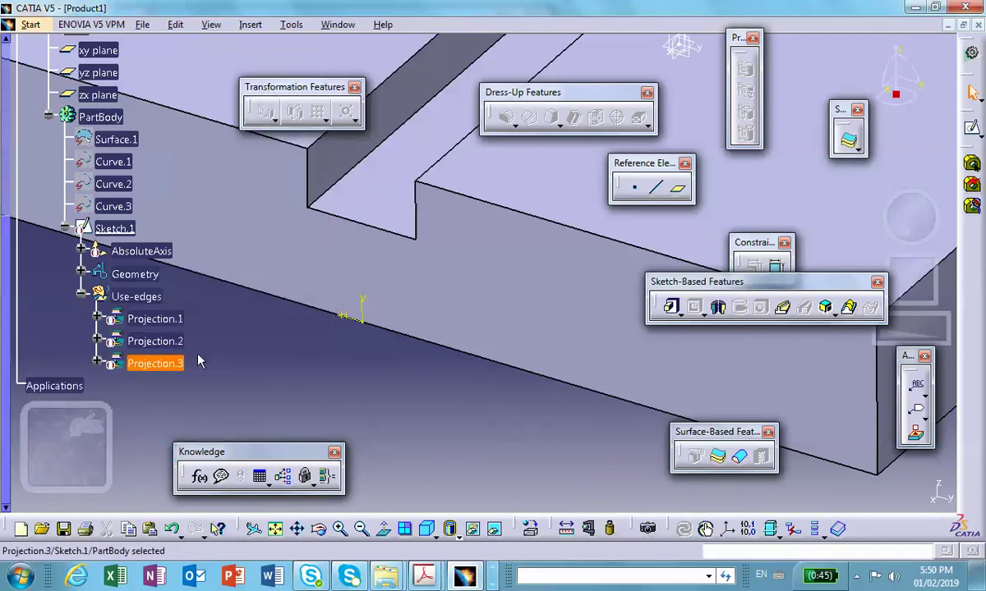
{"action": "right_click", "coordinate": [156, 363]}
{"action": "mouse_move", "coordinate": [263, 349]}
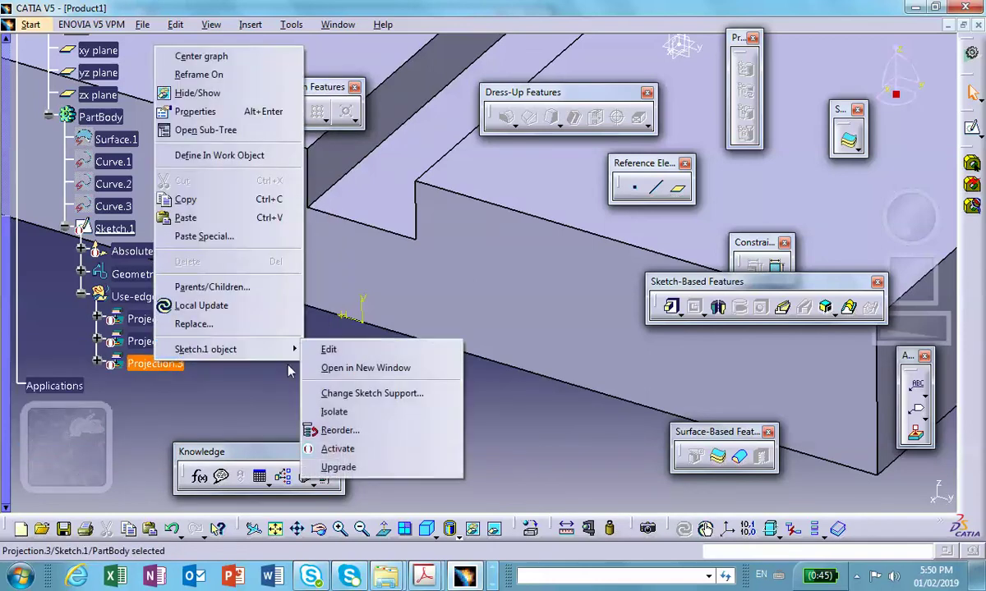
{"action": "left_click", "coordinate": [332, 449]}
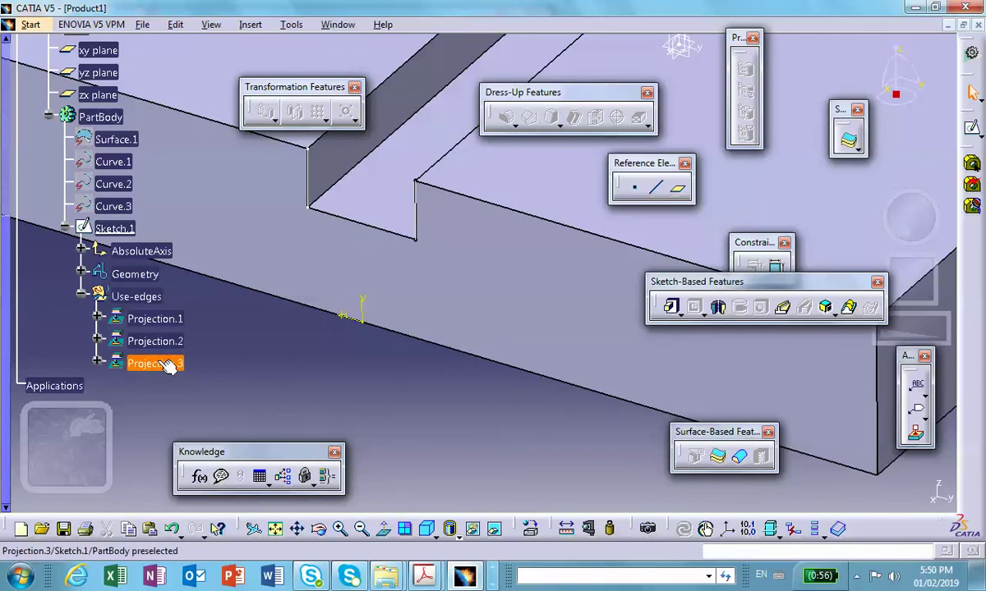
{"action": "right_click", "coordinate": [164, 362]}
{"action": "left_click", "coordinate": [345, 413]}
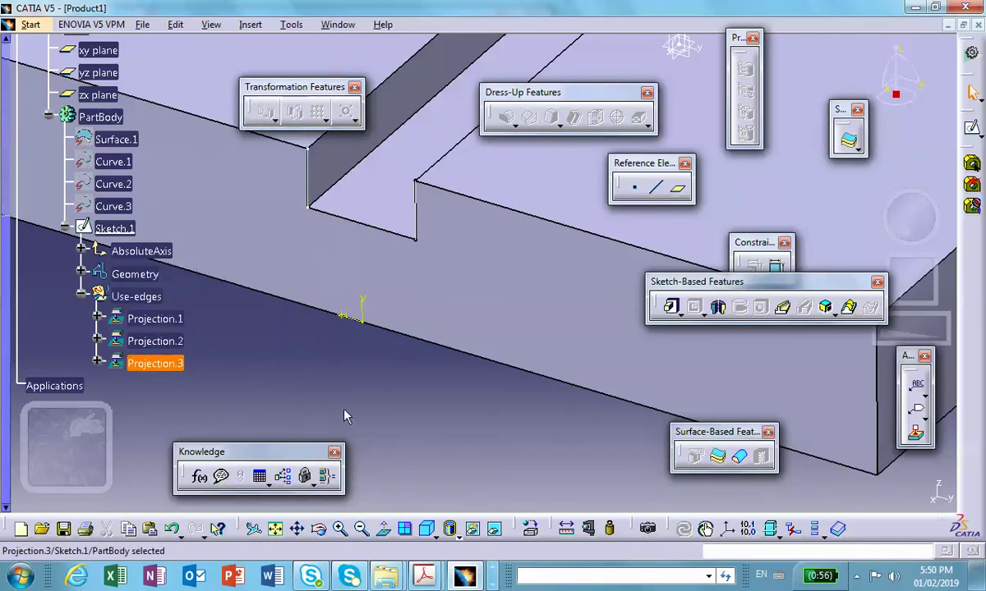
{"action": "left_click", "coordinate": [97, 363]}
{"action": "left_click", "coordinate": [97, 363]}
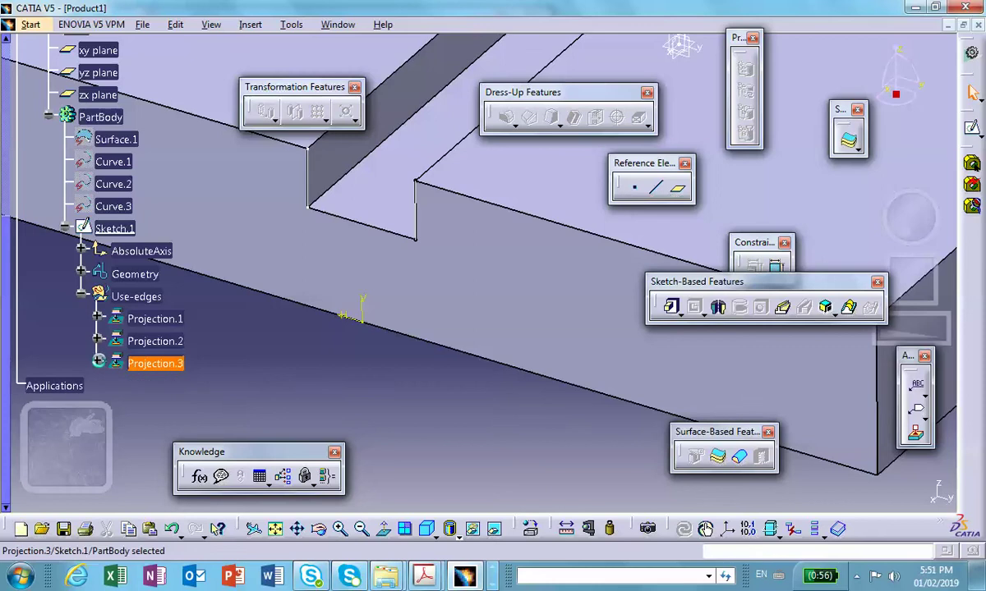
{"action": "left_click", "coordinate": [292, 394]}
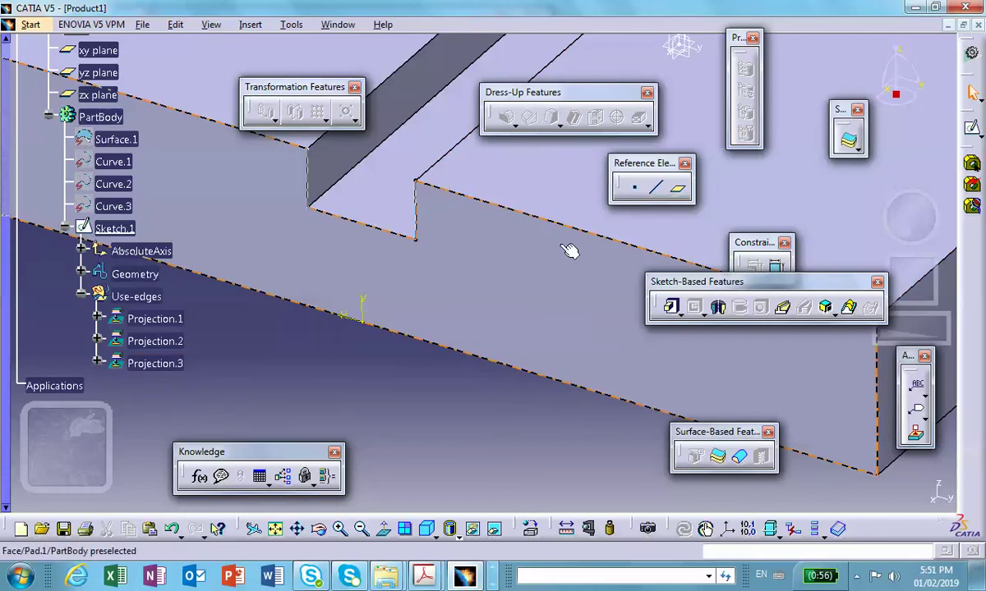
Reopen the block's Sketch.1 for editing and convert the projected vertical slot edge Projection.2 to construction geometry
{"action": "double_click", "coordinate": [113, 228]}
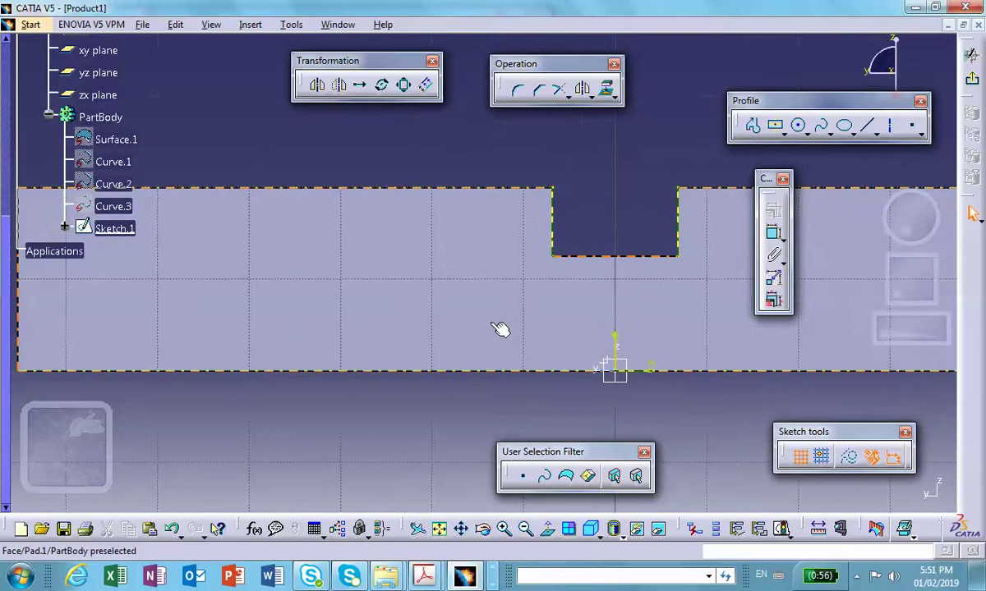
{"action": "mouse_move", "coordinate": [502, 330]}
{"action": "middle_mouse_down"}
{"action": "mouse_move", "coordinate": [534, 314]}
{"action": "mouse_move", "coordinate": [508, 337]}
{"action": "mouse_move", "coordinate": [530, 311]}
{"action": "mouse_move", "coordinate": [447, 304]}
{"action": "mouse_move", "coordinate": [473, 288]}
{"action": "middle_mouse_up"}
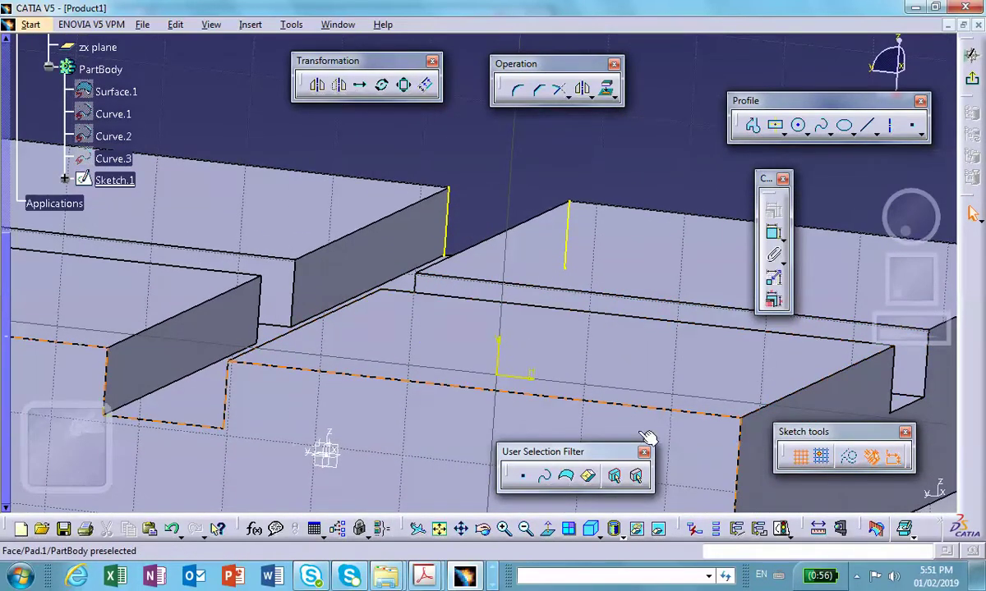
{"action": "mouse_move", "coordinate": [671, 278]}
{"action": "middle_mouse_down"}
{"action": "mouse_move", "coordinate": [633, 275]}
{"action": "mouse_move", "coordinate": [428, 314]}
{"action": "mouse_move", "coordinate": [281, 263]}
{"action": "mouse_move", "coordinate": [256, 282]}
{"action": "mouse_move", "coordinate": [266, 265]}
{"action": "middle_mouse_up"}
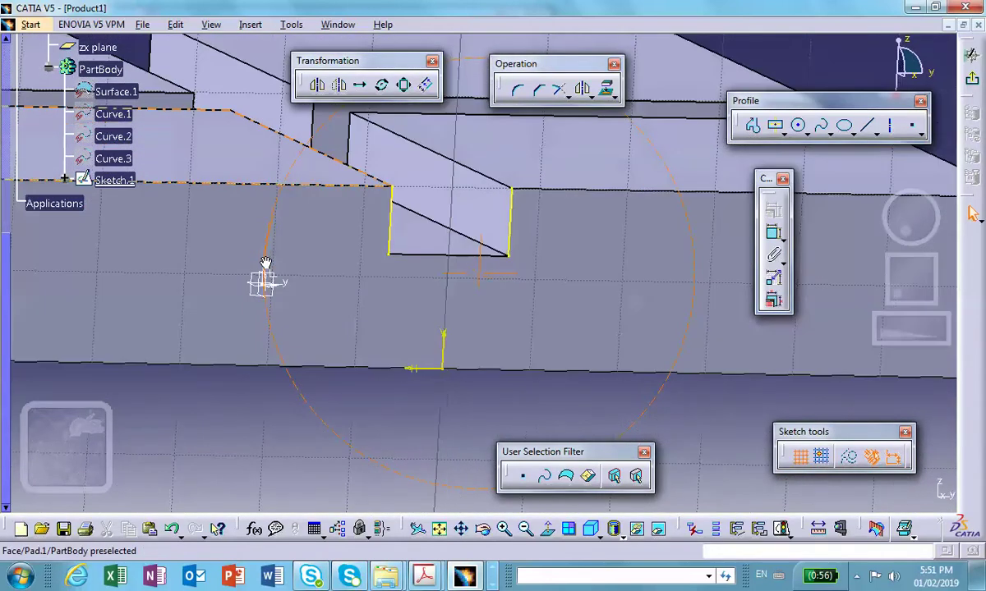
{"action": "mouse_move", "coordinate": [620, 275]}
{"action": "middle_mouse_down"}
{"action": "mouse_move", "coordinate": [548, 299]}
{"action": "mouse_move", "coordinate": [523, 291]}
{"action": "mouse_move", "coordinate": [390, 184]}
{"action": "mouse_move", "coordinate": [370, 208]}
{"action": "mouse_move", "coordinate": [397, 191]}
{"action": "middle_mouse_up"}
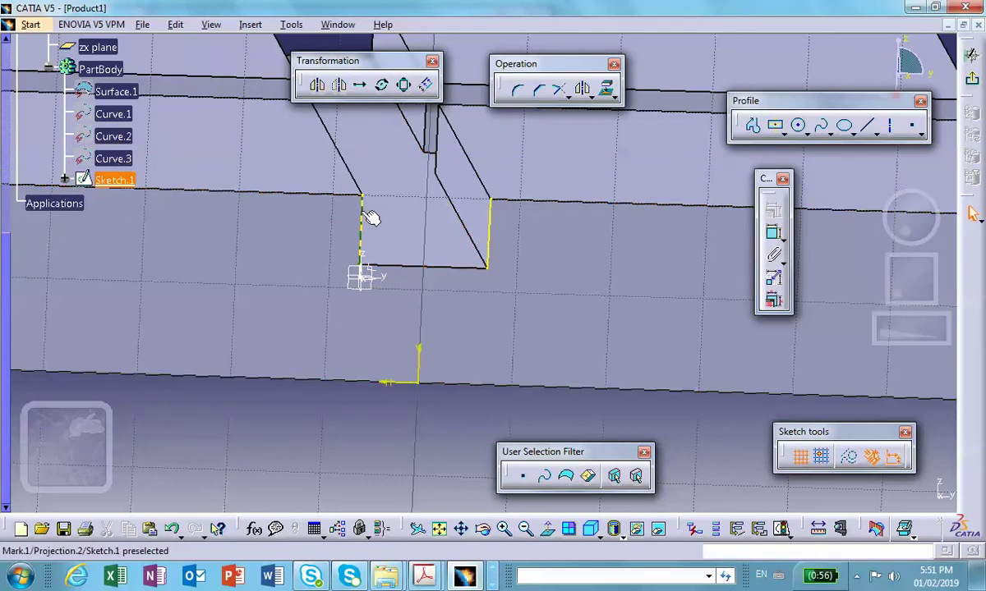
{"action": "right_click", "coordinate": [364, 212]}
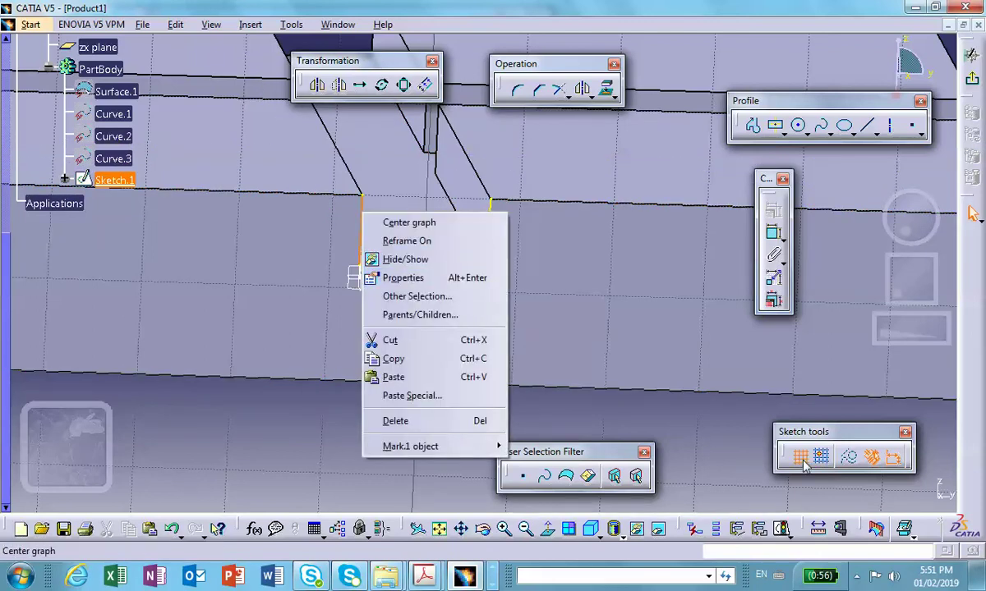
{"action": "left_click", "coordinate": [847, 463]}
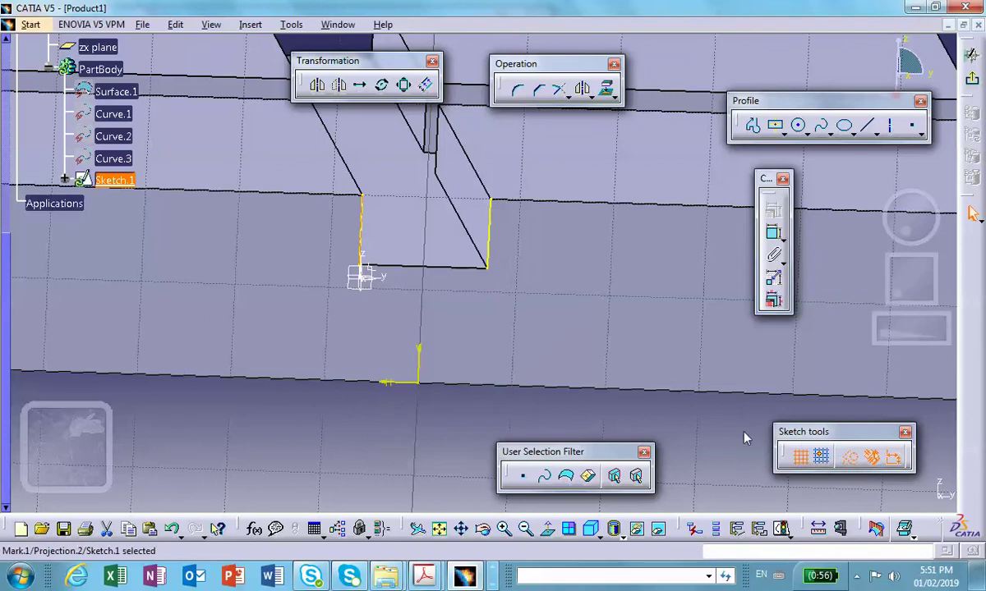
{"action": "left_click", "coordinate": [344, 483]}
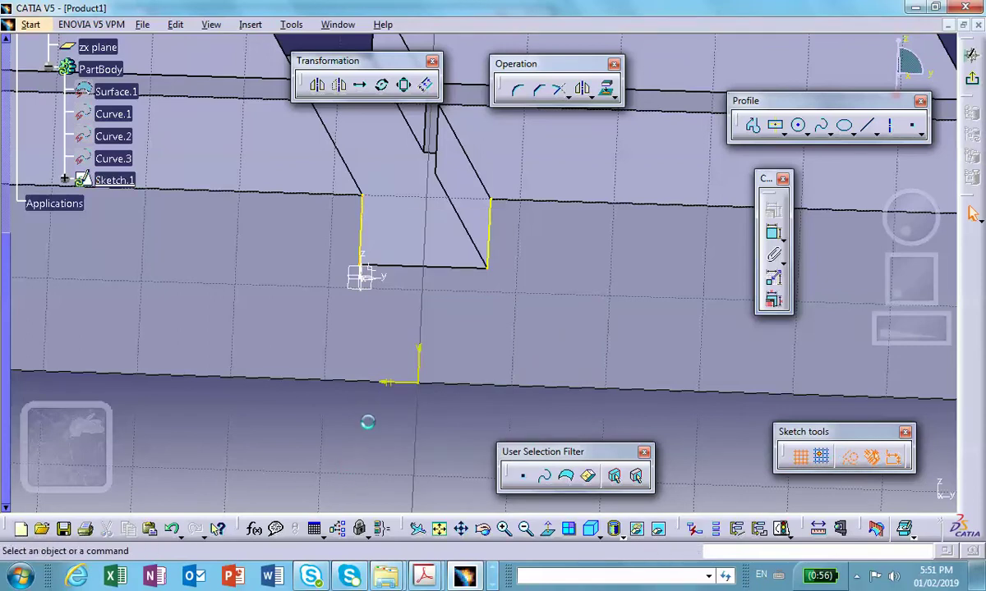
{"action": "right_click", "coordinate": [364, 209]}
{"action": "left_click", "coordinate": [395, 417]}
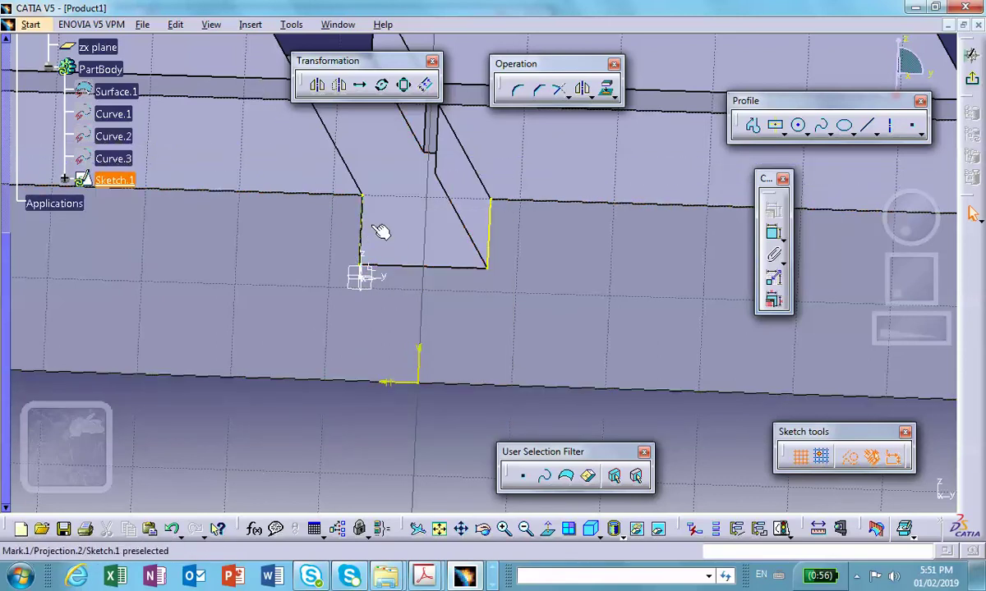
Delete the slot's opposite edge projection, Projection.3, and project that vertical edge again as construction geometry with Project 3D Elements
{"action": "right_click", "coordinate": [492, 234]}
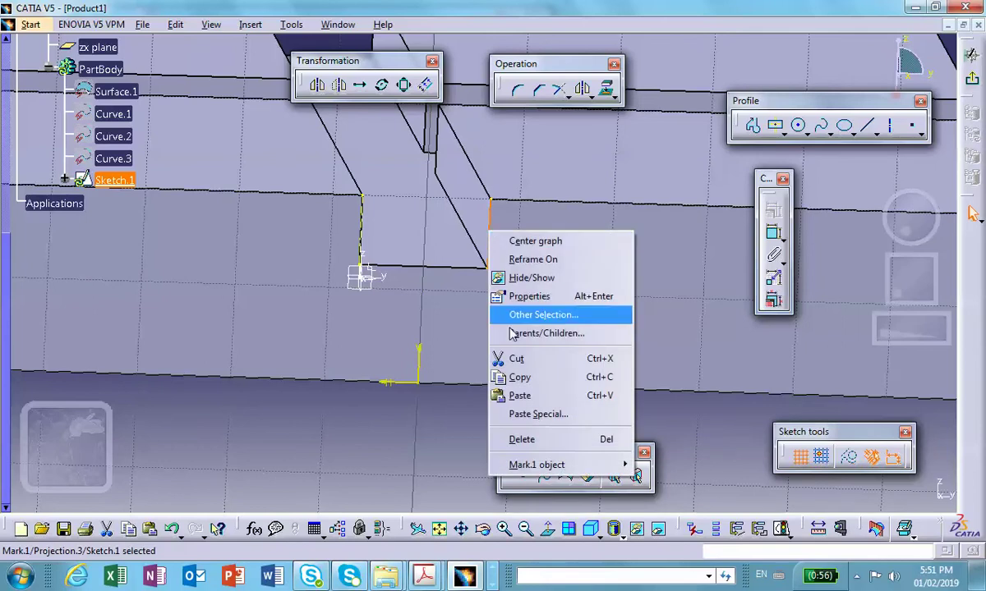
{"action": "left_click", "coordinate": [456, 423]}
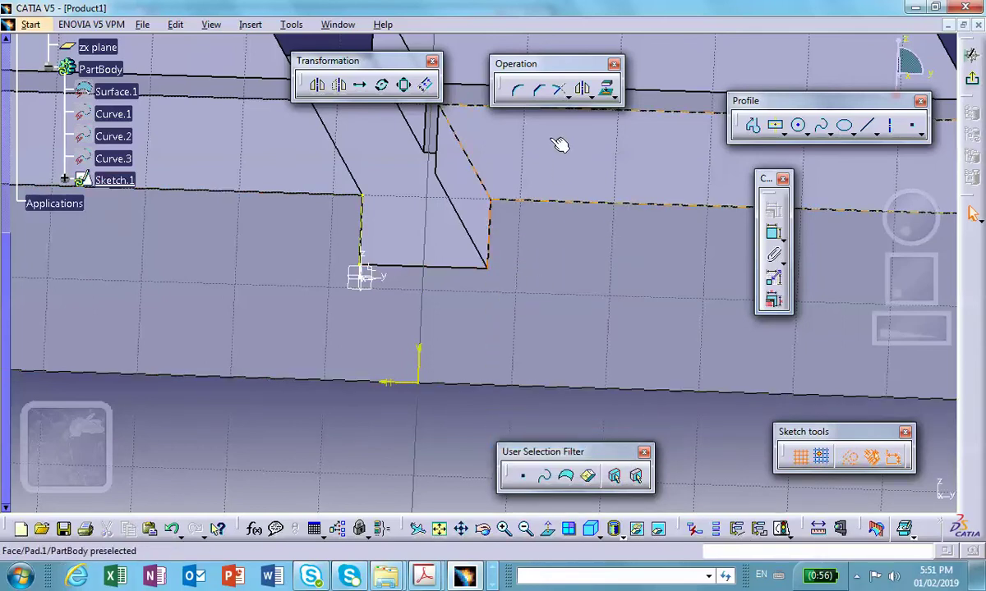
{"action": "left_click", "coordinate": [605, 89]}
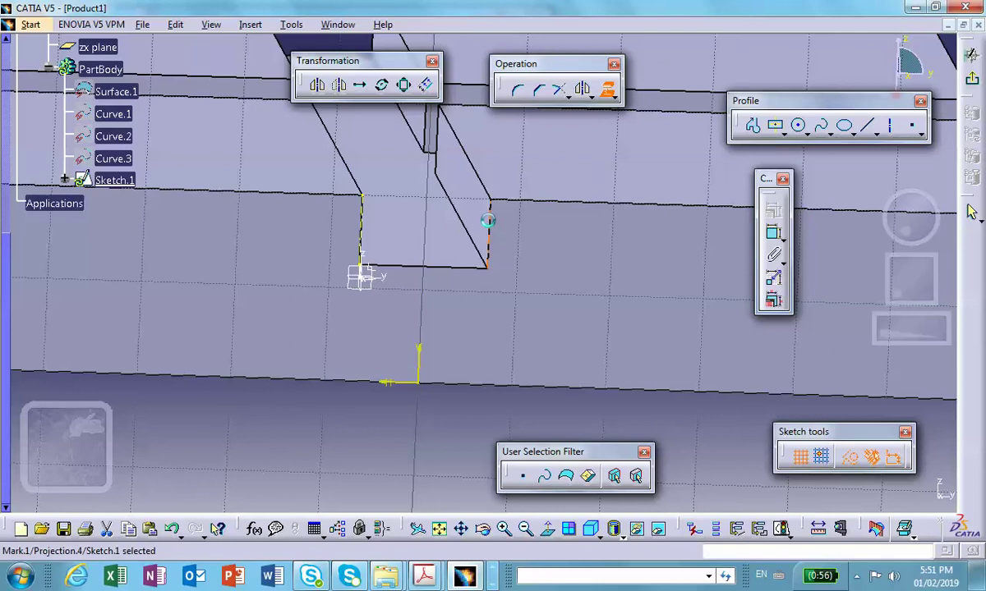
{"action": "left_click", "coordinate": [488, 220]}
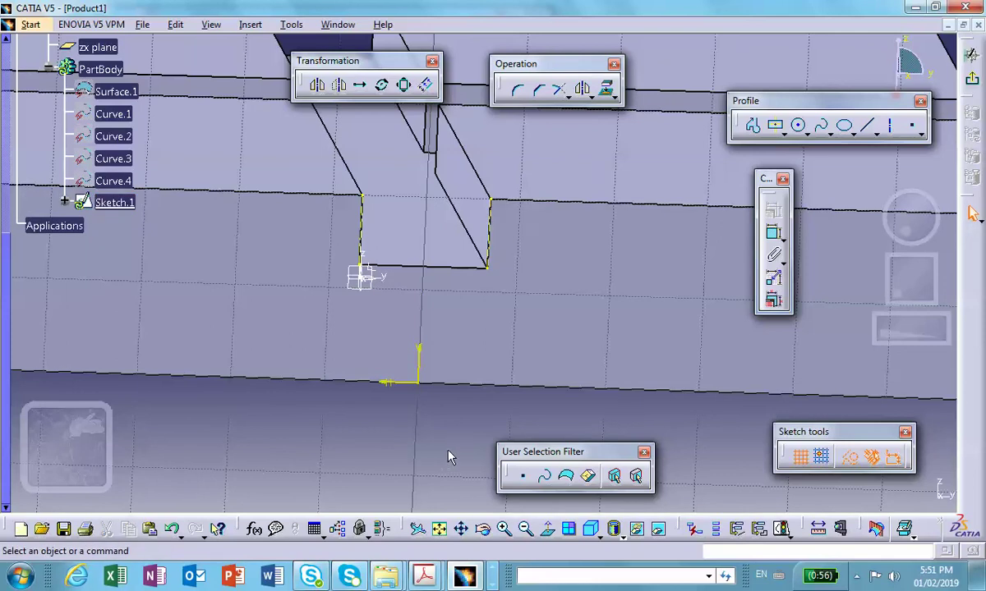
{"action": "mouse_move", "coordinate": [471, 253]}
{"action": "middle_mouse_down"}
{"action": "mouse_move", "coordinate": [488, 144]}
{"action": "mouse_move", "coordinate": [622, 249]}
{"action": "mouse_move", "coordinate": [594, 308]}
{"action": "middle_mouse_up"}
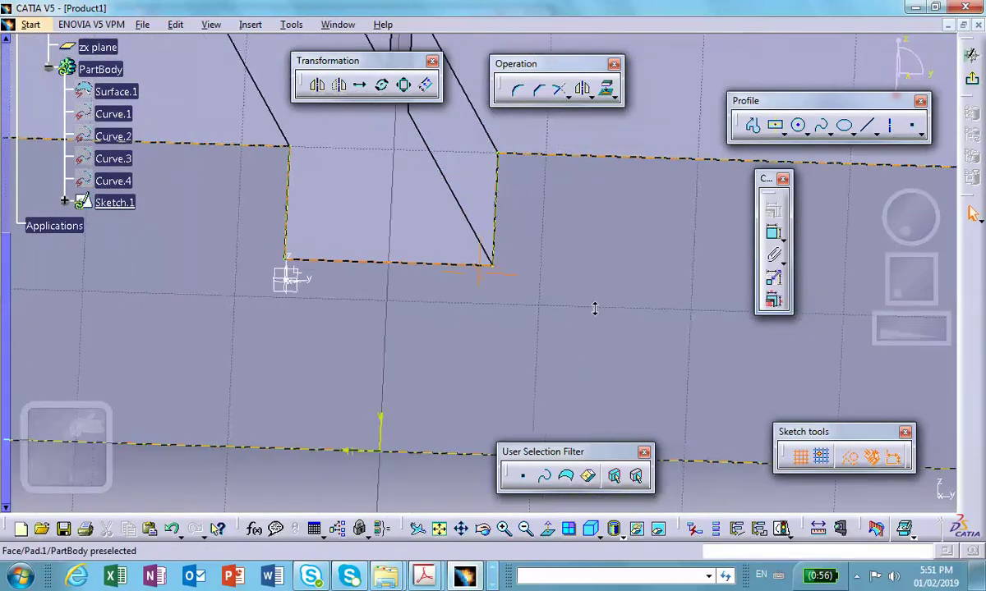
{"action": "right_click", "coordinate": [607, 287]}
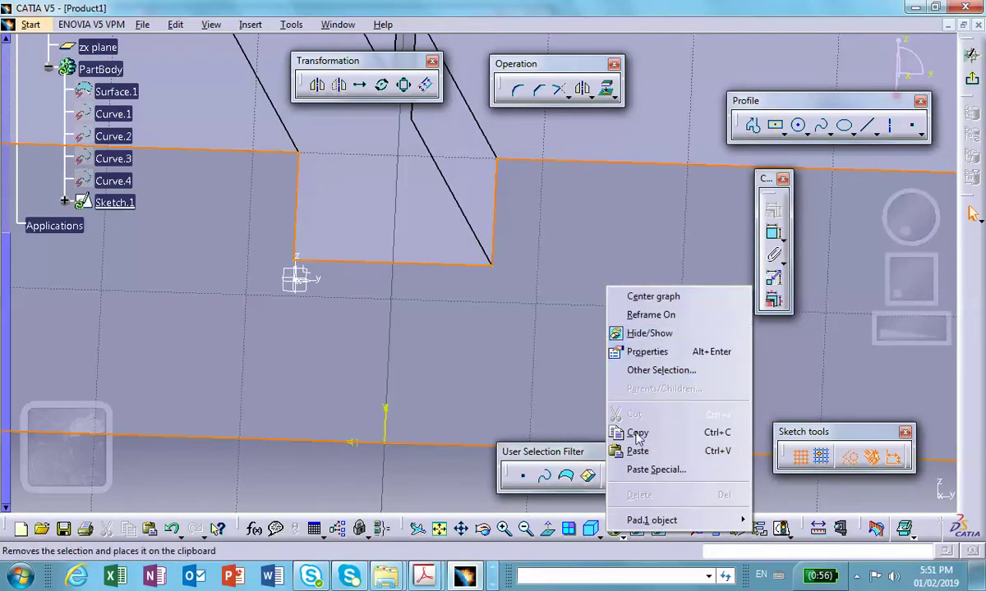
{"action": "left_click", "coordinate": [642, 332]}
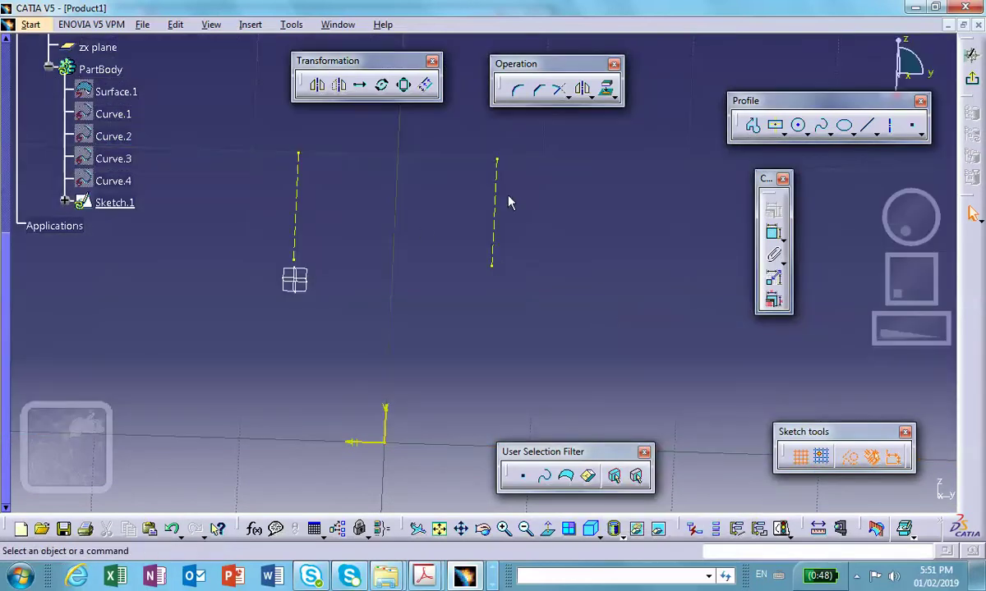
{"action": "left_click", "coordinate": [178, 533]}
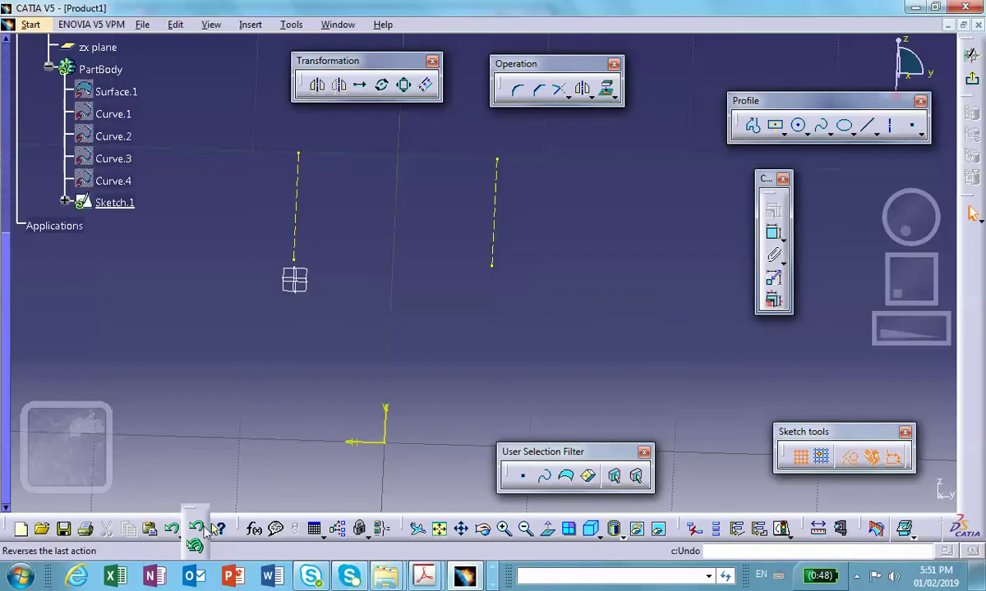
{"action": "left_click", "coordinate": [196, 526]}
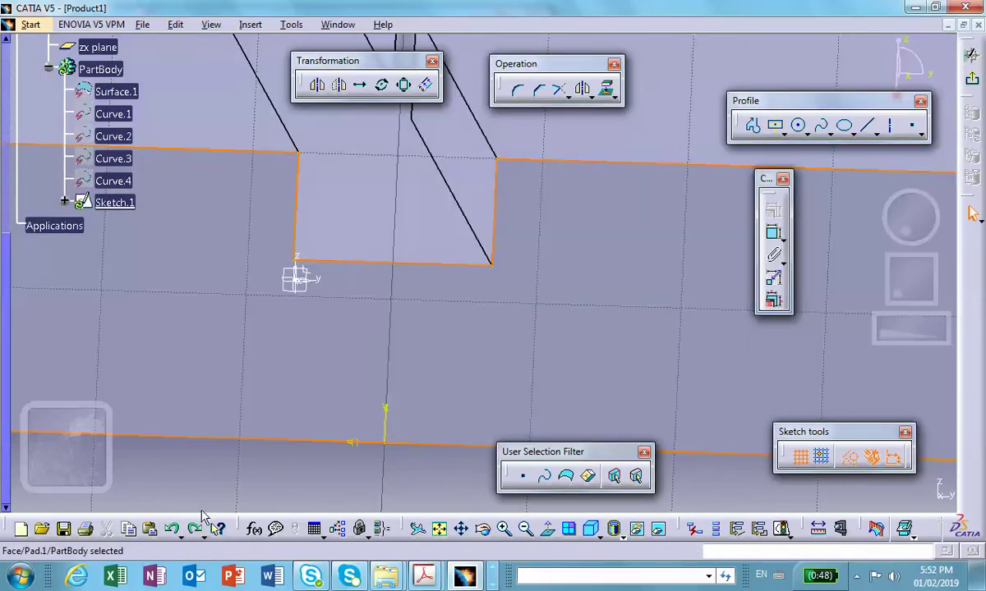
Hide the base's solid while the block's Sketch.1 is open for editing
{"action": "middle_click_drag", "start_coordinate": [390, 363], "coordinate": [444, 394]}
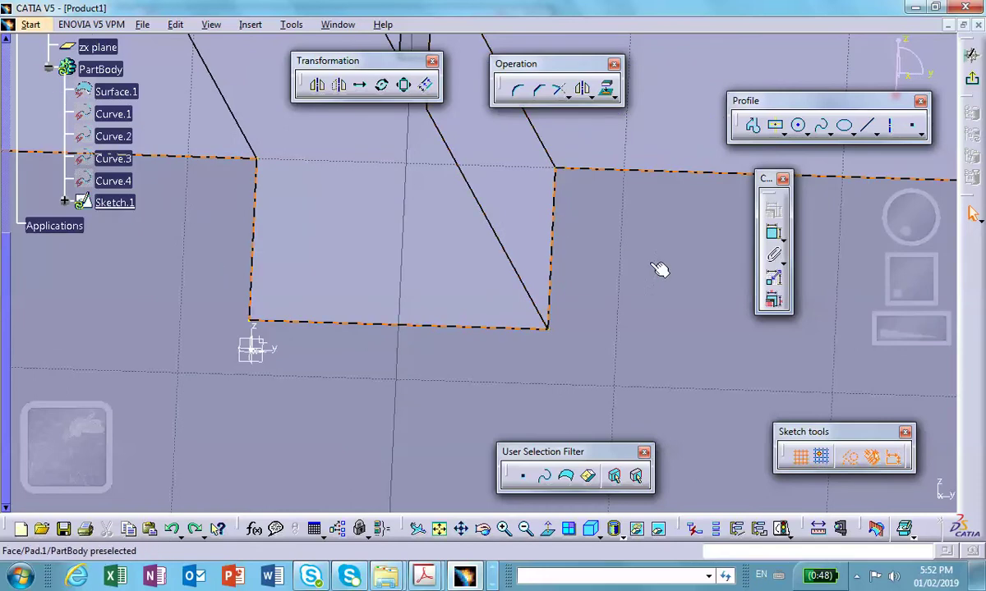
{"action": "middle_click_drag", "start_coordinate": [603, 271], "coordinate": [582, 324]}
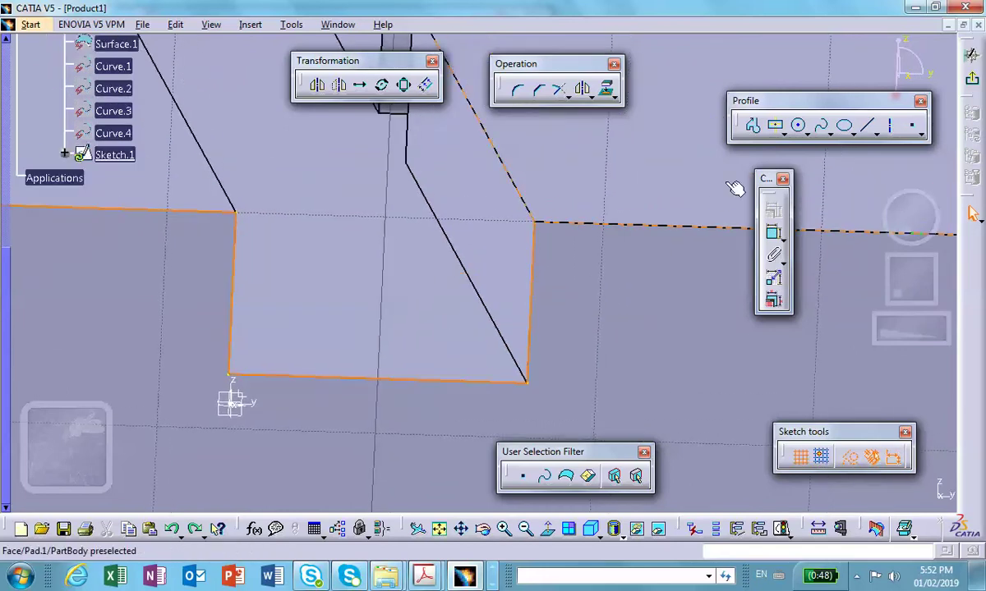
{"action": "right_click", "coordinate": [622, 300]}
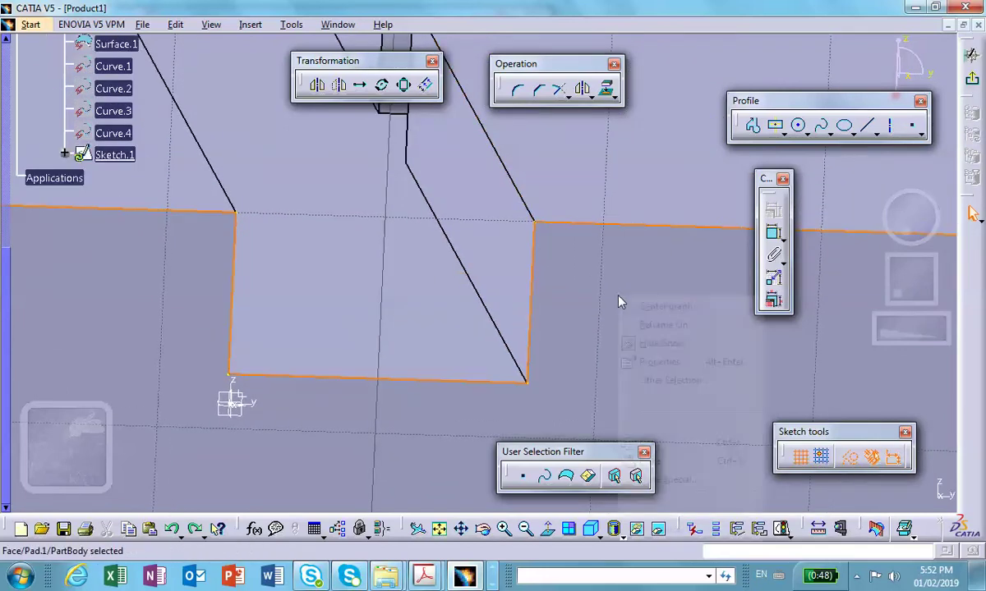
{"action": "left_click", "coordinate": [662, 344]}
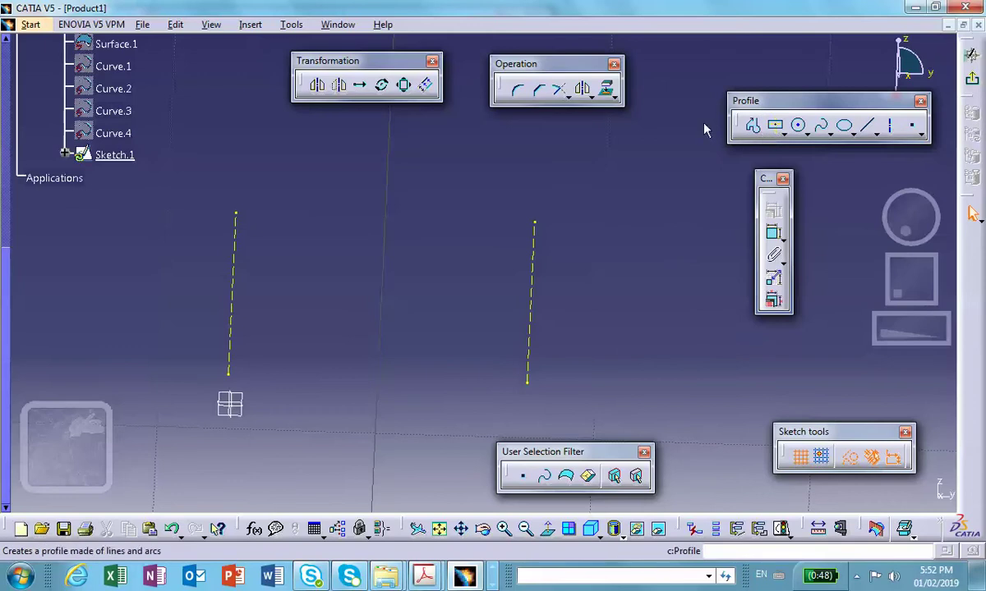
With construction mode off, draw a closed rectangular profile along both projected slot edges up to about 0.965 in, and exit the sketch
{"action": "left_click", "coordinate": [752, 125]}
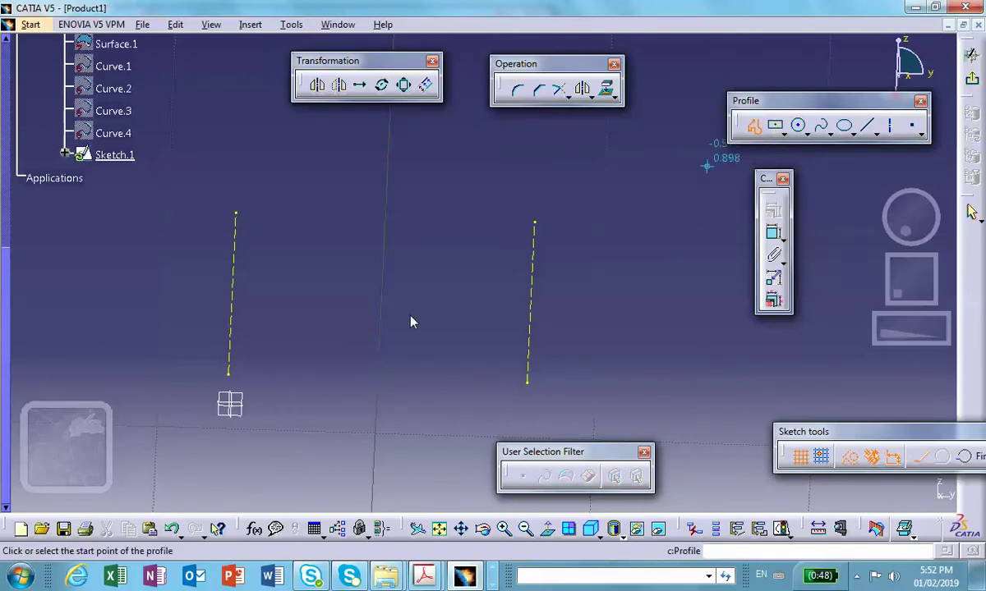
{"action": "left_click", "coordinate": [234, 376]}
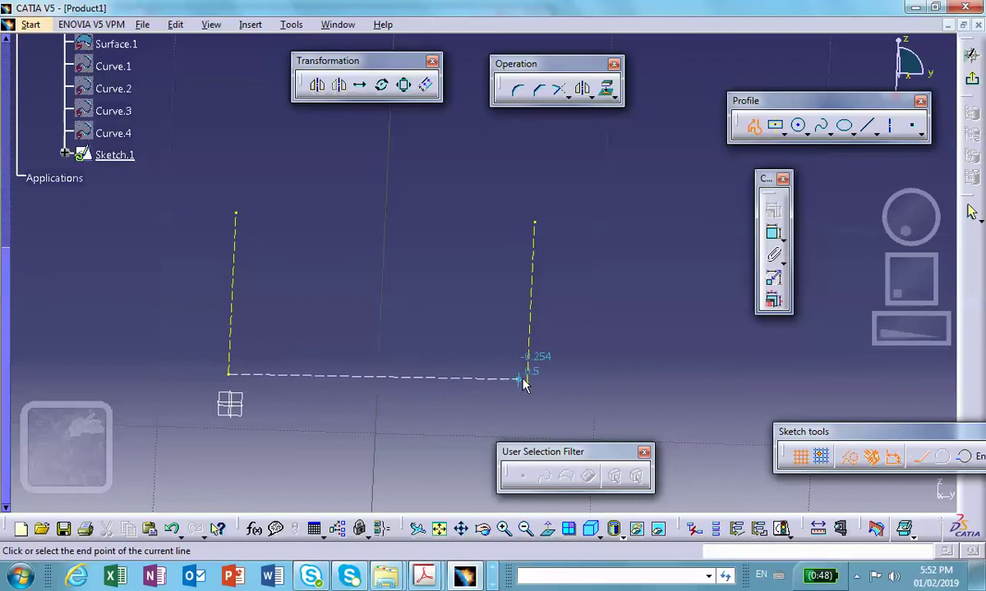
{"action": "left_click", "coordinate": [524, 383]}
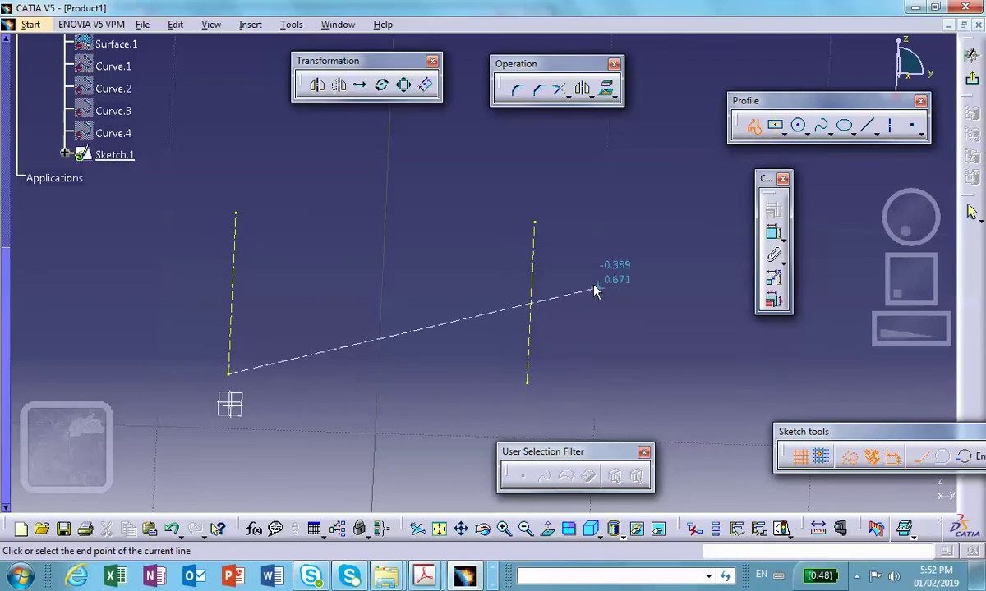
{"action": "left_click", "coordinate": [848, 460]}
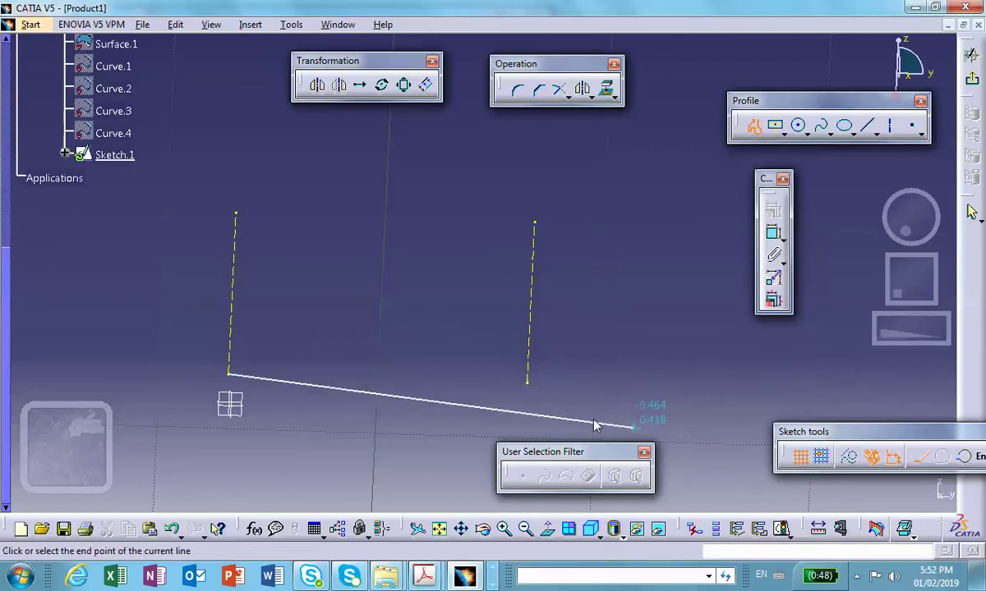
{"action": "left_click", "coordinate": [526, 381]}
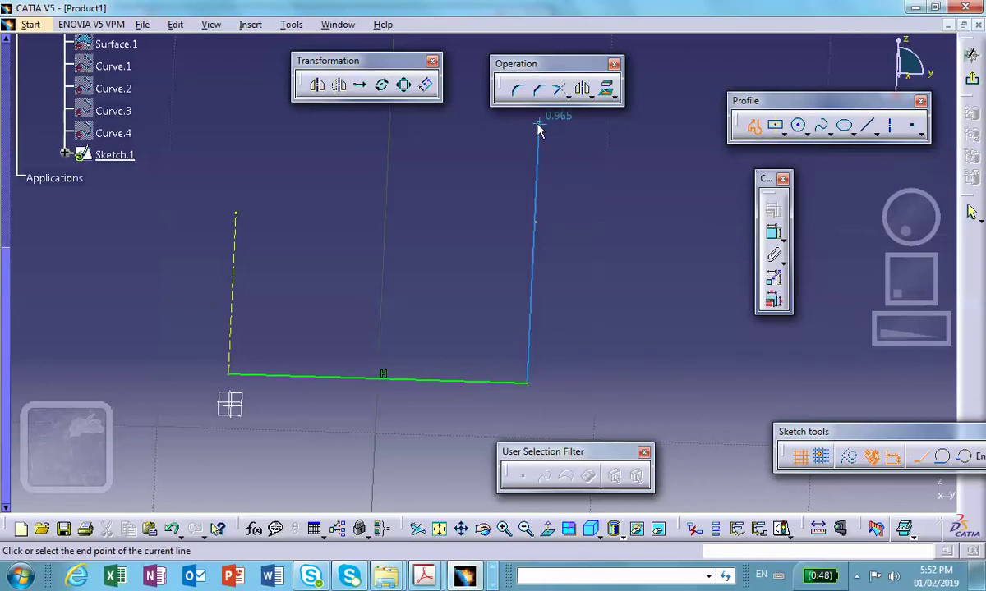
{"action": "left_click", "coordinate": [538, 122]}
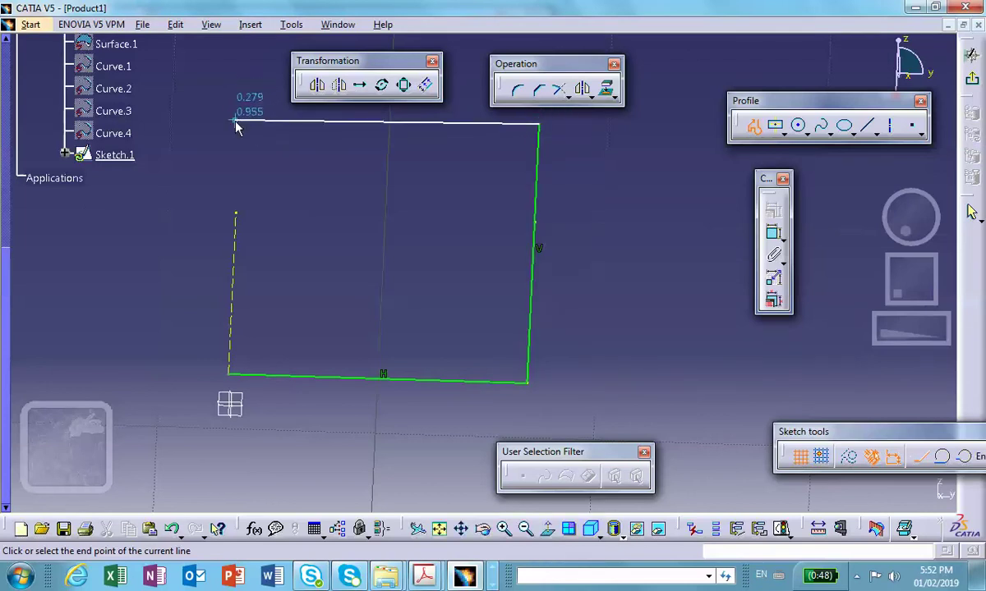
{"action": "left_click", "coordinate": [240, 115]}
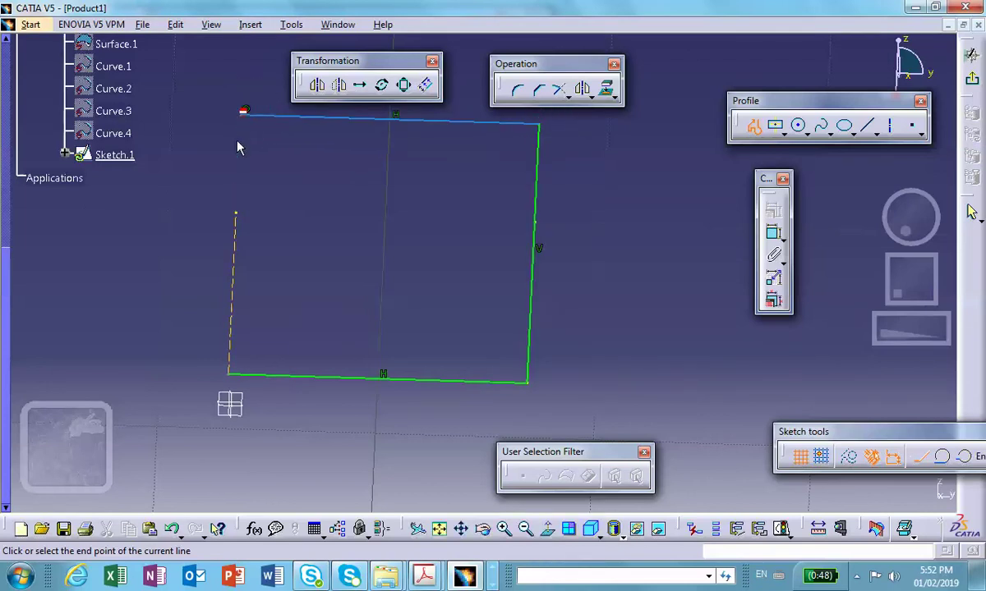
{"action": "left_click", "coordinate": [229, 375]}
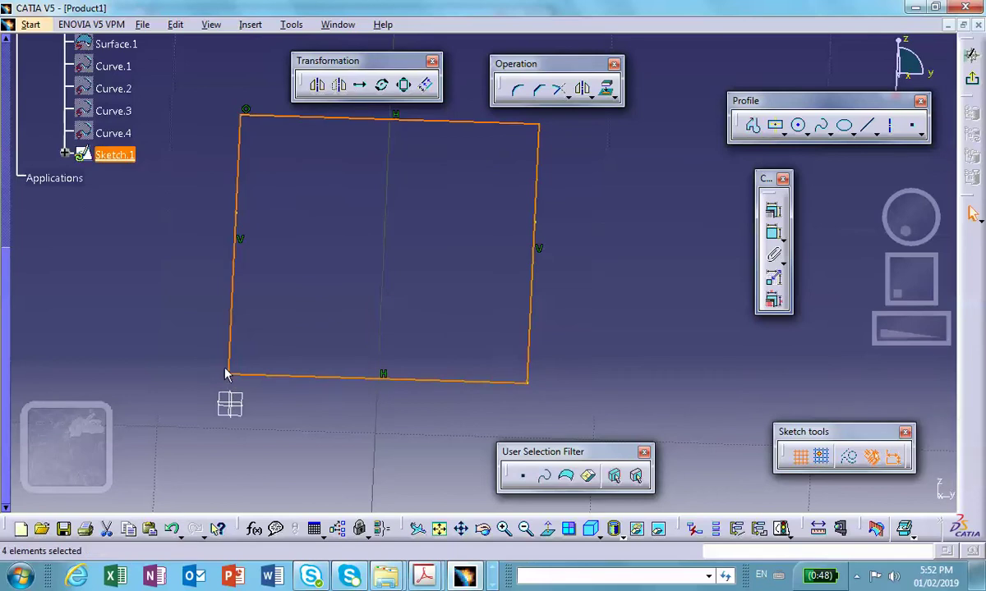
{"action": "left_click", "coordinate": [643, 281]}
{"action": "left_click", "coordinate": [971, 79]}
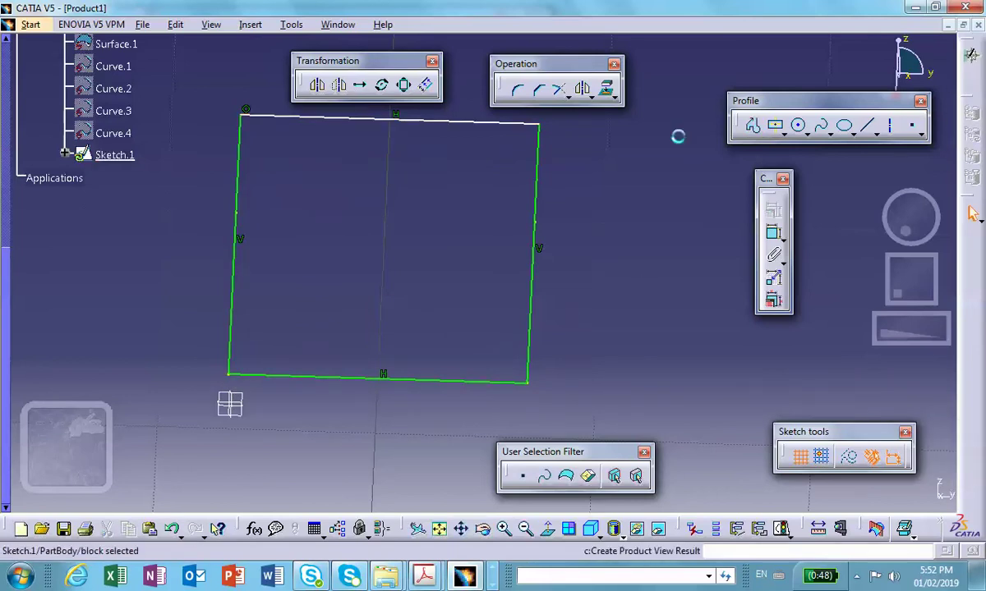
Display the hidden space, move the base's solid back to the visible space, and return to the visible view
{"action": "middle_click_drag", "start_coordinate": [304, 284], "coordinate": [305, 261]}
{"action": "left_click", "coordinate": [473, 532]}
{"action": "right_click", "coordinate": [447, 247]}
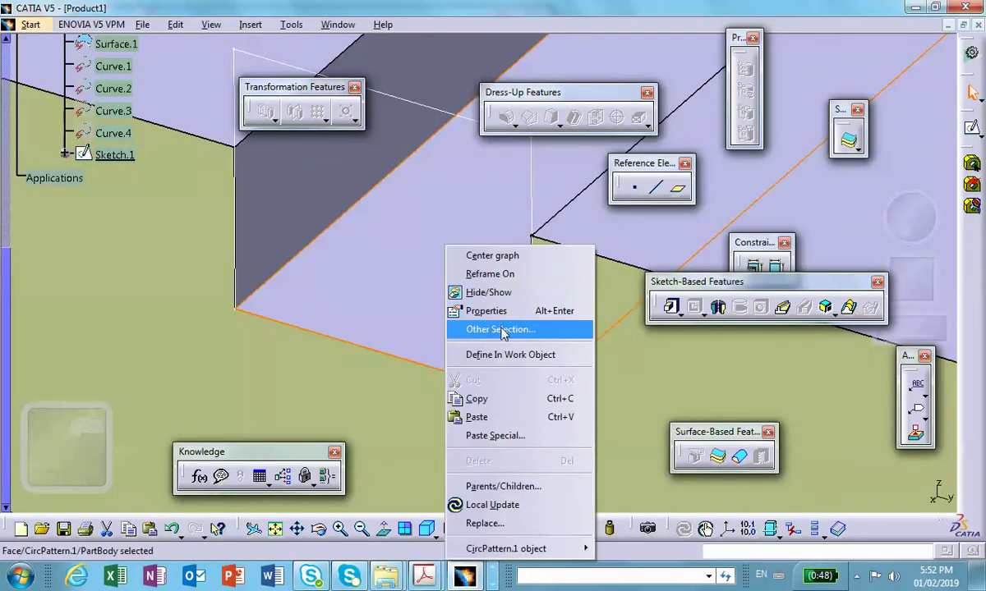
{"action": "left_click", "coordinate": [492, 311]}
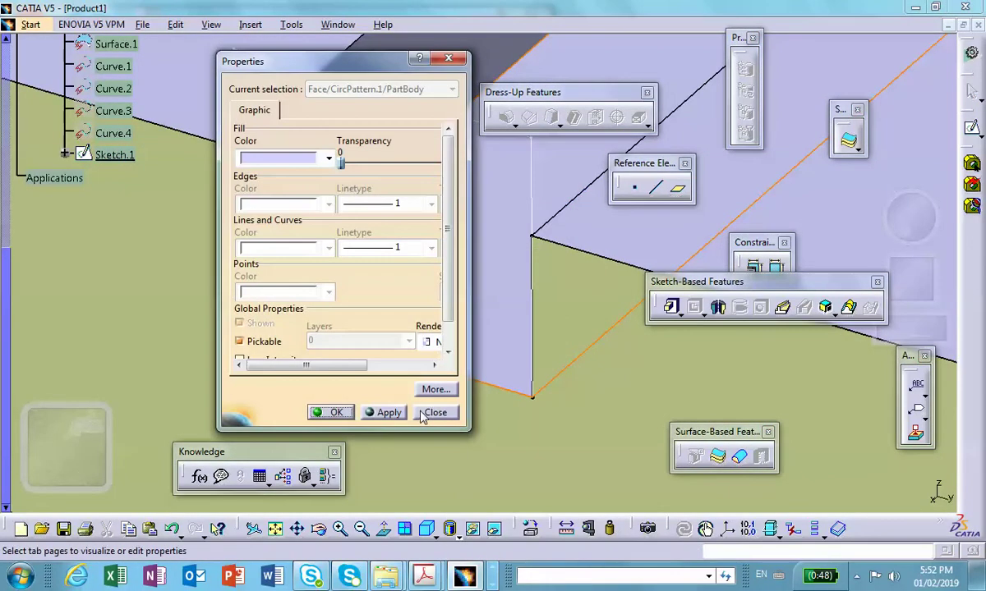
{"action": "left_click", "coordinate": [444, 413]}
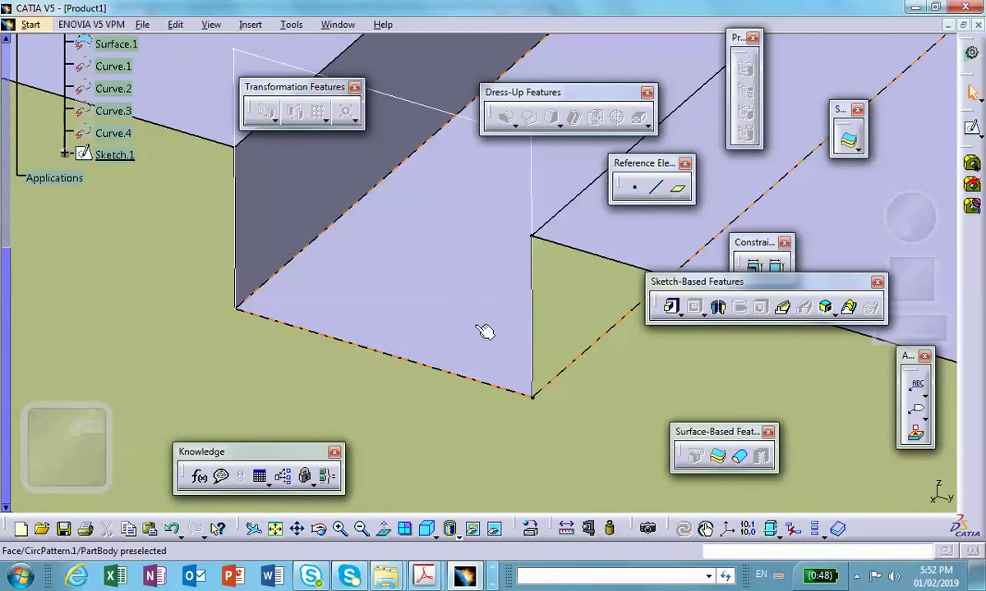
{"action": "right_click", "coordinate": [467, 309]}
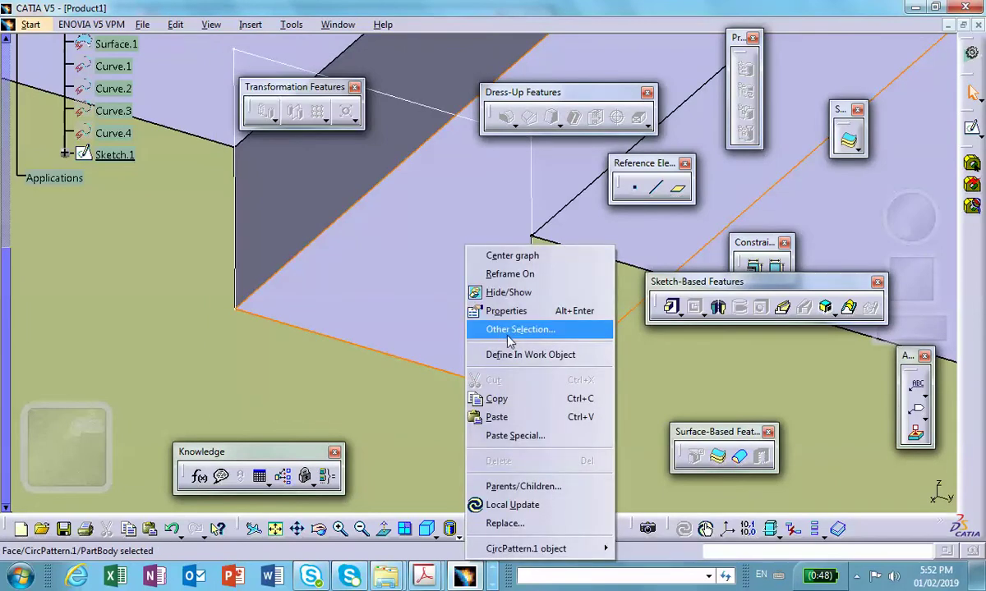
{"action": "left_click", "coordinate": [507, 292]}
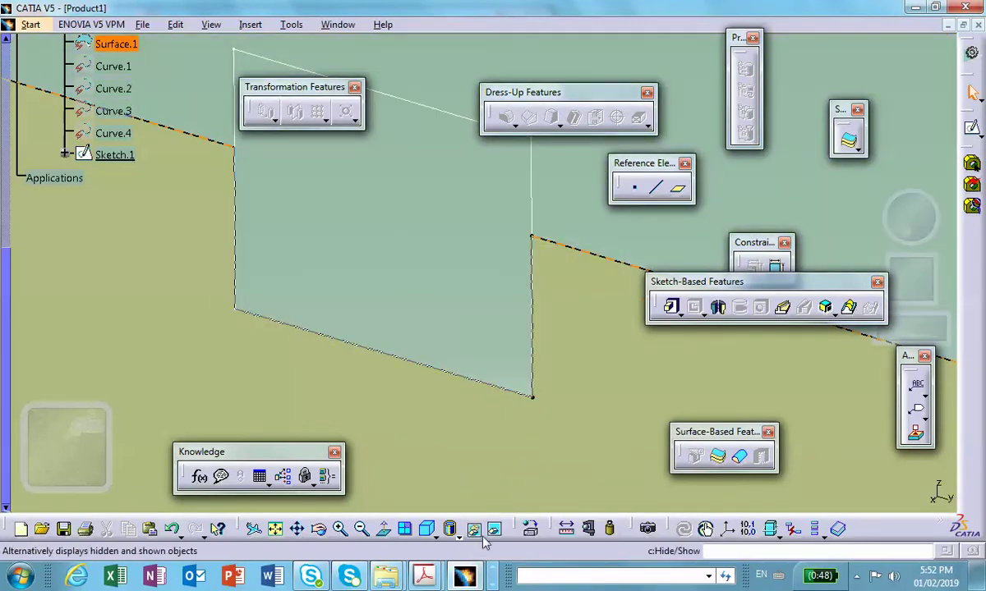
{"action": "left_click", "coordinate": [496, 530]}
Pad the block's rectangular profile 0.787 in along the slot
{"action": "middle_click_drag", "start_coordinate": [489, 290], "coordinate": [486, 443]}
{"action": "middle_click_drag", "start_coordinate": [495, 399], "coordinate": [413, 406]}
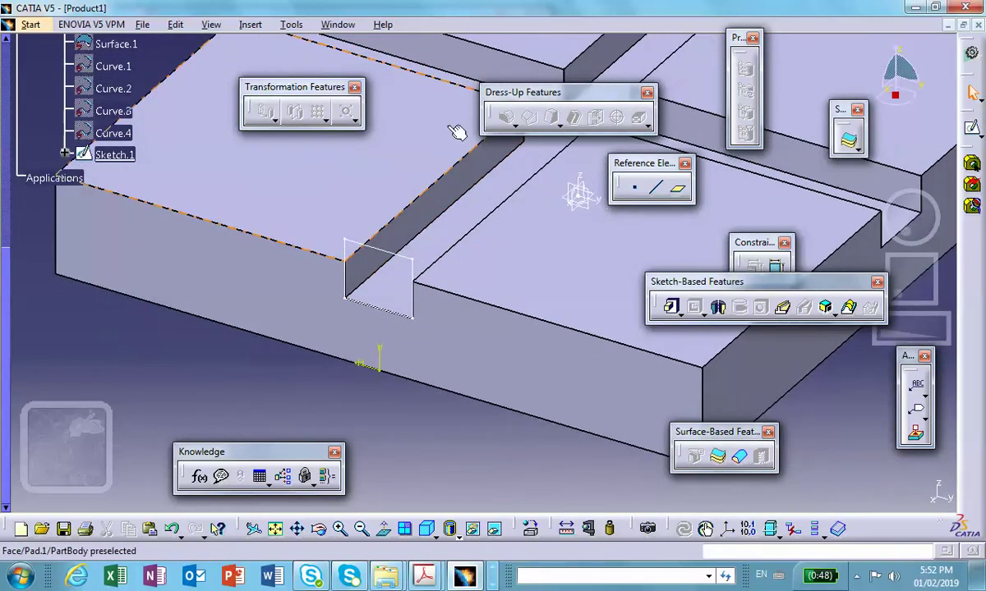
{"action": "left_click", "coordinate": [672, 307]}
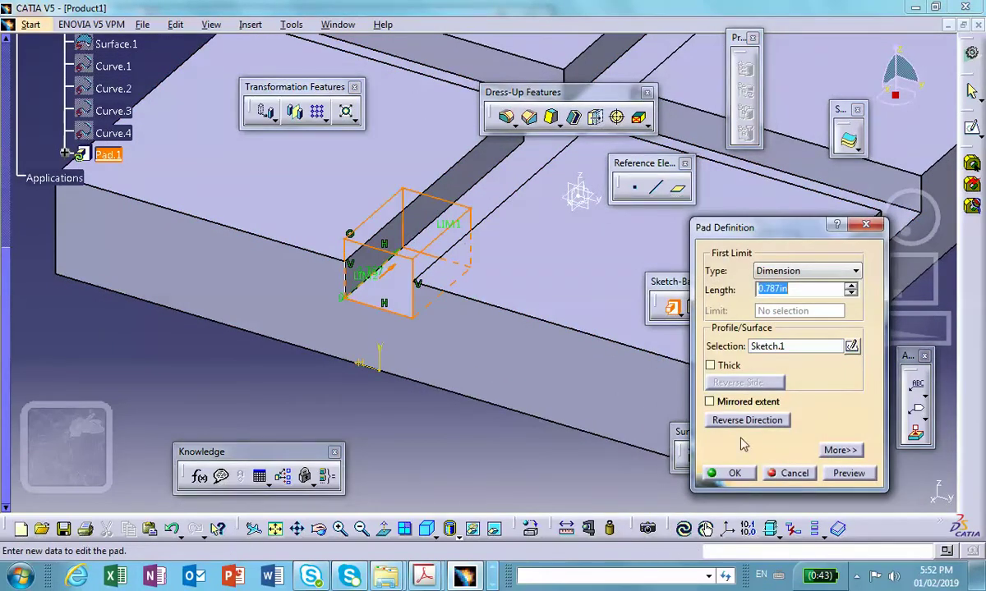
{"action": "left_click", "coordinate": [733, 474]}
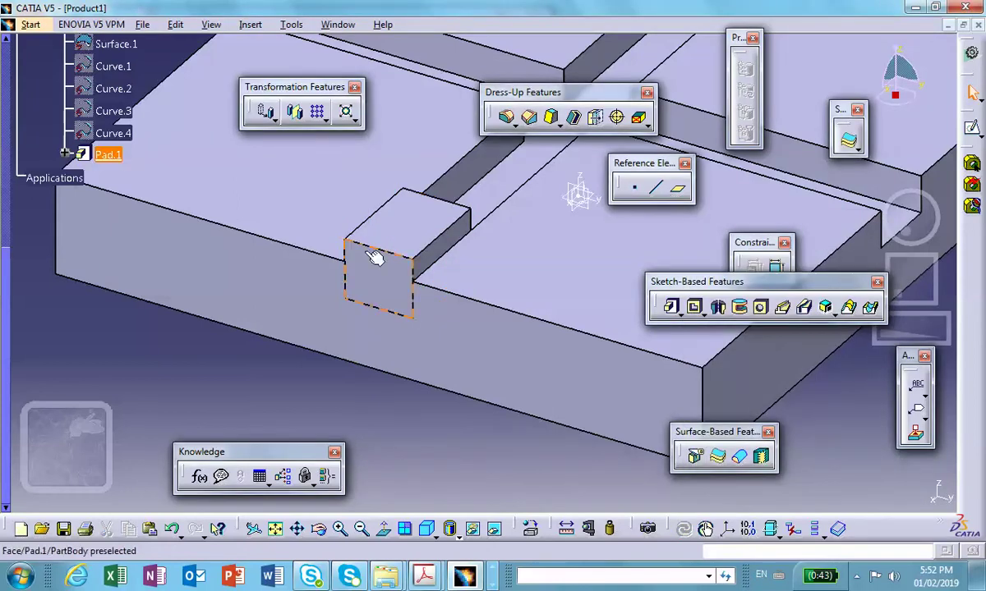
Sketch a circle on the block's top face, centred on the horizontal axis, and cut it as a 0.787 in deep pocket
{"action": "left_click", "coordinate": [409, 226]}
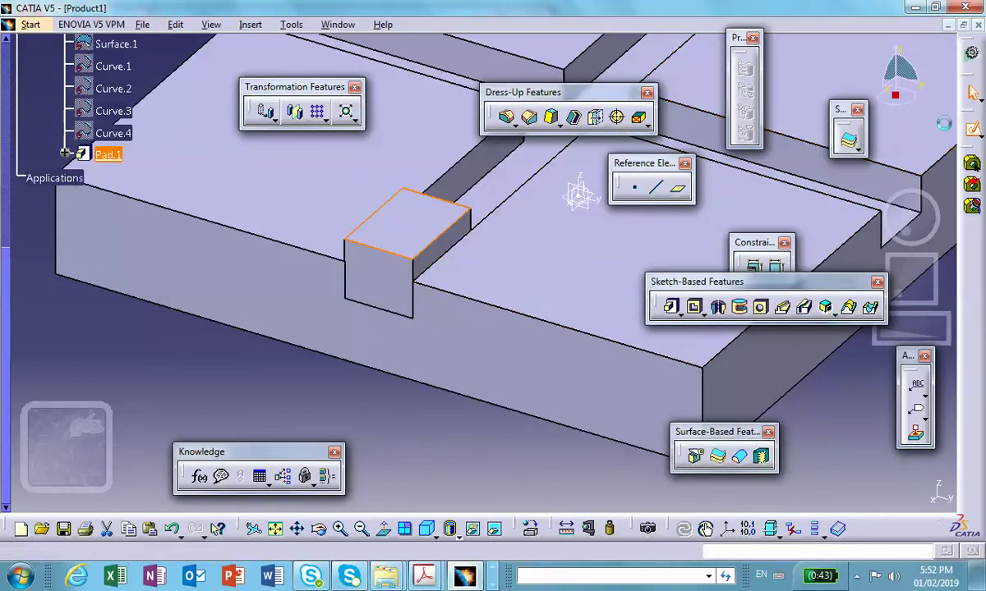
{"action": "left_click", "coordinate": [974, 132]}
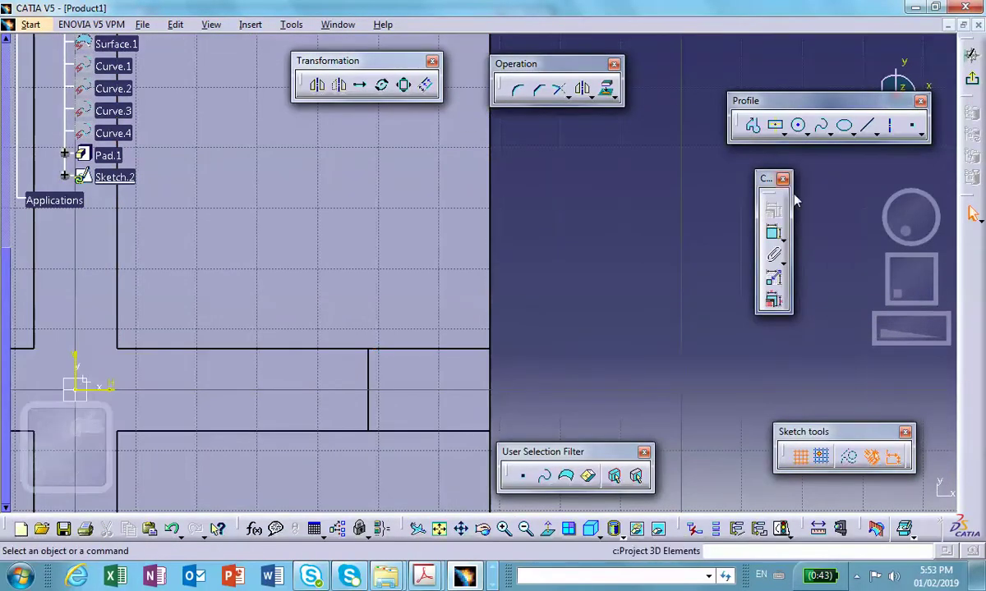
{"action": "left_click", "coordinate": [799, 128]}
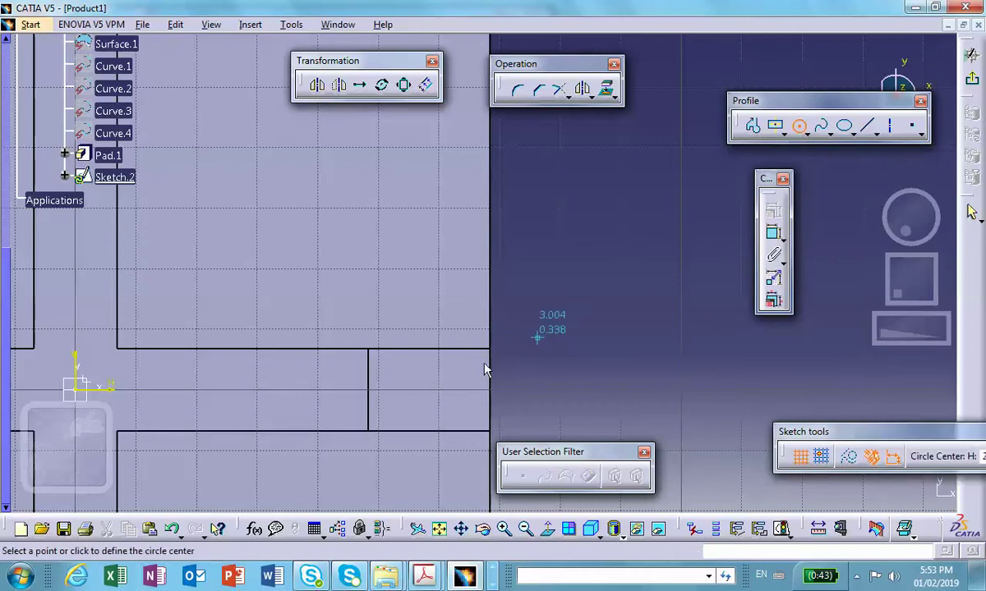
{"action": "left_click", "coordinate": [424, 390]}
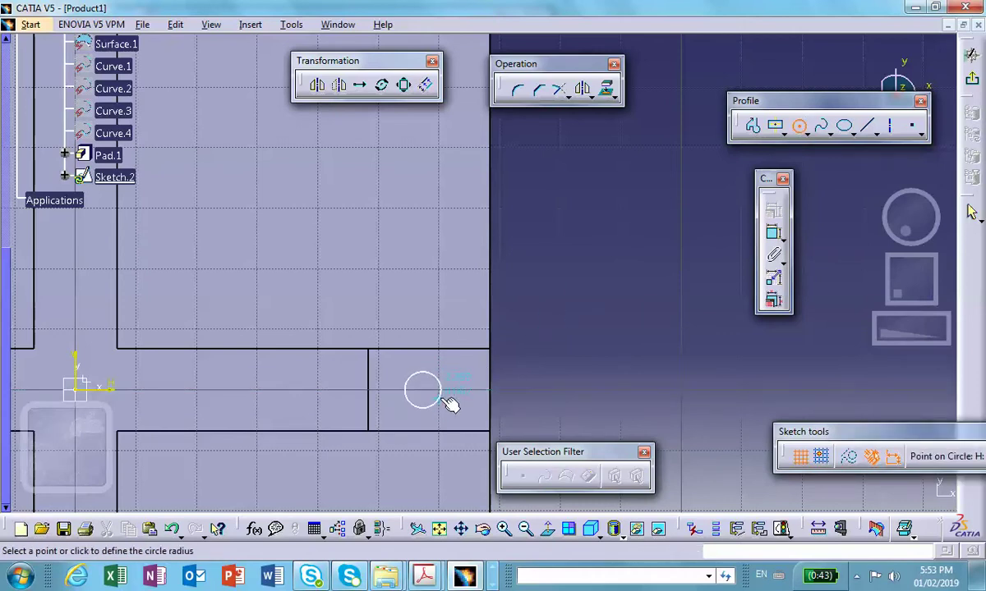
{"action": "left_click", "coordinate": [440, 397]}
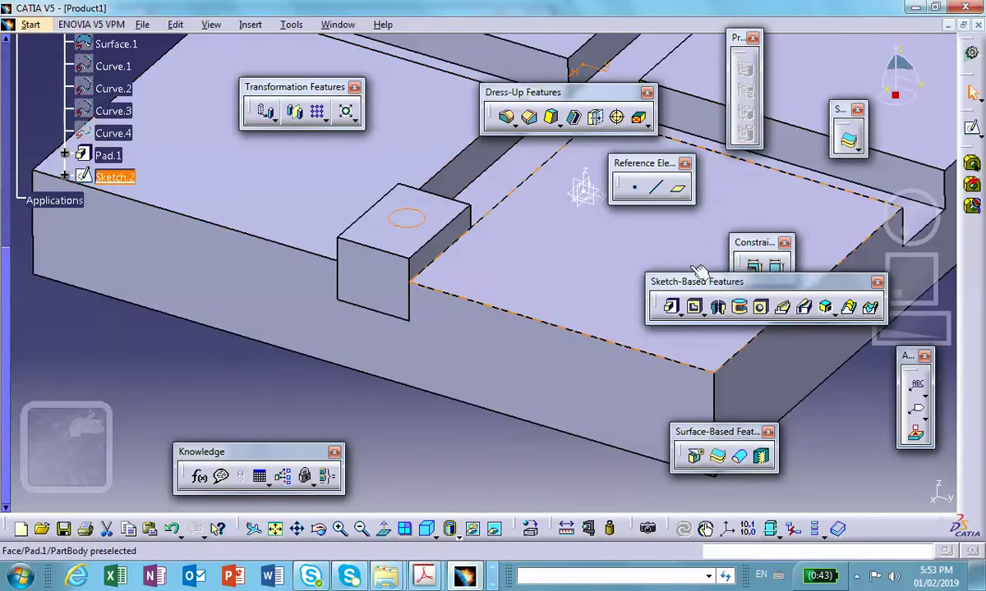
{"action": "left_click", "coordinate": [694, 306]}
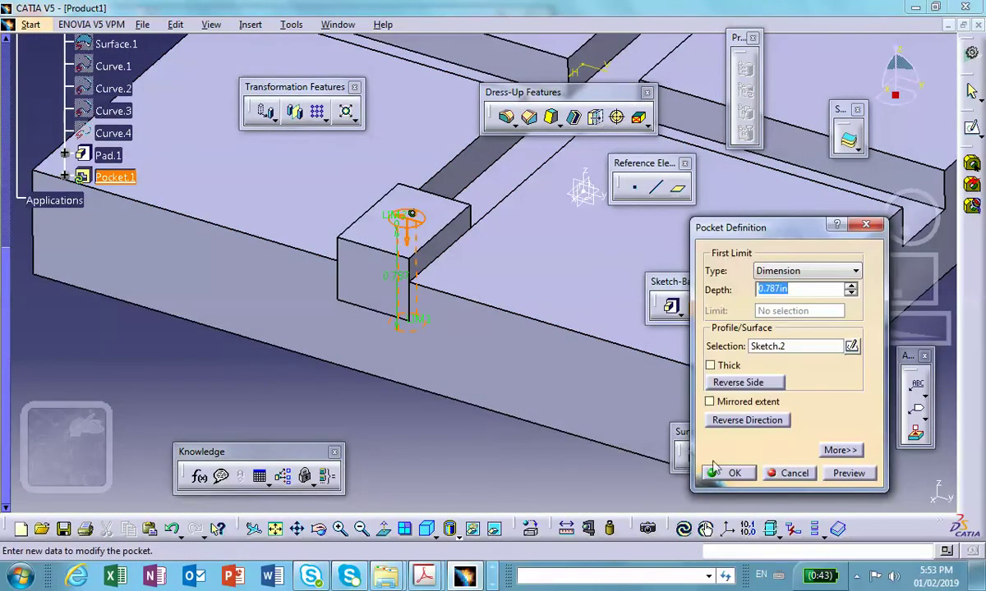
{"action": "left_click", "coordinate": [733, 473]}
Fit the whole assembly in view and activate the top-level Product1 in the tree
{"action": "middle_click_drag", "start_coordinate": [312, 386], "coordinate": [164, 298]}
{"action": "key", "text": "F3"}
{"action": "middle_click_drag", "start_coordinate": [420, 325], "coordinate": [470, 390]}
{"action": "scroll", "coordinate": [112, 208], "scroll_direction": "up", "scroll_amount": 5}
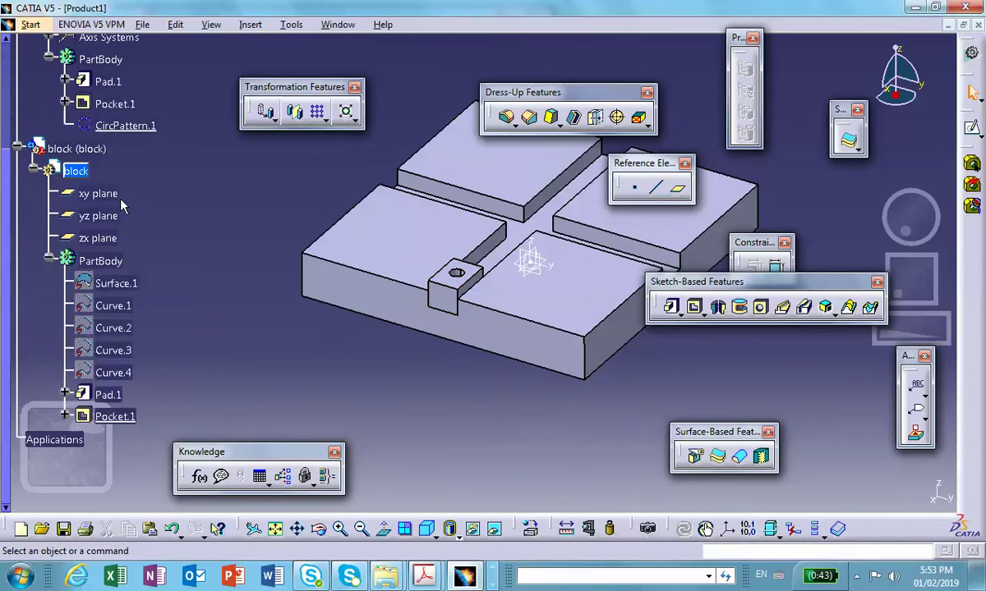
{"action": "scroll", "coordinate": [123, 197], "scroll_direction": "up", "scroll_amount": 4}
{"action": "left_click", "coordinate": [51, 93]}
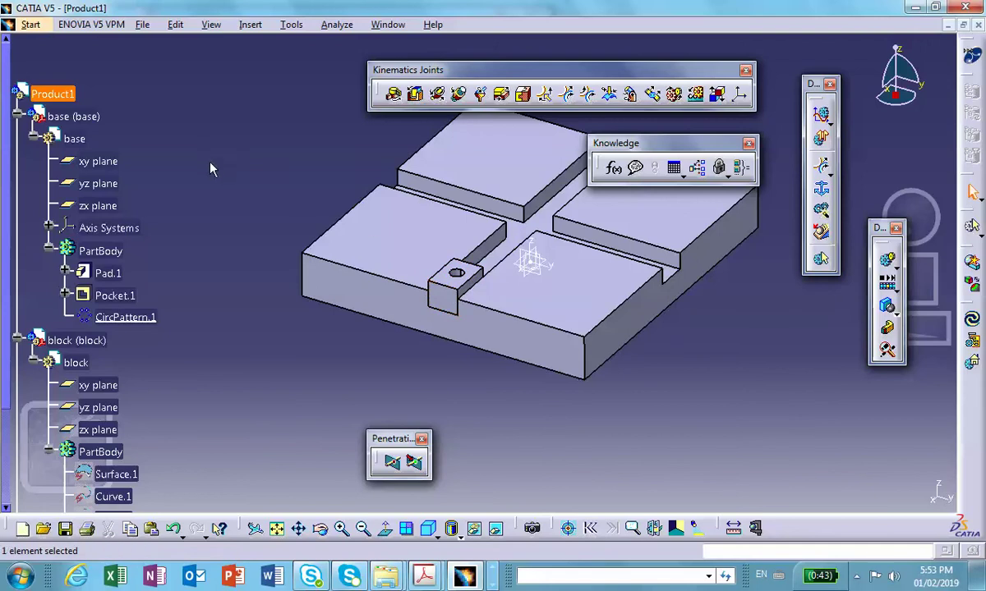
Save Product1 and its base and block parts in a new Desktop folder named ellipse_generator
{"action": "left_click", "coordinate": [141, 25]}
{"action": "left_click", "coordinate": [132, 201]}
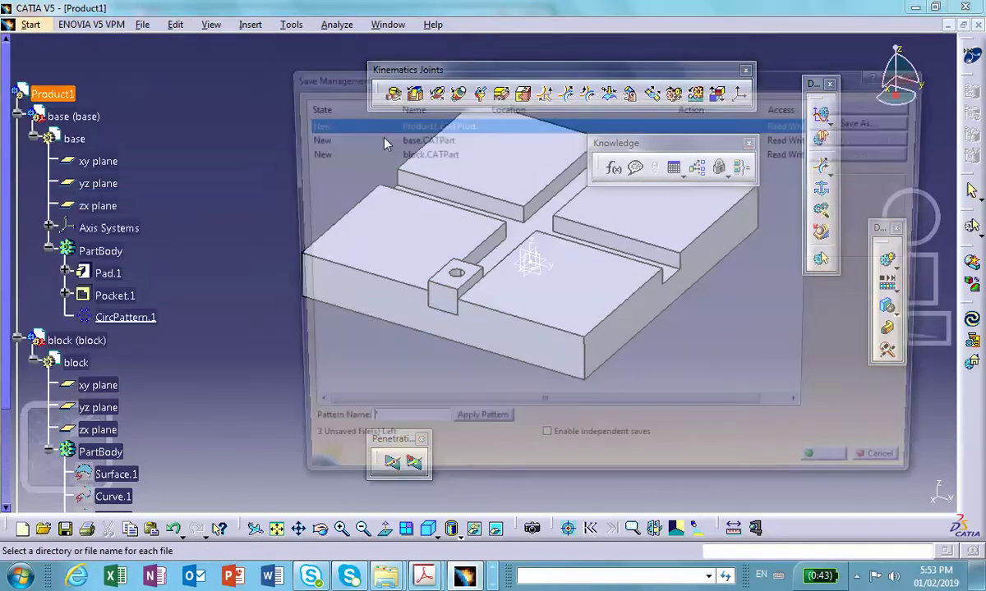
{"action": "left_click", "coordinate": [856, 119]}
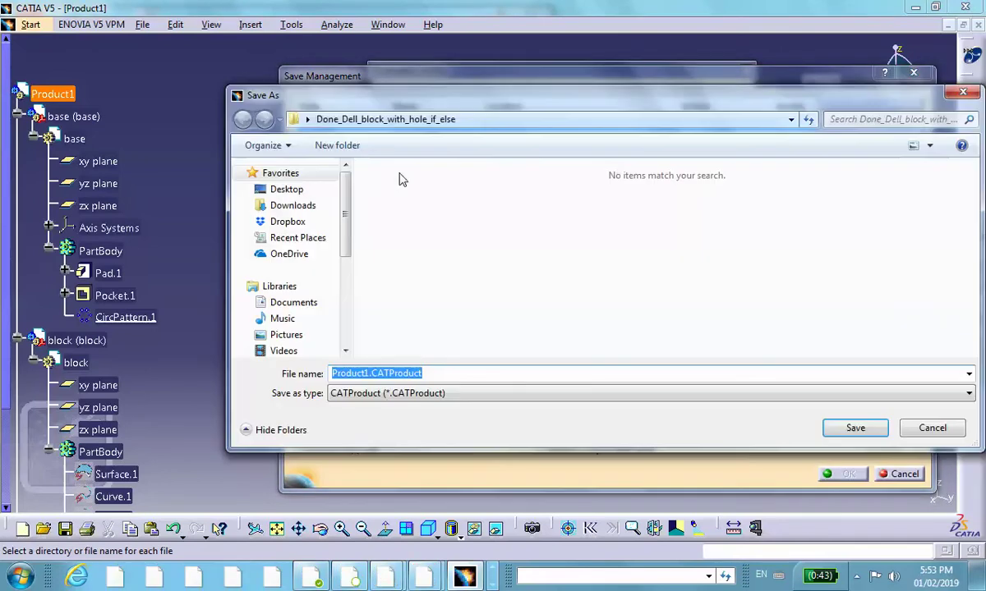
{"action": "left_click", "coordinate": [289, 189]}
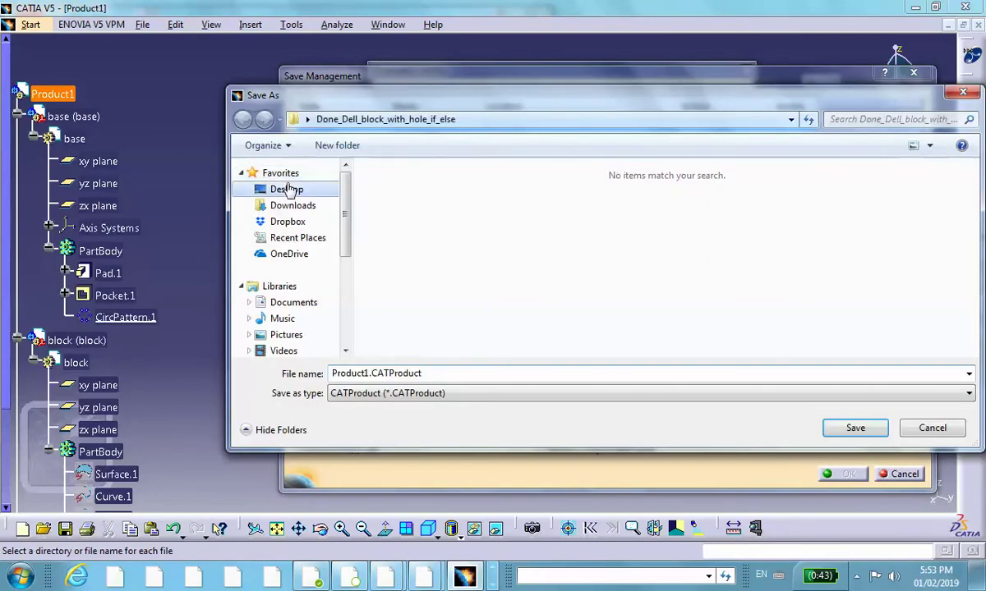
{"action": "left_click", "coordinate": [336, 145]}
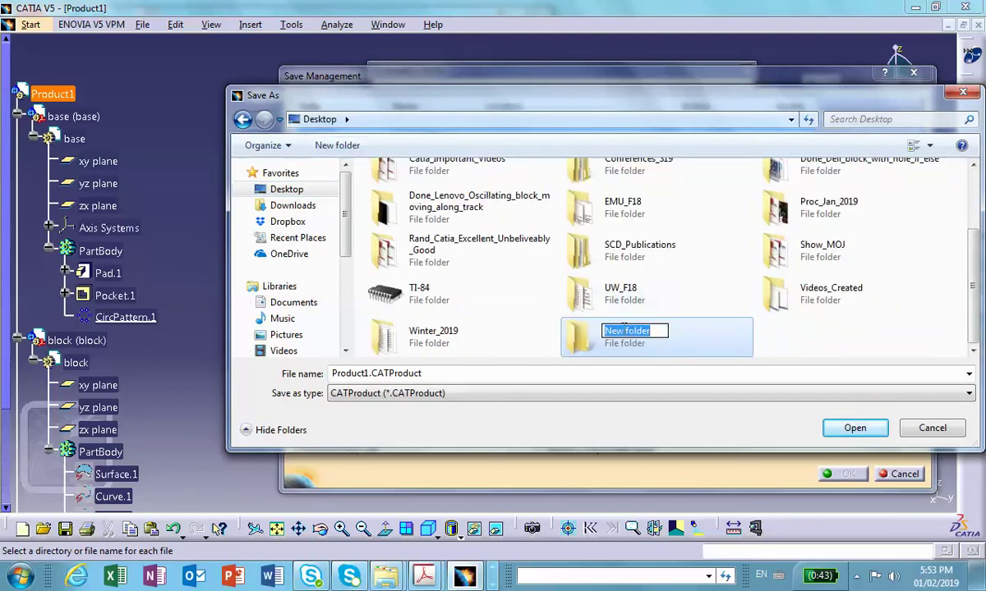
{"action": "type", "text": "ellipse_generator"}
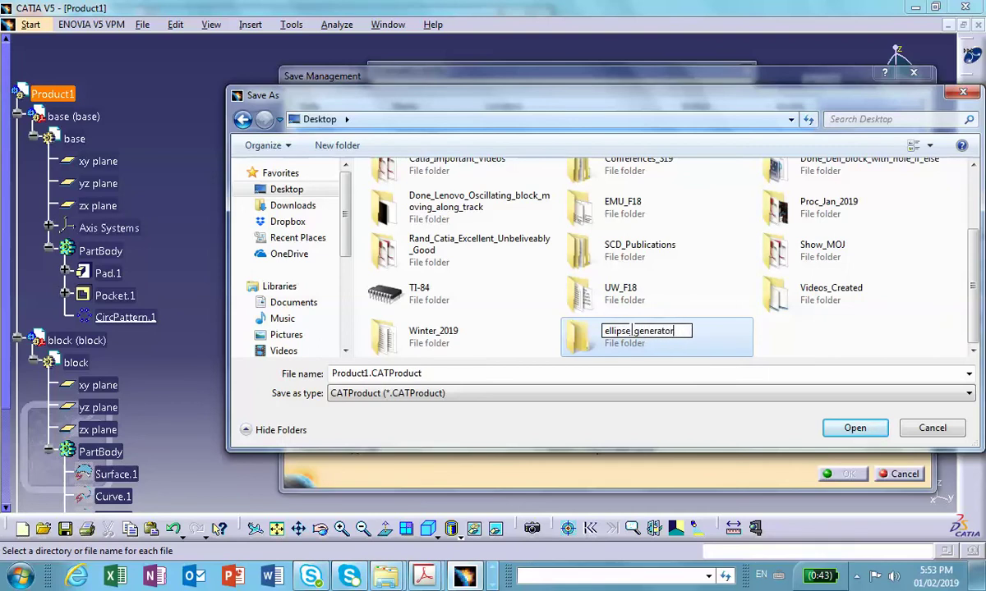
{"action": "left_click", "coordinate": [854, 428]}
{"action": "left_click", "coordinate": [854, 428]}
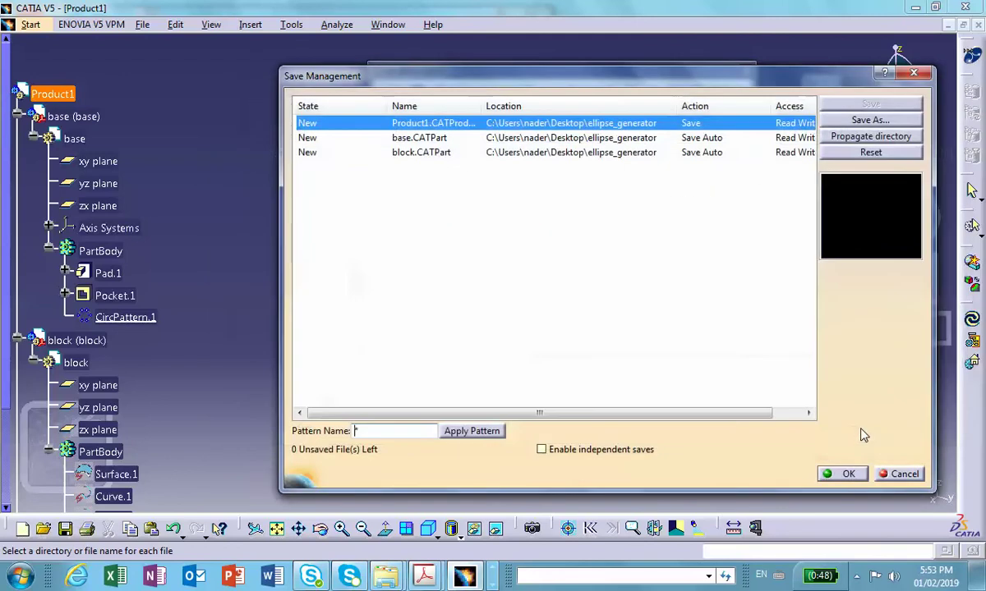
{"action": "left_click", "coordinate": [846, 475]}
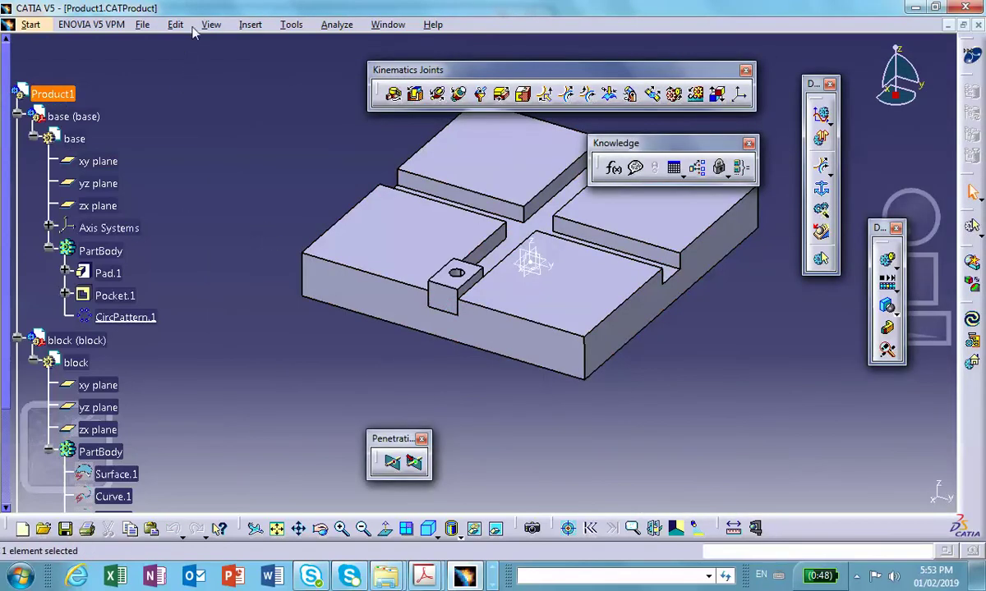
Insert block.CATPart from the Desktop folder ellipse_generator into Product1 as an existing component
{"action": "left_click", "coordinate": [246, 24]}
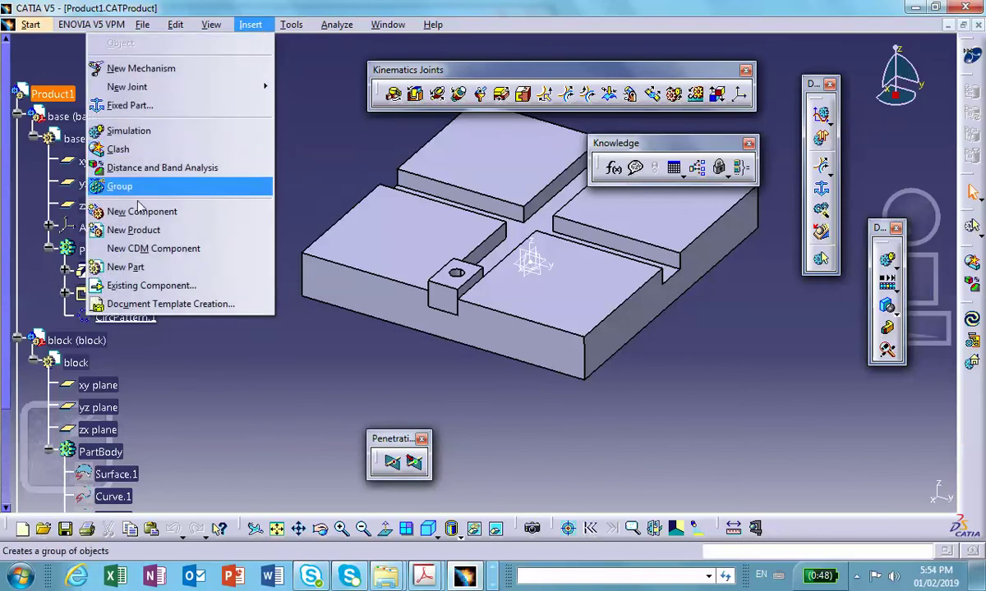
{"action": "left_click", "coordinate": [141, 286]}
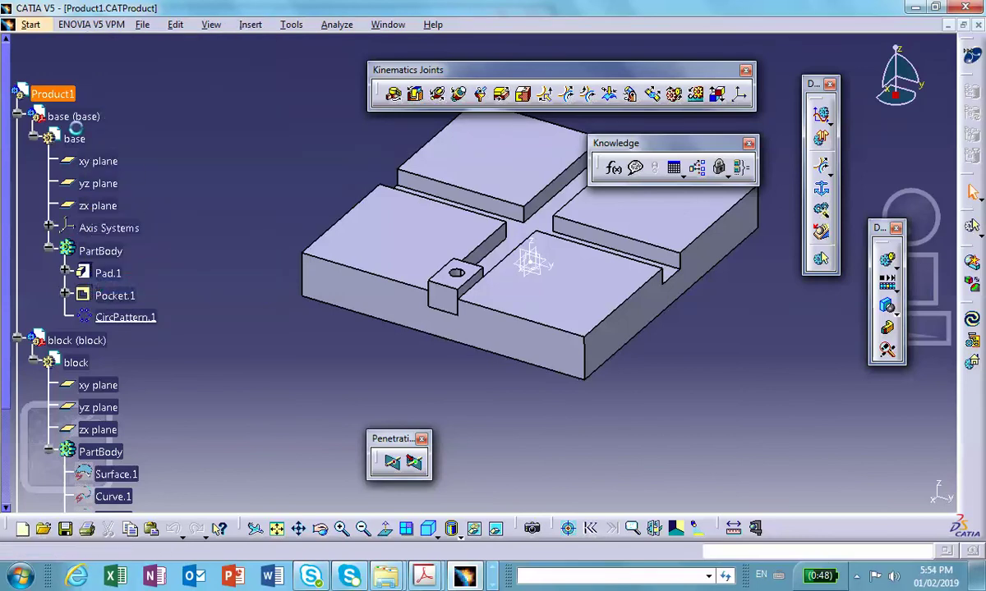
{"action": "left_click", "coordinate": [44, 93]}
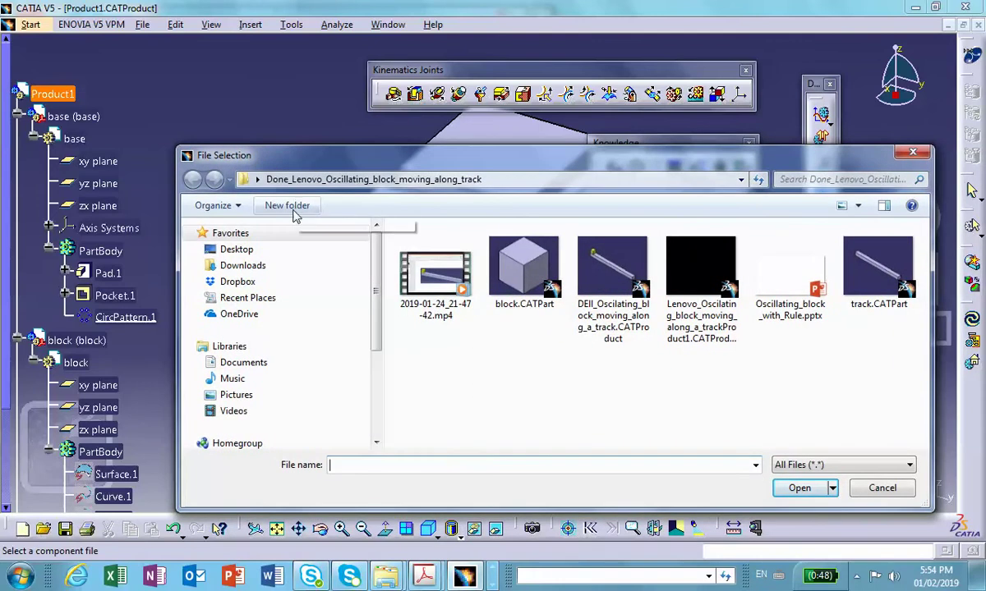
{"action": "left_click", "coordinate": [246, 249]}
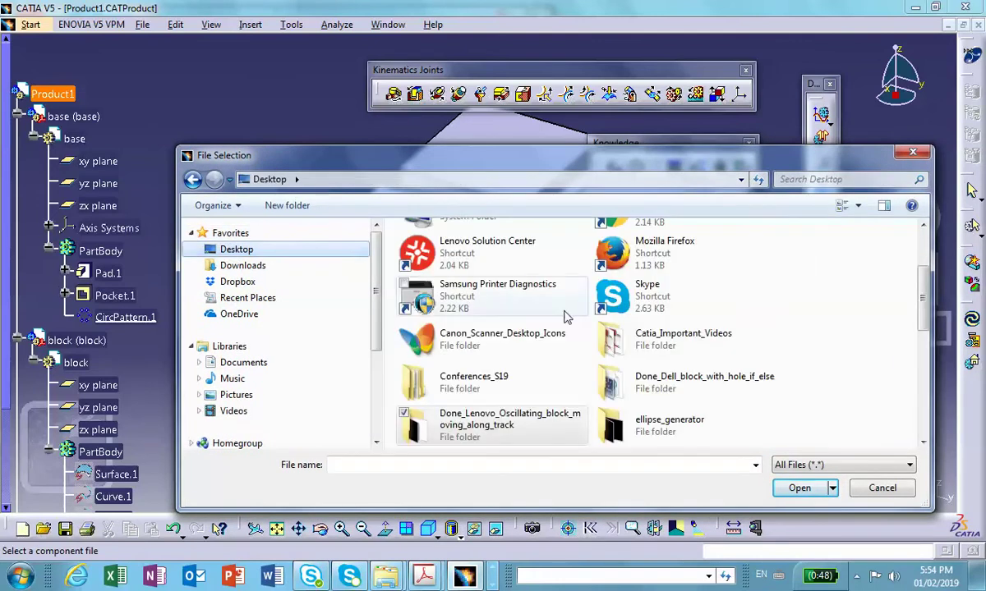
{"action": "double_click", "coordinate": [612, 425]}
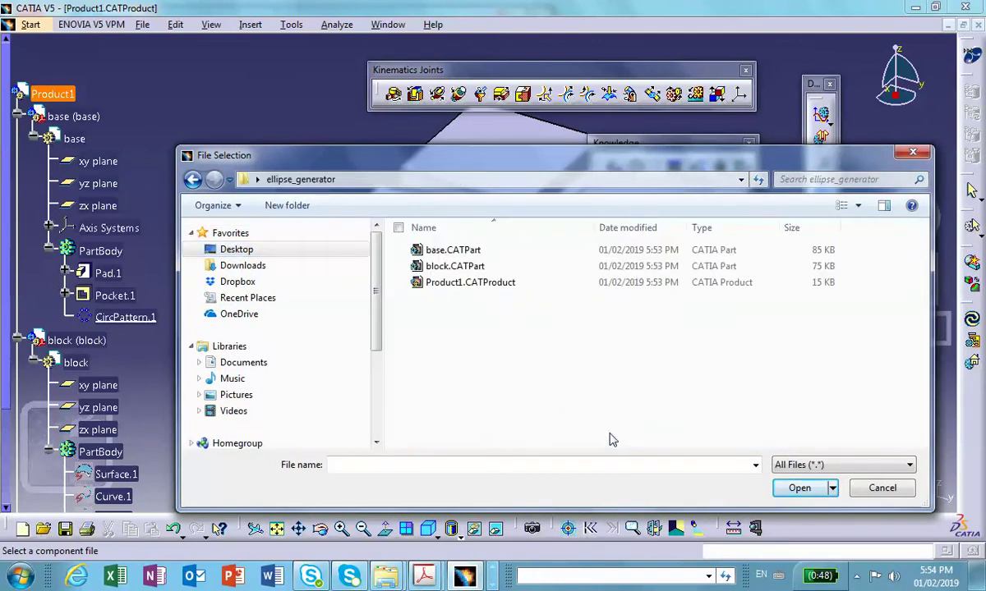
{"action": "left_click", "coordinate": [447, 271]}
{"action": "left_click", "coordinate": [799, 488]}
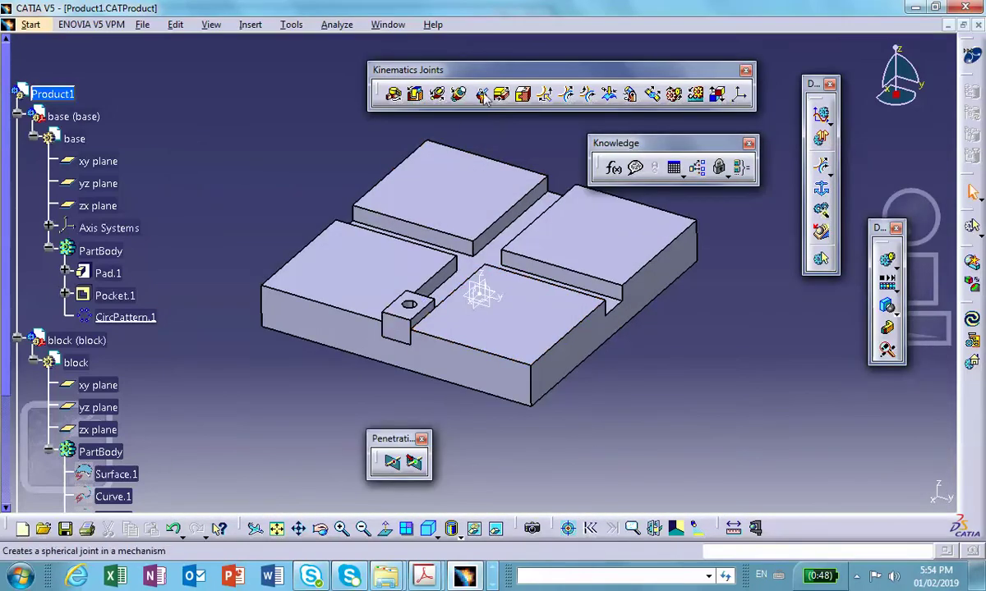
Switch to the Assembly Design workbench and move one of the two overlapping blocks along the Y axis until it clears the base
{"action": "left_click", "coordinate": [31, 24]}
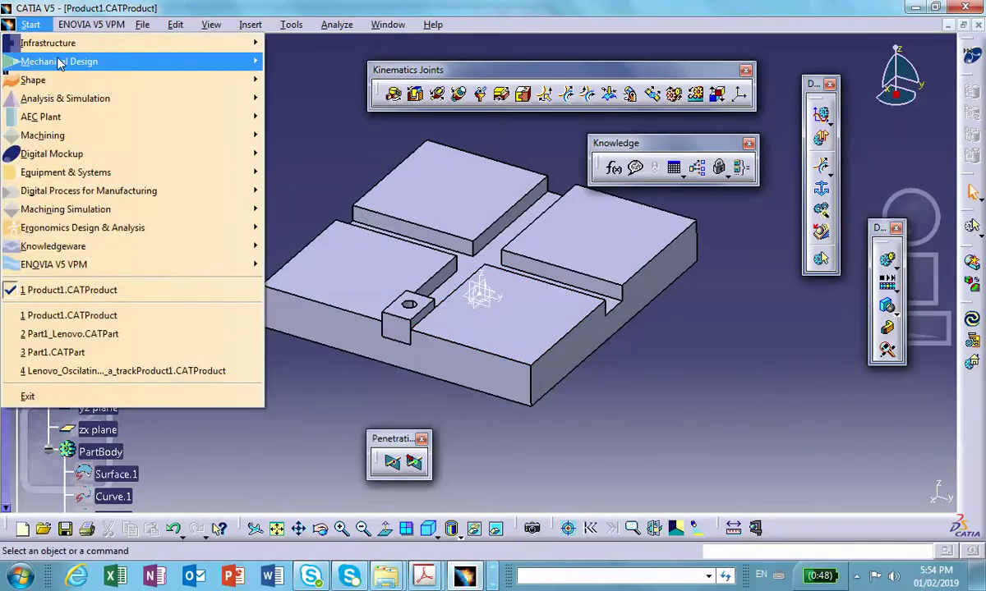
{"action": "mouse_move", "coordinate": [59, 64]}
{"action": "left_click", "coordinate": [319, 80]}
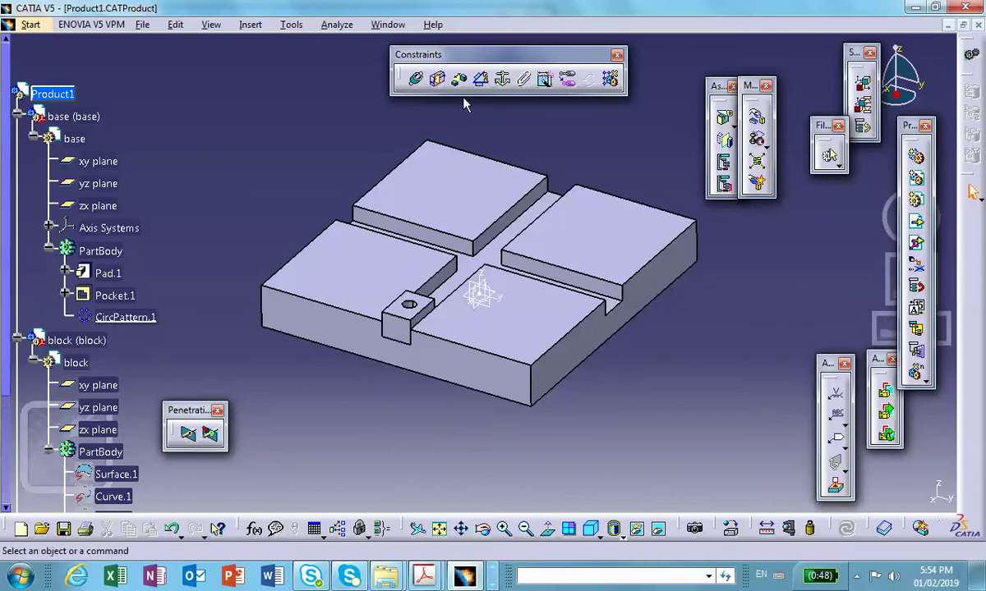
{"action": "left_click", "coordinate": [756, 118]}
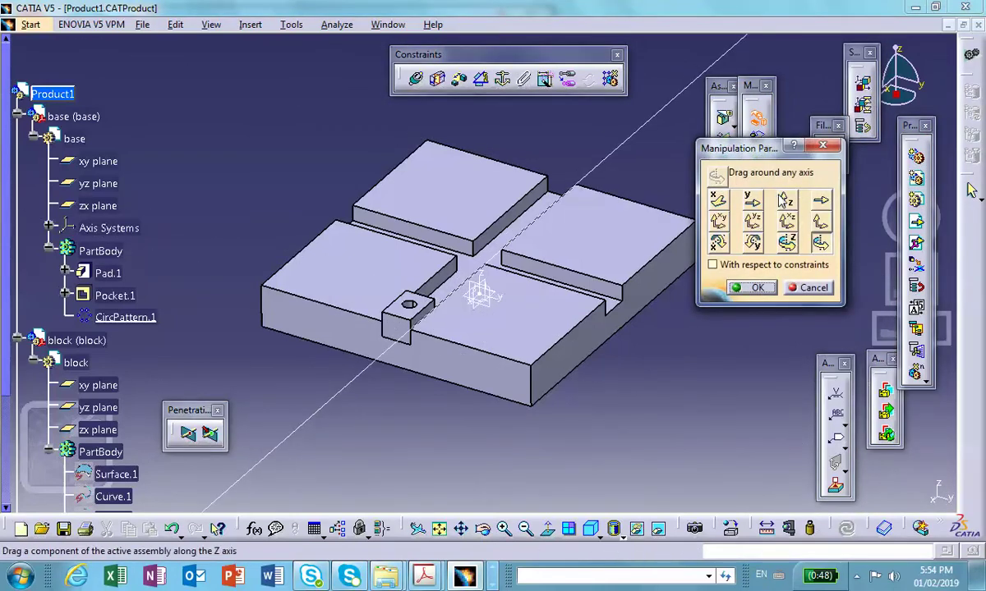
{"action": "left_click", "coordinate": [751, 200]}
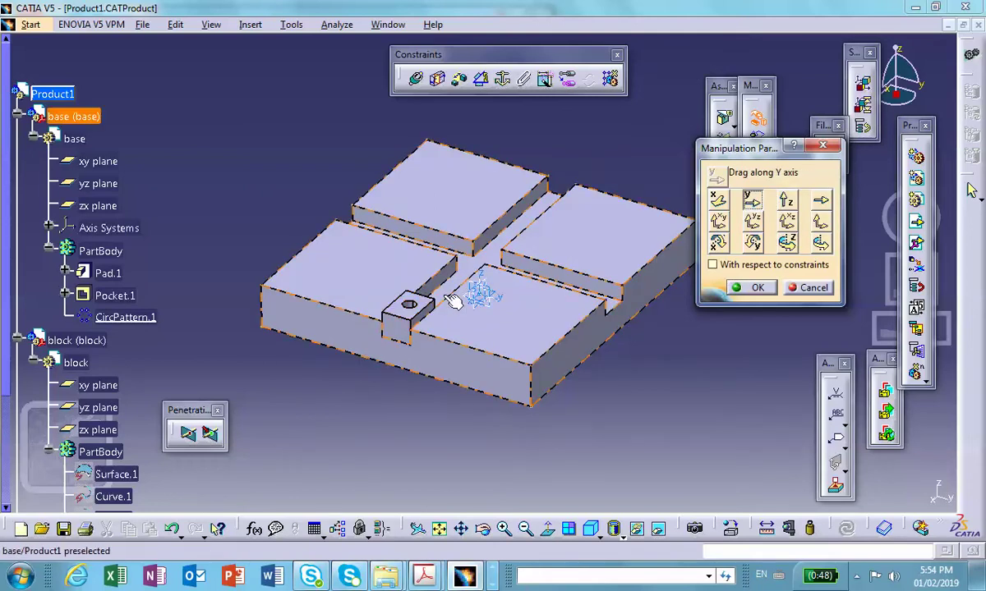
{"action": "left_click_drag", "start_coordinate": [427, 309], "coordinate": [671, 309]}
{"action": "left_click", "coordinate": [757, 287]}
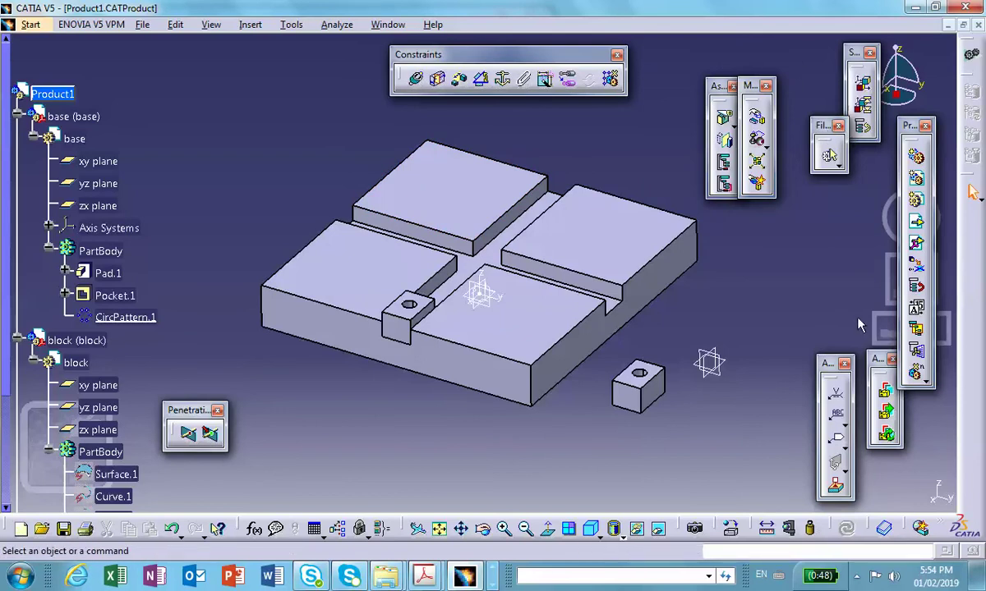
Move the block remaining in the slot along the X axis until it is clear of the base
{"action": "left_click", "coordinate": [756, 118]}
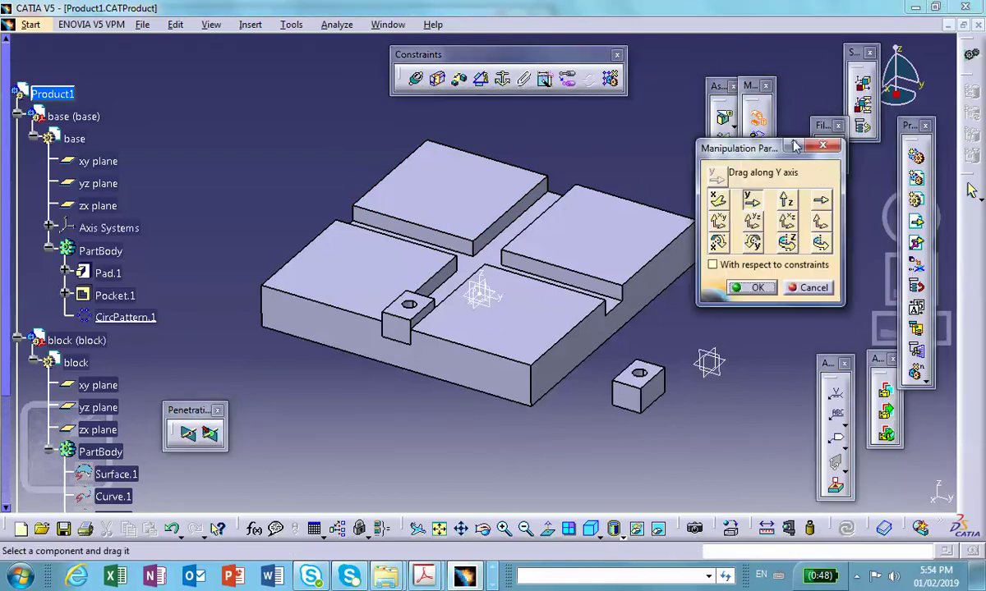
{"action": "left_click", "coordinate": [717, 202]}
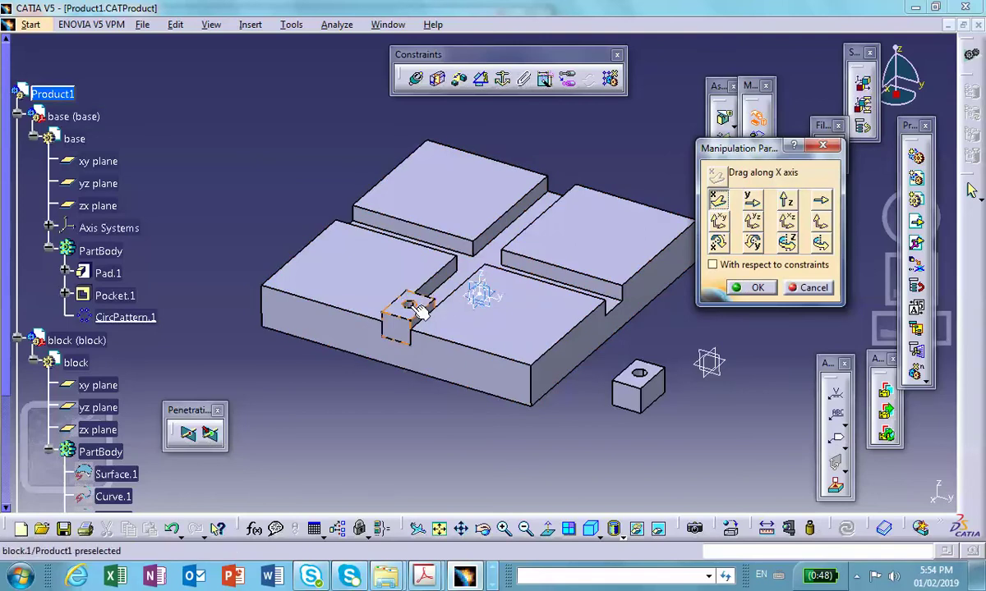
{"action": "left_click_drag", "start_coordinate": [427, 308], "coordinate": [367, 368]}
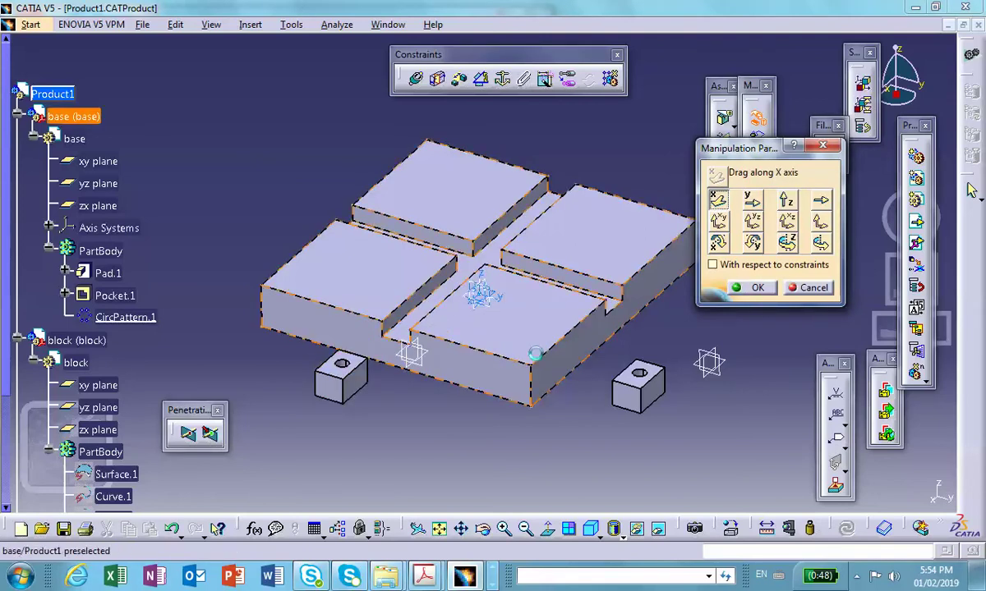
{"action": "left_click", "coordinate": [757, 287]}
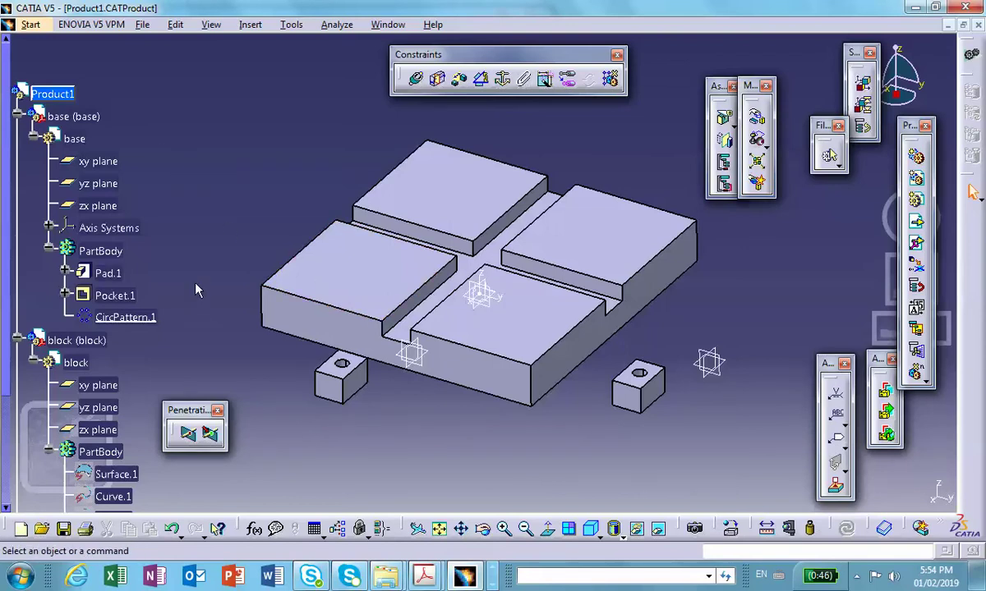
Insert a new part into Product1, using the assembly's origin point as its own origin
{"action": "left_click", "coordinate": [59, 93]}
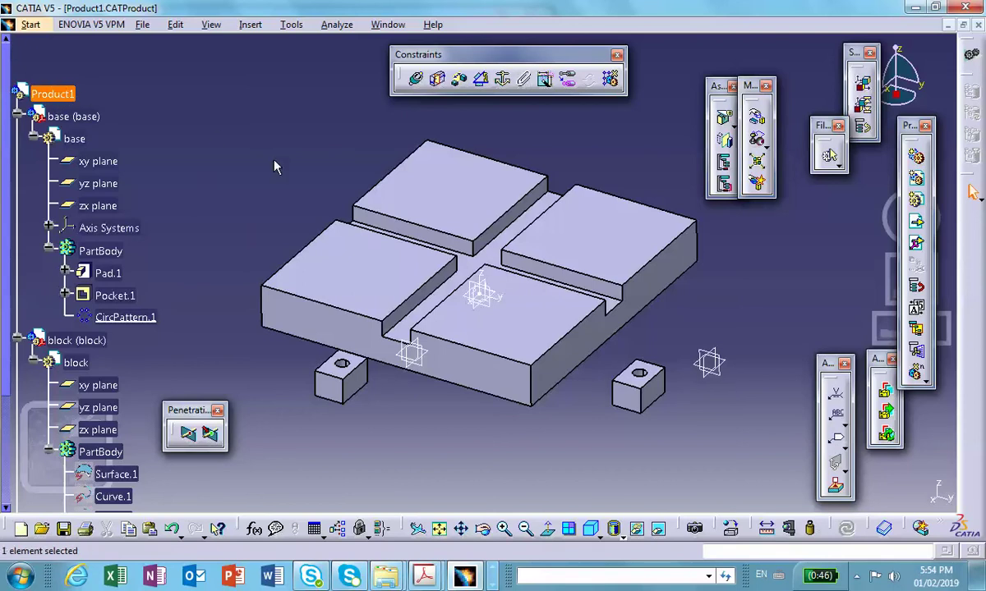
{"action": "scroll", "coordinate": [220, 189], "scroll_direction": "down", "scroll_amount": 2}
{"action": "left_click", "coordinate": [243, 24]}
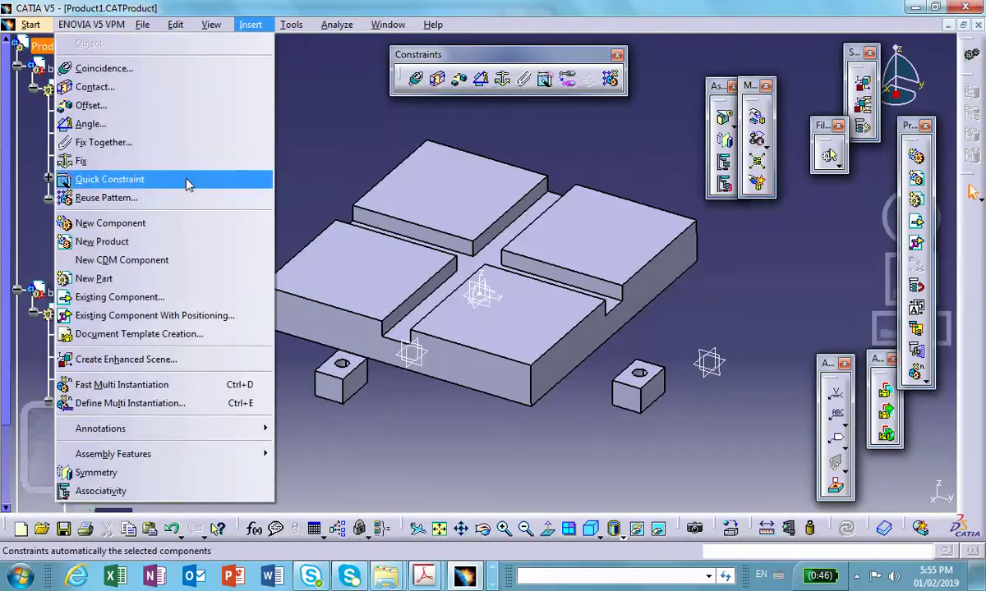
{"action": "left_click", "coordinate": [167, 281]}
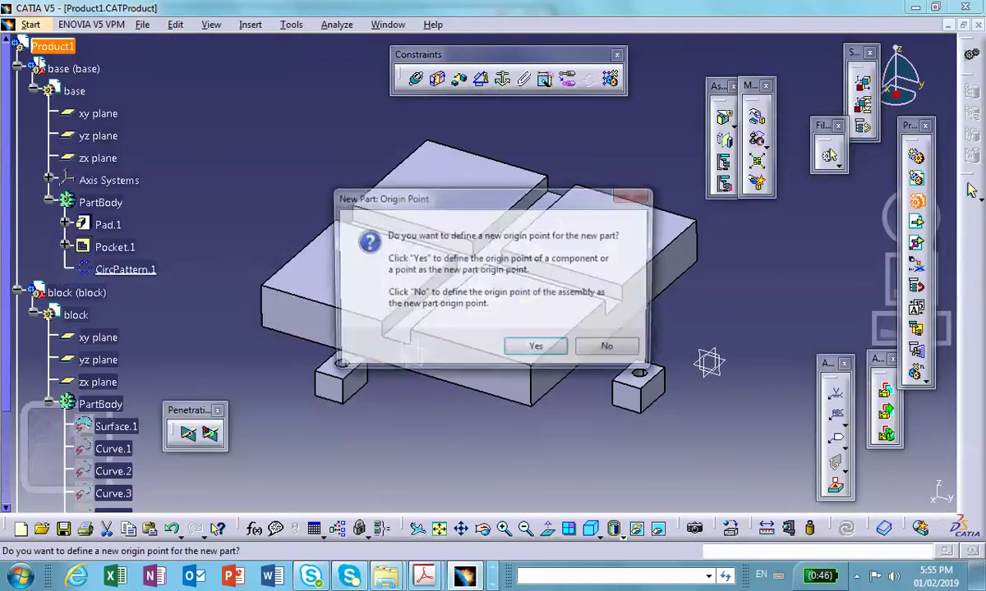
{"action": "left_click", "coordinate": [622, 358]}
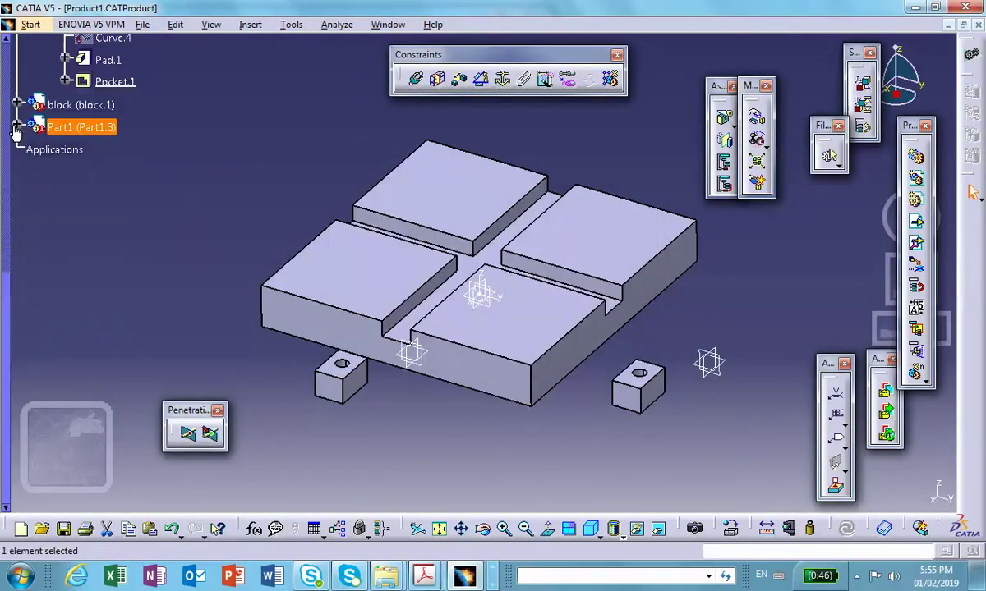
Set both the instance name and the part number of the newly inserted part to rod
{"action": "left_click", "coordinate": [17, 126]}
{"action": "right_click", "coordinate": [99, 126]}
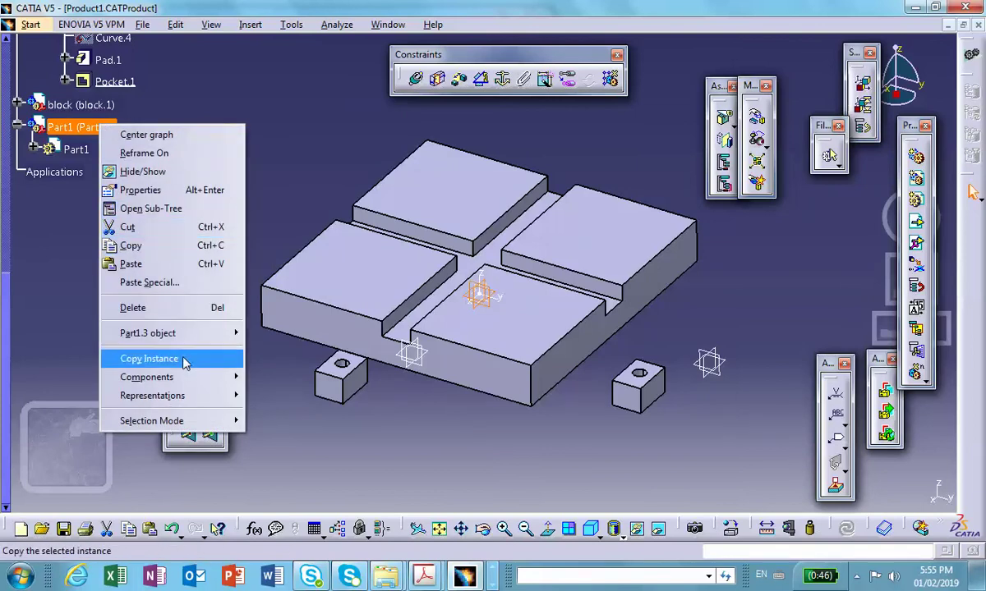
{"action": "left_click", "coordinate": [162, 191]}
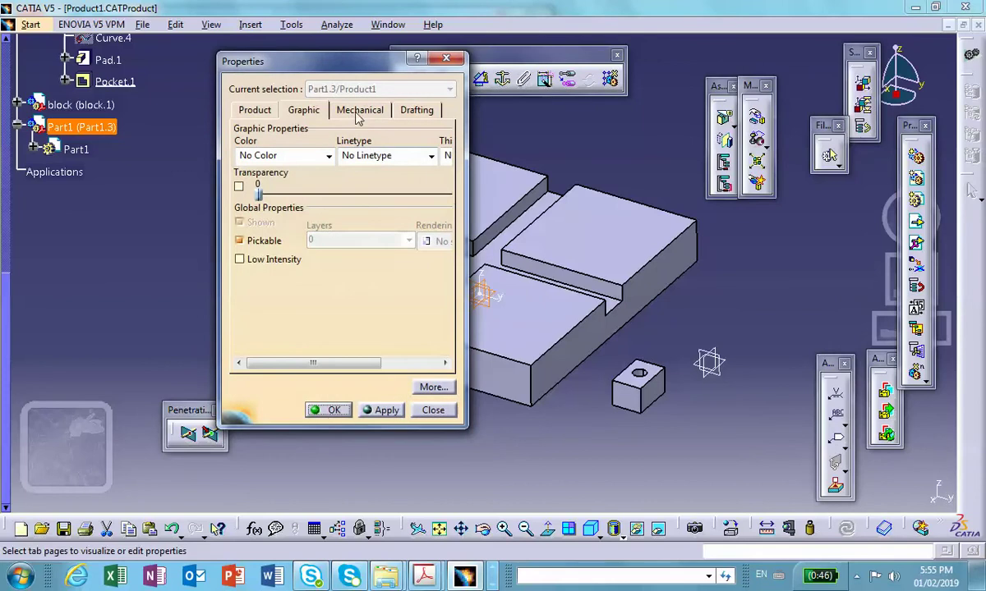
{"action": "left_click", "coordinate": [346, 110]}
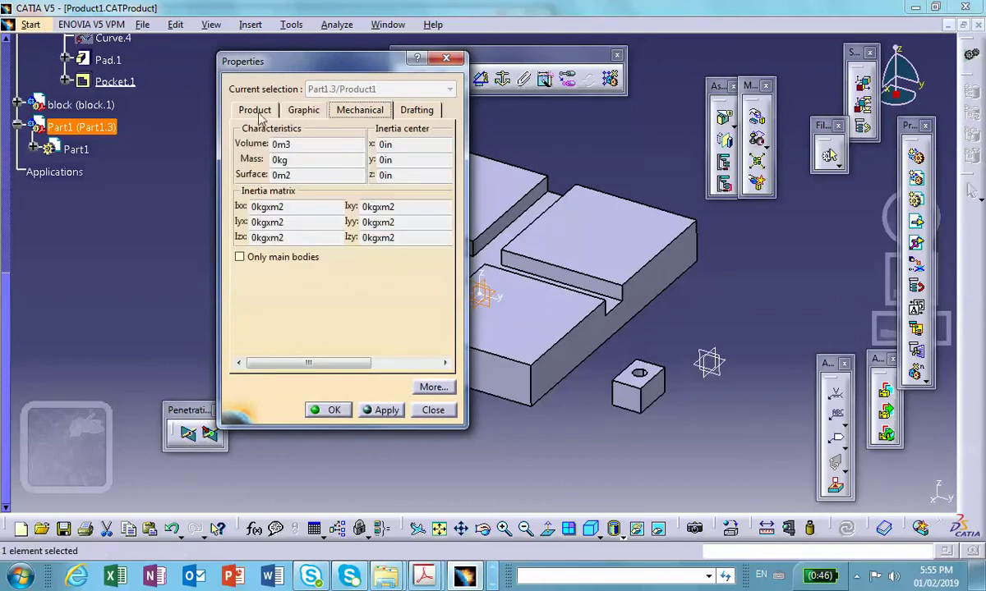
{"action": "left_click", "coordinate": [255, 113]}
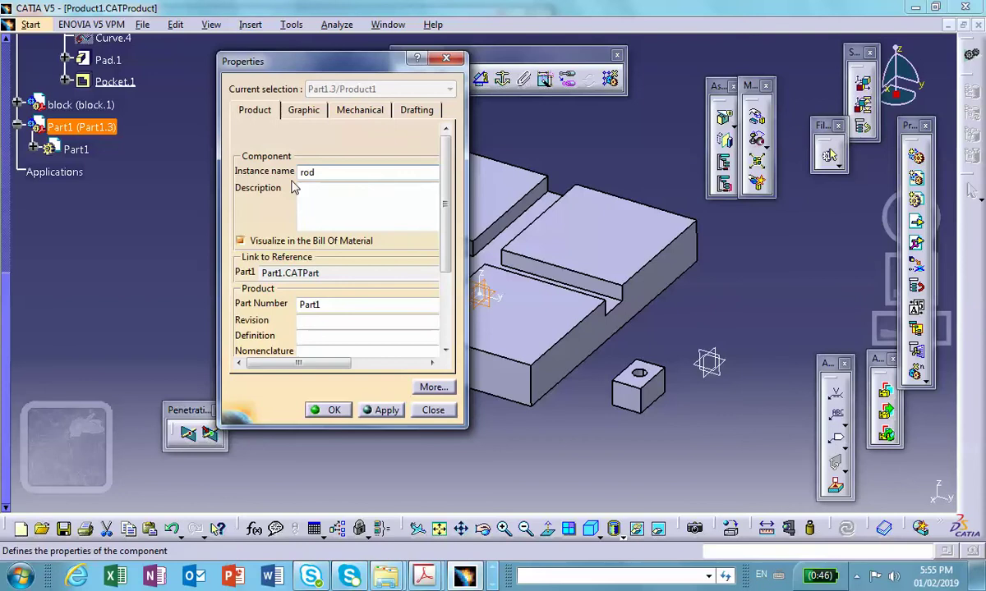
{"action": "double_click", "coordinate": [337, 305]}
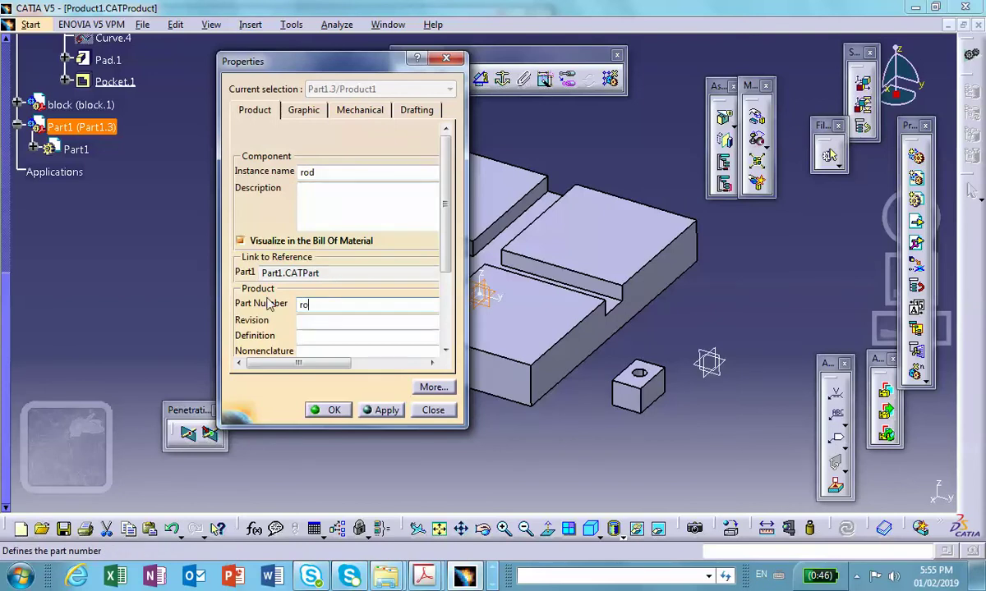
{"action": "left_click", "coordinate": [327, 409]}
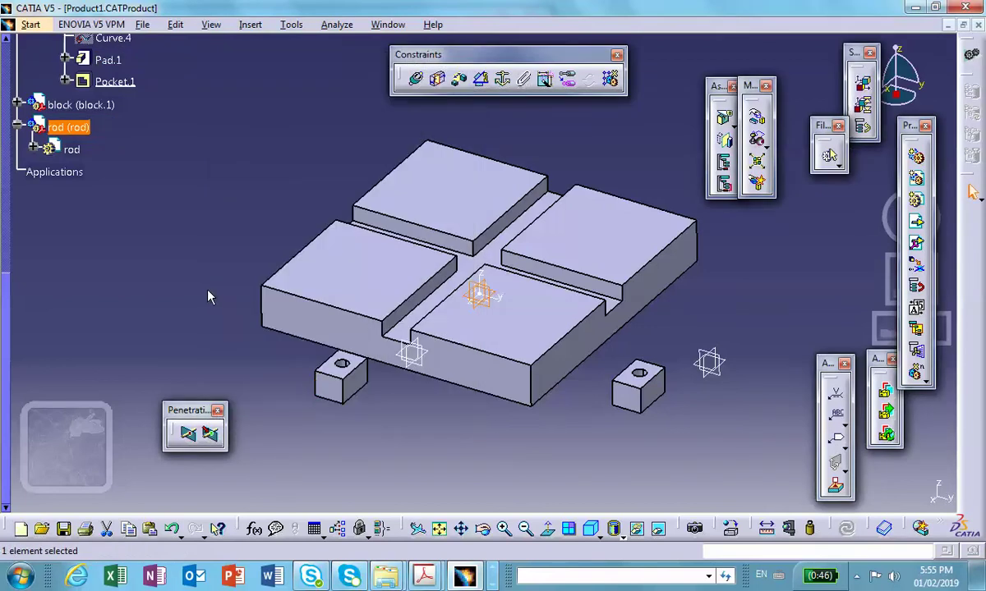
Activate the rod part for editing, open a sketch on the base's top face and orient the view normal to it
{"action": "double_click", "coordinate": [70, 149]}
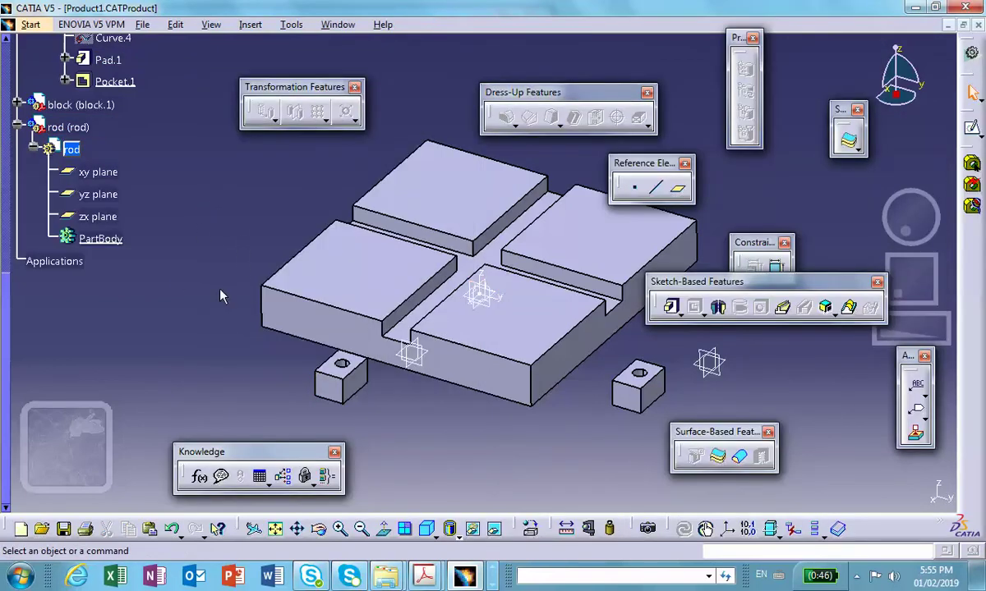
{"action": "left_click", "coordinate": [363, 279]}
{"action": "left_click", "coordinate": [972, 129]}
{"action": "mouse_move", "coordinate": [317, 240]}
{"action": "middle_mouse_down"}
{"action": "mouse_move", "coordinate": [297, 222]}
{"action": "mouse_move", "coordinate": [198, 346]}
{"action": "middle_mouse_up"}
{"action": "mouse_move", "coordinate": [487, 295]}
{"action": "middle_mouse_down"}
{"action": "mouse_move", "coordinate": [656, 169]}
{"action": "mouse_move", "coordinate": [636, 196]}
{"action": "mouse_move", "coordinate": [674, 185]}
{"action": "middle_mouse_up"}
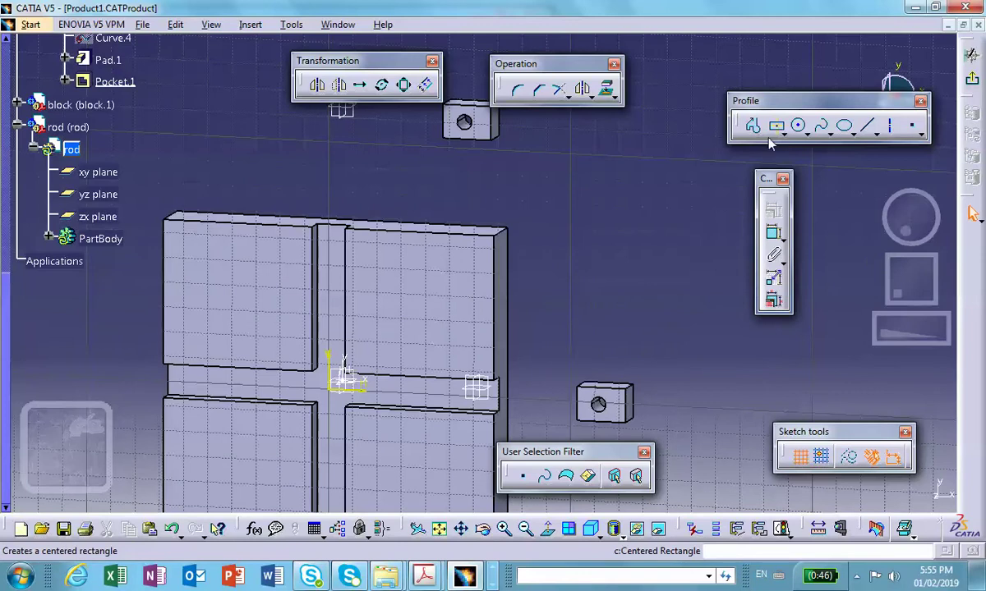
{"action": "left_click", "coordinate": [546, 528]}
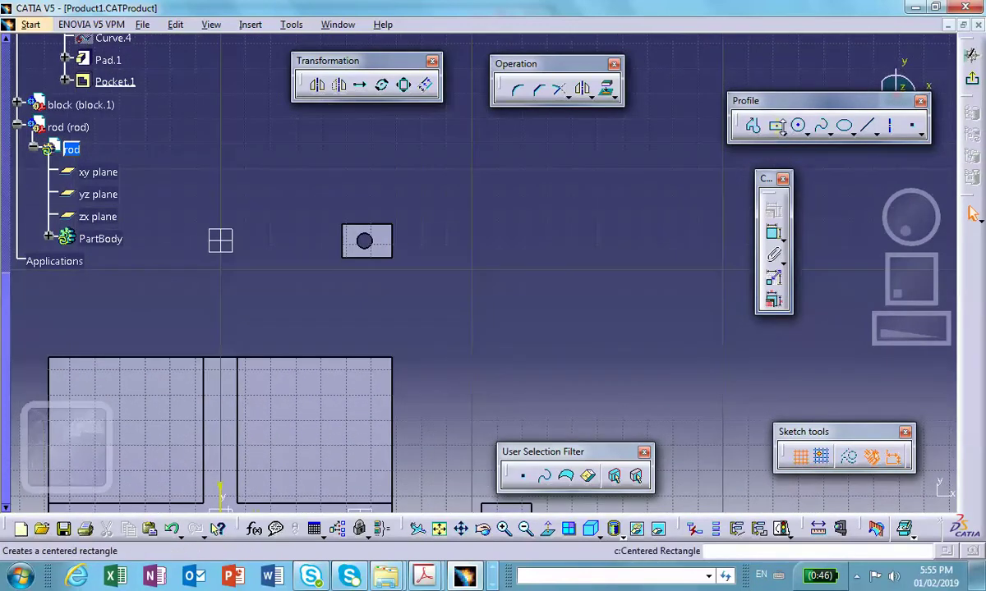
Sketch a long, narrow rectangle between the block and the base, with a small circle centred across its width near the far end
{"action": "left_click", "coordinate": [778, 127]}
{"action": "left_click", "coordinate": [242, 295]}
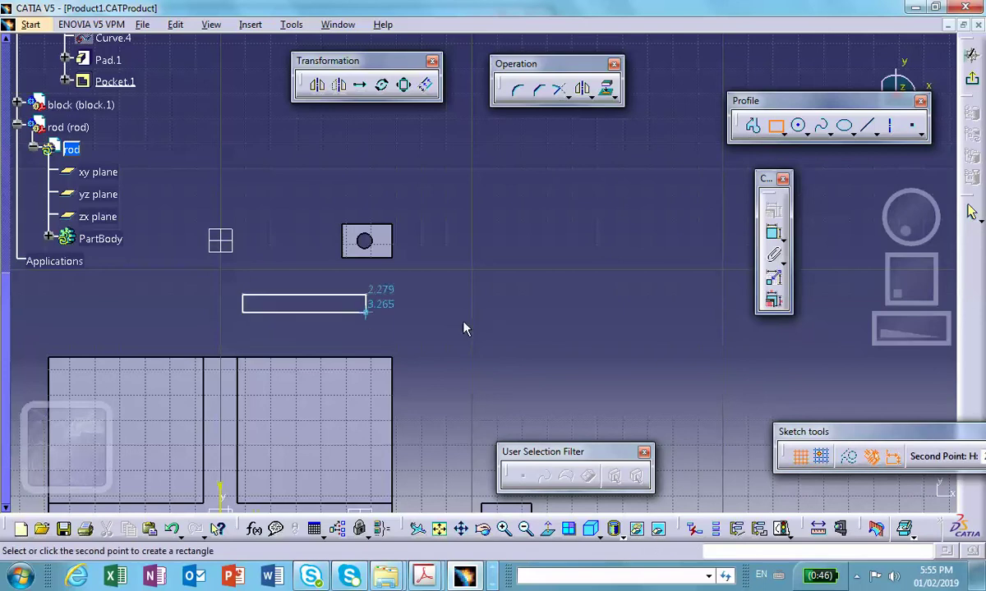
{"action": "left_click", "coordinate": [688, 319]}
{"action": "mouse_move", "coordinate": [743, 179]}
{"action": "middle_mouse_down"}
{"action": "mouse_move", "coordinate": [746, 188]}
{"action": "mouse_move", "coordinate": [755, 153]}
{"action": "middle_mouse_up"}
{"action": "scroll", "coordinate": [755, 154], "scroll_direction": "up", "scroll_amount": 1}
{"action": "left_click", "coordinate": [799, 125]}
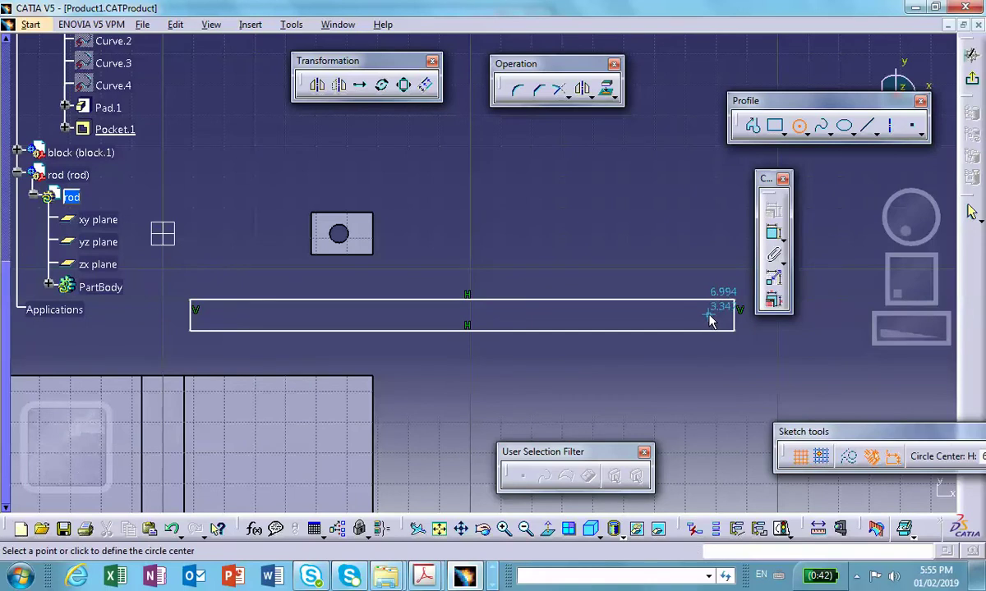
{"action": "left_click", "coordinate": [711, 319]}
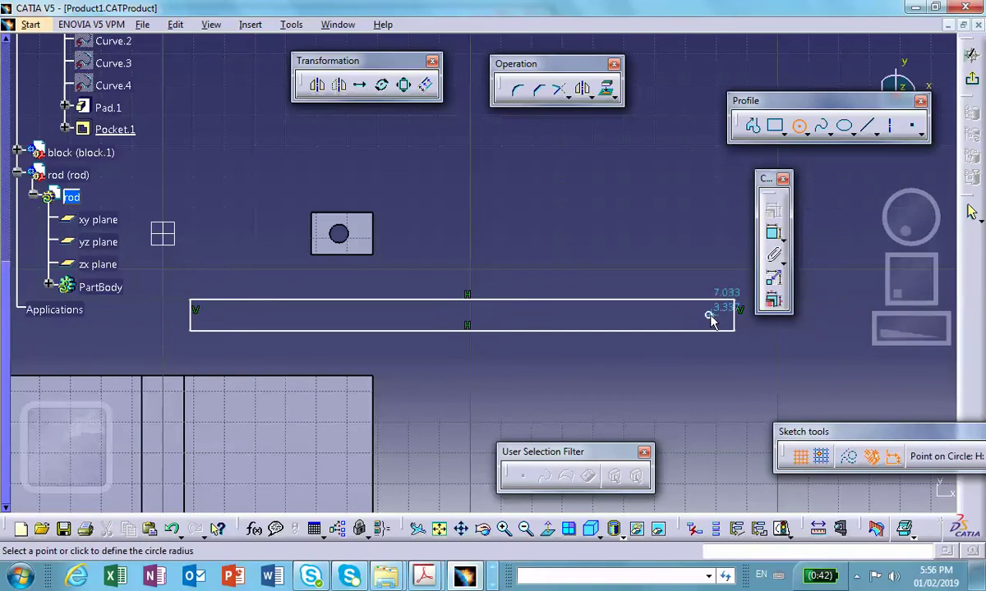
{"action": "left_click", "coordinate": [716, 322]}
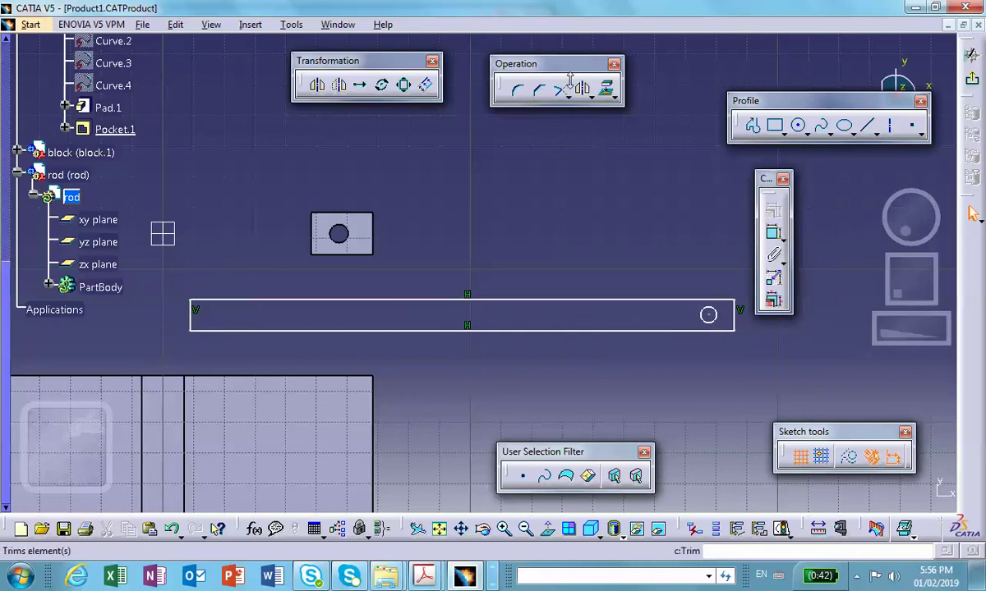
Duplicate the circle once by translating it along the rectangle toward the middle, and exit the sketch
{"action": "left_click", "coordinate": [361, 87]}
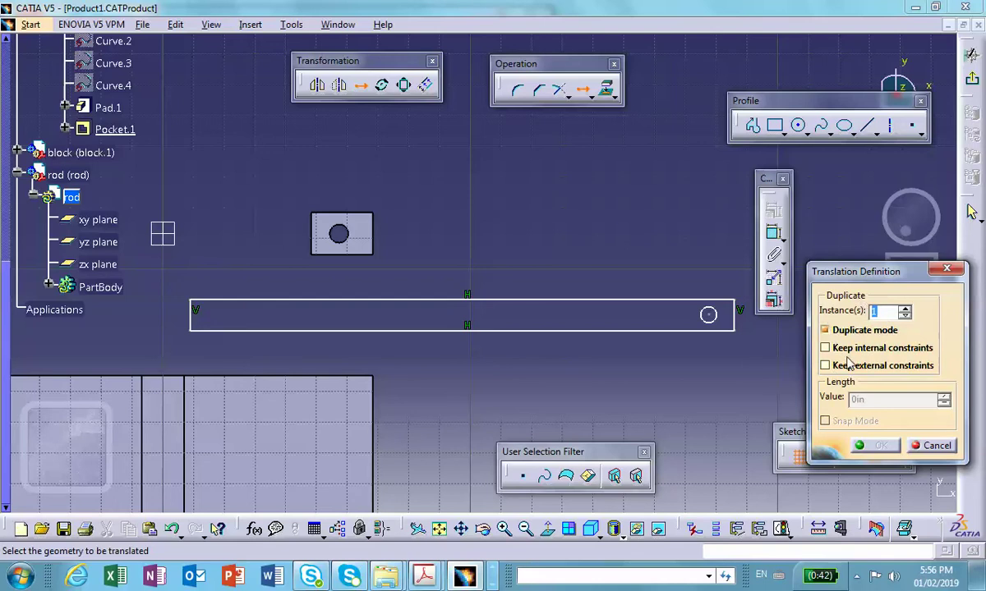
{"action": "left_click", "coordinate": [724, 319]}
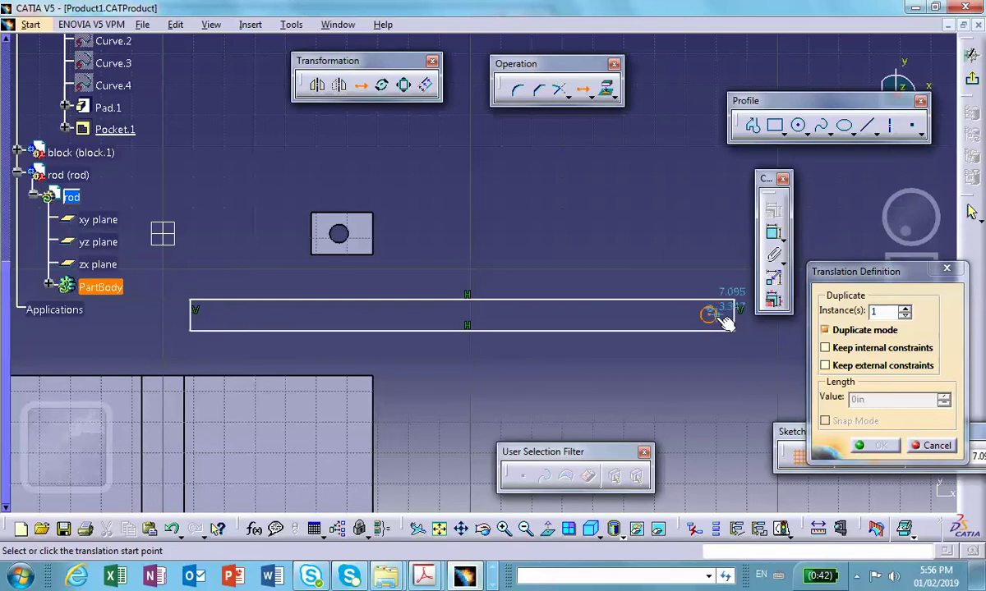
{"action": "left_click", "coordinate": [556, 315]}
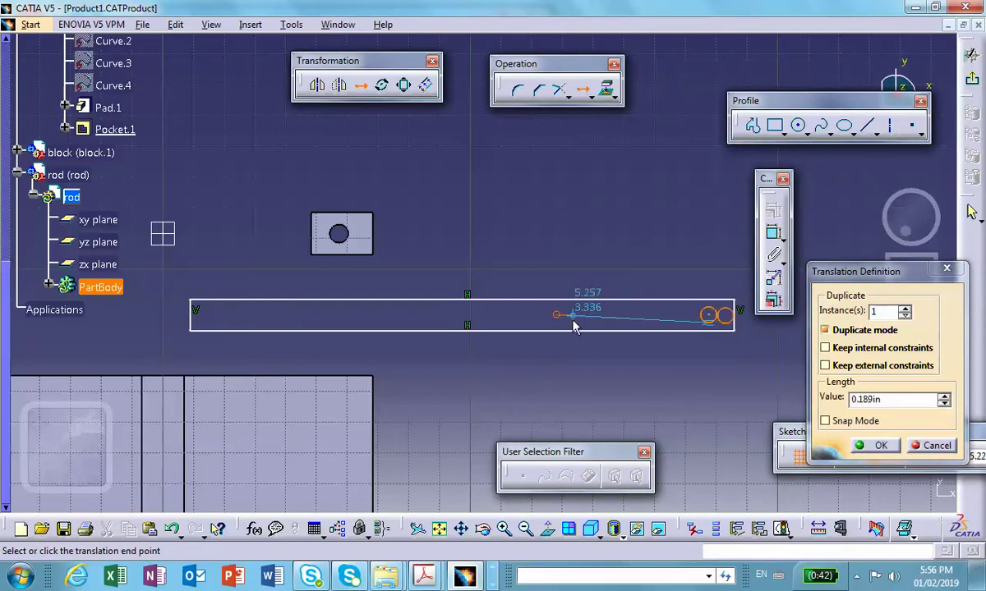
{"action": "left_click", "coordinate": [431, 319]}
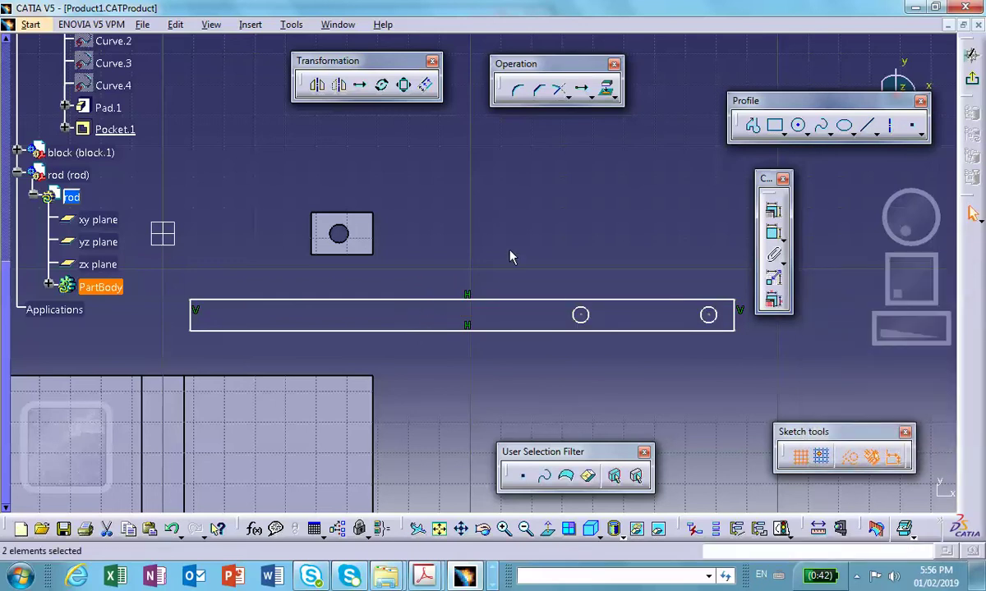
{"action": "left_click", "coordinate": [620, 217]}
{"action": "left_click", "coordinate": [972, 54]}
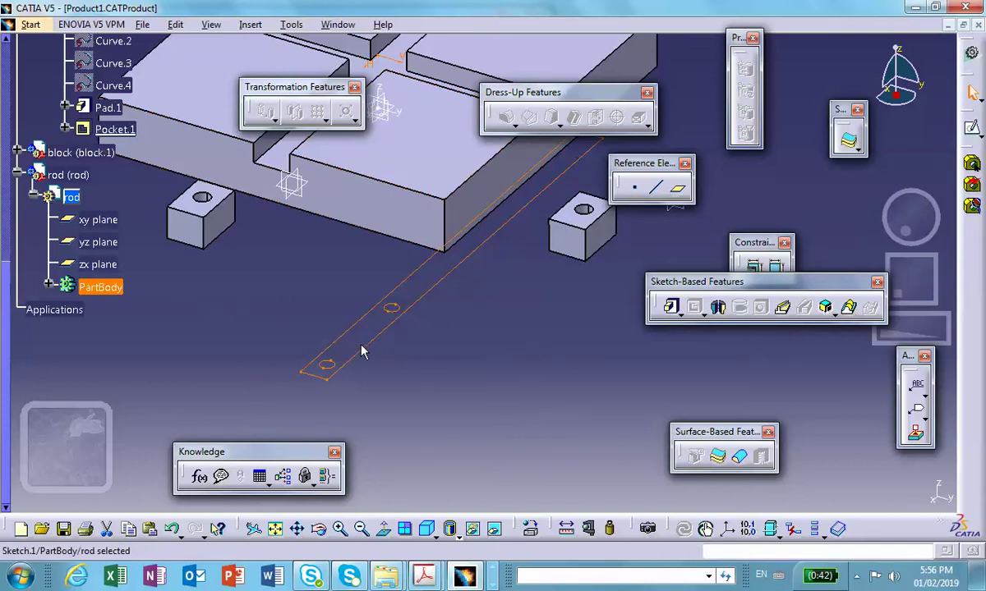
{"action": "left_click", "coordinate": [424, 351]}
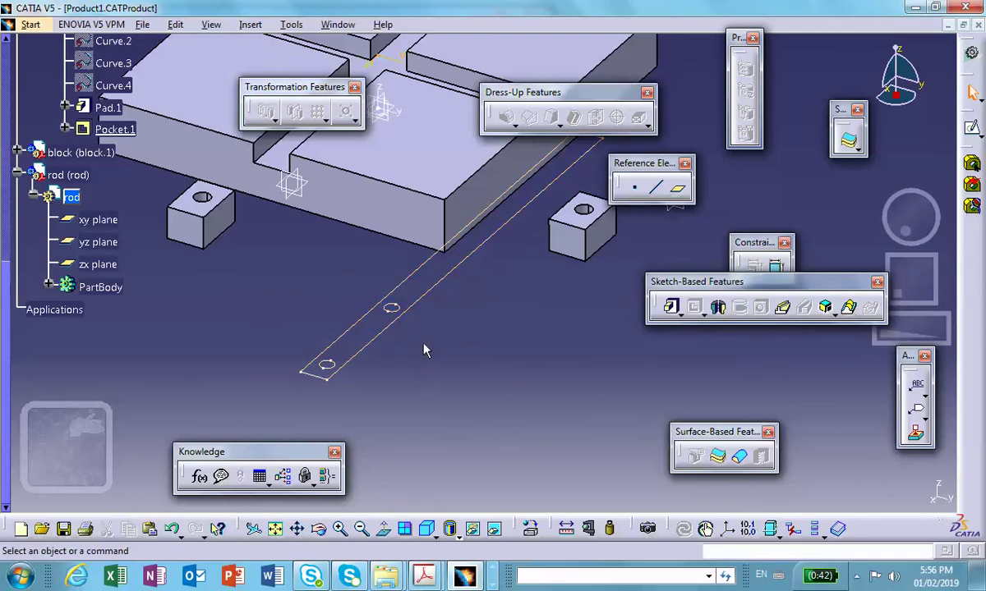
Start a Multi-Pad on the rod sketch, set the rectangular extrusion domain to 0.3 in and preview it
{"action": "left_click", "coordinate": [688, 316]}
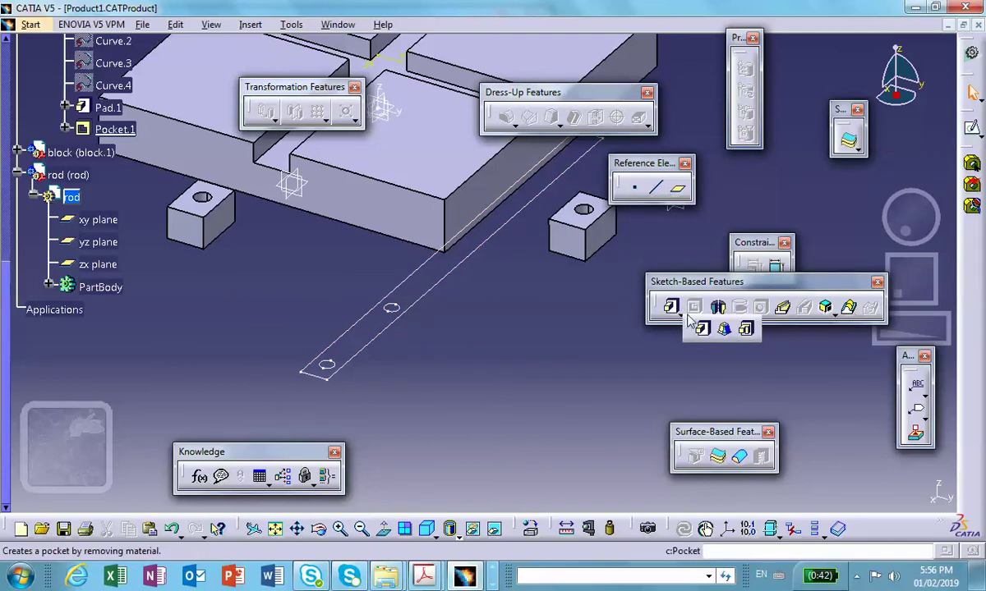
{"action": "left_click", "coordinate": [745, 329]}
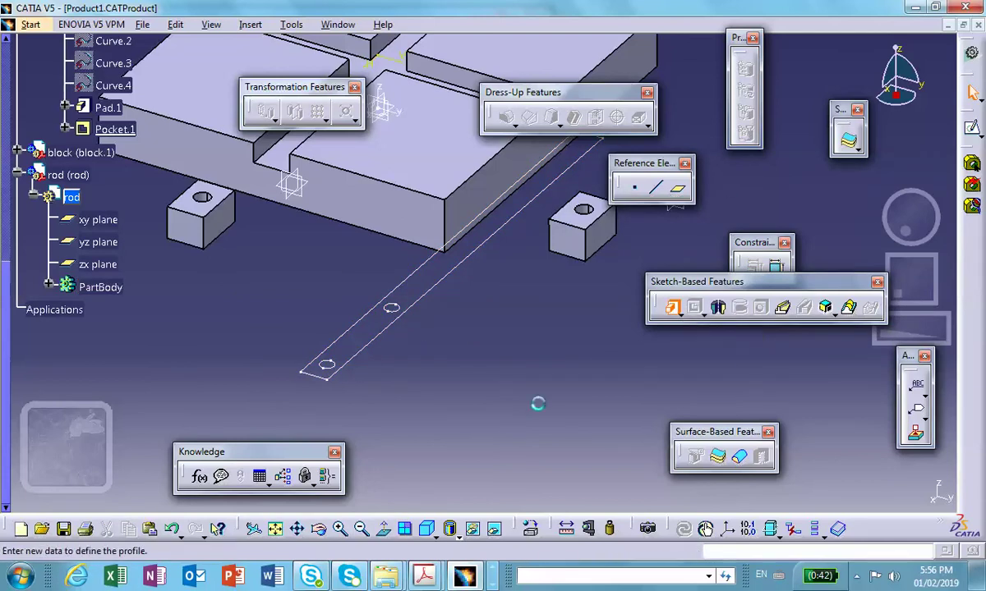
{"action": "left_click", "coordinate": [460, 268]}
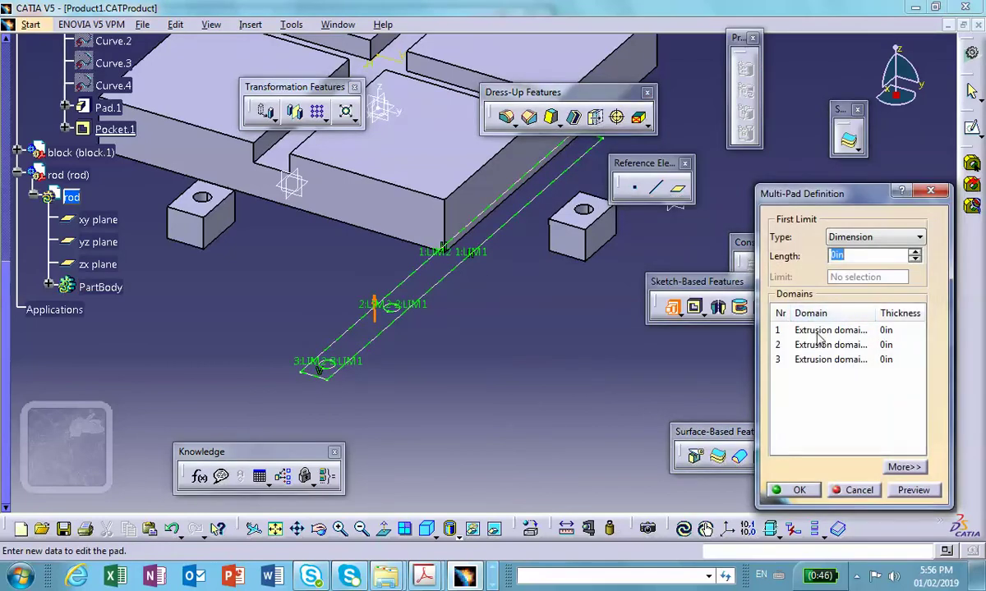
{"action": "left_click", "coordinate": [813, 332]}
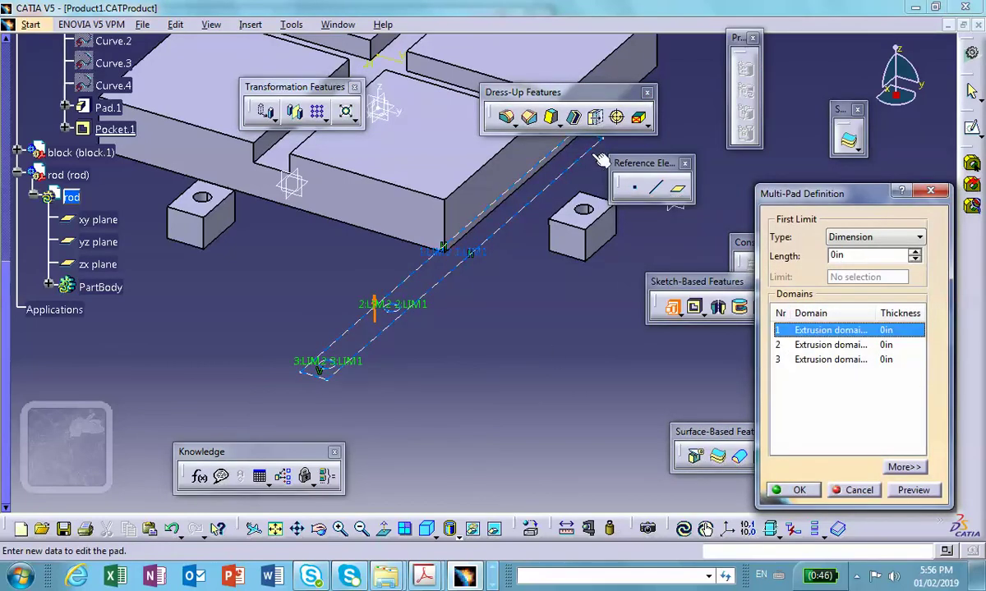
{"action": "left_click_drag", "start_coordinate": [855, 257], "coordinate": [781, 265]}
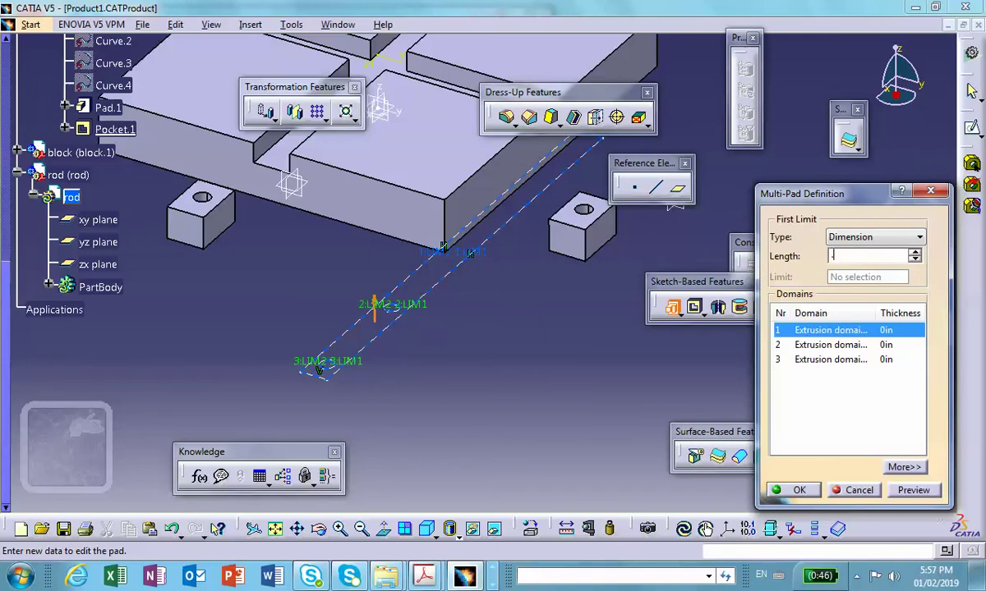
{"action": "type", "text": ".3in"}
{"action": "left_click", "coordinate": [915, 493]}
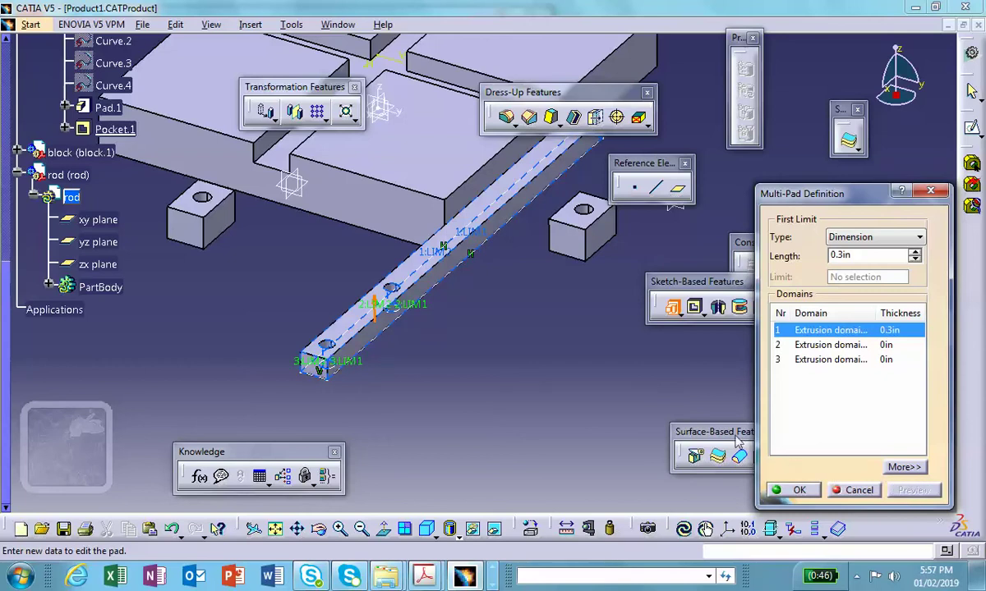
Set the second domain's thickness to 0.5 in, enter the third circle domain's length, and create the multi-pad
{"action": "left_click", "coordinate": [812, 346]}
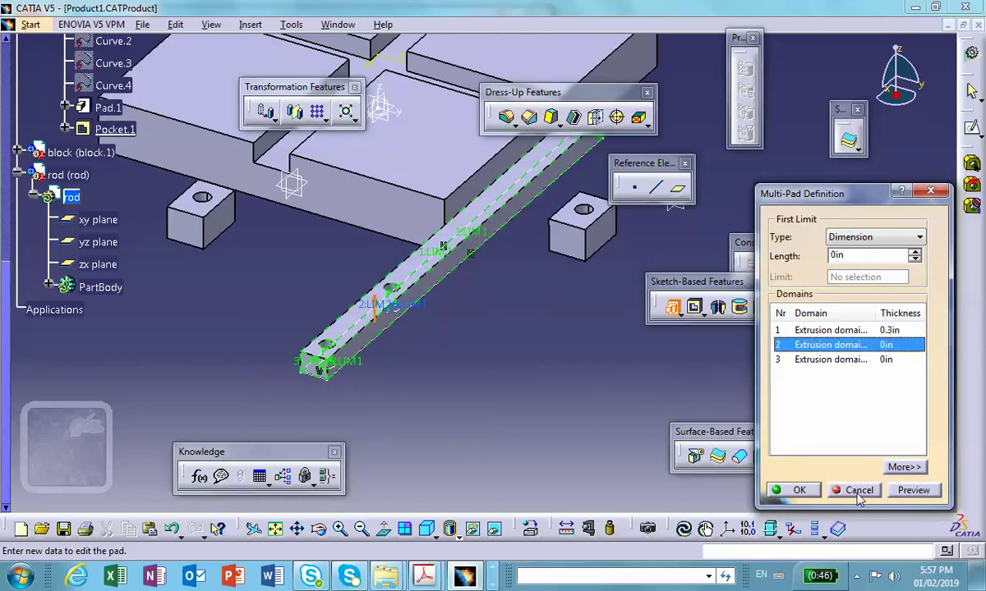
{"action": "left_click_drag", "start_coordinate": [867, 256], "coordinate": [804, 253]}
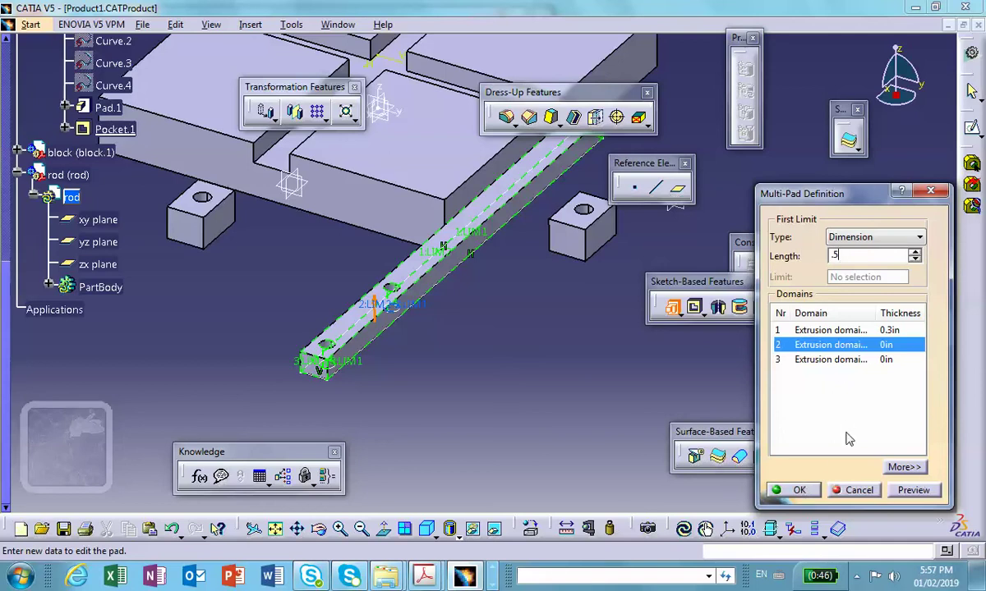
{"action": "left_click", "coordinate": [826, 359]}
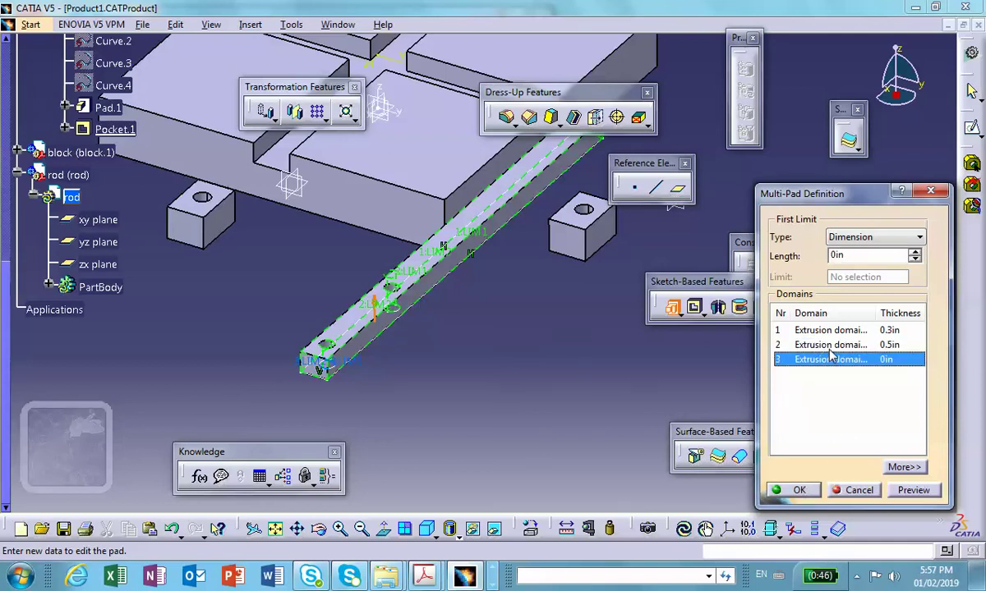
{"action": "left_click_drag", "start_coordinate": [851, 256], "coordinate": [797, 243]}
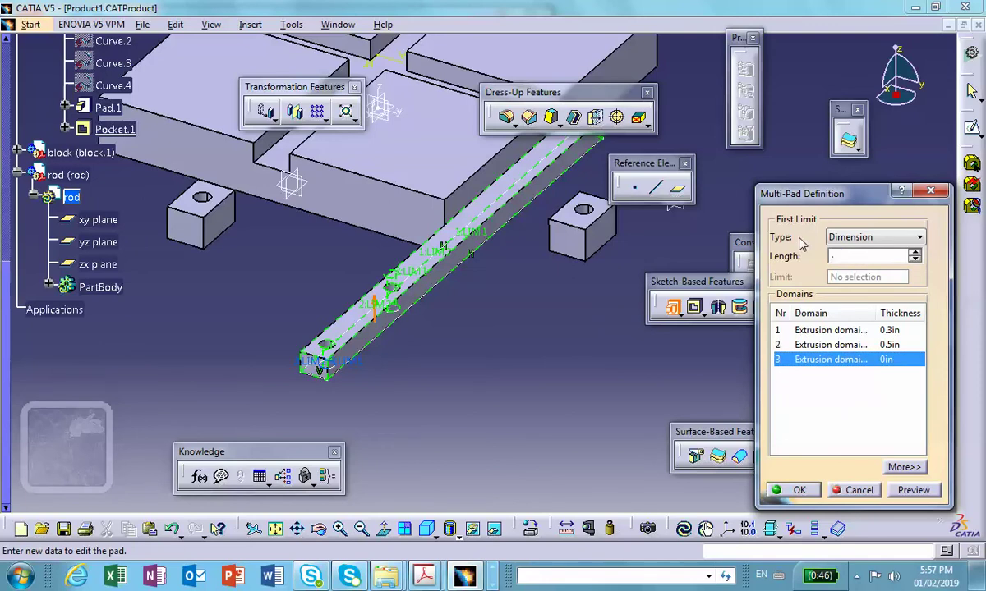
{"action": "left_click", "coordinate": [797, 488]}
{"action": "middle_click_drag", "start_coordinate": [545, 351], "coordinate": [542, 460]}
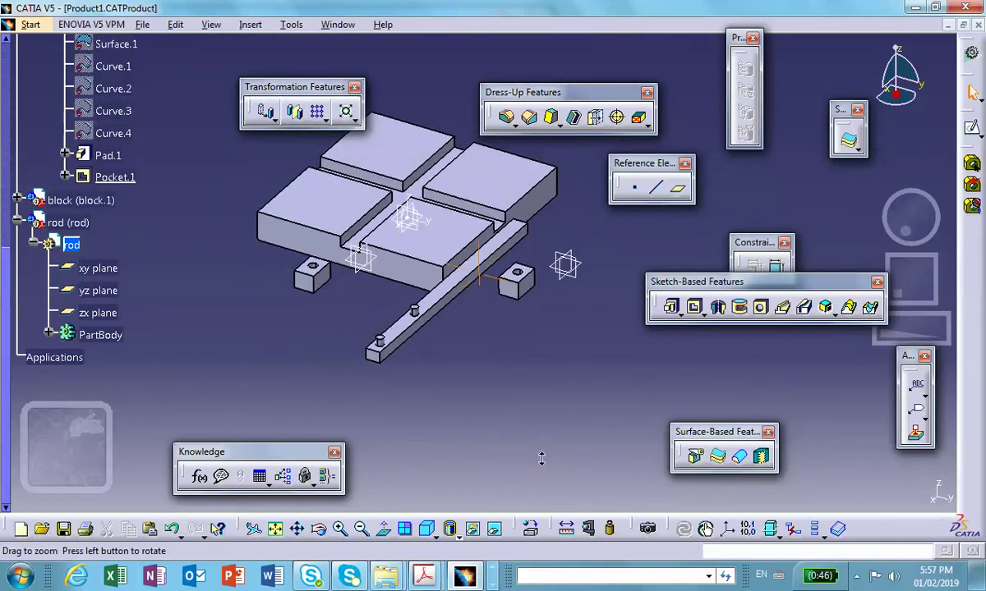
{"action": "scroll", "coordinate": [198, 237], "scroll_direction": "down", "scroll_amount": 1}
Collapse the base, block and rod branches of the specification tree
{"action": "scroll", "coordinate": [134, 191], "scroll_direction": "up", "scroll_amount": 7}
{"action": "scroll", "coordinate": [122, 172], "scroll_direction": "up", "scroll_amount": 5}
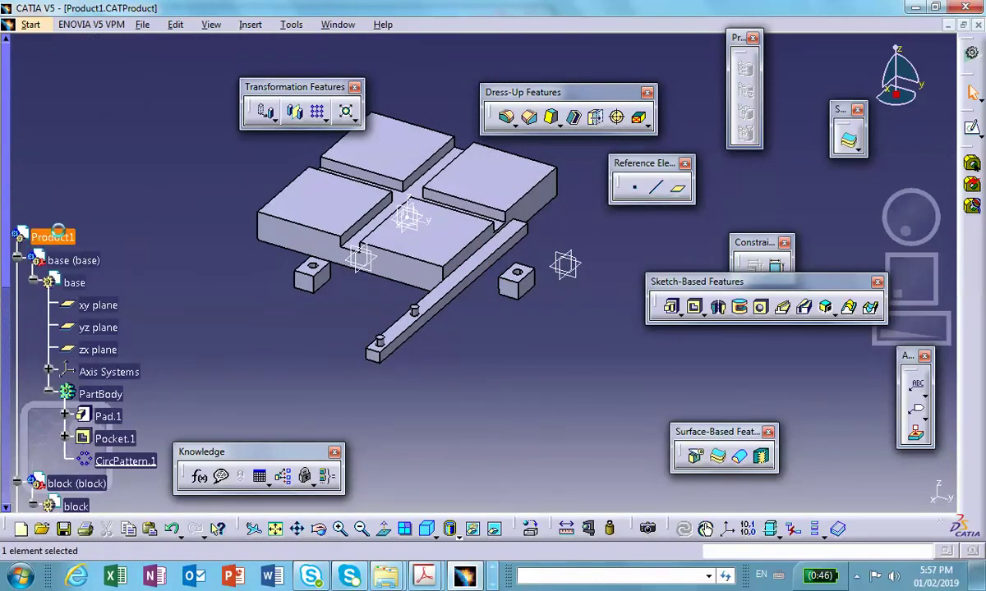
{"action": "scroll", "coordinate": [122, 212], "scroll_direction": "down", "scroll_amount": 2}
{"action": "left_click", "coordinate": [17, 211]}
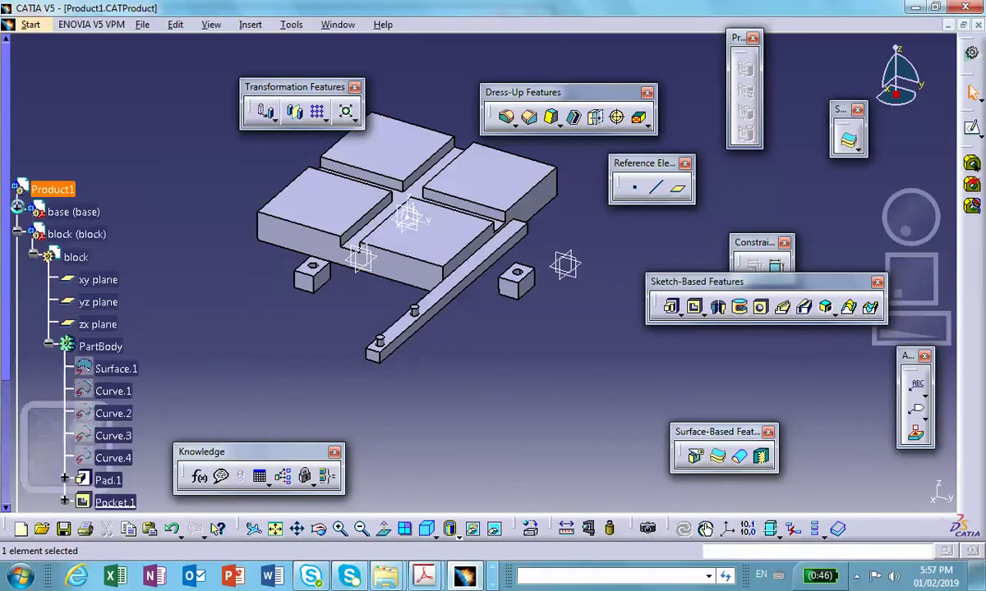
{"action": "scroll", "coordinate": [183, 194], "scroll_direction": "down", "scroll_amount": 3}
{"action": "left_click", "coordinate": [18, 90]}
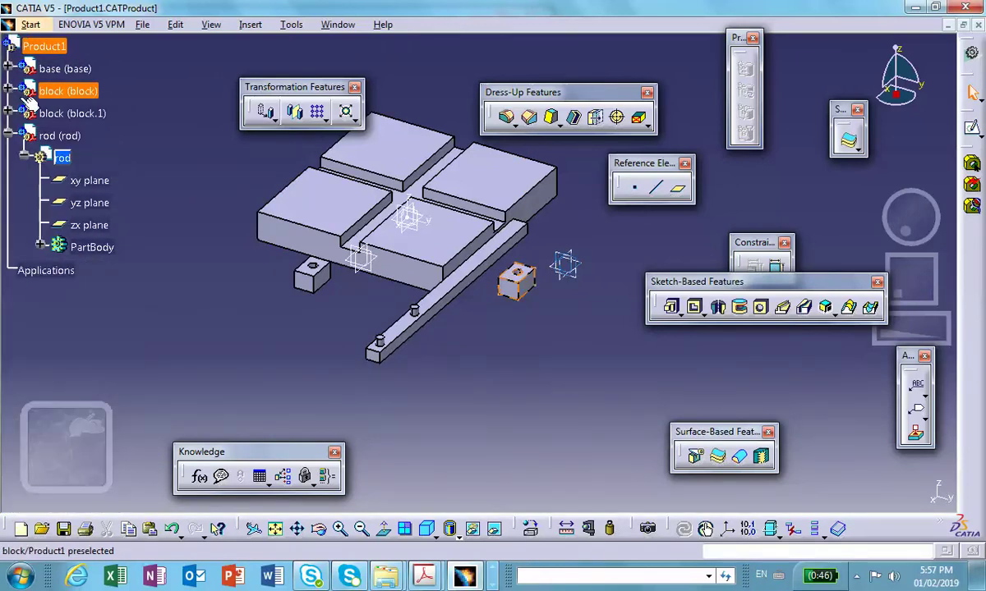
{"action": "left_click", "coordinate": [9, 134]}
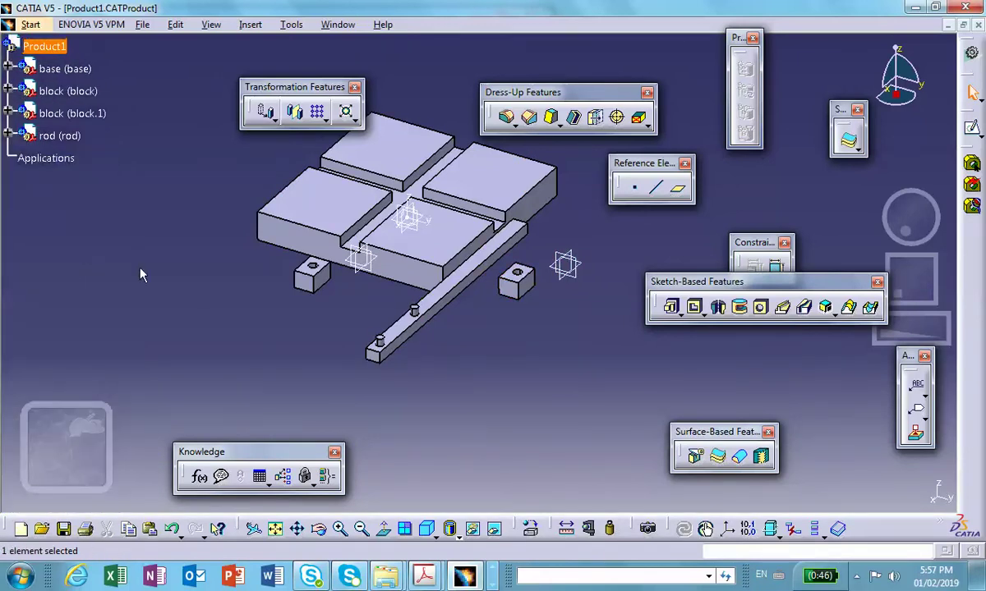
Activate Product1 for assembly work and save it together with its component documents
{"action": "mouse_move", "coordinate": [405, 249]}
{"action": "middle_mouse_down"}
{"action": "mouse_move", "coordinate": [409, 274]}
{"action": "mouse_move", "coordinate": [402, 256]}
{"action": "middle_mouse_up"}
{"action": "left_click", "coordinate": [409, 275]}
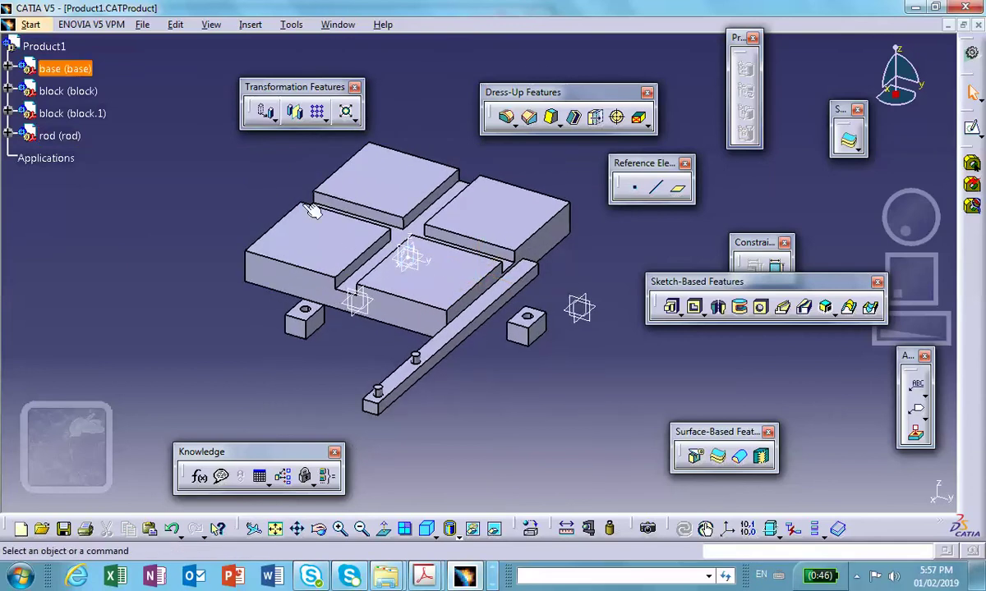
{"action": "double_click", "coordinate": [43, 46]}
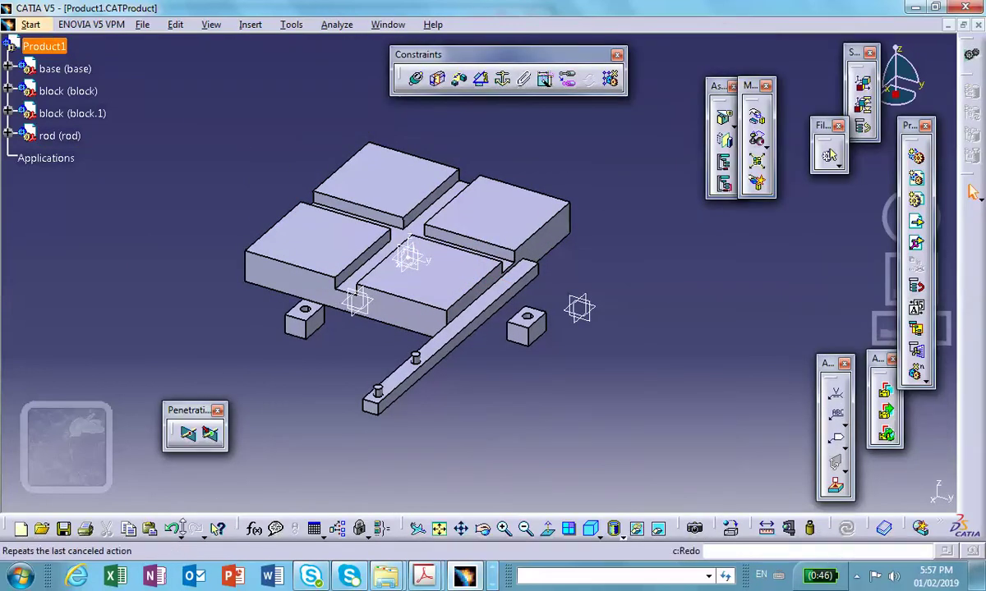
{"action": "left_click", "coordinate": [63, 528]}
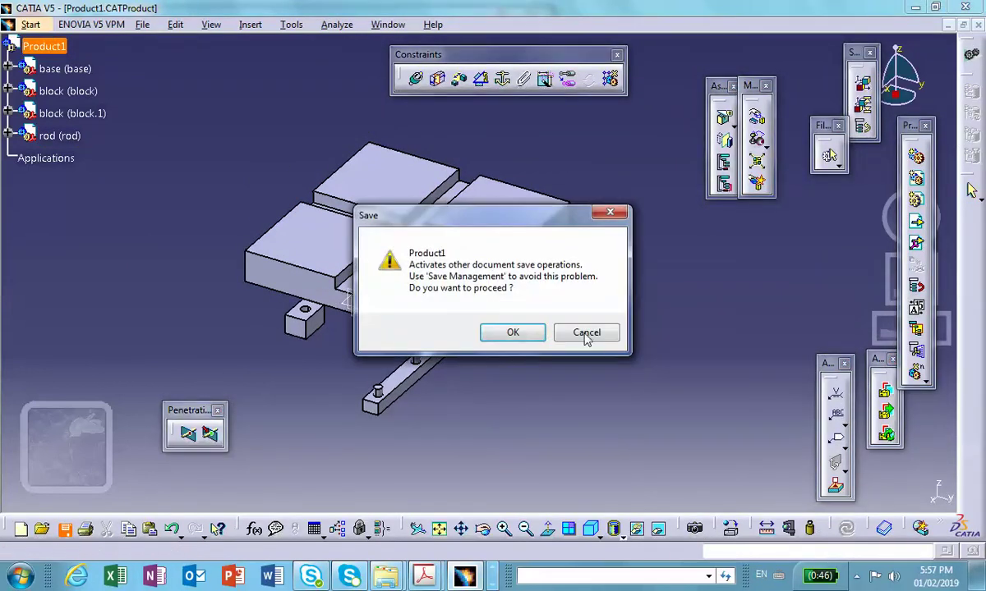
{"action": "left_click", "coordinate": [512, 332]}
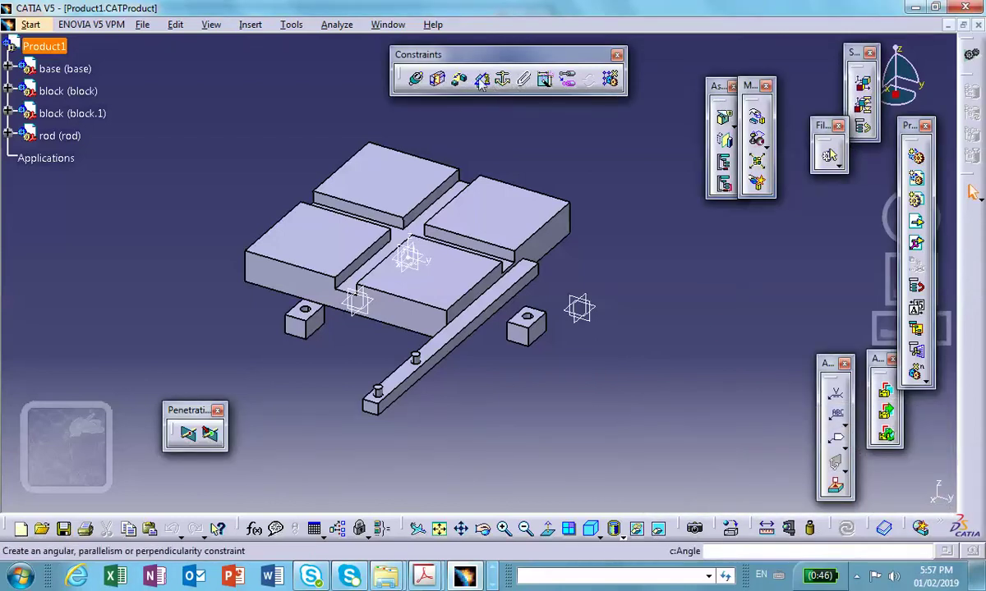
Fix the base component and make the lower edge of block.1 coincident with the matching bottom edge of the base's slot
{"action": "left_click", "coordinate": [503, 78]}
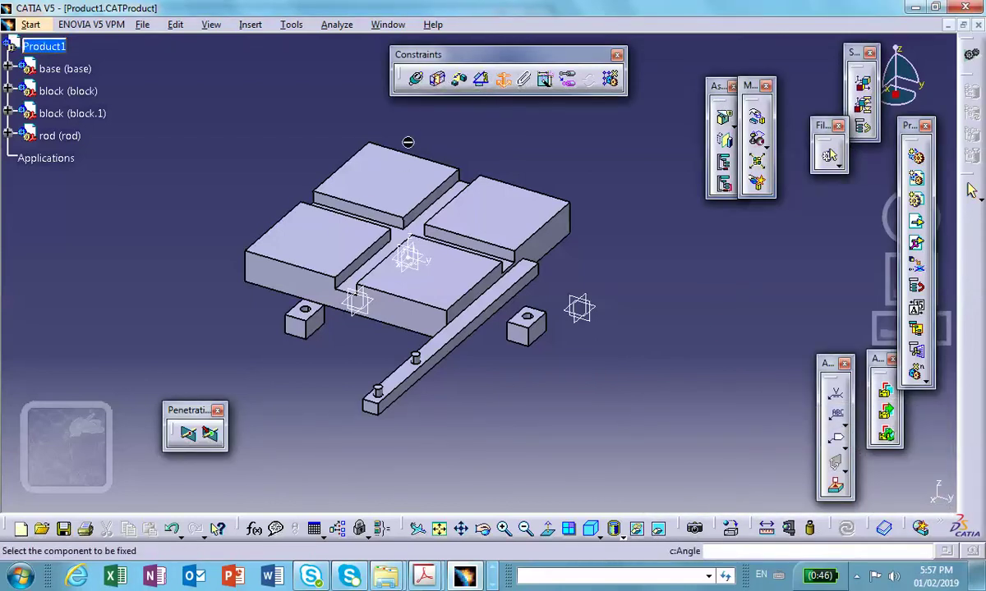
{"action": "left_click", "coordinate": [384, 188]}
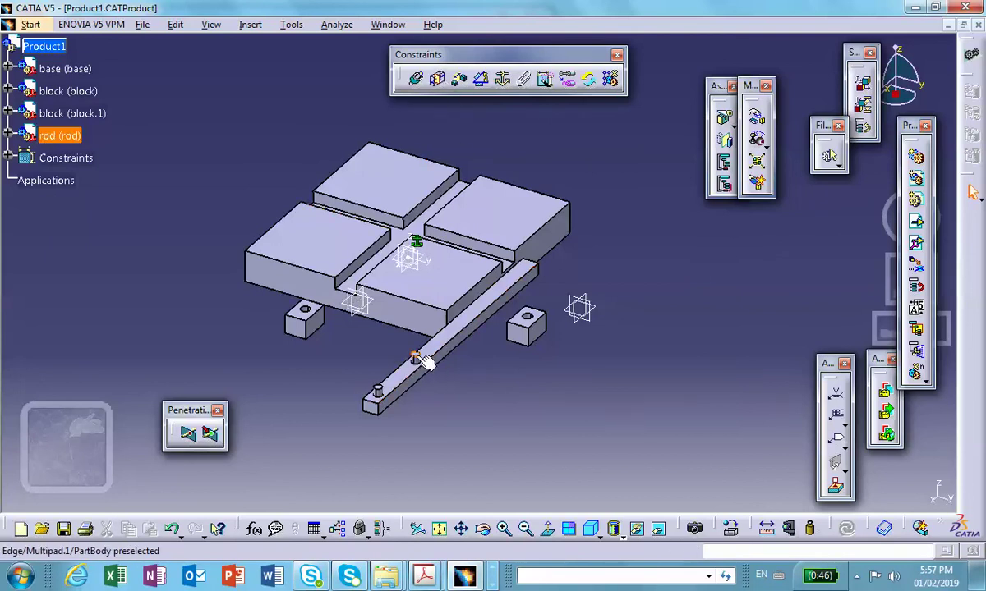
{"action": "left_click", "coordinate": [416, 78]}
{"action": "middle_click_drag", "start_coordinate": [307, 367], "coordinate": [475, 241], "text": "ctrl"}
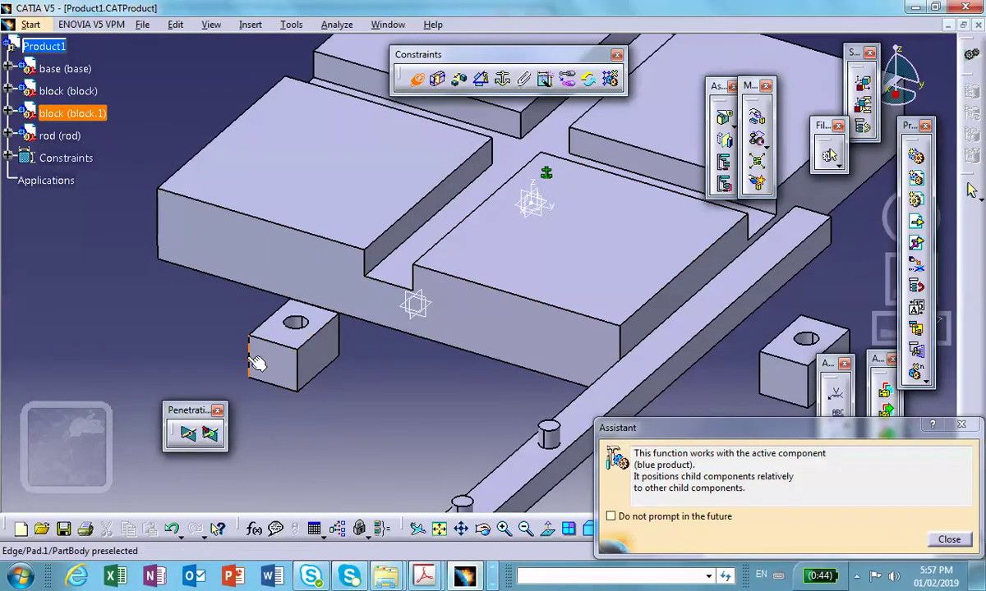
{"action": "left_click", "coordinate": [408, 251]}
{"action": "middle_click_drag", "start_coordinate": [198, 335], "coordinate": [379, 345]}
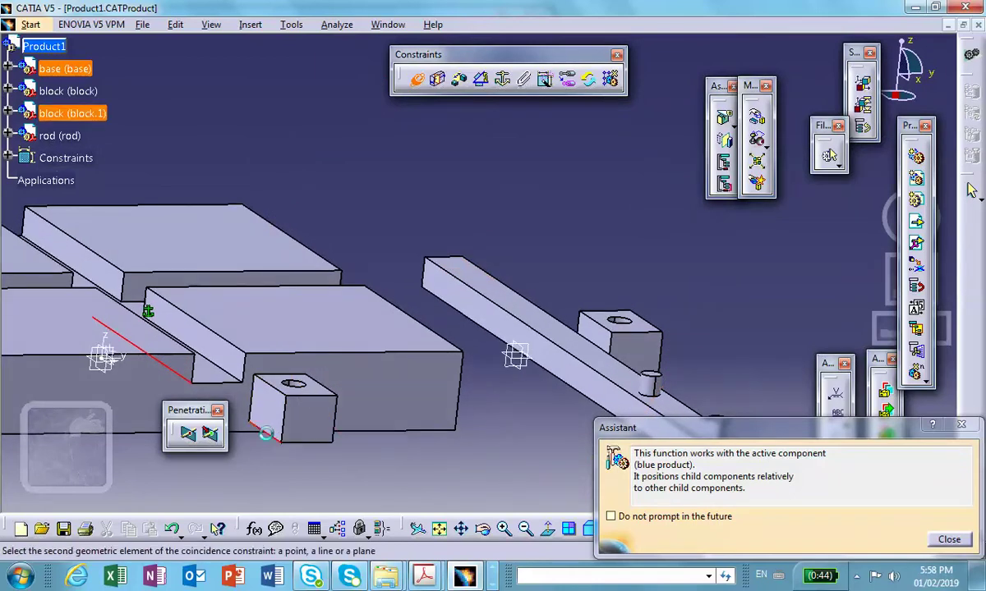
{"action": "left_click", "coordinate": [279, 438]}
{"action": "middle_click_drag", "start_coordinate": [362, 305], "coordinate": [425, 104]}
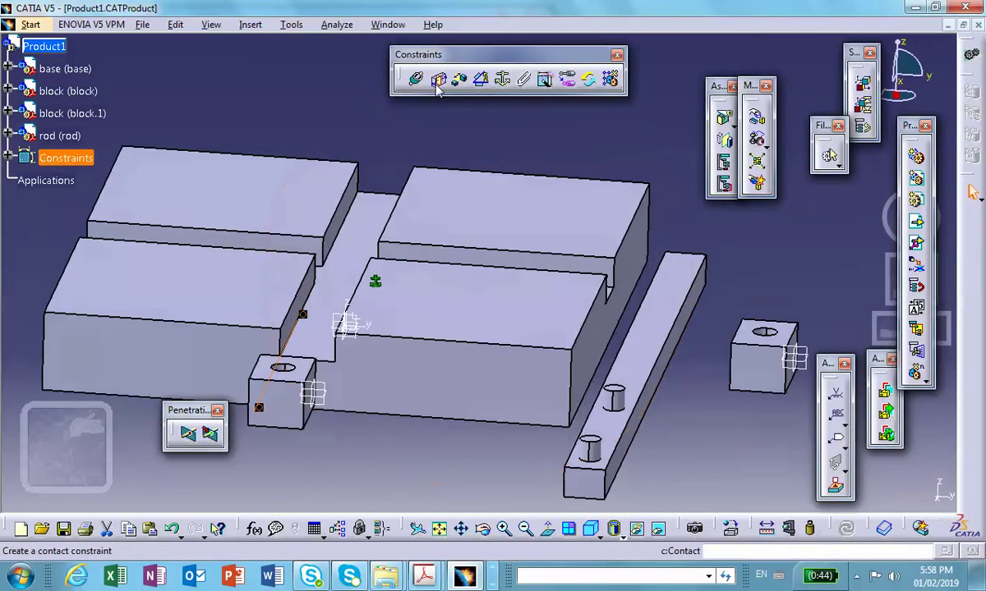
Make the side face of block.1 coincident with the wall of the base's first slot
{"action": "left_click", "coordinate": [418, 80]}
{"action": "middle_click_drag", "start_coordinate": [322, 416], "coordinate": [329, 381]}
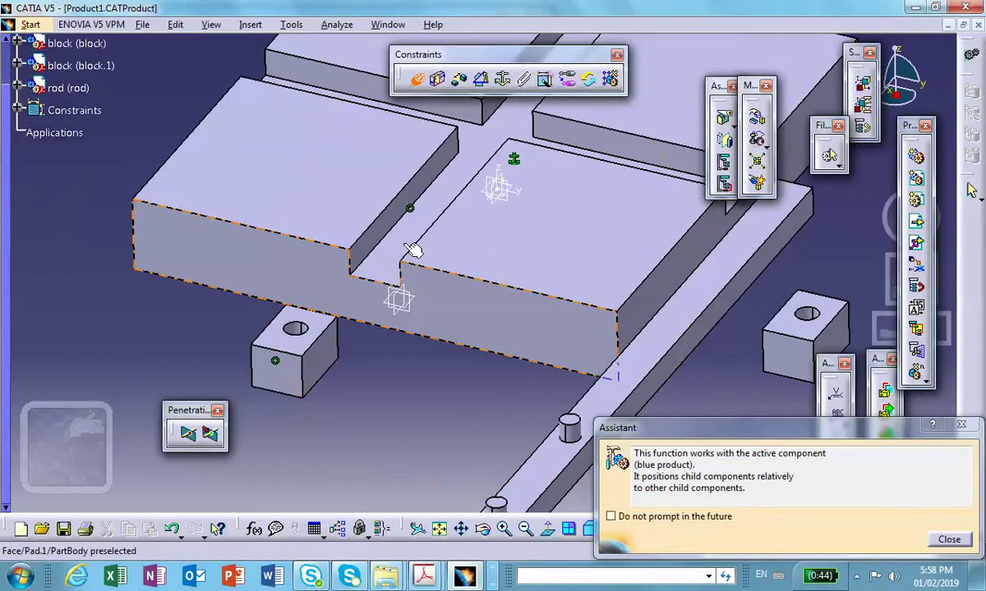
{"action": "left_click", "coordinate": [431, 187]}
{"action": "middle_click_drag", "start_coordinate": [287, 274], "coordinate": [269, 416]}
{"action": "left_click", "coordinate": [269, 416]}
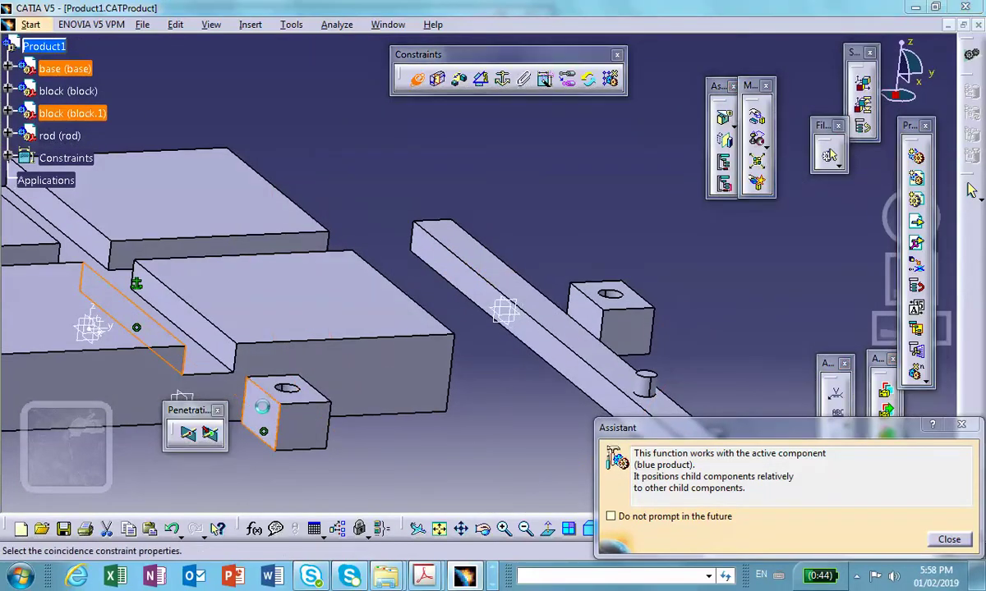
{"action": "left_click", "coordinate": [578, 361]}
{"action": "middle_click_drag", "start_coordinate": [451, 325], "coordinate": [337, 284]}
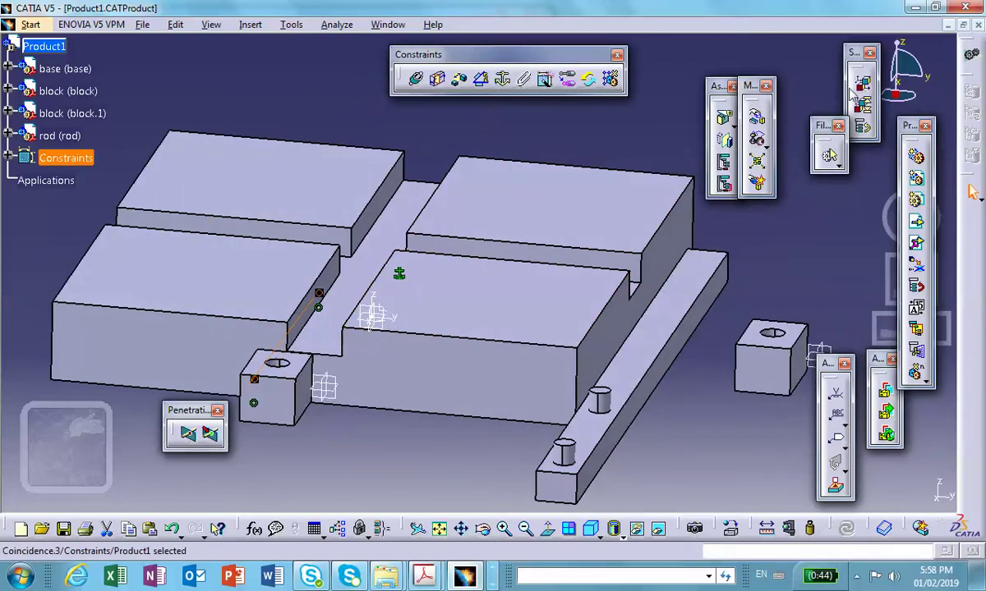
Slide block.1 along the X axis into the base's slot with the Manipulation tool
{"action": "left_click", "coordinate": [757, 116]}
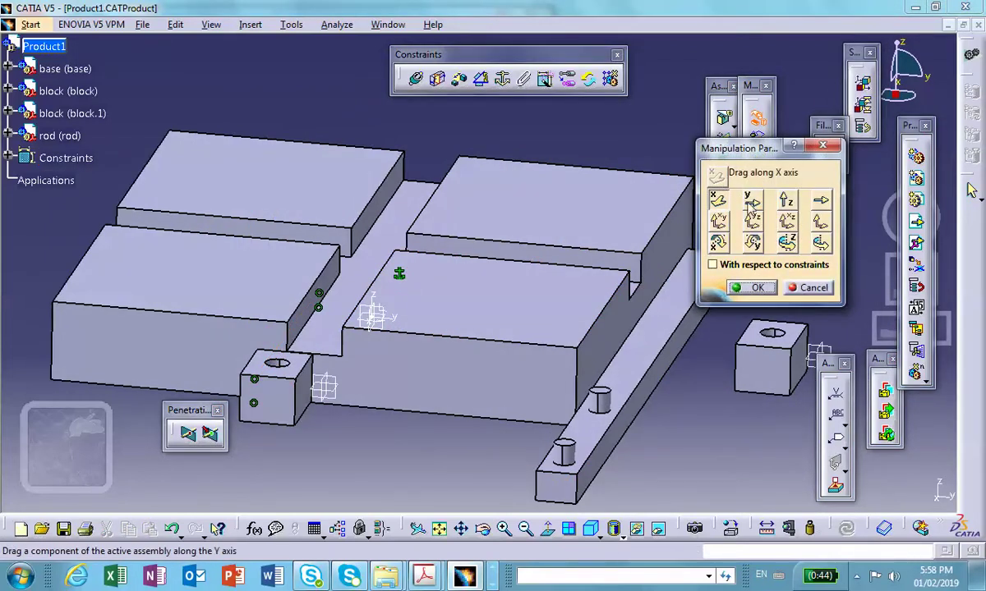
{"action": "left_click_drag", "start_coordinate": [271, 382], "coordinate": [331, 289]}
{"action": "left_click", "coordinate": [755, 289]}
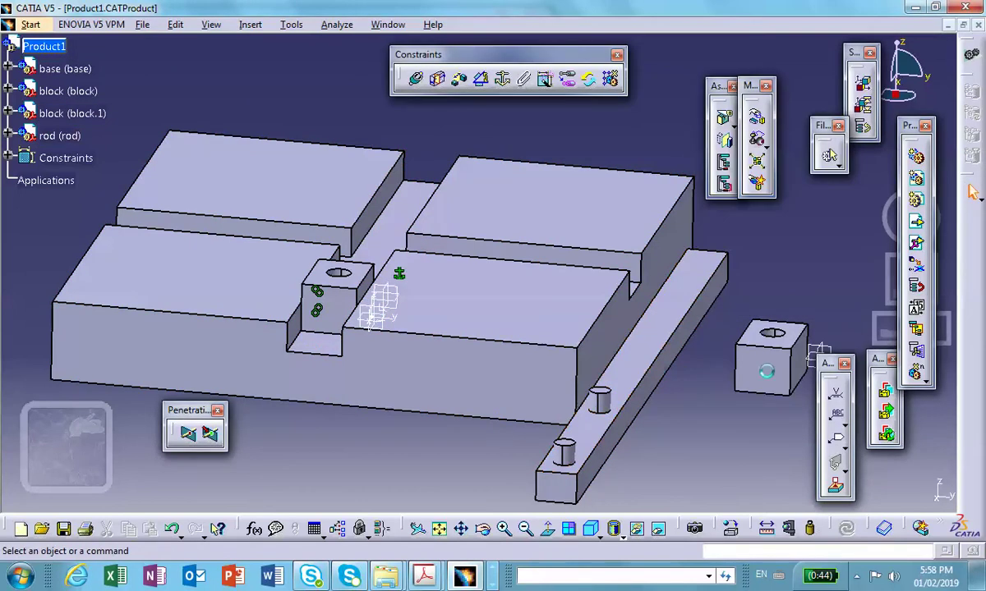
Make the lower edge of the remaining block's narrow side coincident with the bottom edge of the base's cross slot
{"action": "middle_click_drag", "start_coordinate": [744, 270], "coordinate": [662, 292]}
{"action": "middle_click_drag", "start_coordinate": [530, 187], "coordinate": [440, 137]}
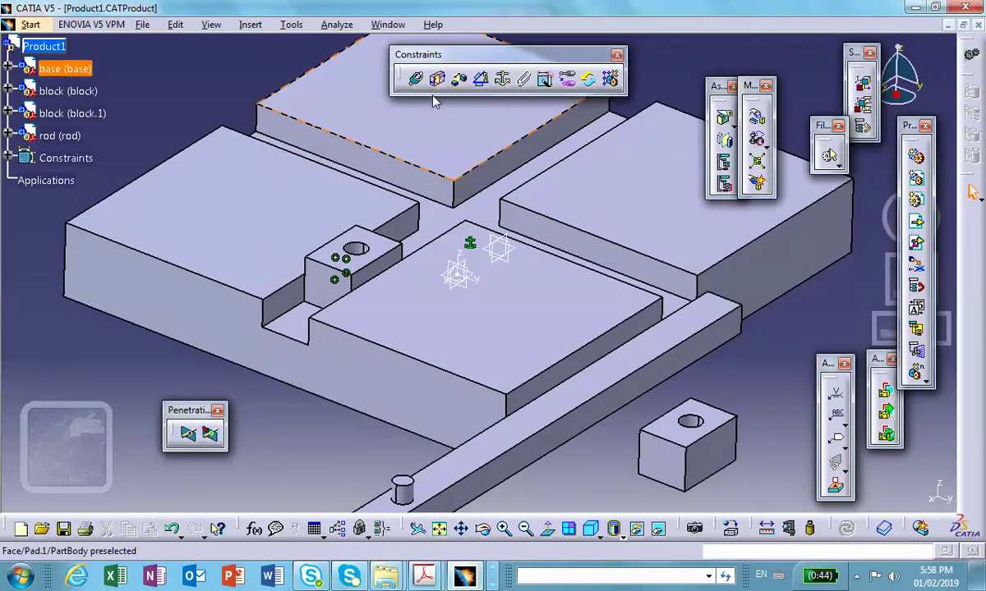
{"action": "left_click", "coordinate": [415, 78]}
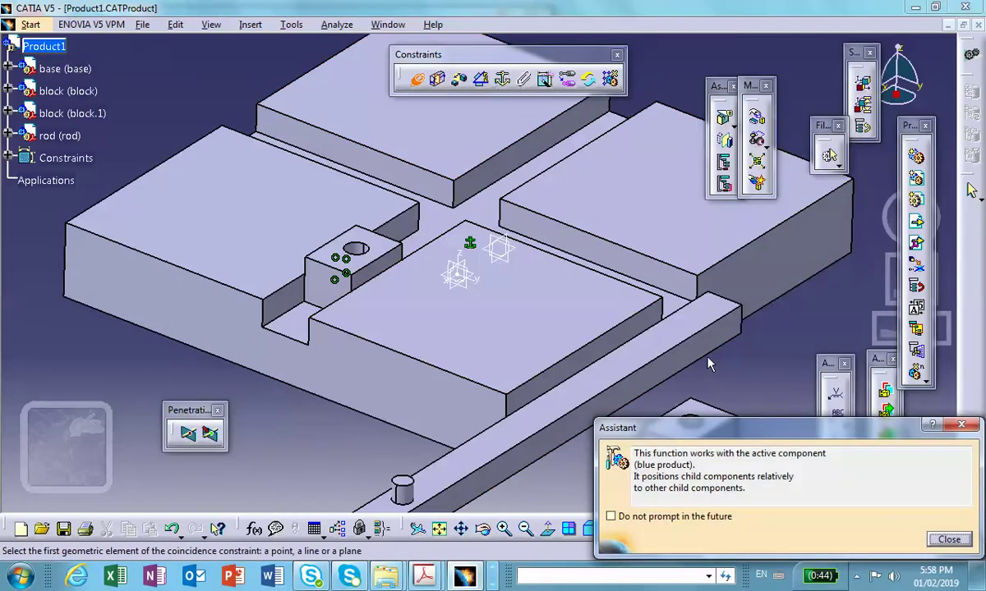
{"action": "left_click", "coordinate": [675, 297]}
{"action": "middle_click_drag", "start_coordinate": [742, 335], "coordinate": [460, 370]}
{"action": "middle_click_drag", "start_coordinate": [662, 284], "coordinate": [447, 152]}
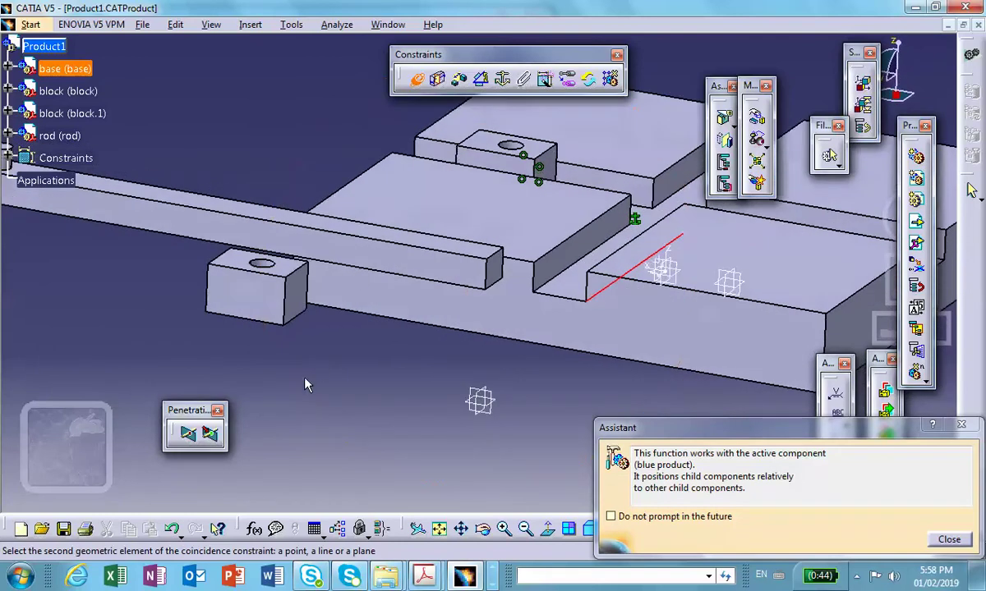
{"action": "left_click", "coordinate": [296, 320]}
{"action": "middle_click_drag", "start_coordinate": [340, 331], "coordinate": [394, 312]}
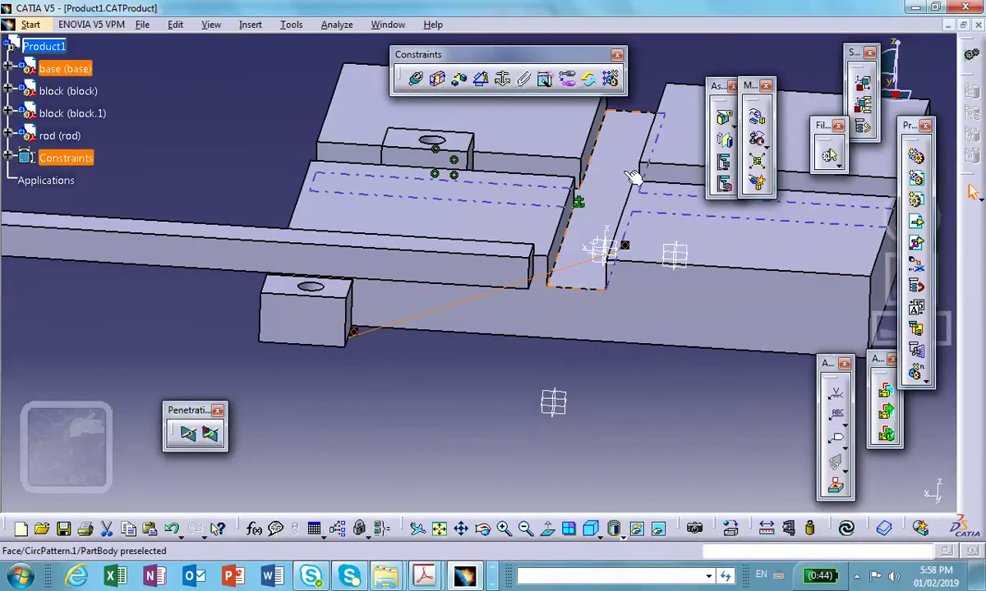
Make the block's narrow side face coincident with the cross slot's wall, using Opposite orientation, and update the assembly
{"action": "left_click", "coordinate": [417, 78]}
{"action": "middle_click_drag", "start_coordinate": [462, 309], "coordinate": [294, 291]}
{"action": "left_click", "coordinate": [575, 218]}
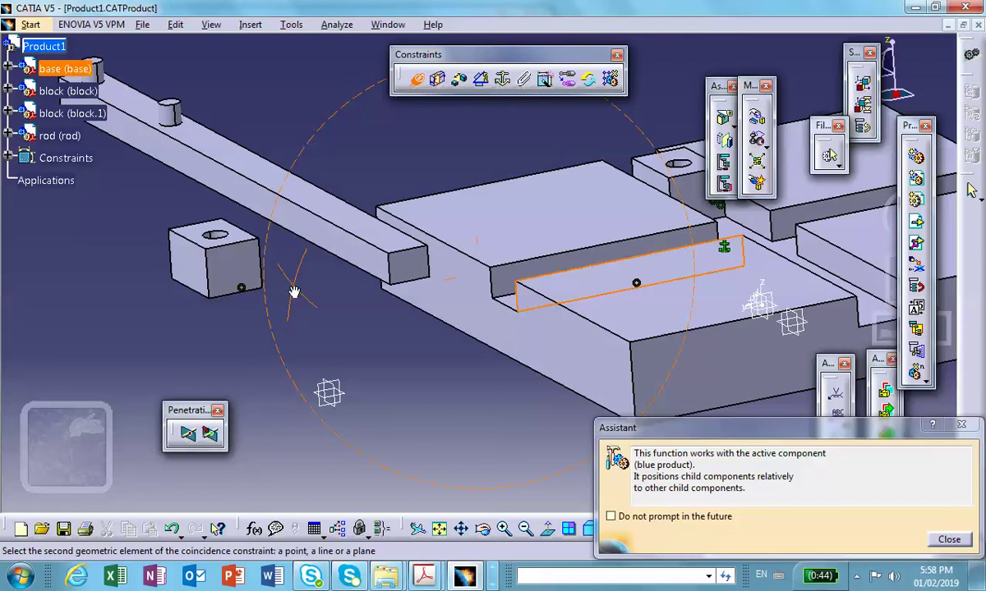
{"action": "middle_click_drag", "start_coordinate": [294, 292], "coordinate": [302, 298]}
{"action": "left_click", "coordinate": [236, 275]}
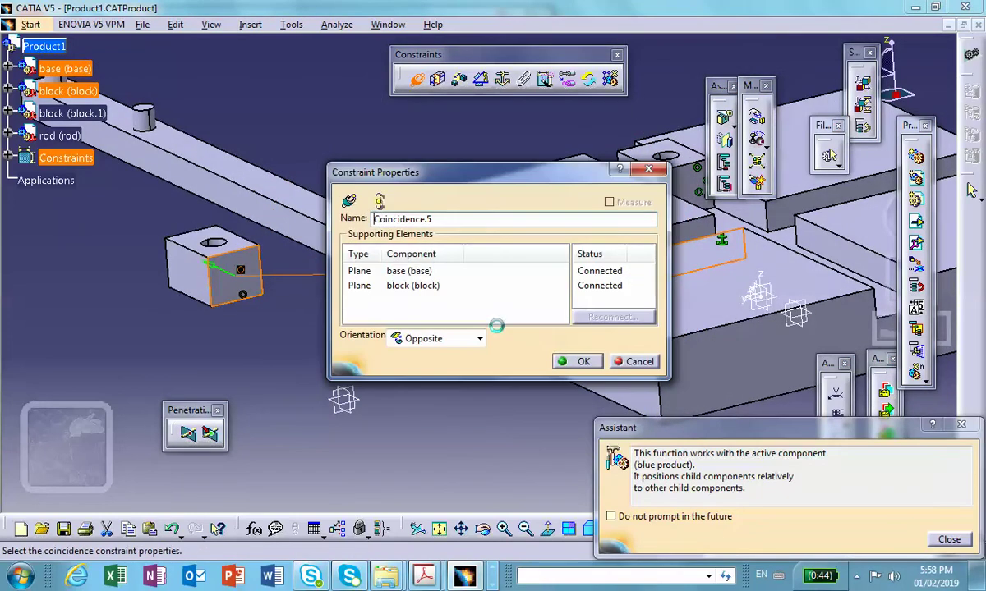
{"action": "left_click", "coordinate": [576, 361]}
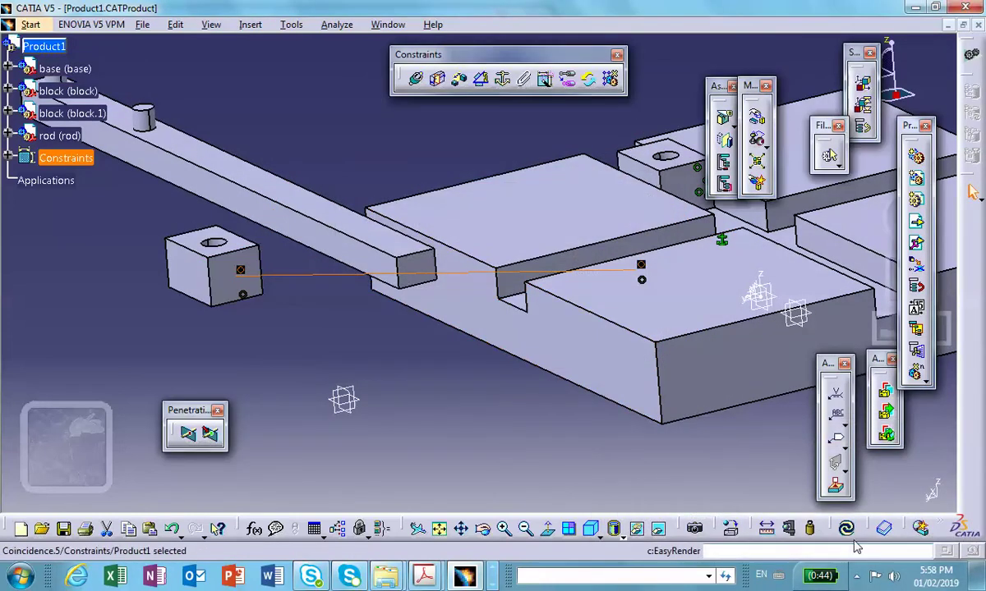
{"action": "left_click", "coordinate": [846, 528]}
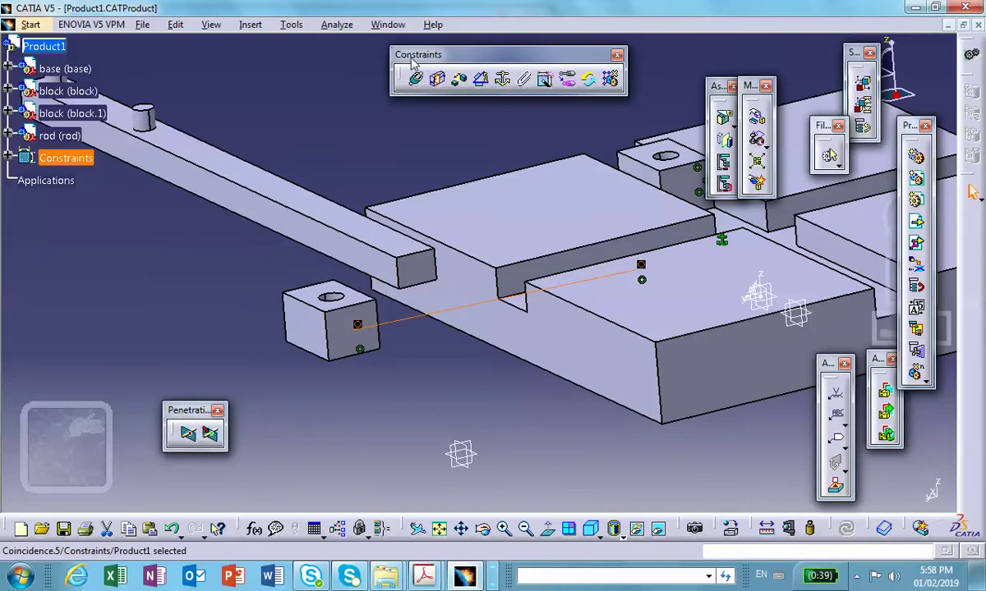
Try sliding the block along the Y axis into the base's cross slot
{"action": "left_click", "coordinate": [756, 115]}
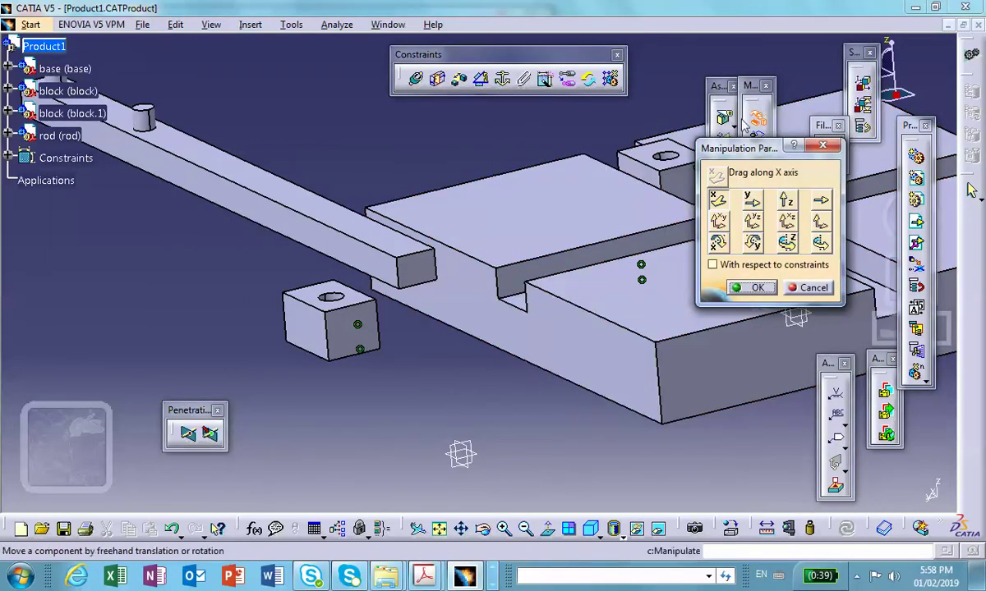
{"action": "left_click", "coordinate": [751, 199]}
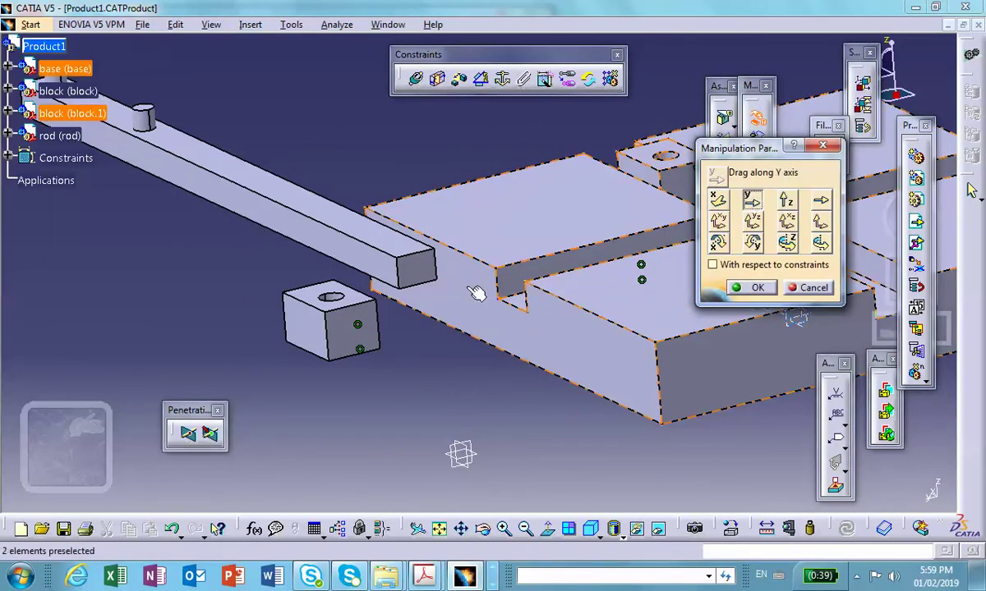
{"action": "left_click_drag", "start_coordinate": [359, 331], "coordinate": [577, 256]}
{"action": "middle_click_drag", "start_coordinate": [541, 301], "coordinate": [657, 315]}
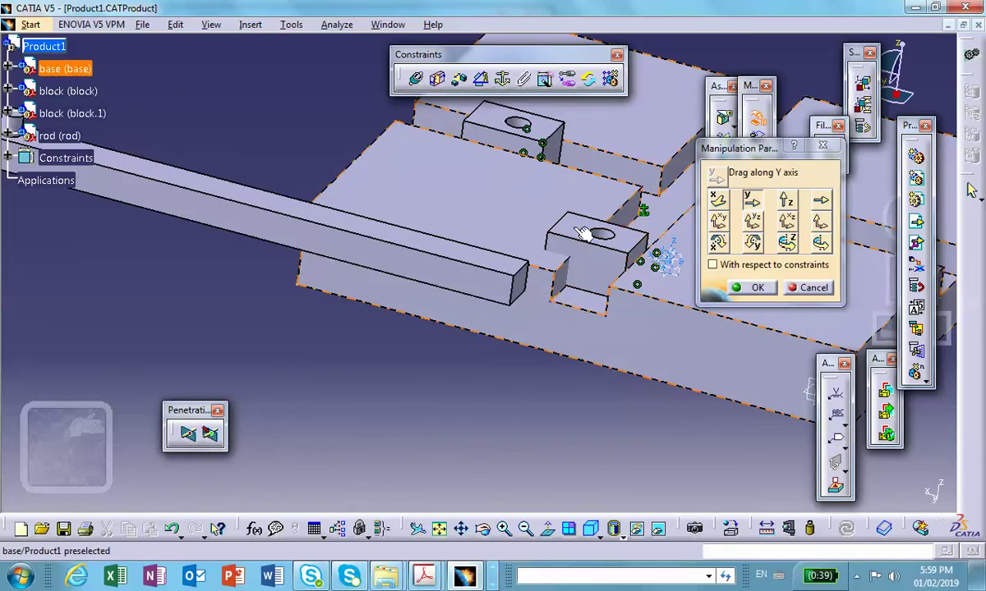
{"action": "left_click", "coordinate": [806, 288]}
Delete the two coincidence constraints between the base and block, Coincidence.5 and Coincidence.4
{"action": "left_click", "coordinate": [10, 157]}
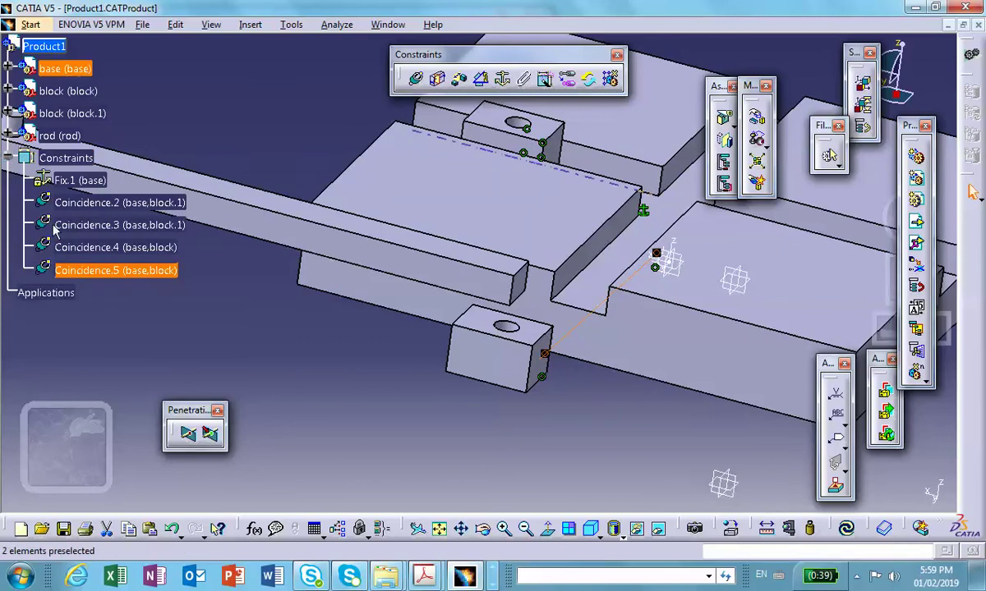
{"action": "left_click", "coordinate": [94, 278]}
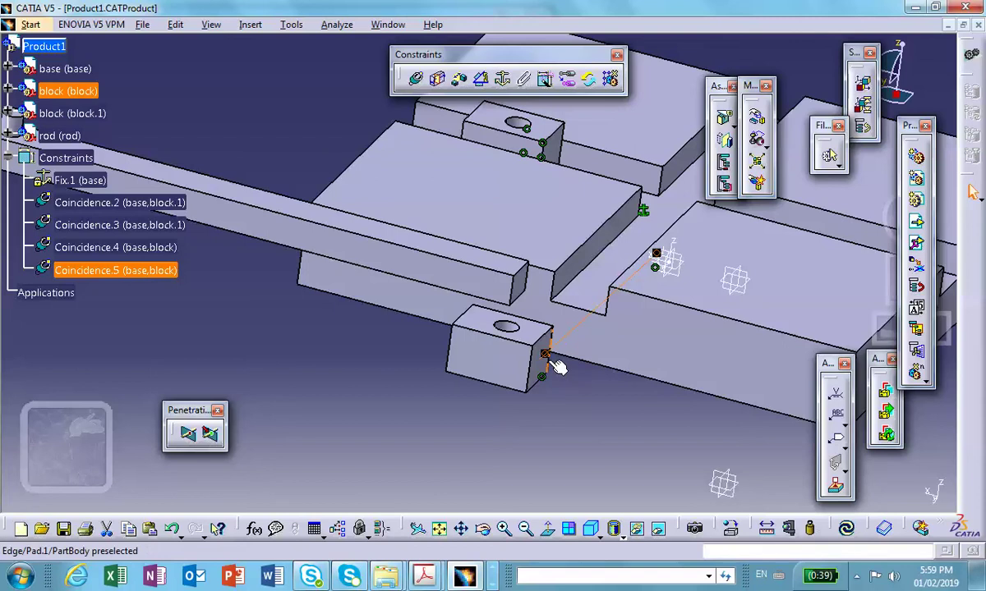
{"action": "right_click", "coordinate": [120, 267]}
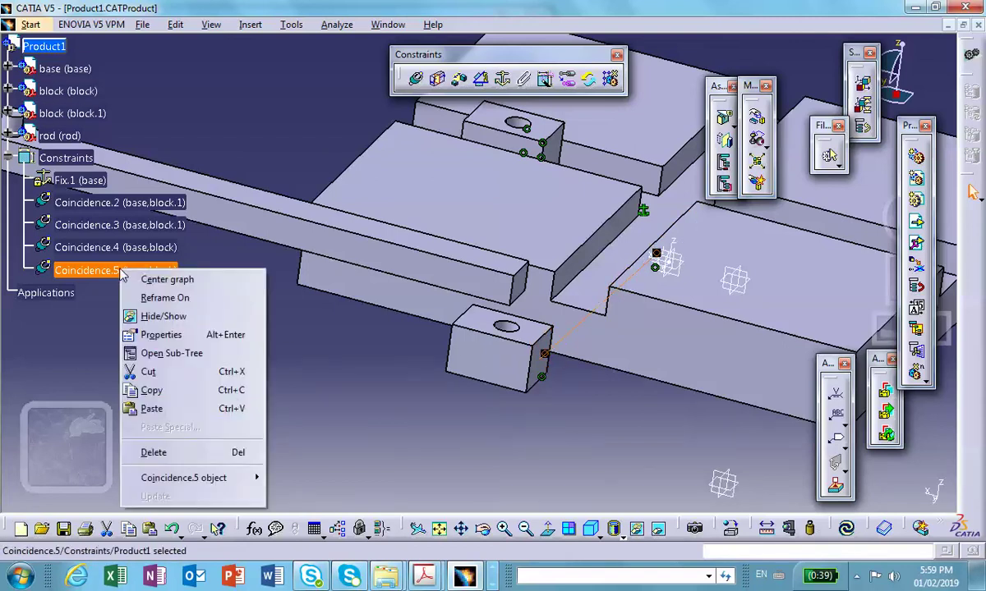
{"action": "left_click", "coordinate": [171, 455]}
{"action": "left_click", "coordinate": [140, 248]}
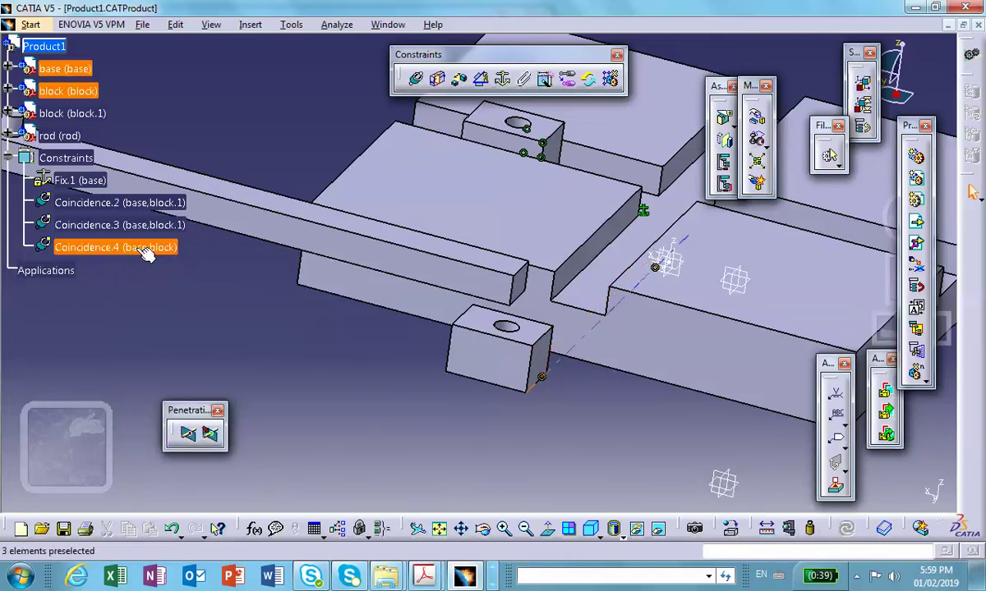
{"action": "right_click", "coordinate": [138, 249]}
{"action": "left_click", "coordinate": [198, 434]}
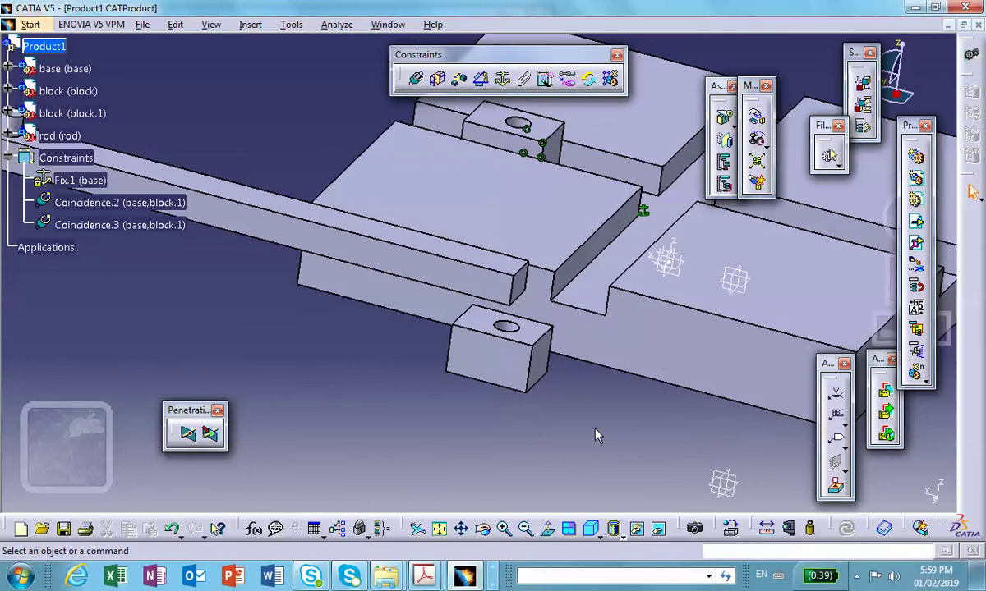
Make the block's longer lower edge coincident with the bottom edge of the base's cross slot
{"action": "left_click", "coordinate": [418, 79]}
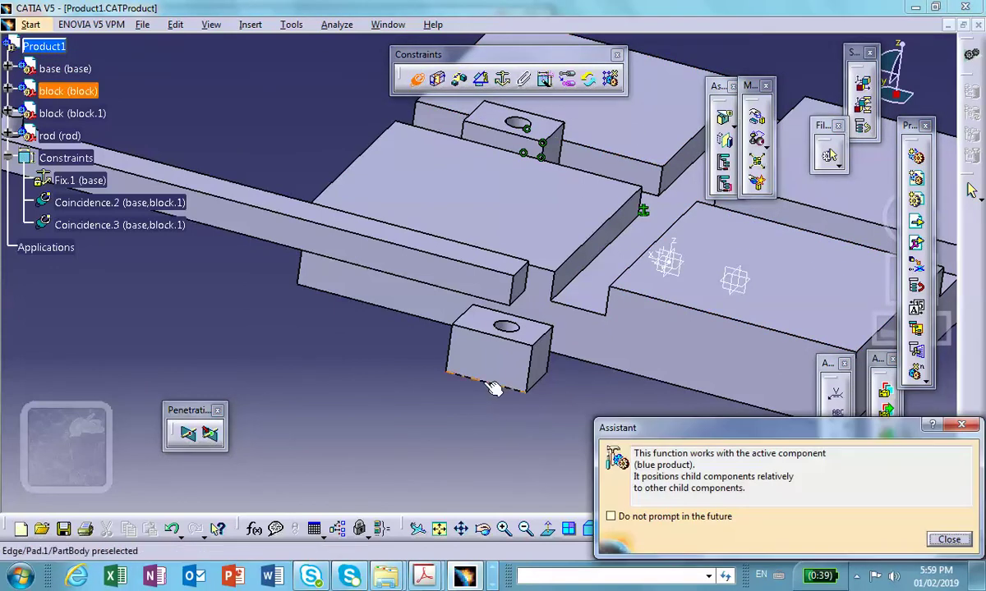
{"action": "middle_click_drag", "start_coordinate": [583, 330], "coordinate": [565, 228]}
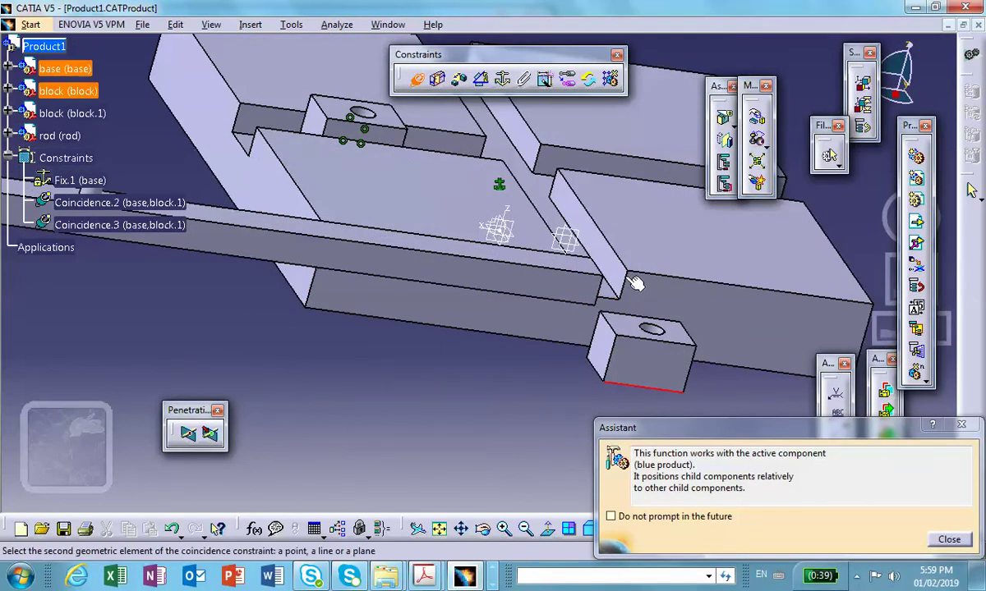
{"action": "left_click", "coordinate": [573, 224]}
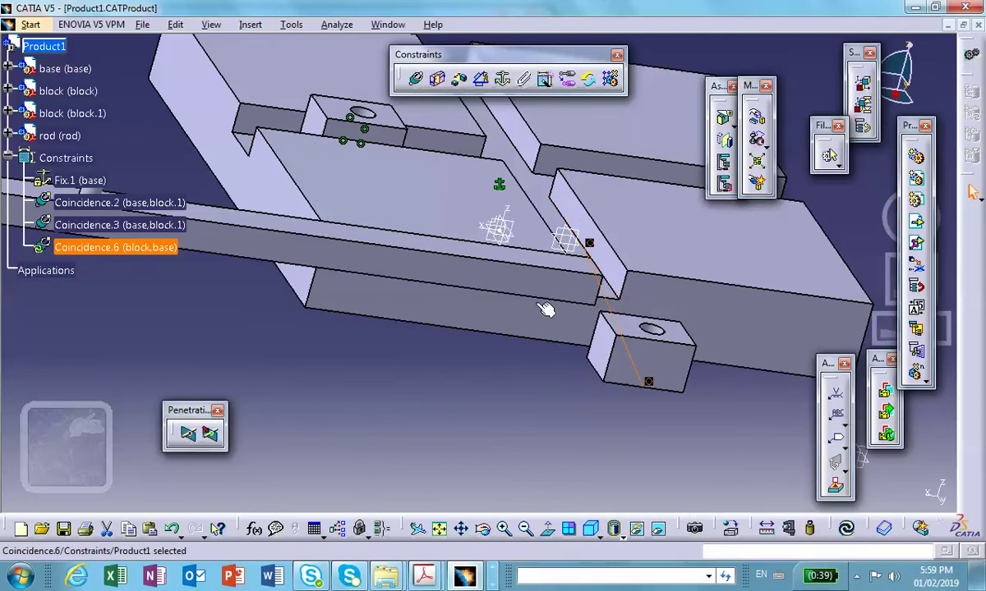
Make the block's longer side face coincident with the cross slot's wall and update the assembly
{"action": "left_click", "coordinate": [416, 79]}
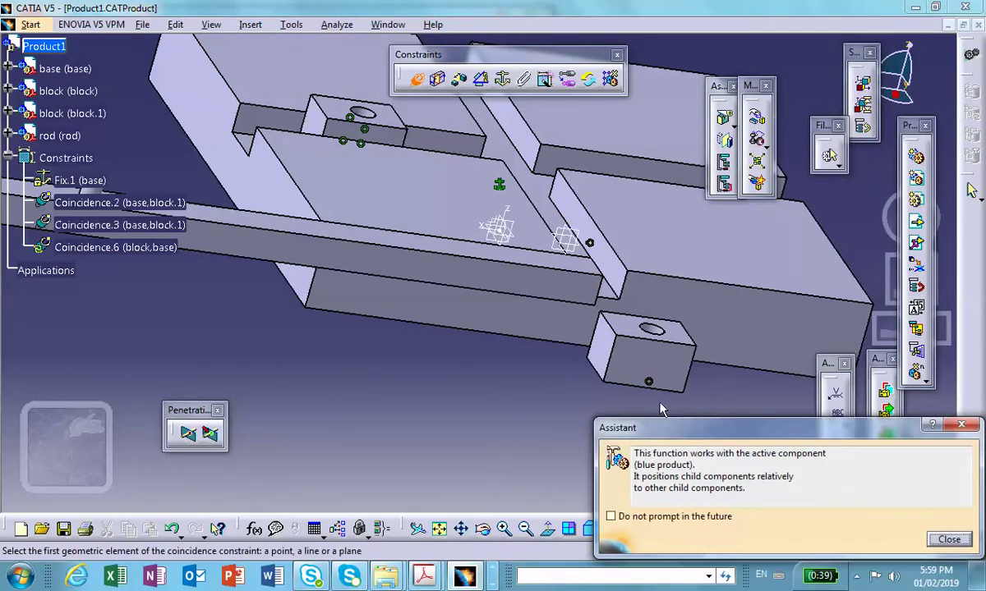
{"action": "left_click", "coordinate": [653, 361]}
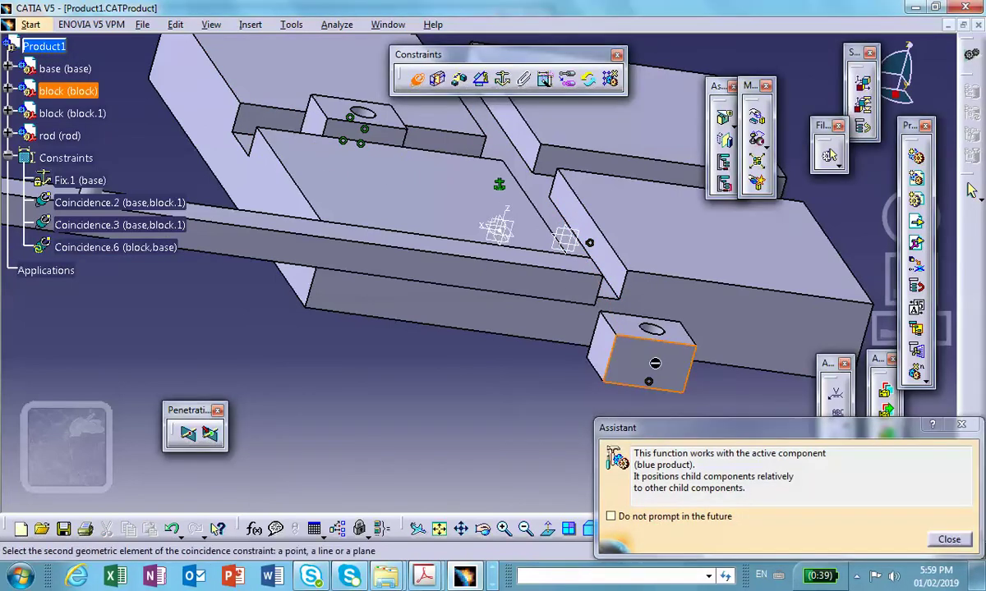
{"action": "left_click", "coordinate": [618, 271]}
{"action": "left_click", "coordinate": [578, 359]}
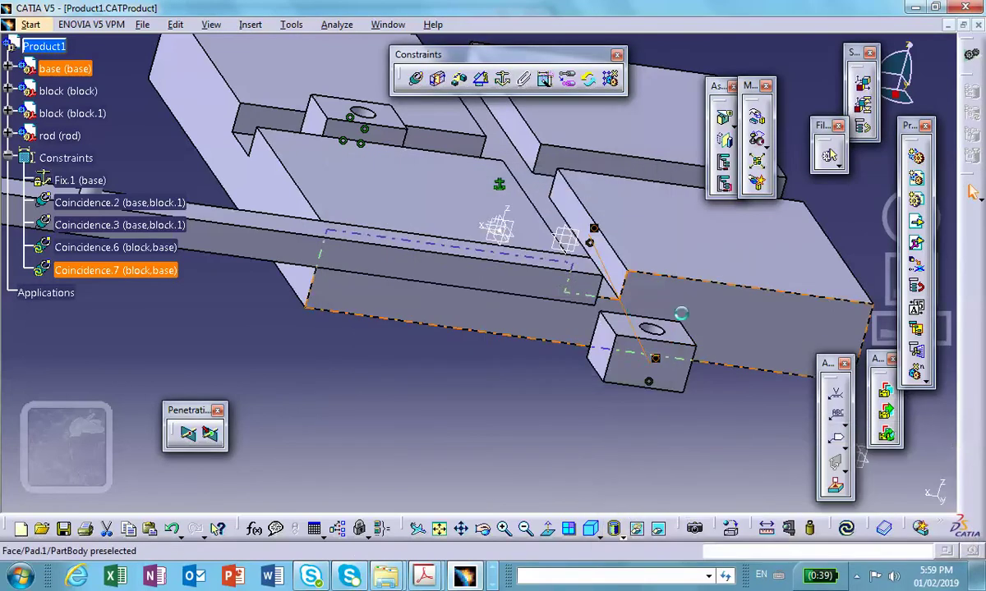
{"action": "left_click", "coordinate": [846, 528]}
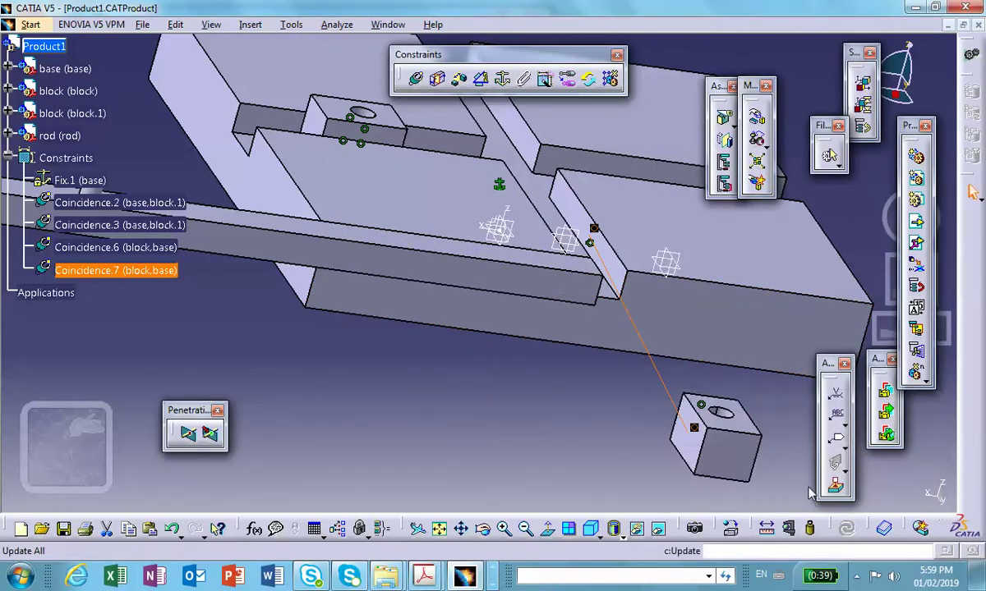
Reverse the direction of the face coincidence between the block and the cross slot's wall, and update the assembly
{"action": "middle_click_drag", "start_coordinate": [761, 409], "coordinate": [610, 372]}
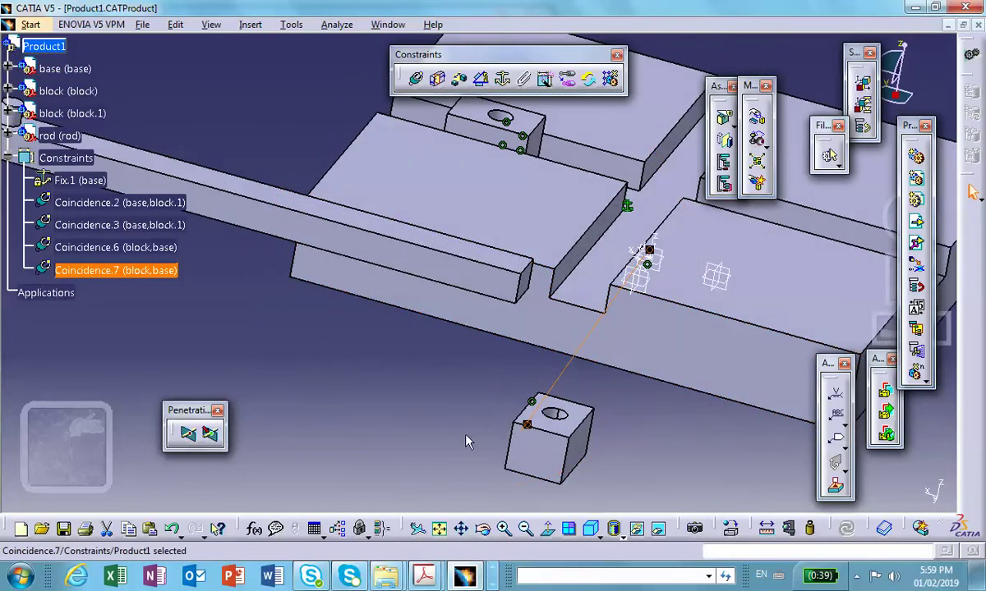
{"action": "double_click", "coordinate": [124, 270]}
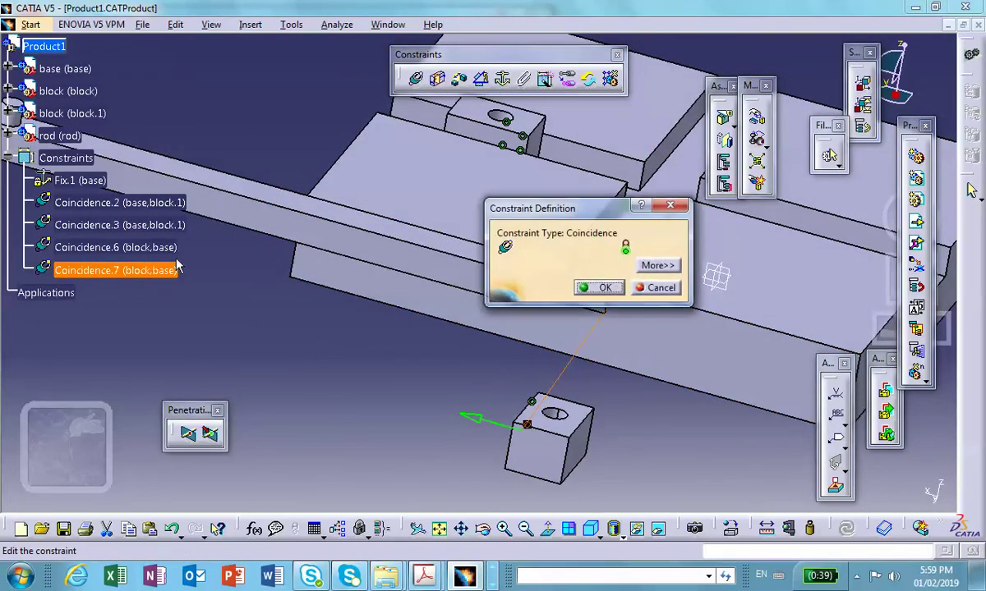
{"action": "left_click", "coordinate": [480, 420]}
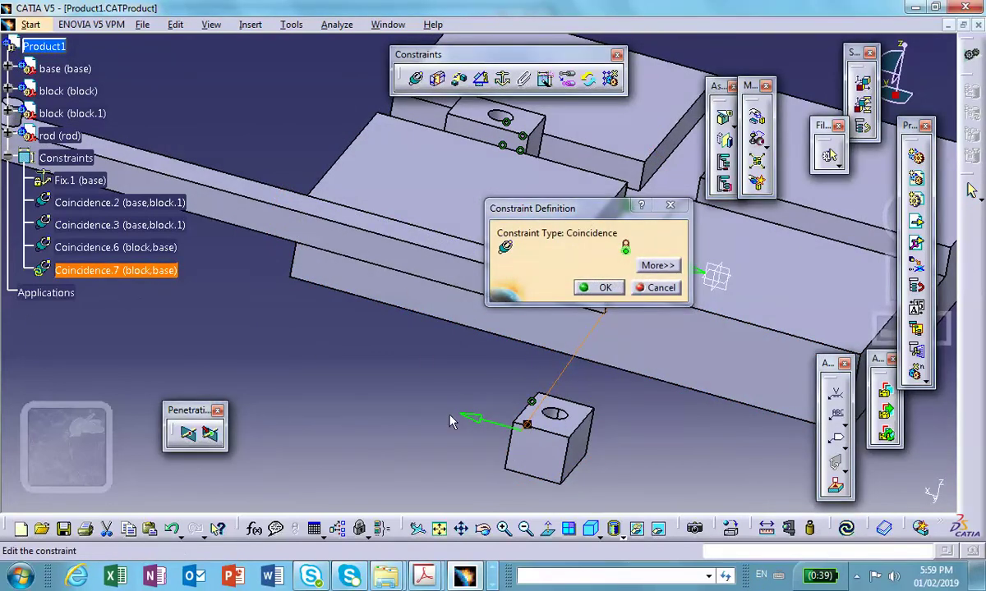
{"action": "left_click_drag", "start_coordinate": [542, 215], "coordinate": [336, 198]}
{"action": "left_click", "coordinate": [398, 272]}
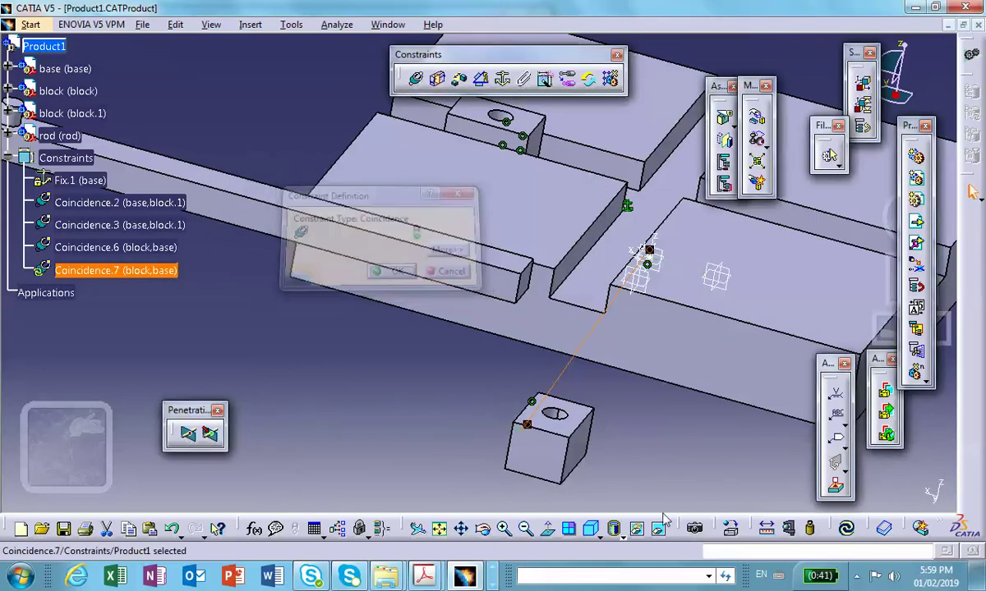
{"action": "left_click", "coordinate": [842, 528]}
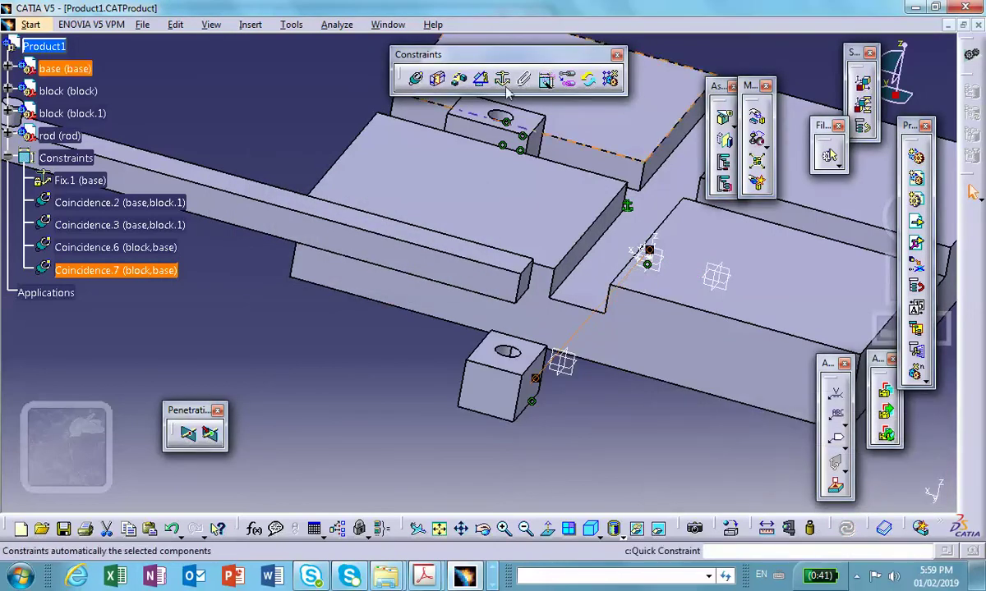
Move the block that sits outside the base along the Y axis into the near end of its slot
{"action": "left_click", "coordinate": [758, 120]}
{"action": "left_click", "coordinate": [752, 199]}
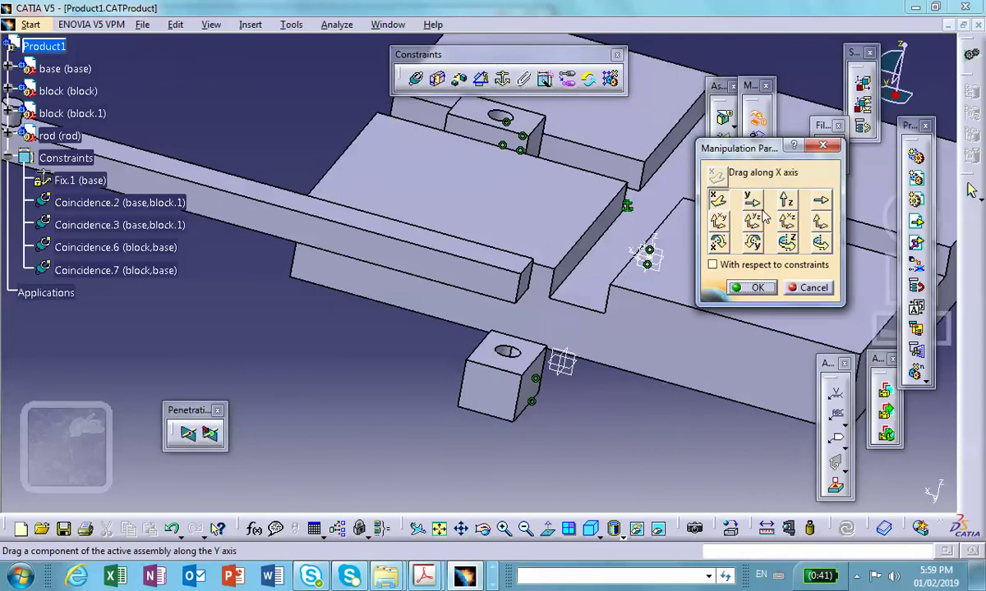
{"action": "left_click_drag", "start_coordinate": [503, 408], "coordinate": [645, 259]}
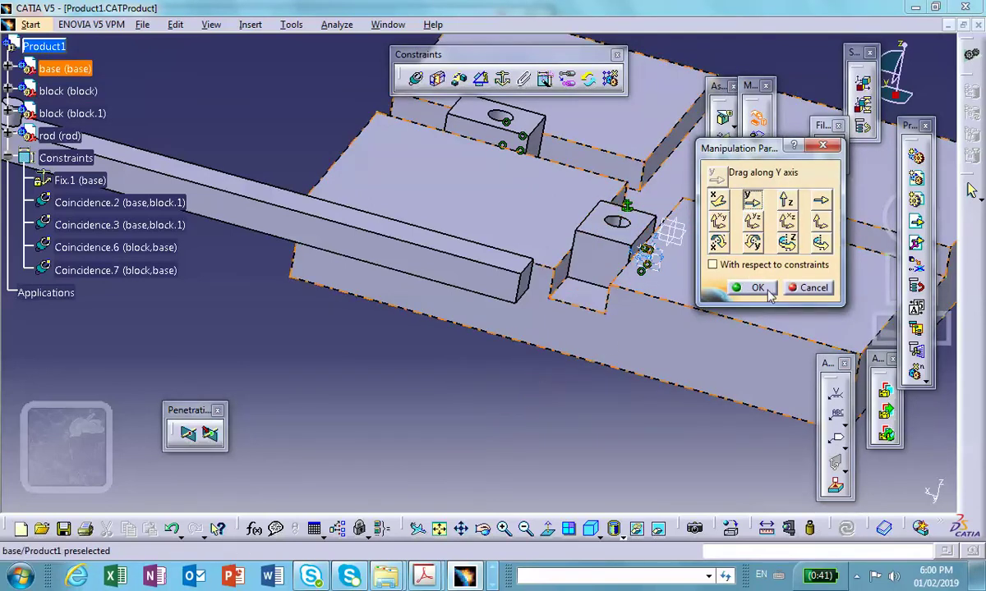
{"action": "left_click", "coordinate": [768, 290]}
Make the axis of the rod's end pin coincident with the hole axis of the far block, block.1
{"action": "middle_click_drag", "start_coordinate": [451, 308], "coordinate": [305, 228]}
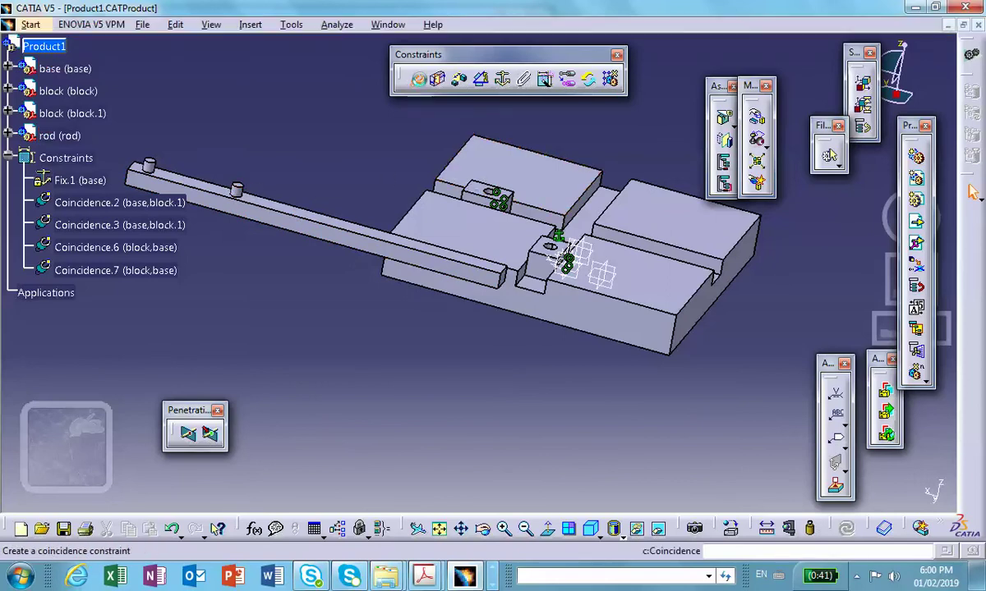
{"action": "left_click", "coordinate": [419, 78]}
{"action": "middle_click_drag", "start_coordinate": [379, 133], "coordinate": [433, 163]}
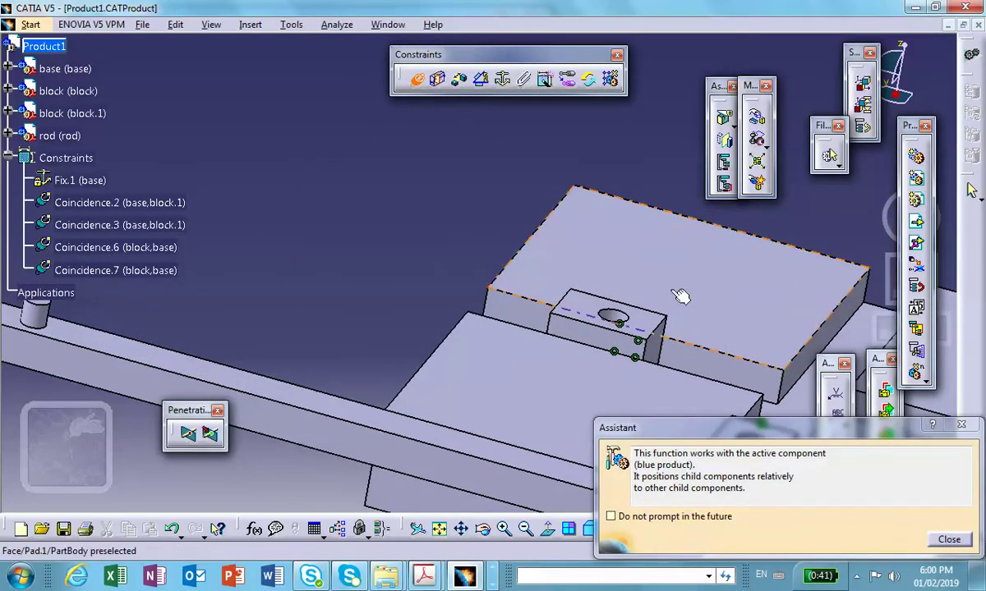
{"action": "middle_click_drag", "start_coordinate": [389, 272], "coordinate": [776, 253]}
{"action": "left_click", "coordinate": [206, 250]}
{"action": "middle_click_drag", "start_coordinate": [539, 274], "coordinate": [312, 287]}
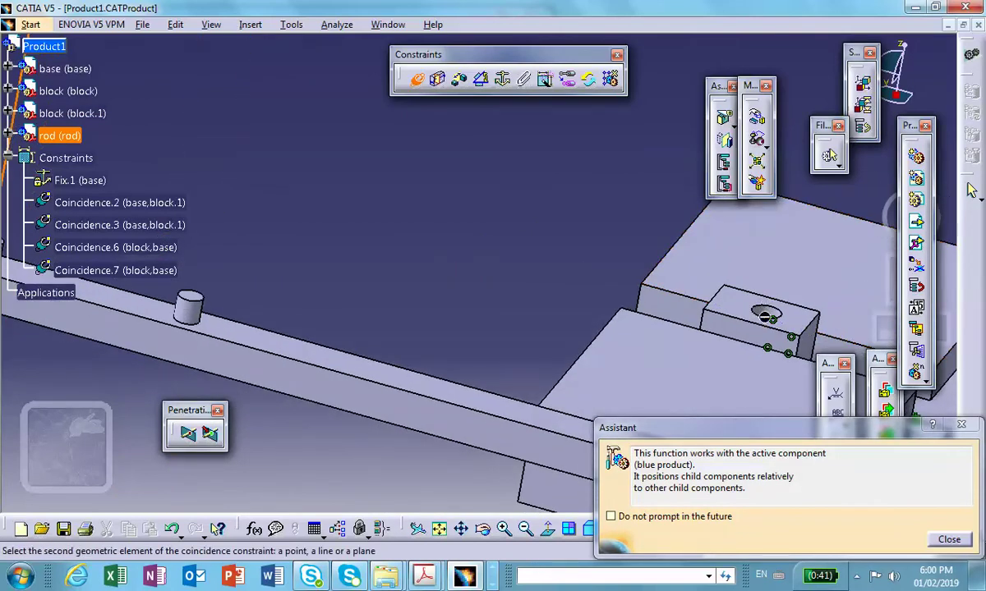
{"action": "left_click", "coordinate": [766, 315]}
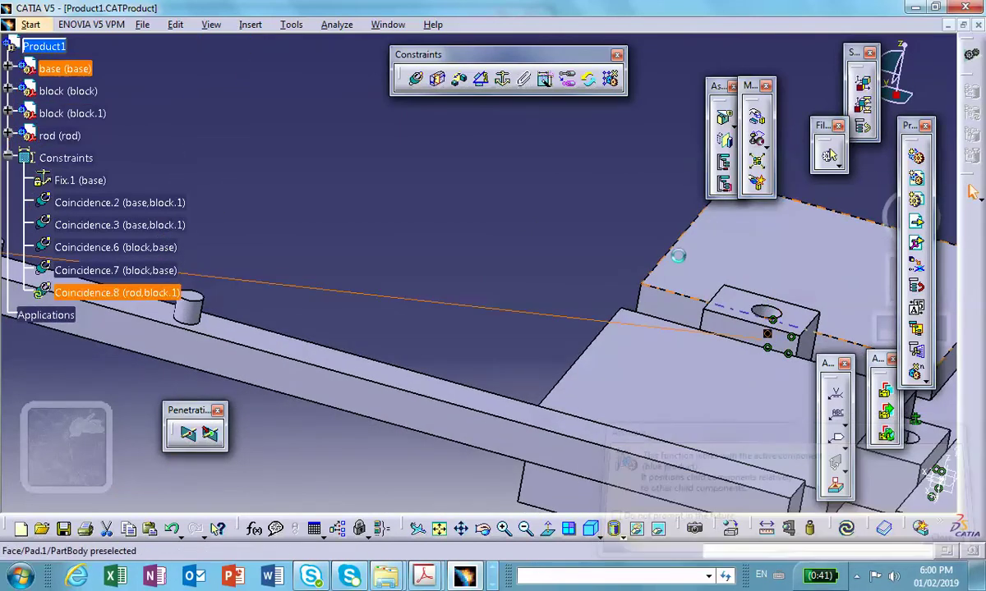
Make the top face of block.1 coincident with the rod's pin-side face, using Same orientation, and update the assembly
{"action": "left_click", "coordinate": [414, 78]}
{"action": "left_click", "coordinate": [755, 306]}
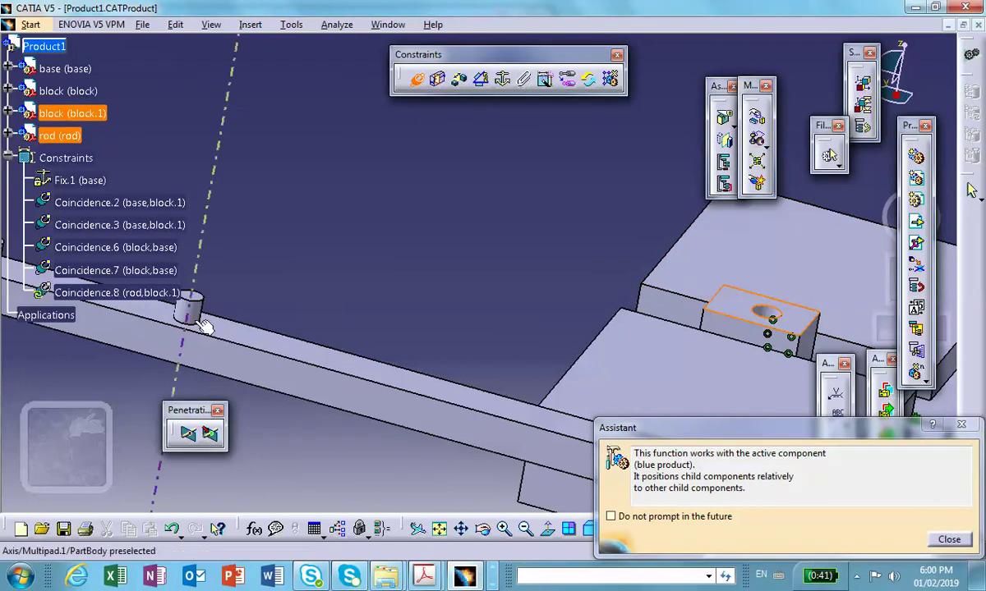
{"action": "left_click", "coordinate": [237, 335]}
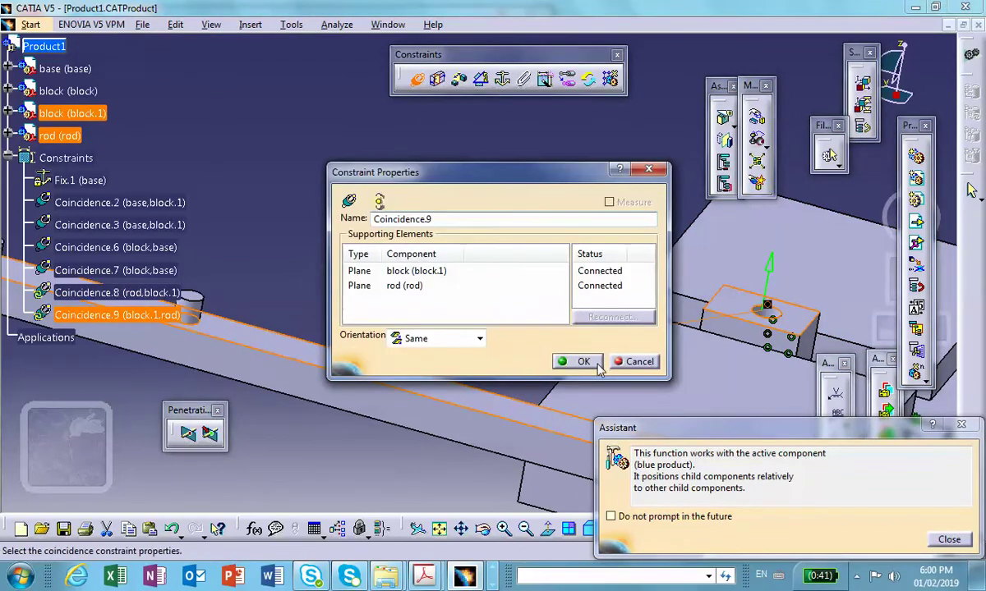
{"action": "left_click", "coordinate": [598, 366]}
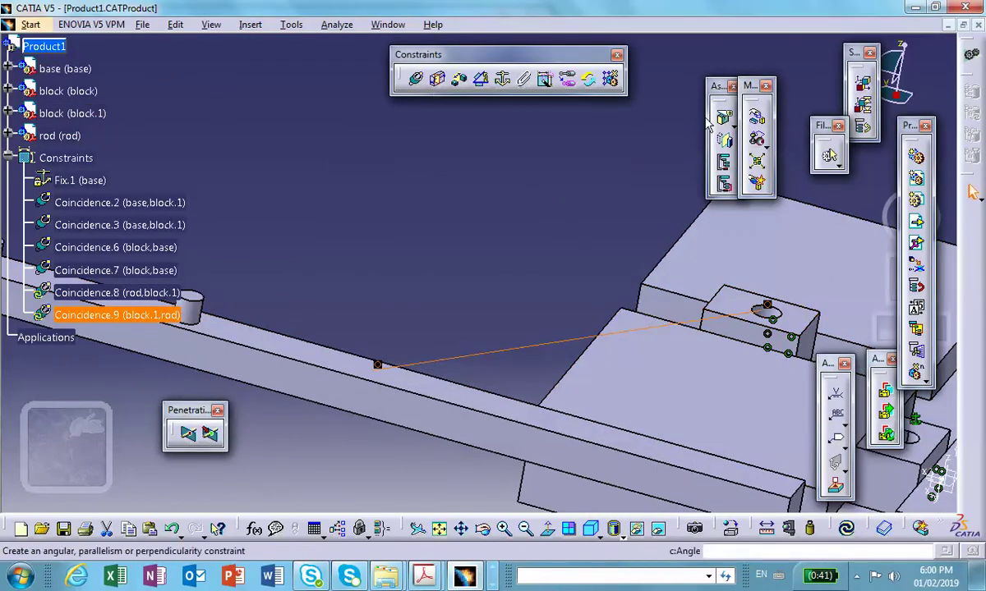
{"action": "left_click", "coordinate": [846, 528]}
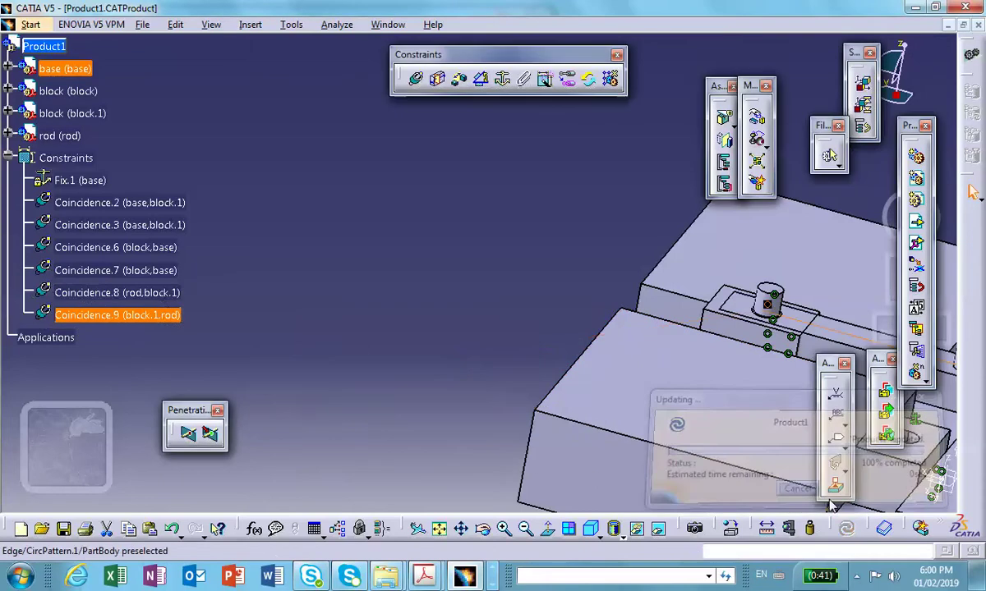
Reverse the direction of the face coincidence between block.1 and the rod, and update the assembly
{"action": "double_click", "coordinate": [90, 315]}
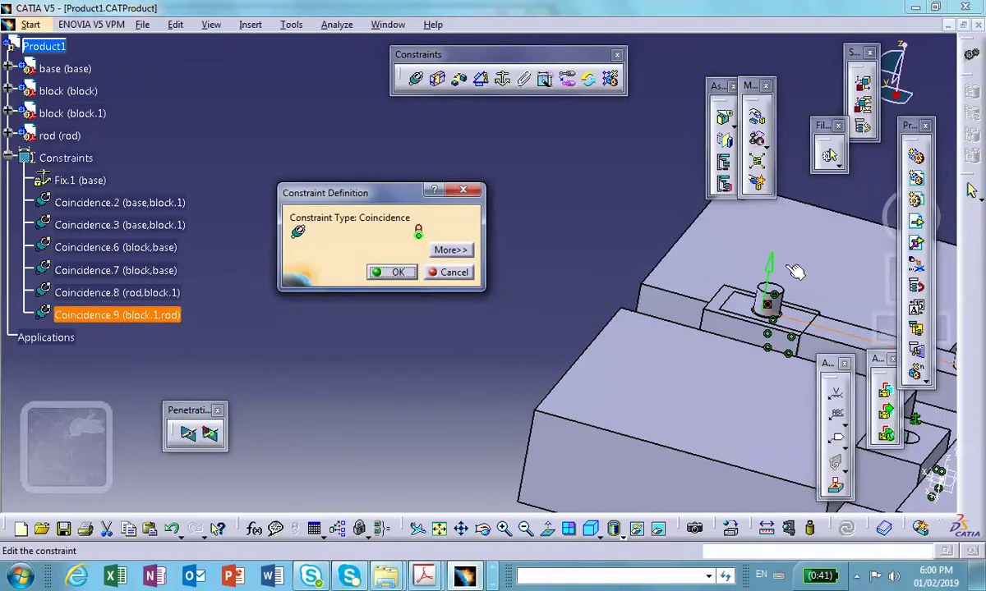
{"action": "left_click", "coordinate": [386, 273]}
{"action": "left_click", "coordinate": [848, 534]}
Make the axis of the rod's second pin coincident with the hole axis of the near block and update the assembly
{"action": "middle_click_drag", "start_coordinate": [765, 420], "coordinate": [416, 276]}
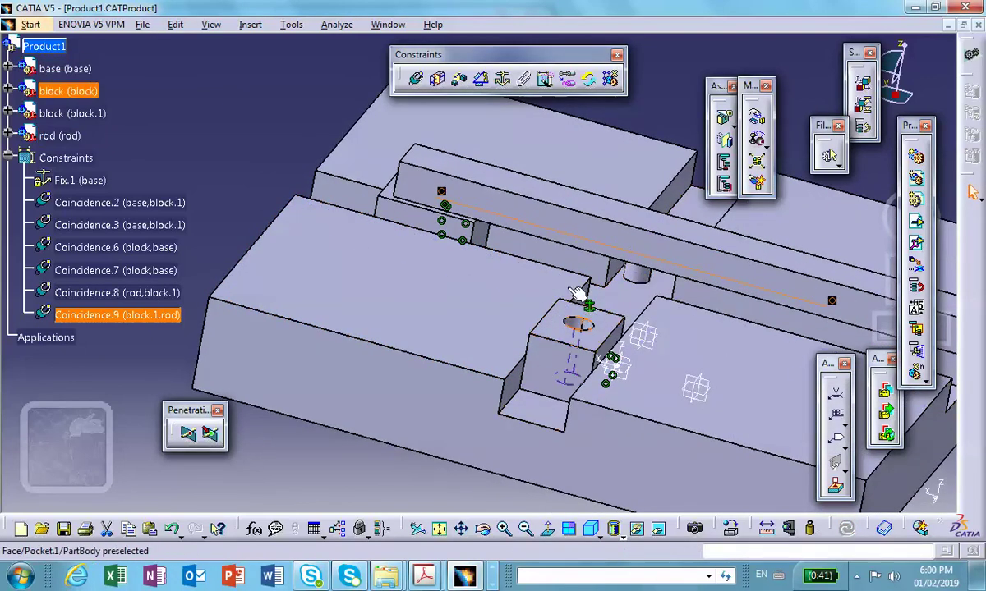
{"action": "left_click", "coordinate": [417, 79]}
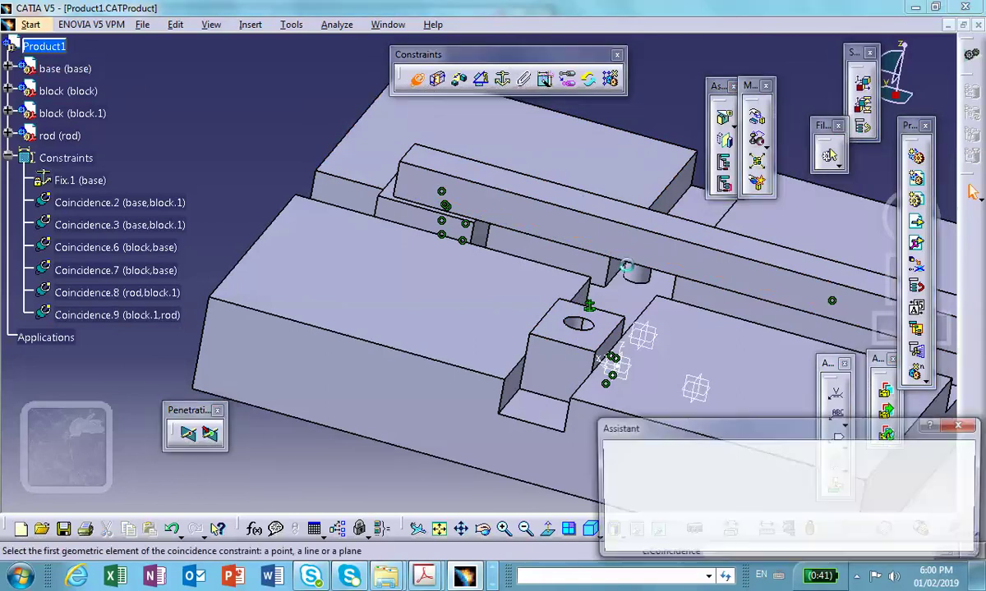
{"action": "left_click", "coordinate": [587, 326]}
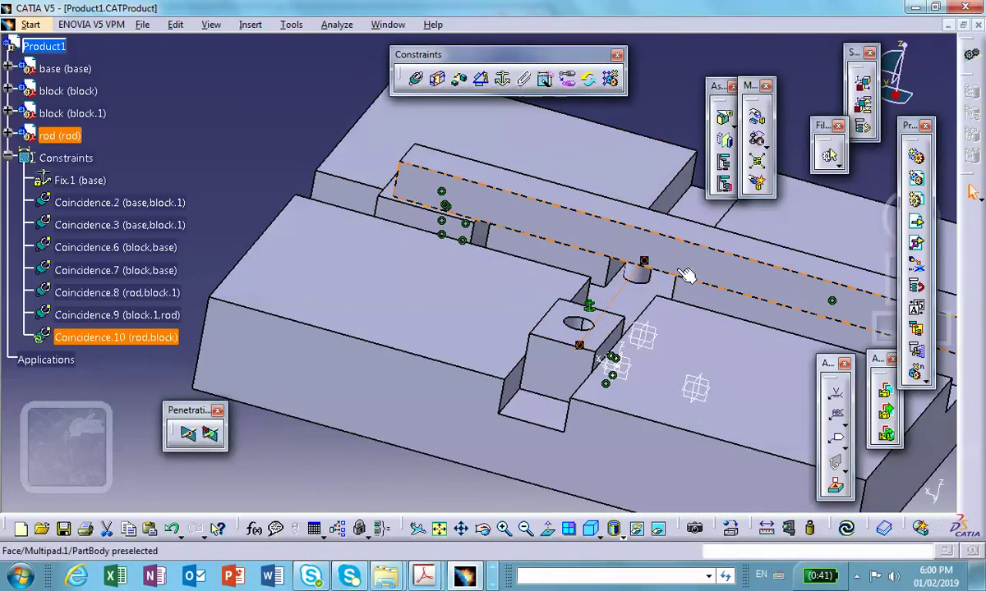
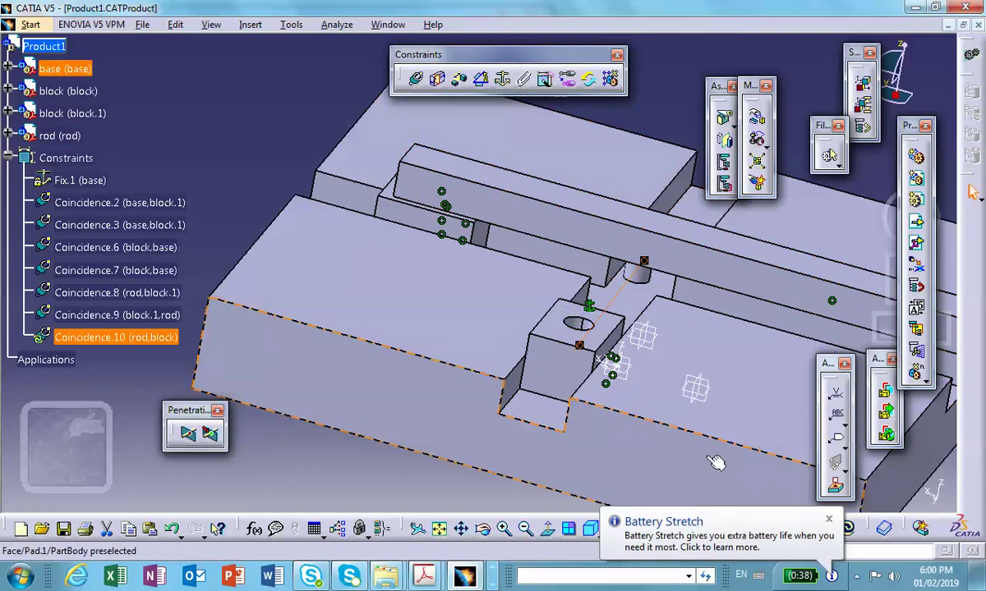
{"action": "left_click", "coordinate": [297, 461]}
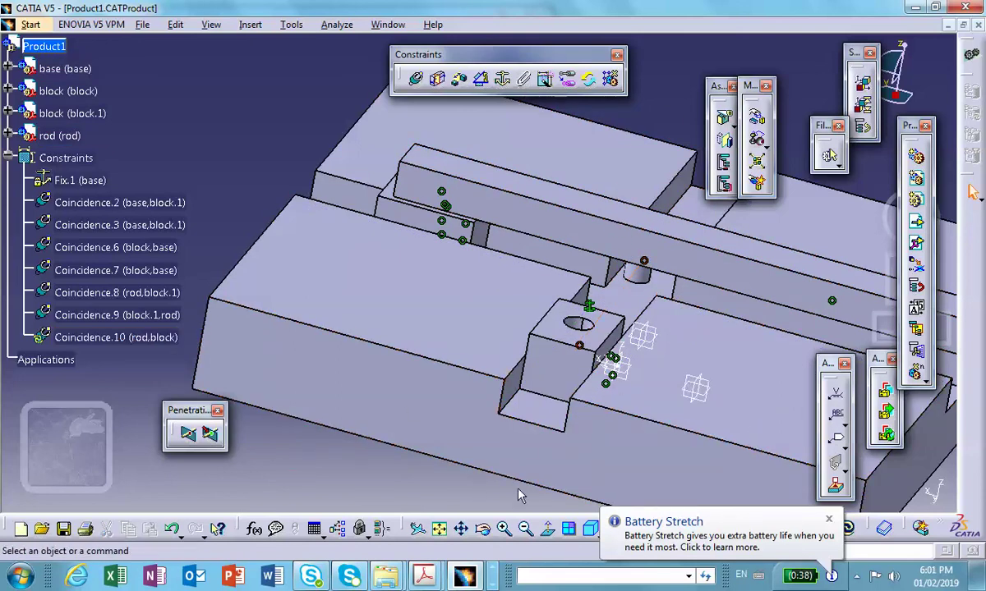
{"action": "left_click", "coordinate": [831, 520]}
{"action": "left_click", "coordinate": [847, 529]}
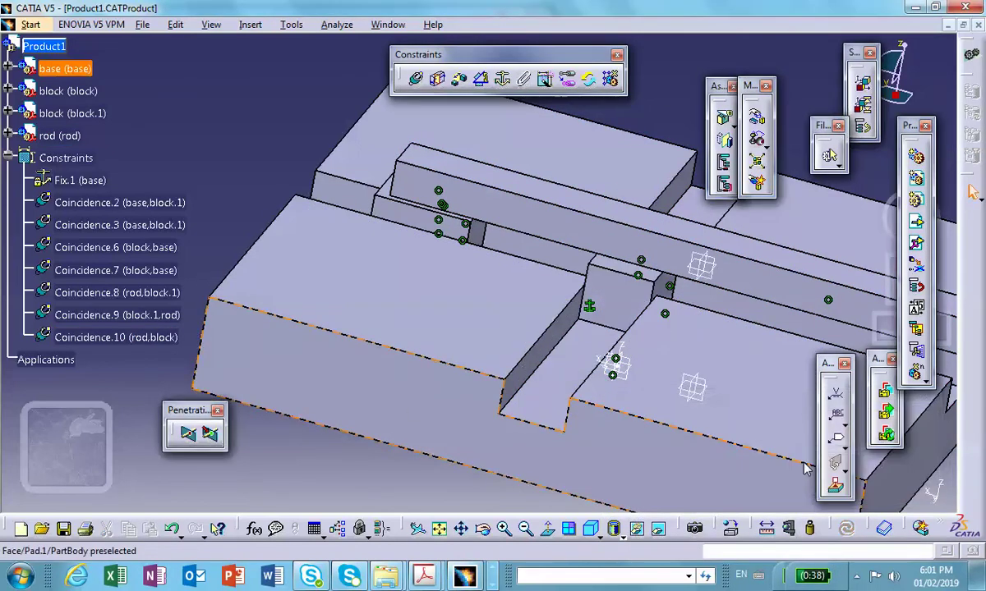
View the whole constrained assembly and save it
{"action": "middle_click_drag", "start_coordinate": [745, 374], "coordinate": [700, 393]}
{"action": "middle_click_drag", "start_coordinate": [453, 228], "coordinate": [371, 295]}
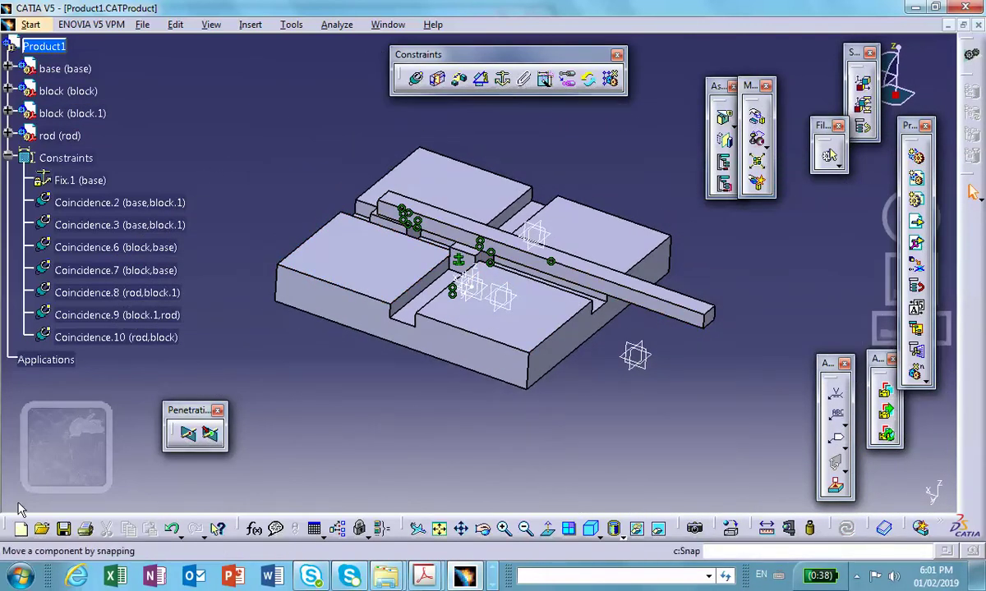
{"action": "left_click", "coordinate": [64, 530]}
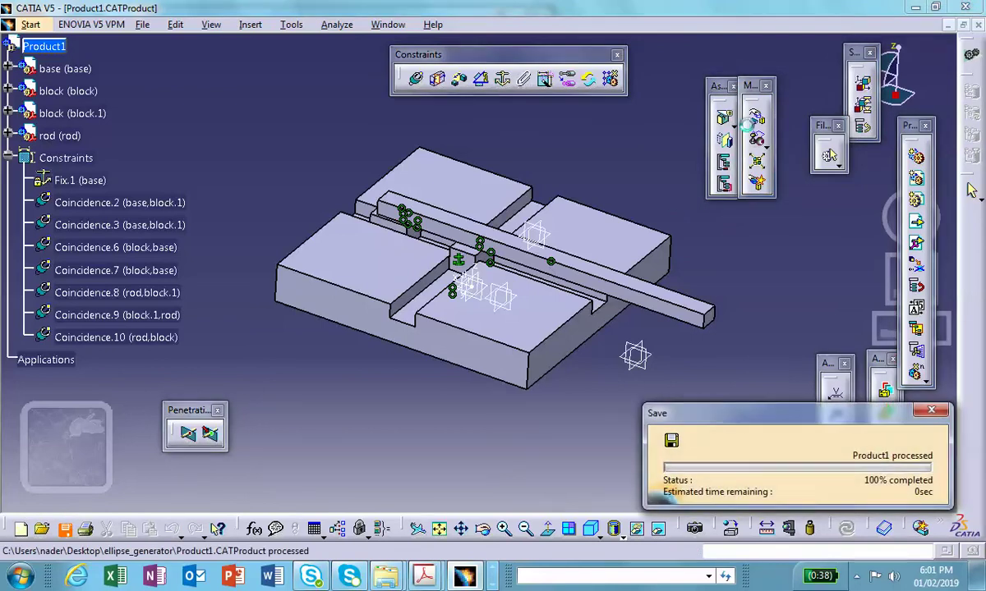
Rotate the linkage around the middle block's vertical axis with respect to constraints, and save the assembly
{"action": "left_click", "coordinate": [756, 116]}
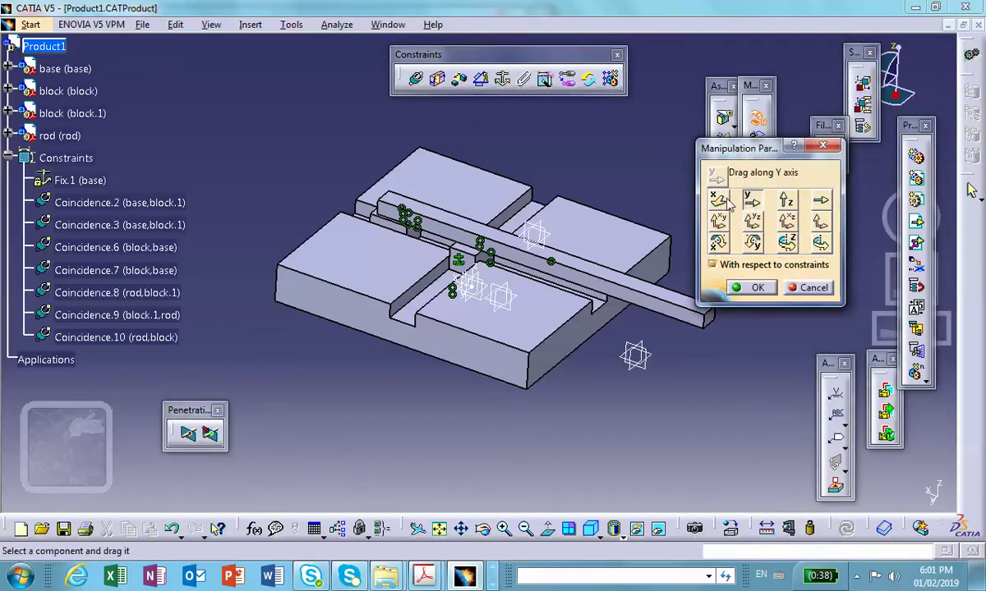
{"action": "left_click", "coordinate": [819, 242]}
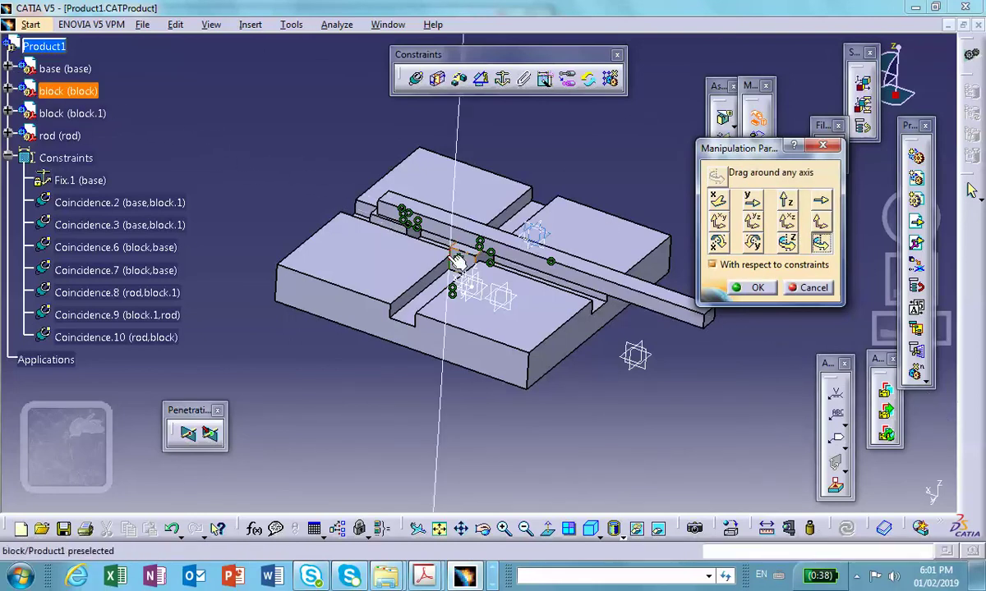
{"action": "left_click_drag", "start_coordinate": [612, 288], "coordinate": [579, 212]}
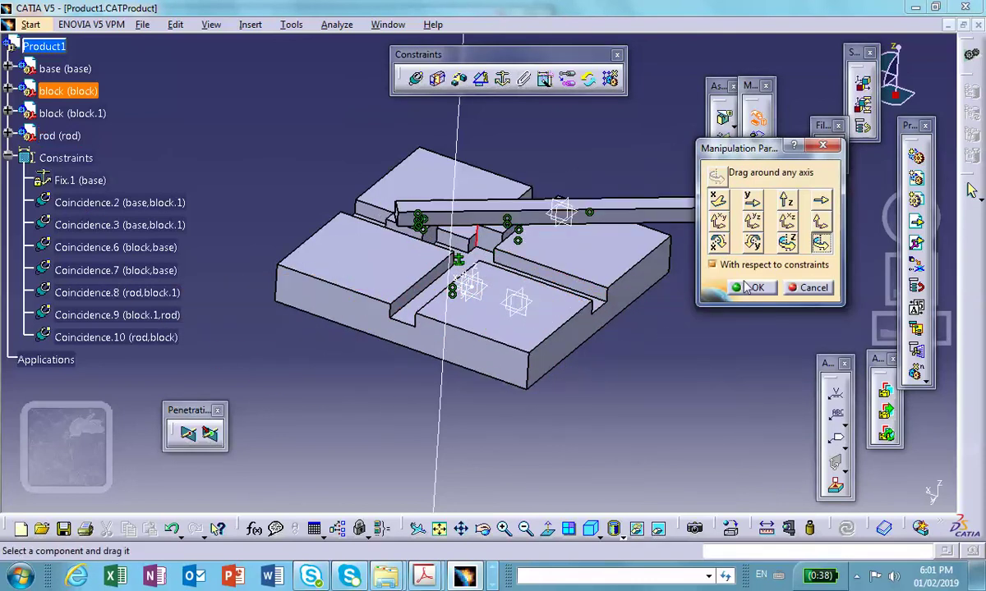
{"action": "left_click", "coordinate": [749, 288]}
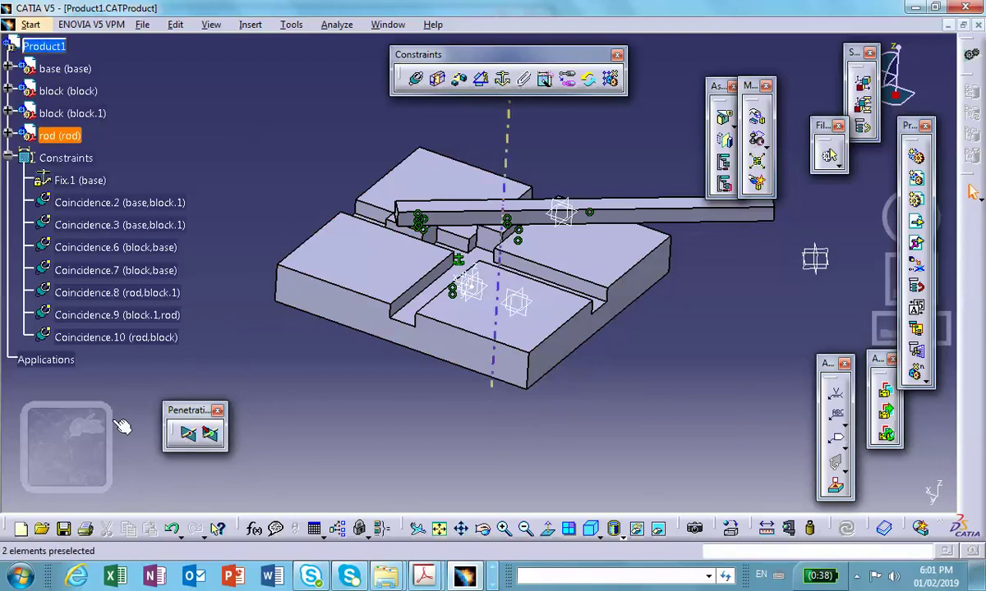
{"action": "left_click", "coordinate": [63, 528]}
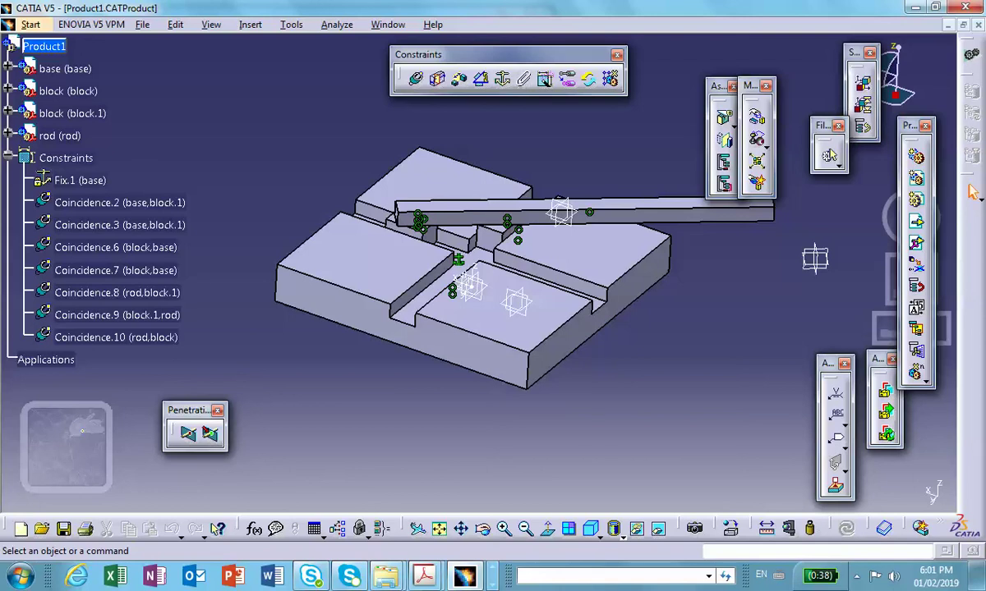
{"action": "key", "text": "XF86MonBrightnessUp"}
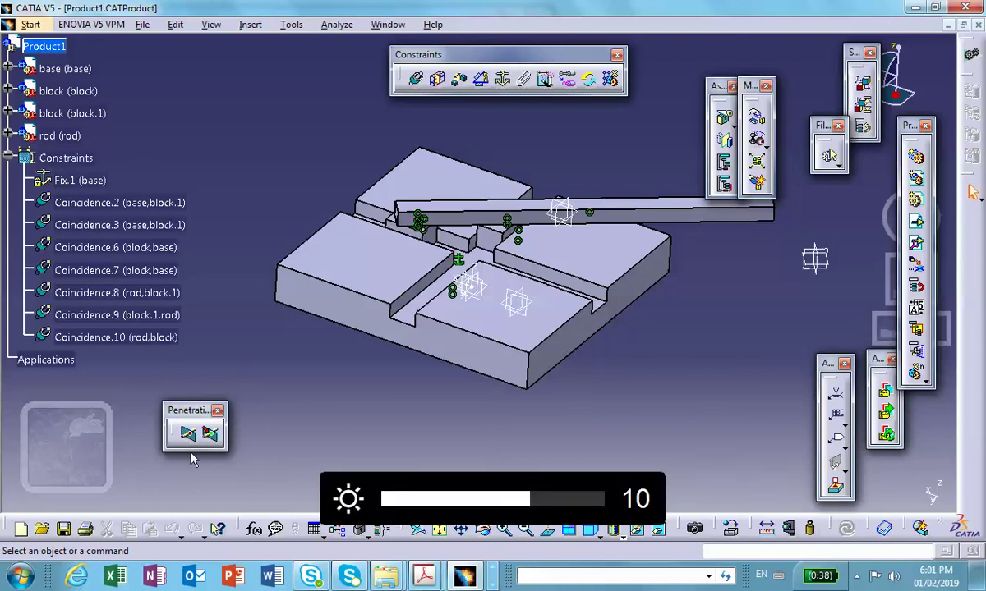
{"action": "key", "text": "XF86MonBrightnessUp"}
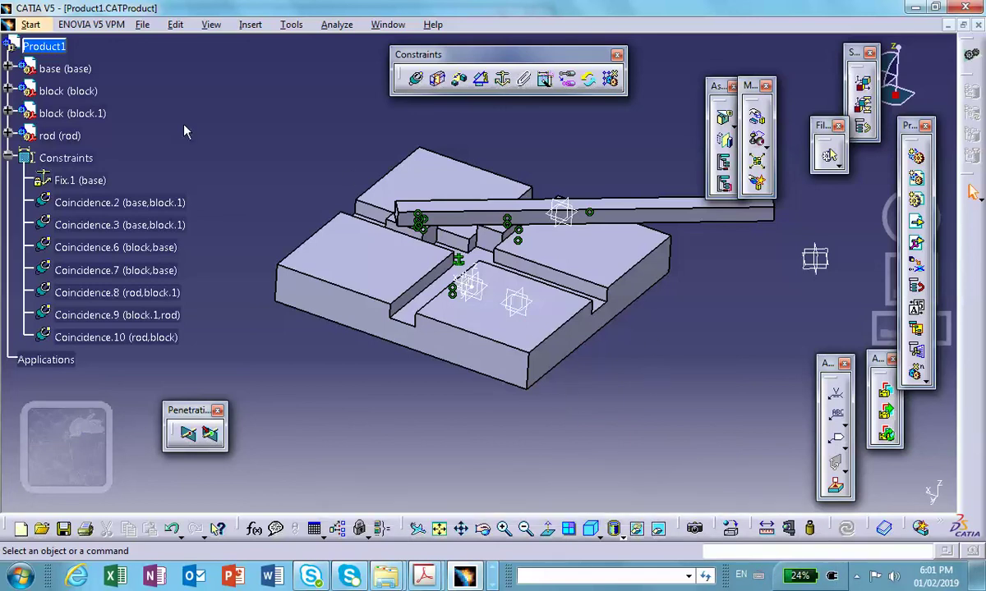
Switch to the DMU Kinematics workbench
{"action": "left_click", "coordinate": [31, 25]}
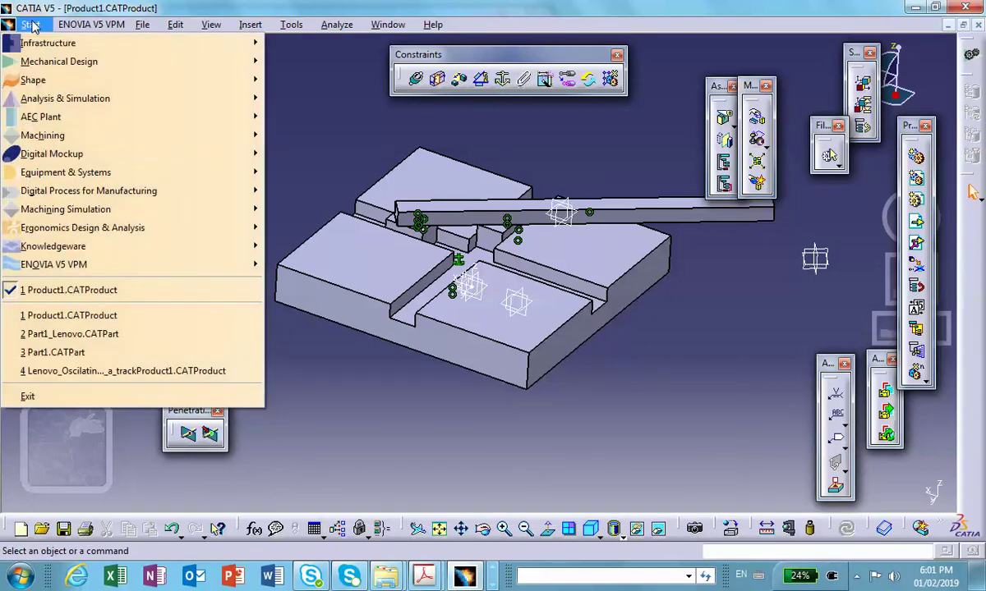
{"action": "mouse_move", "coordinate": [66, 154]}
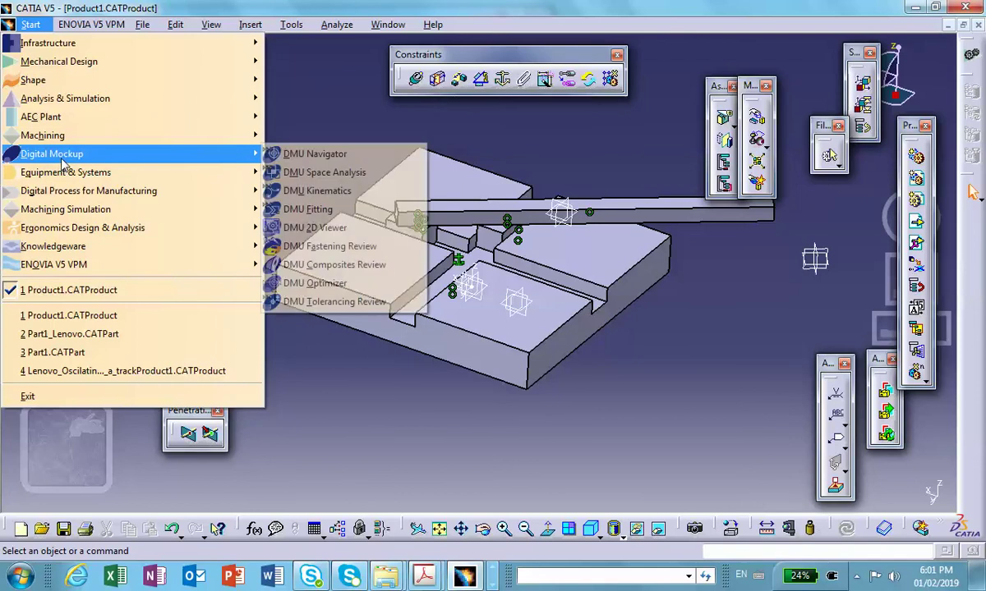
{"action": "left_click", "coordinate": [314, 186]}
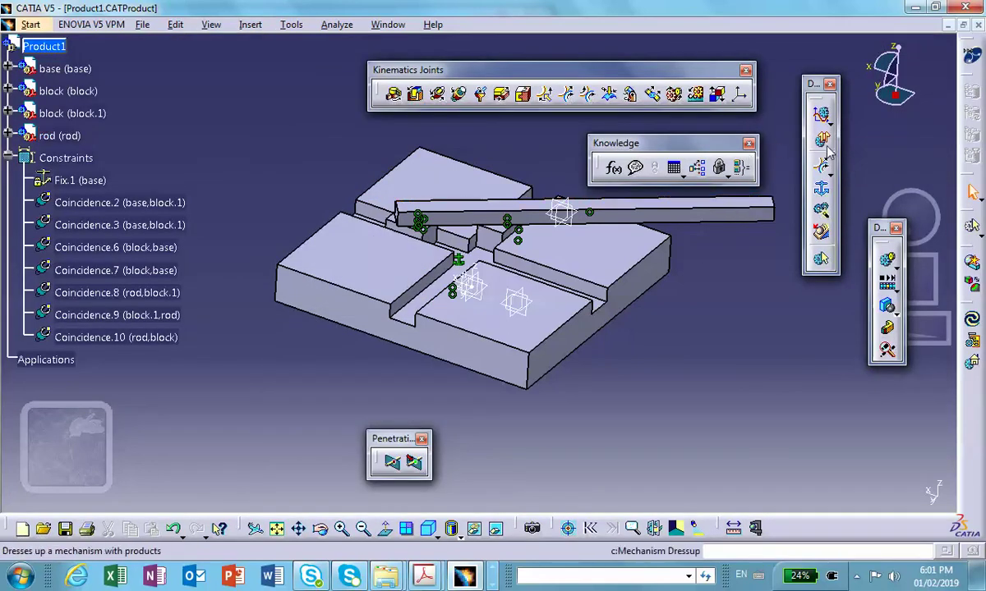
Convert the assembly constraints into the joints of a new mechanism with automatic creation, keeping the default mechanism name
{"action": "left_click", "coordinate": [822, 210]}
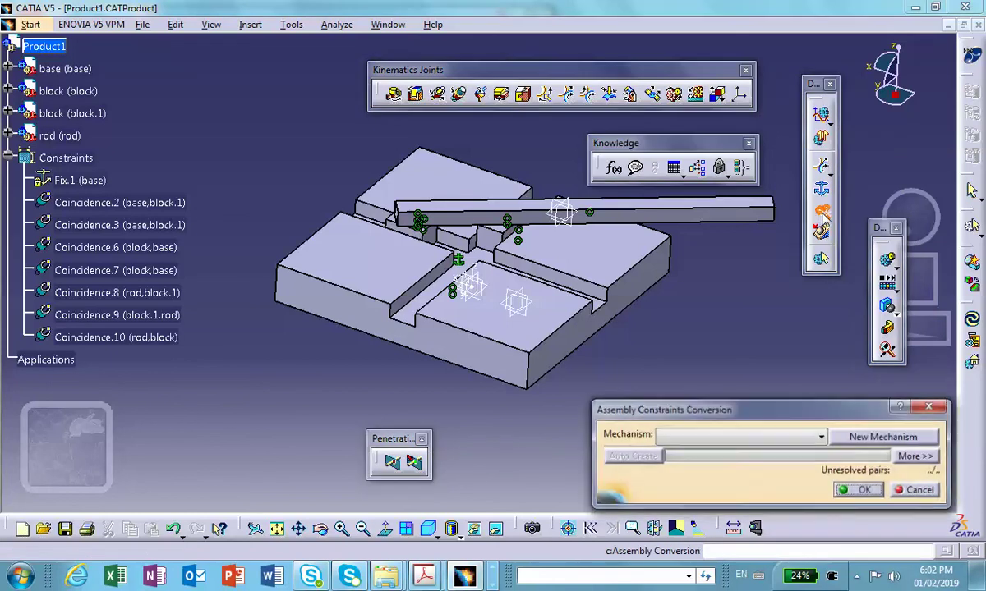
{"action": "left_click", "coordinate": [865, 440]}
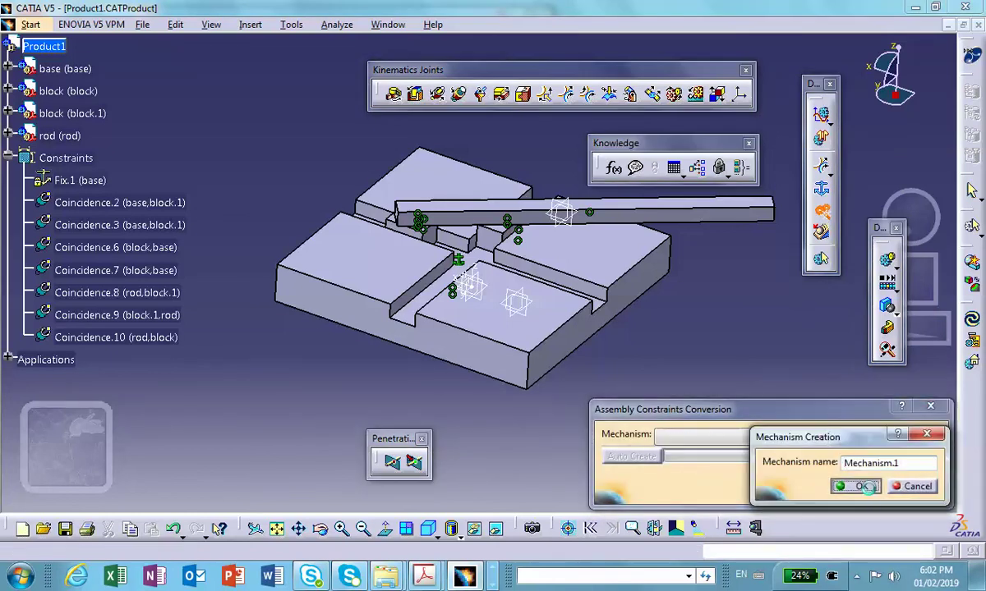
{"action": "left_click", "coordinate": [858, 486]}
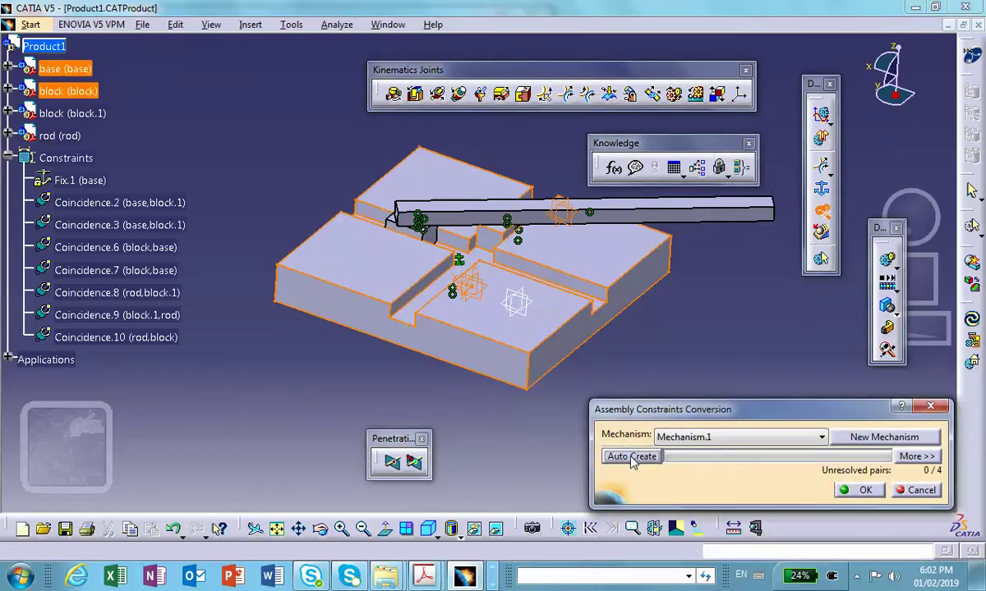
{"action": "left_click", "coordinate": [864, 490]}
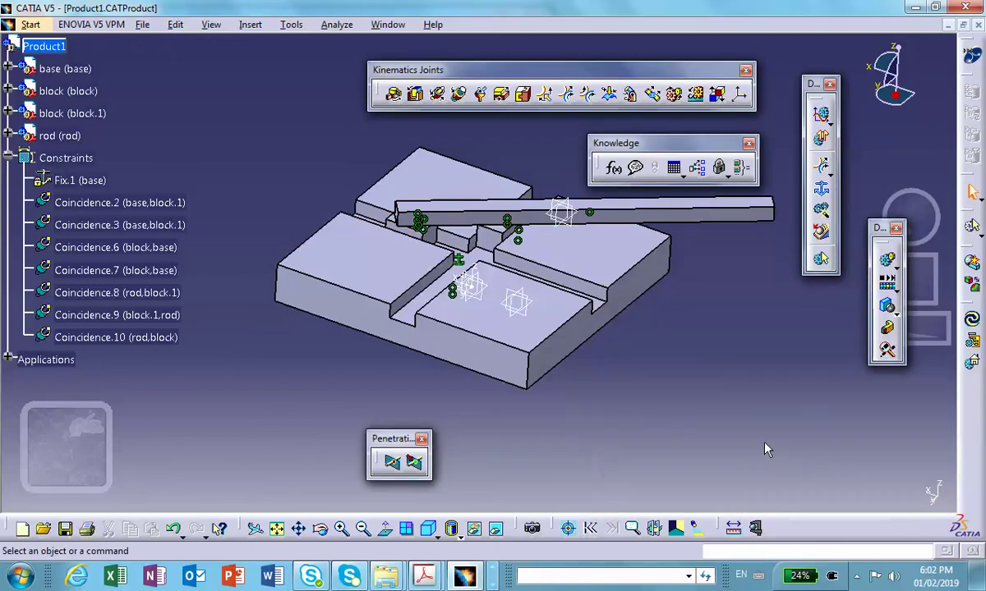
Make the revolute joint between block.1 and the rod angle driven, keeping the limits of -360deg and 360deg
{"action": "left_click", "coordinate": [8, 158]}
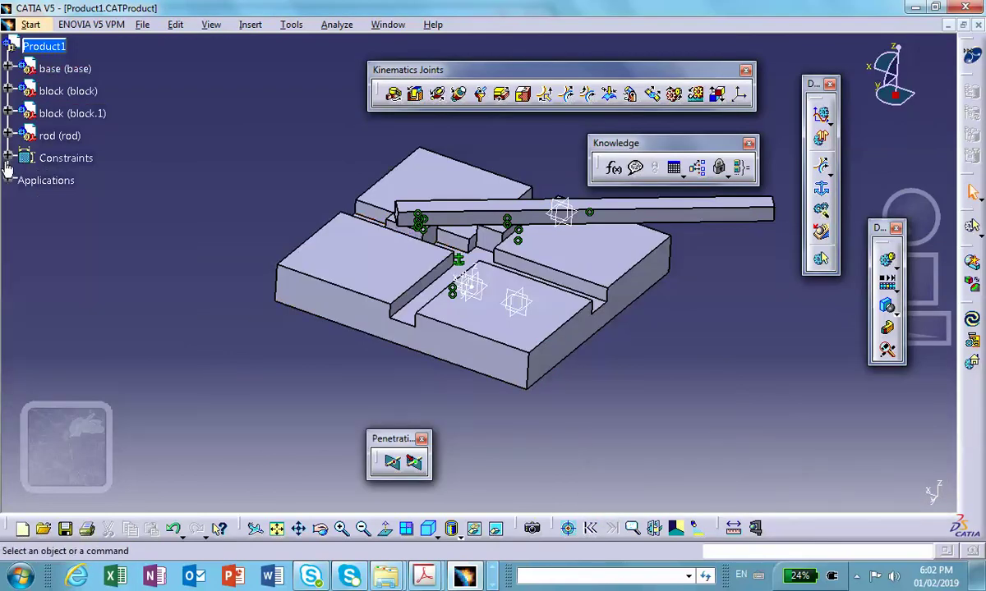
{"action": "left_click", "coordinate": [25, 203]}
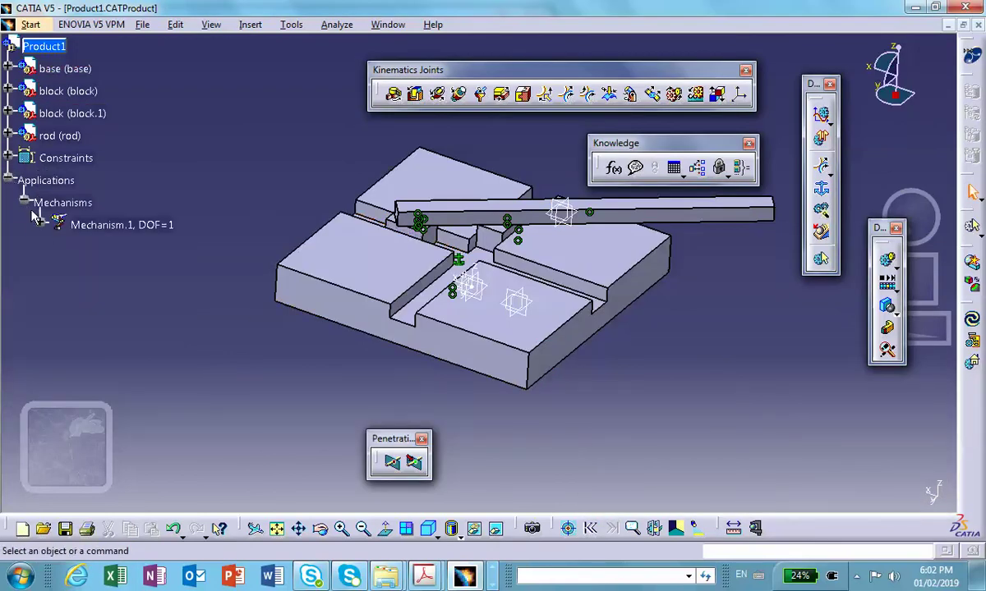
{"action": "left_click", "coordinate": [39, 223]}
{"action": "left_click", "coordinate": [56, 246]}
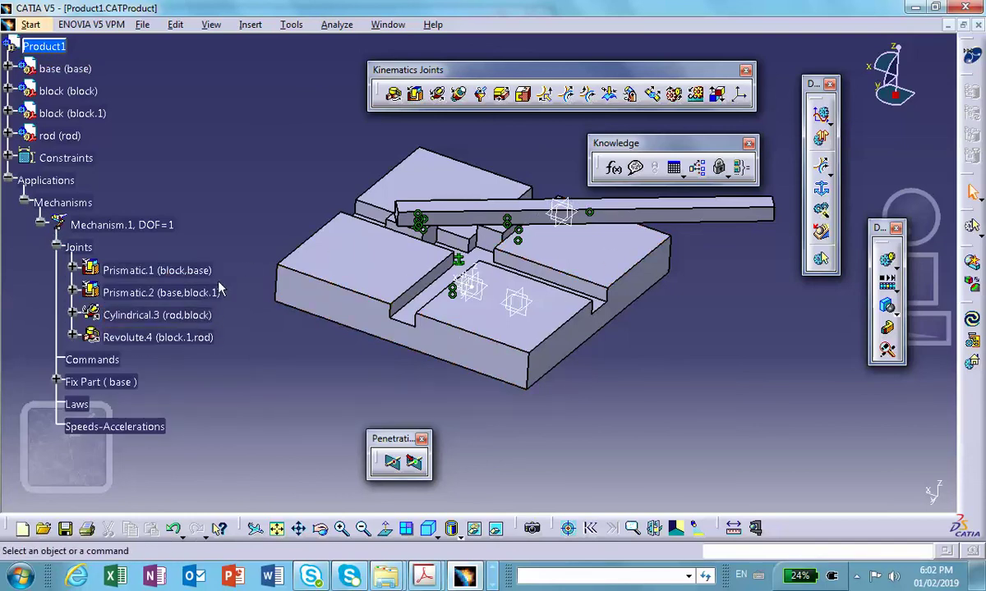
{"action": "double_click", "coordinate": [162, 340]}
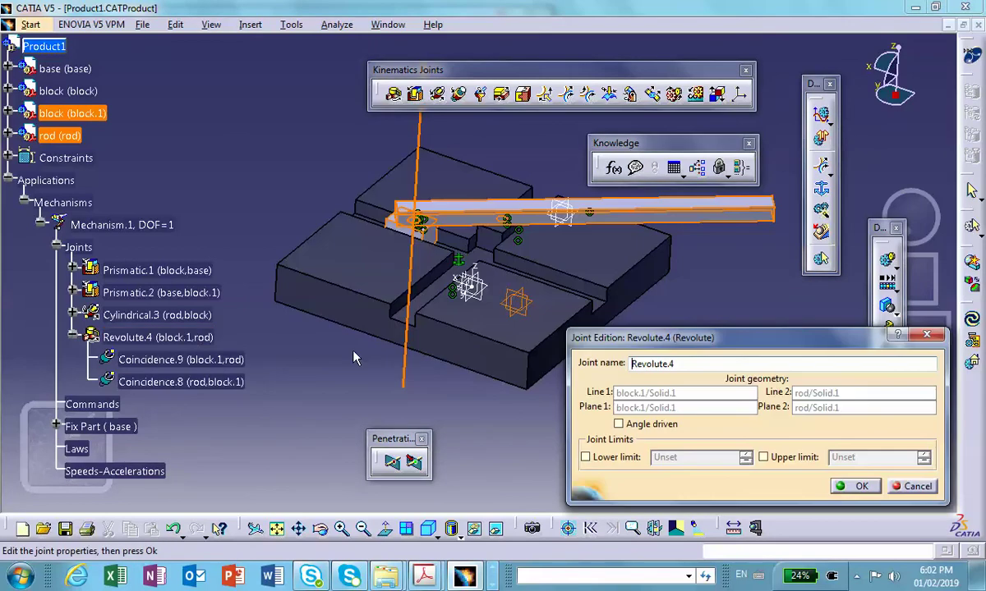
{"action": "left_click", "coordinate": [619, 425]}
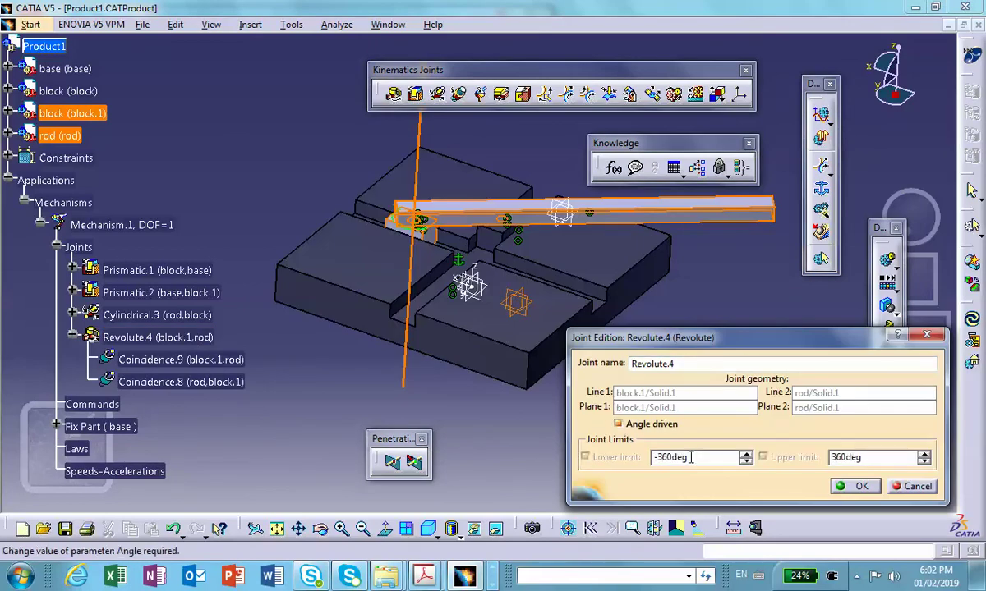
{"action": "left_click", "coordinate": [854, 486]}
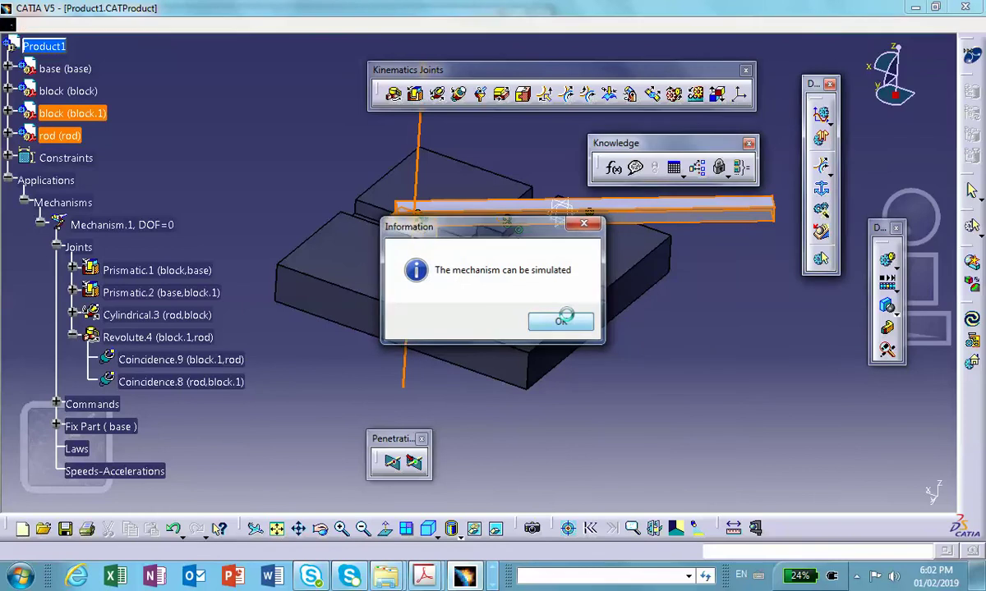
{"action": "left_click", "coordinate": [562, 320]}
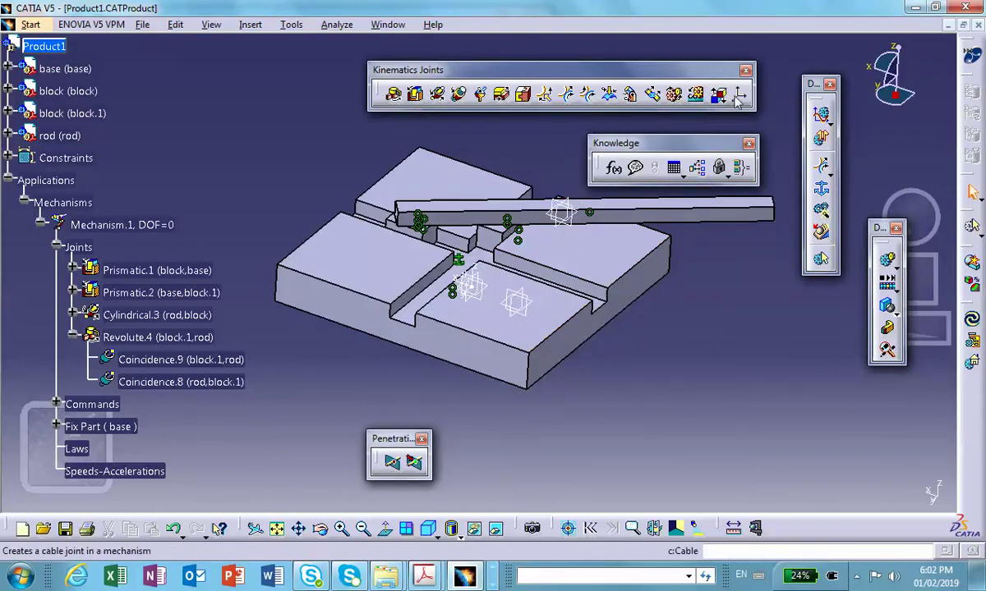
Preview the mechanism's motion by varying its angle command in Simulation with Commands, and return it to 0
{"action": "left_click", "coordinate": [831, 126]}
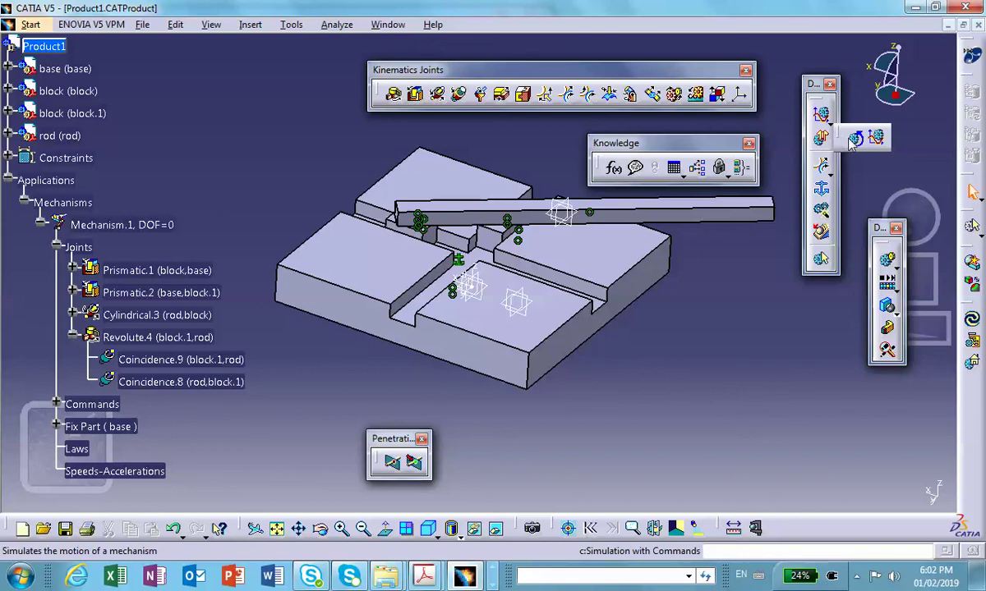
{"action": "left_click", "coordinate": [854, 137]}
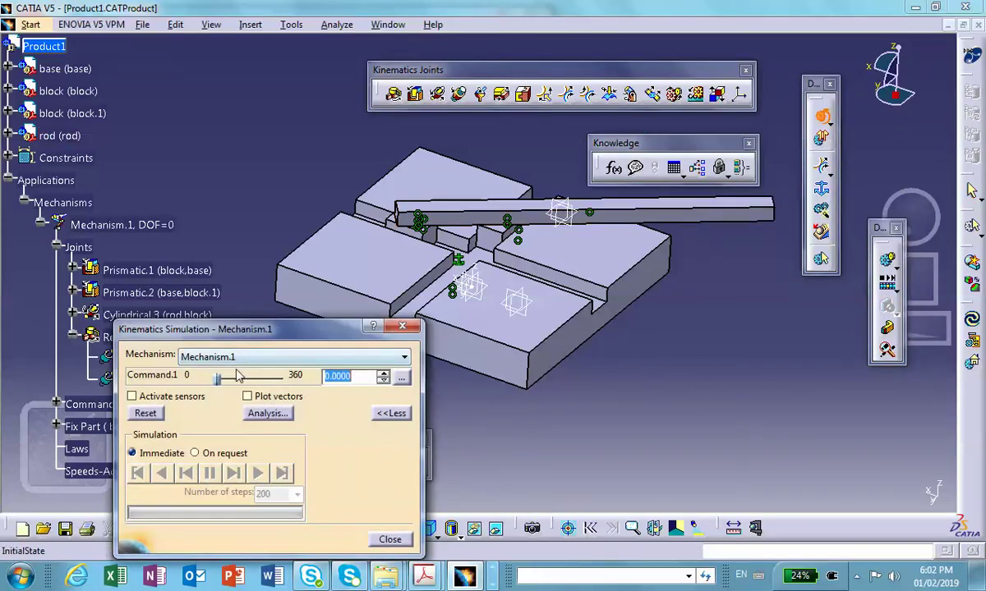
{"action": "left_click_drag", "start_coordinate": [219, 381], "coordinate": [33, 346]}
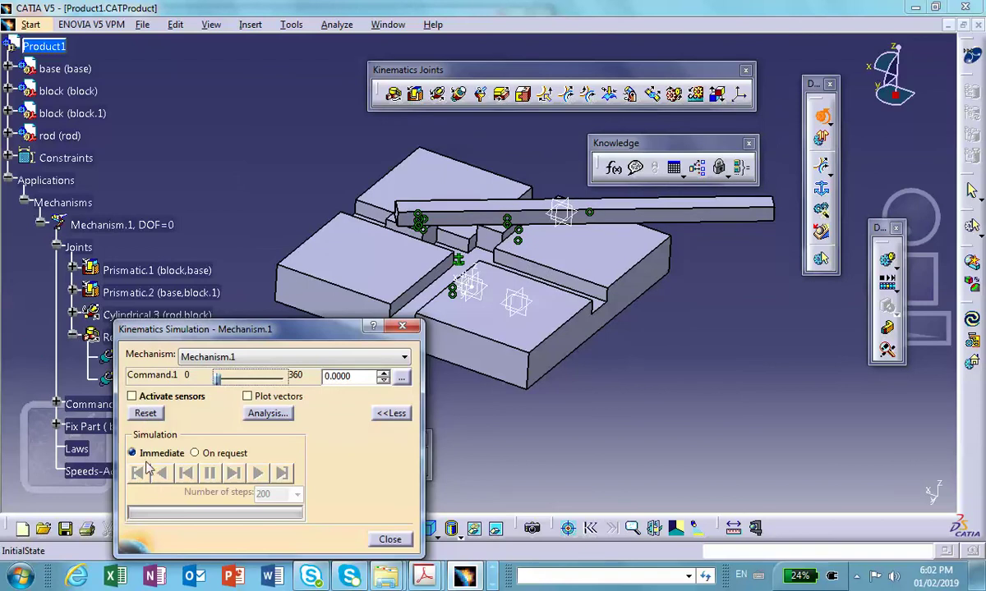
{"action": "left_click", "coordinate": [394, 542]}
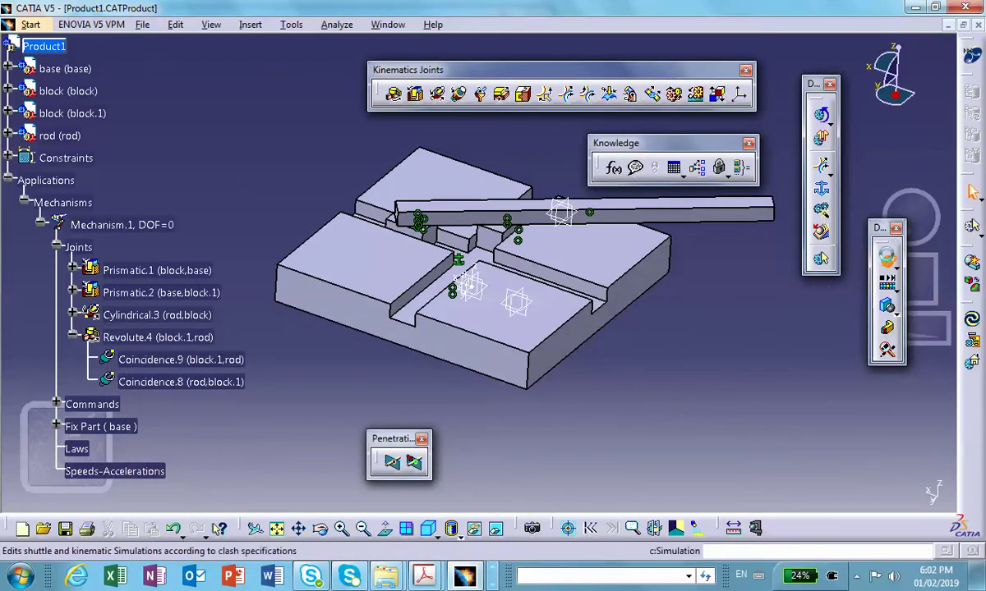
Create a simulation of Mechanism.1 and insert a shot with Command.1 at 360
{"action": "left_click", "coordinate": [889, 260]}
{"action": "left_click", "coordinate": [694, 386]}
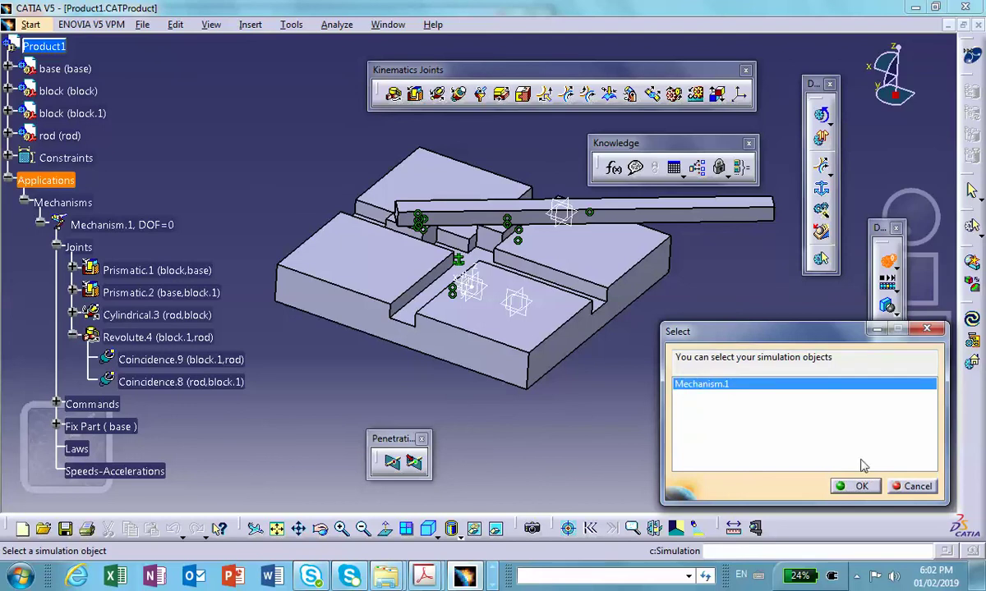
{"action": "left_click", "coordinate": [857, 486]}
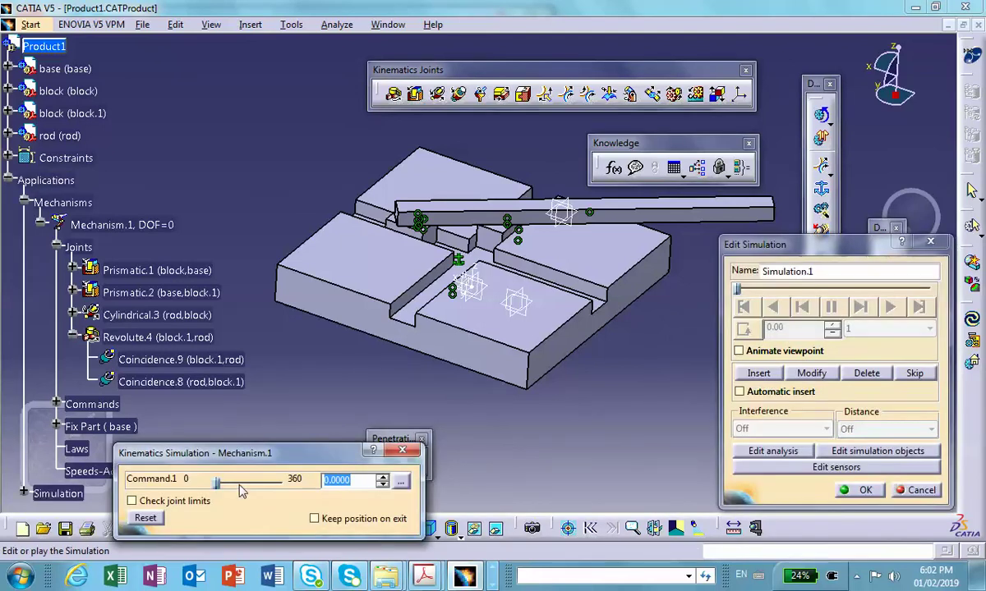
{"action": "left_click_drag", "start_coordinate": [217, 485], "coordinate": [306, 486]}
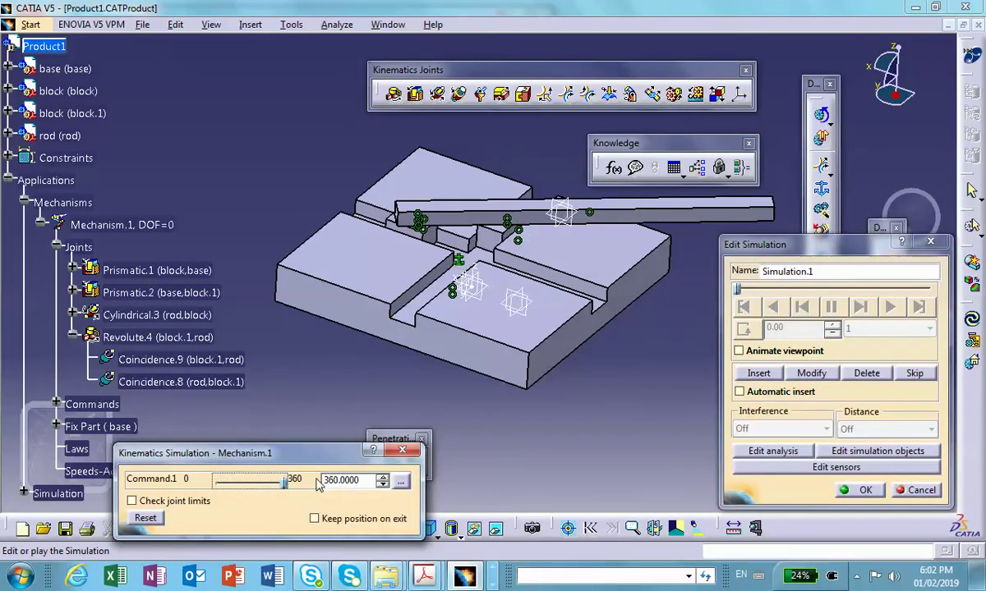
{"action": "left_click", "coordinate": [759, 374]}
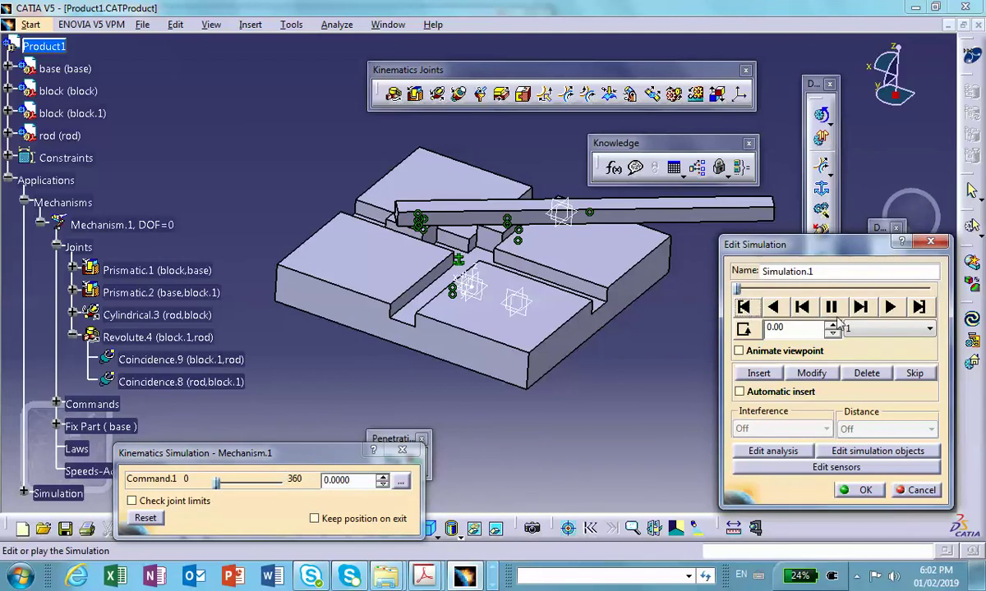
Set the simulation's interpolation step to 0.02, play it, return it to the start and accept it
{"action": "left_click", "coordinate": [882, 333]}
{"action": "left_click", "coordinate": [863, 381]}
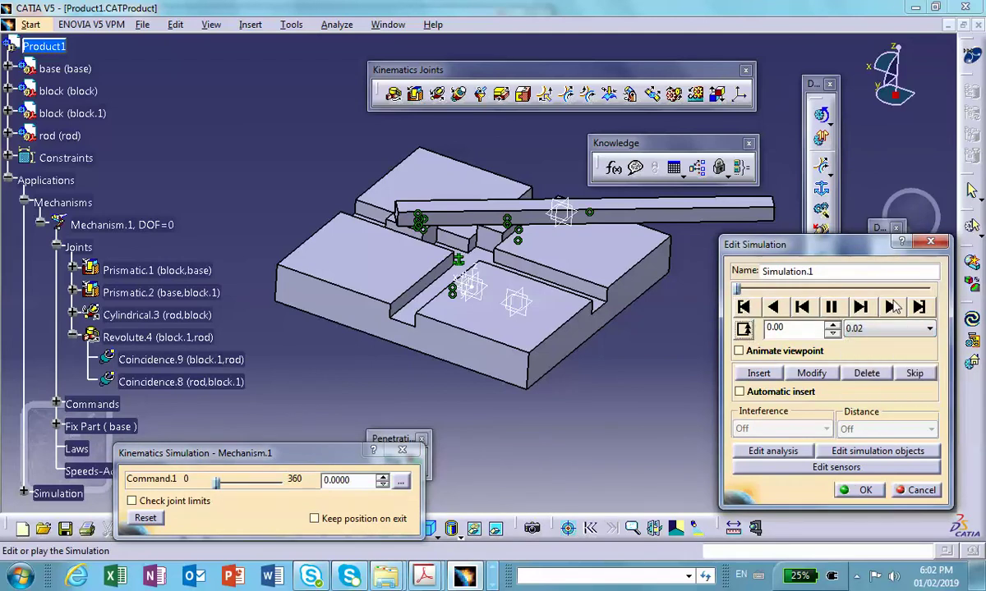
{"action": "left_click", "coordinate": [889, 307]}
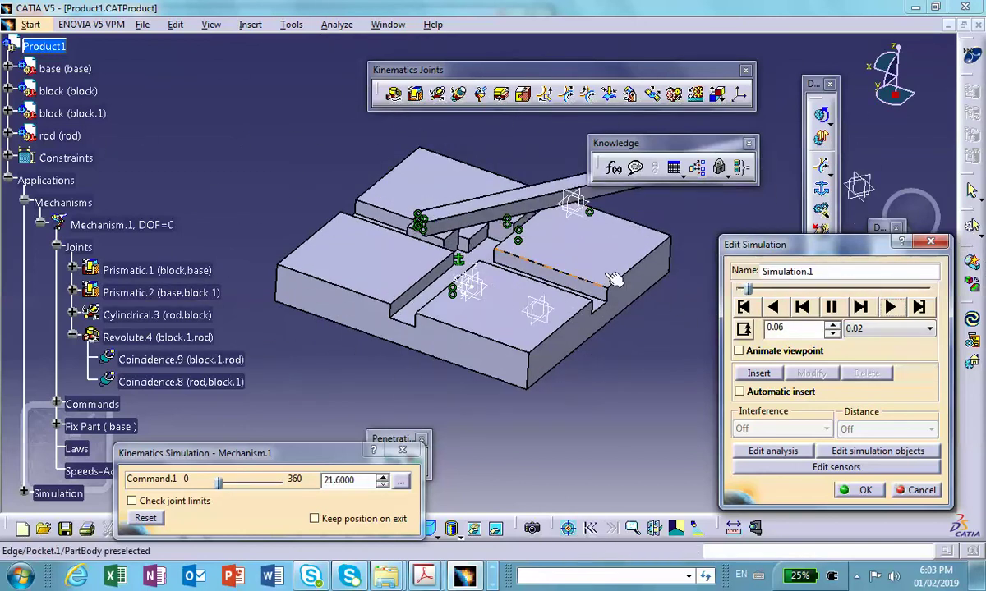
{"action": "left_click", "coordinate": [743, 306]}
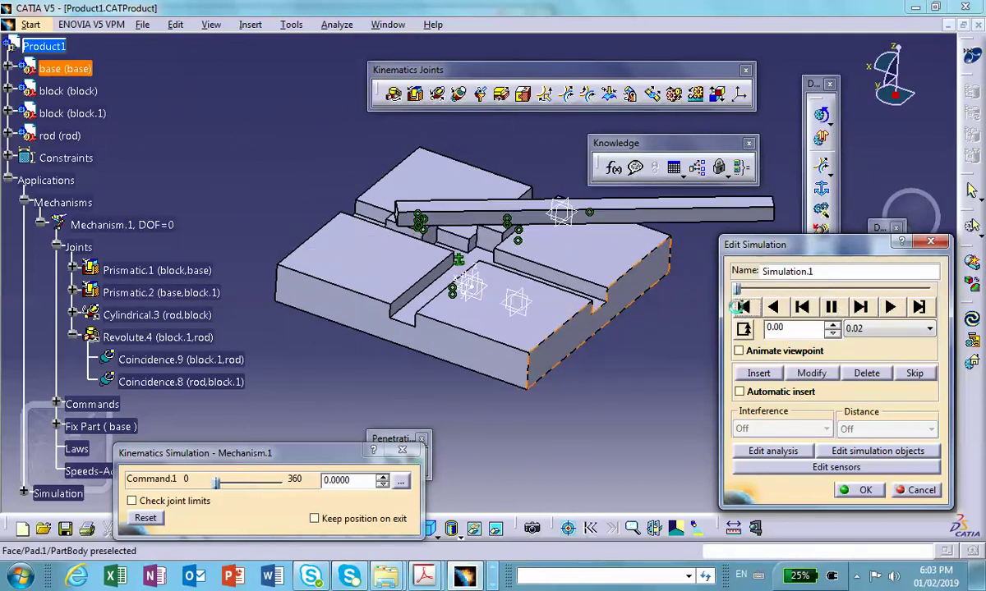
{"action": "left_click", "coordinate": [860, 489]}
Compile Simulation.1 into a replay named Replay.1 with a time step of 0.02
{"action": "middle_click_drag", "start_coordinate": [815, 256], "coordinate": [764, 267]}
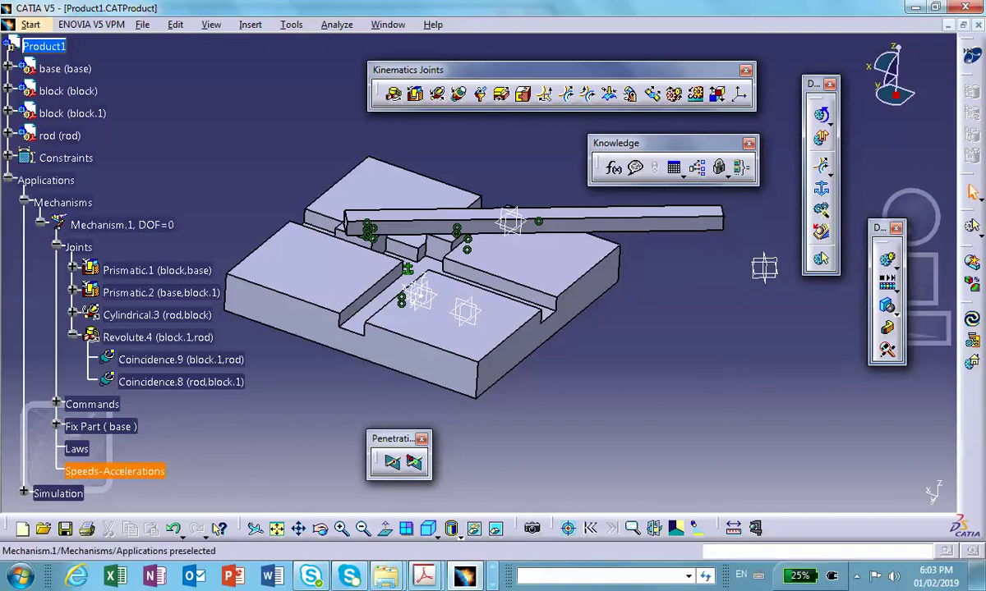
{"action": "scroll", "coordinate": [123, 468], "scroll_direction": "down", "scroll_amount": 3}
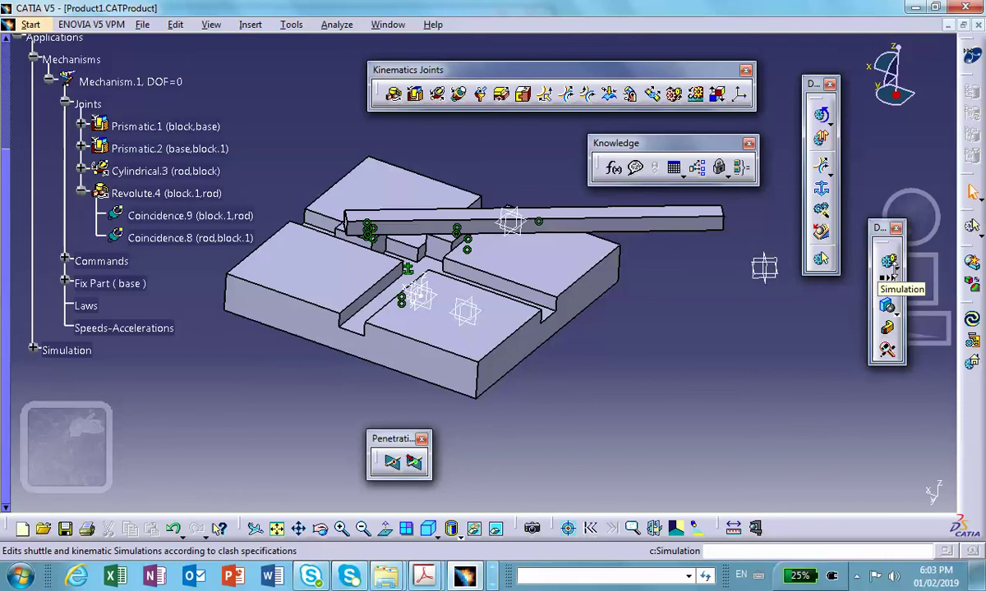
{"action": "left_click", "coordinate": [896, 267]}
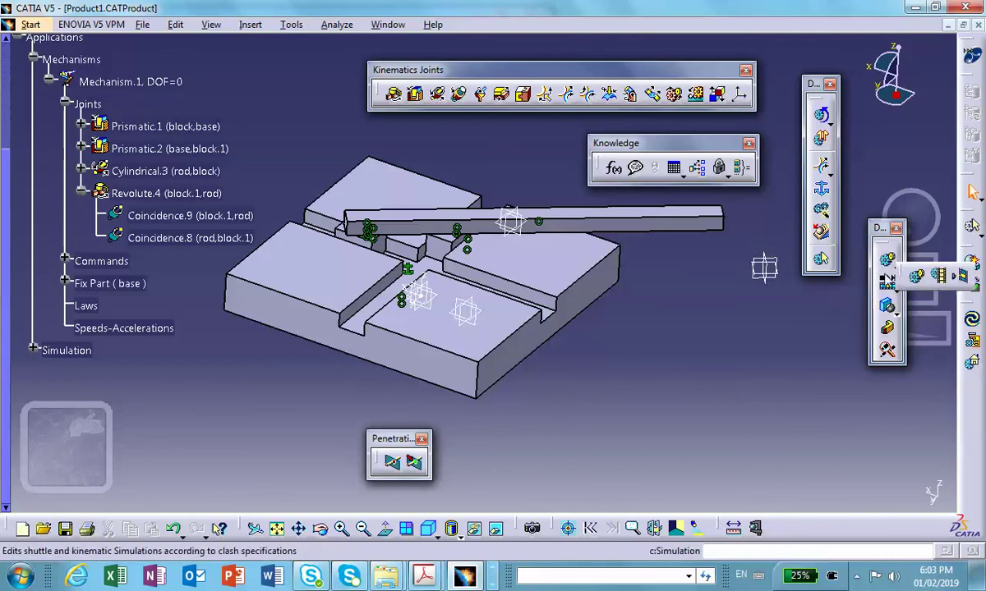
{"action": "left_click_drag", "start_coordinate": [904, 278], "coordinate": [687, 308]}
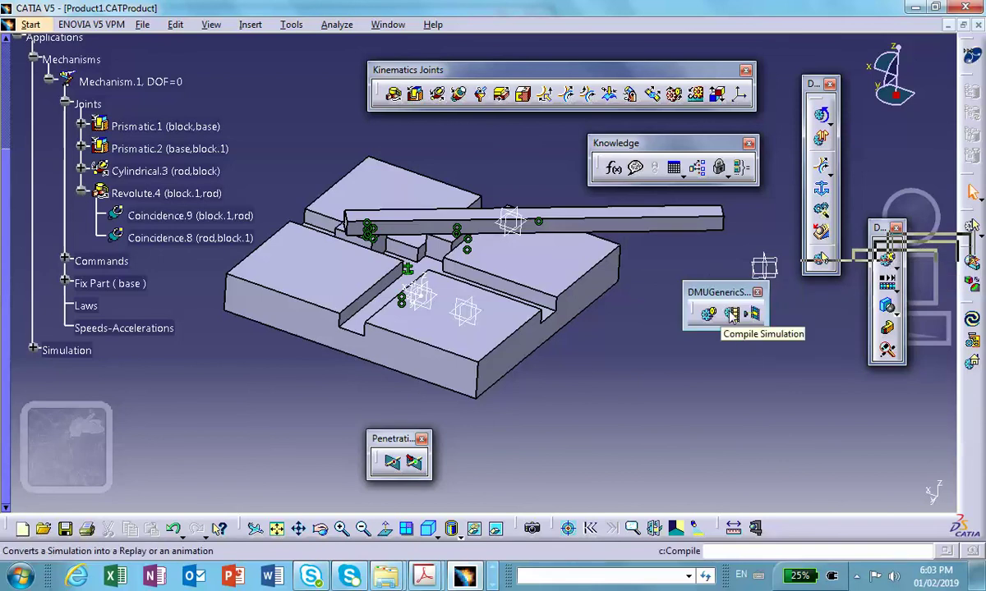
{"action": "left_click", "coordinate": [732, 315]}
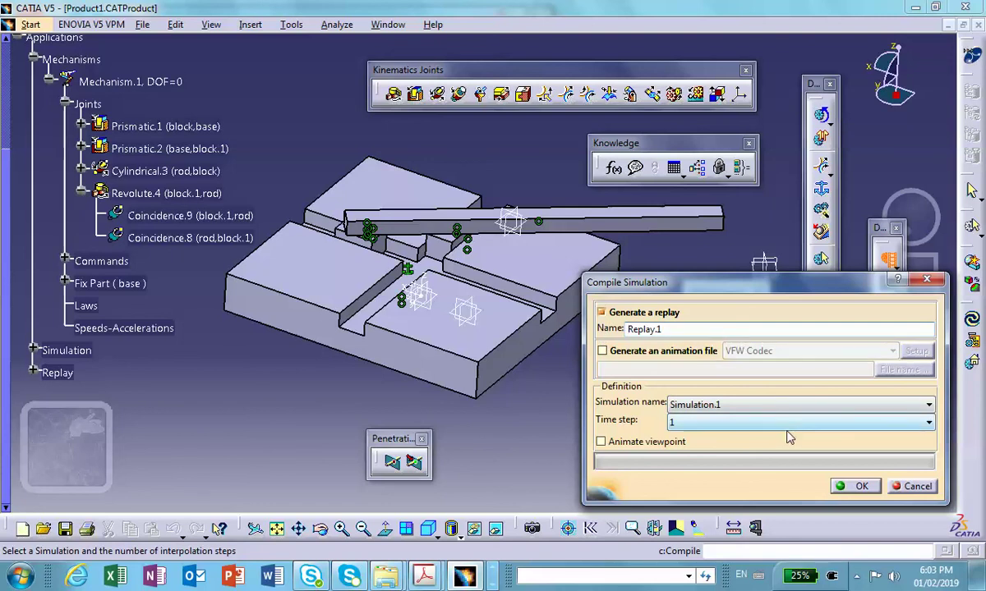
{"action": "left_click", "coordinate": [741, 420]}
{"action": "left_click", "coordinate": [761, 483]}
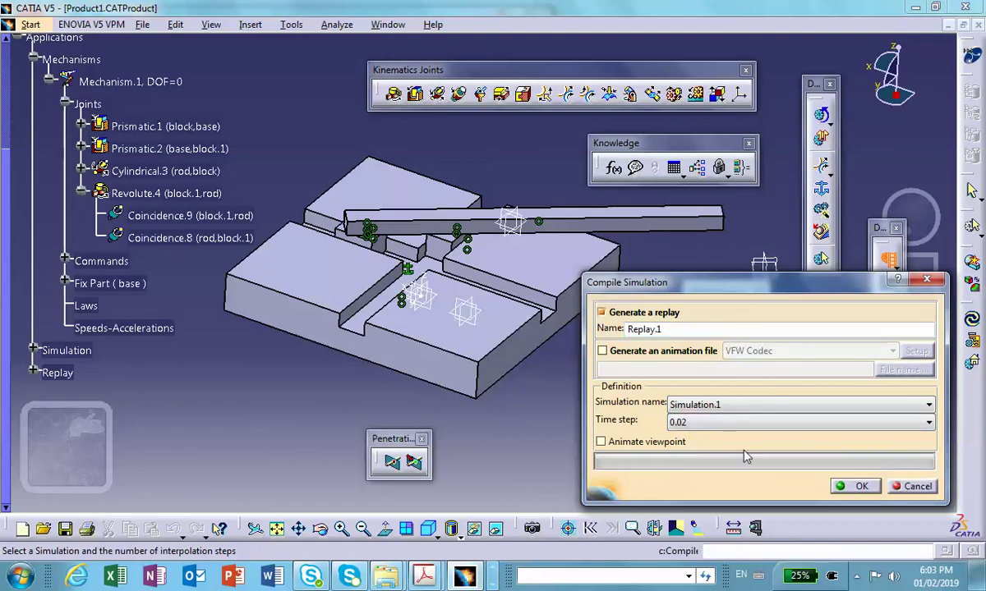
{"action": "left_click", "coordinate": [860, 486]}
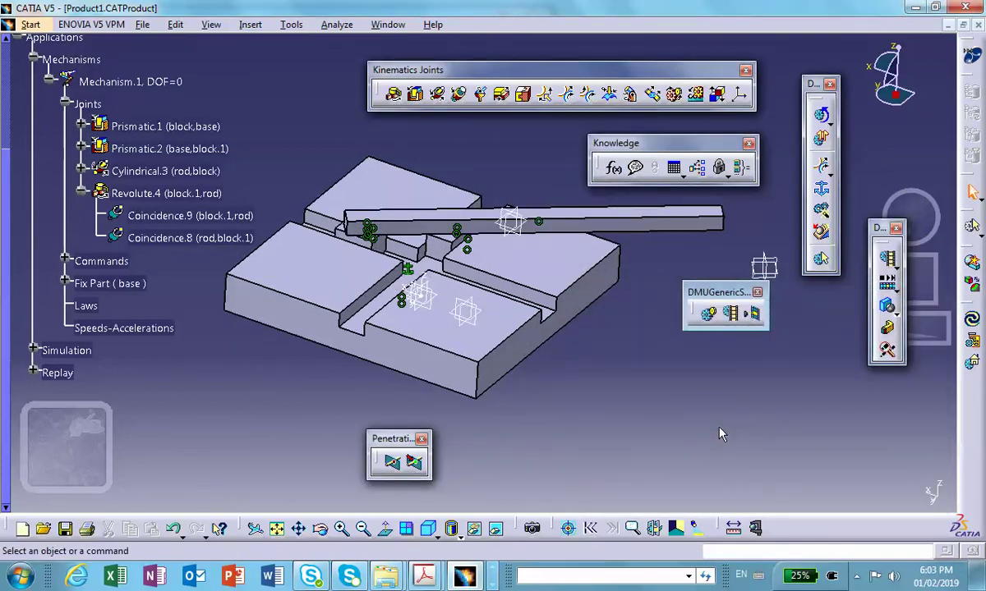
Play Replay.1 to check the motion and return it to the start
{"action": "scroll", "coordinate": [65, 329], "scroll_direction": "down", "scroll_amount": 3}
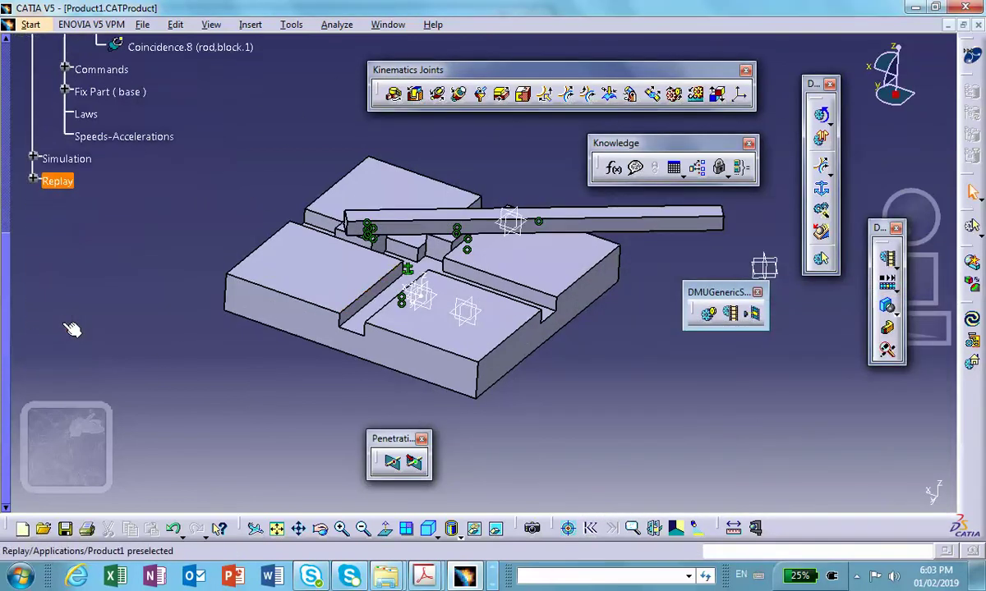
{"action": "left_click", "coordinate": [33, 179]}
{"action": "double_click", "coordinate": [95, 202]}
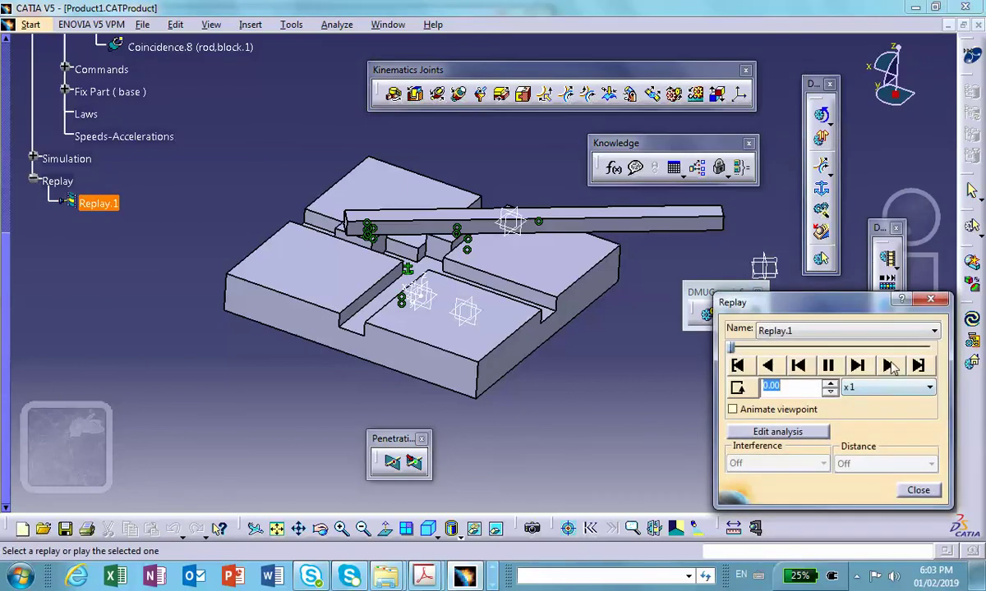
{"action": "left_click", "coordinate": [888, 365]}
{"action": "left_click", "coordinate": [736, 367]}
{"action": "left_click", "coordinate": [917, 490]}
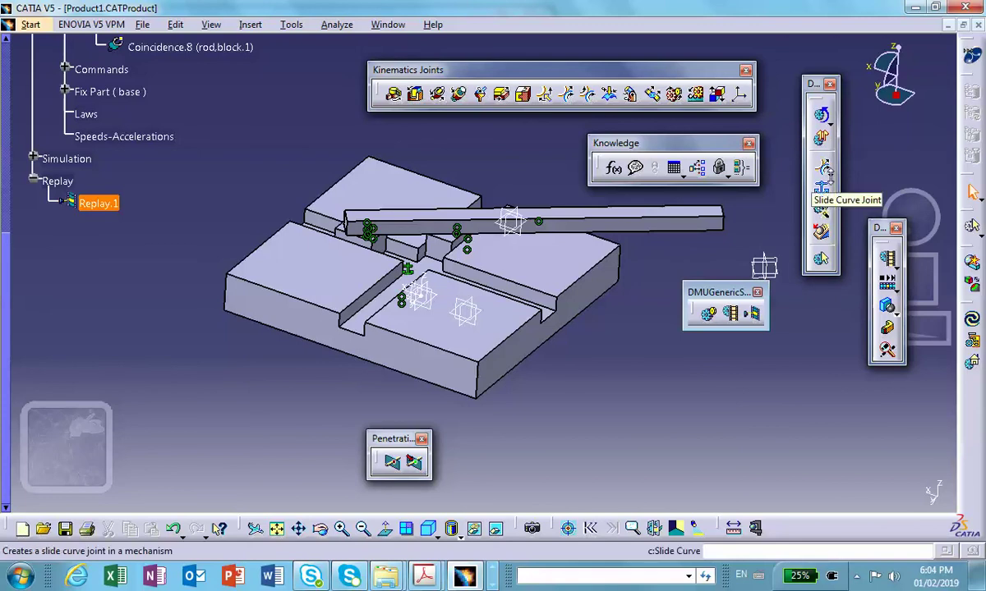
Trace the lower corner vertex at the rod's free end over Replay.1 into a new part, with Product1 as reference
{"action": "left_click", "coordinate": [887, 352]}
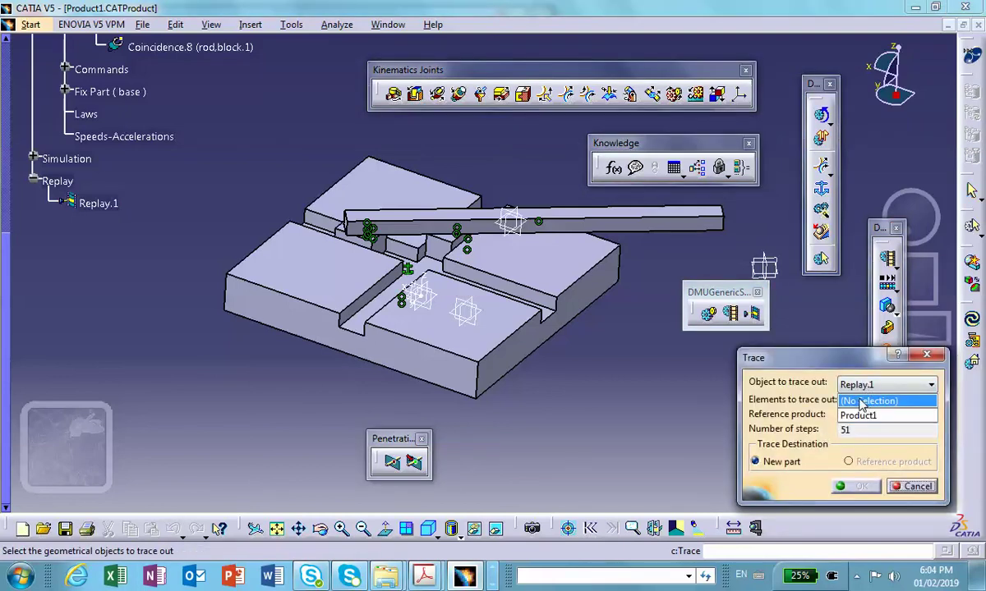
{"action": "left_click", "coordinate": [722, 230]}
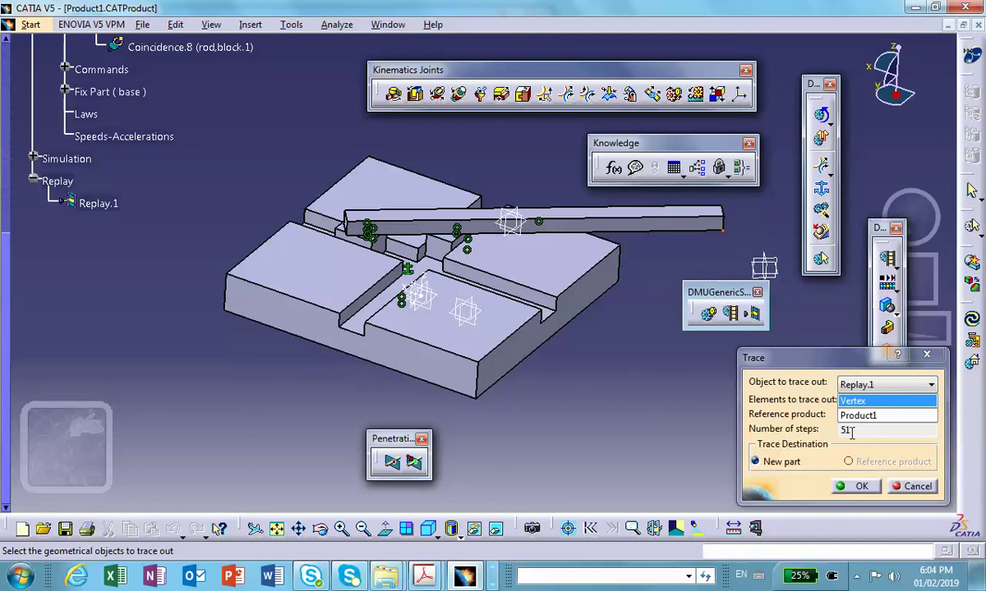
{"action": "left_click", "coordinate": [756, 463]}
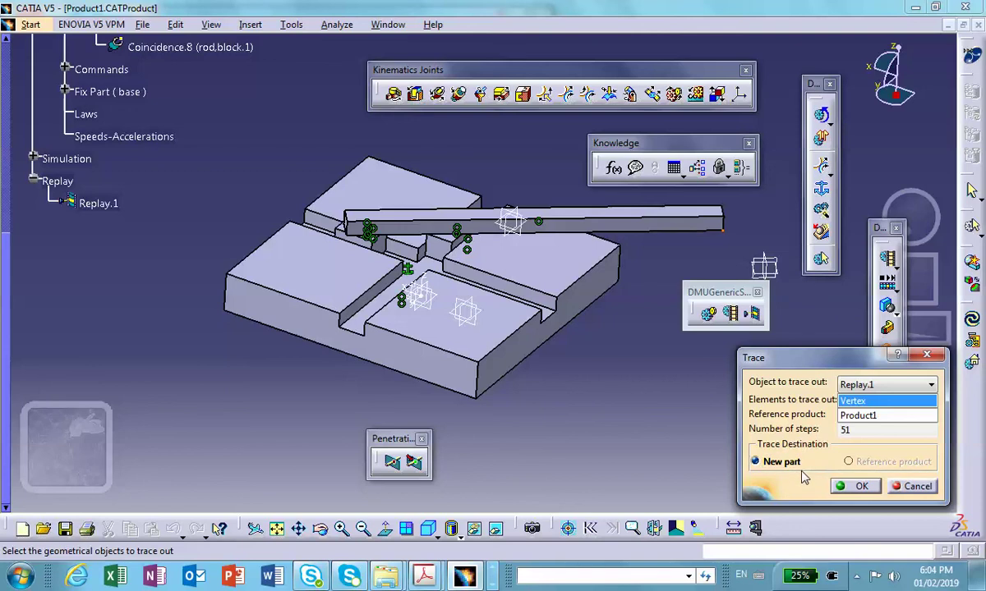
{"action": "left_click", "coordinate": [865, 487]}
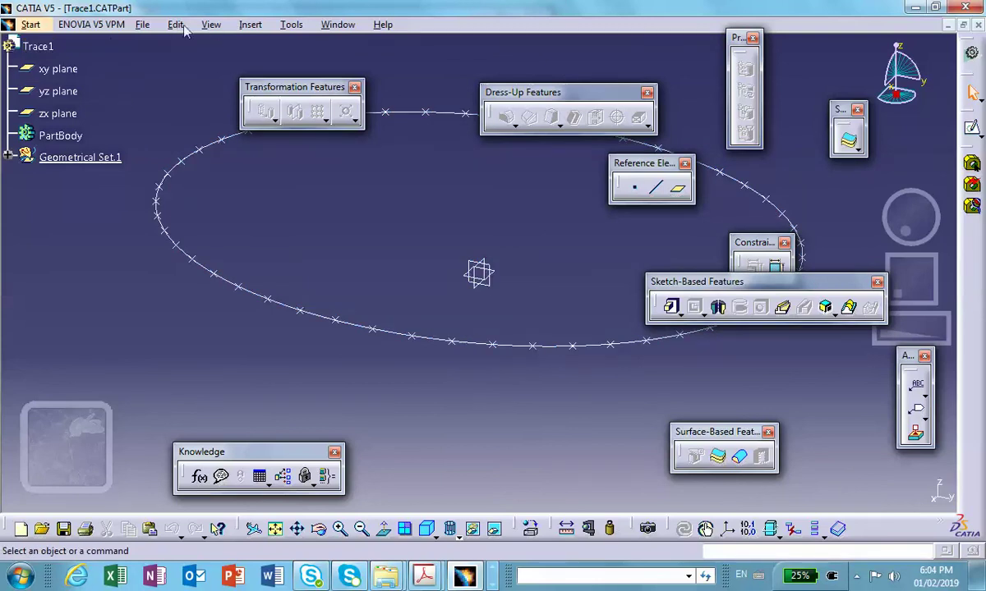
Save the modified Product1.CATProduct through Save Management, keeping the Trace1 part open
{"action": "left_click", "coordinate": [142, 25]}
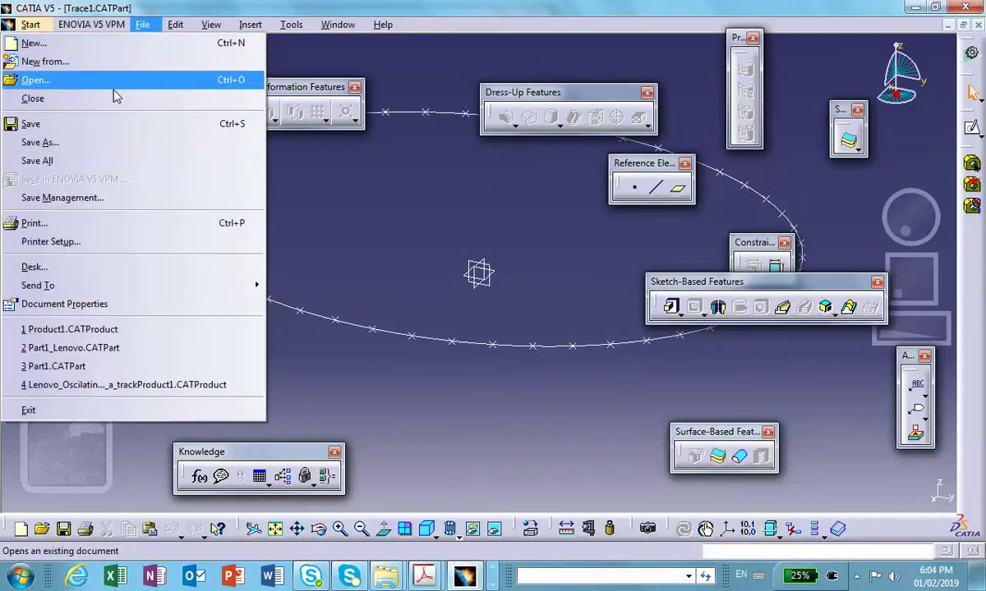
{"action": "left_click", "coordinate": [103, 198]}
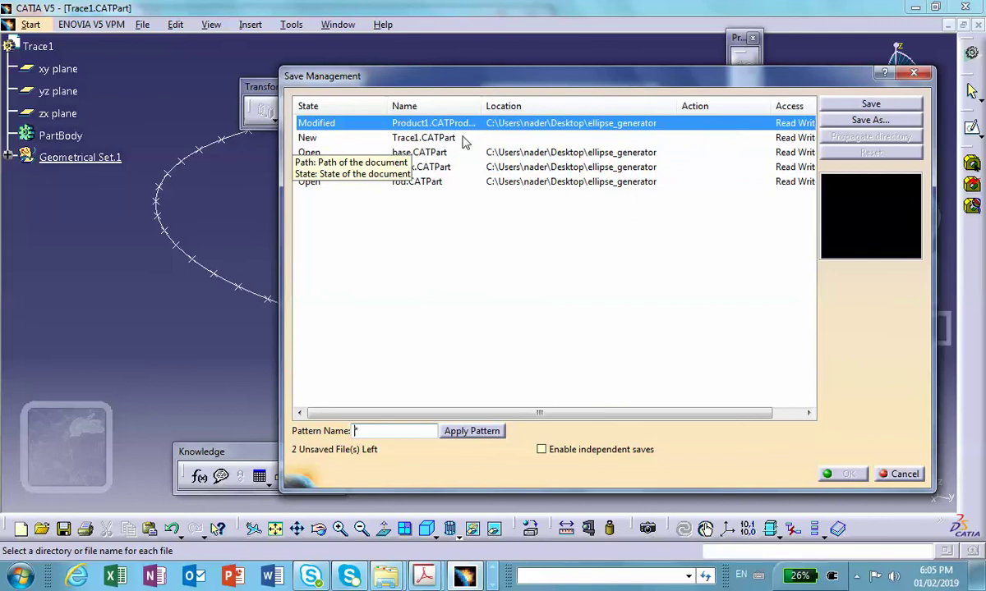
{"action": "left_click", "coordinate": [864, 107]}
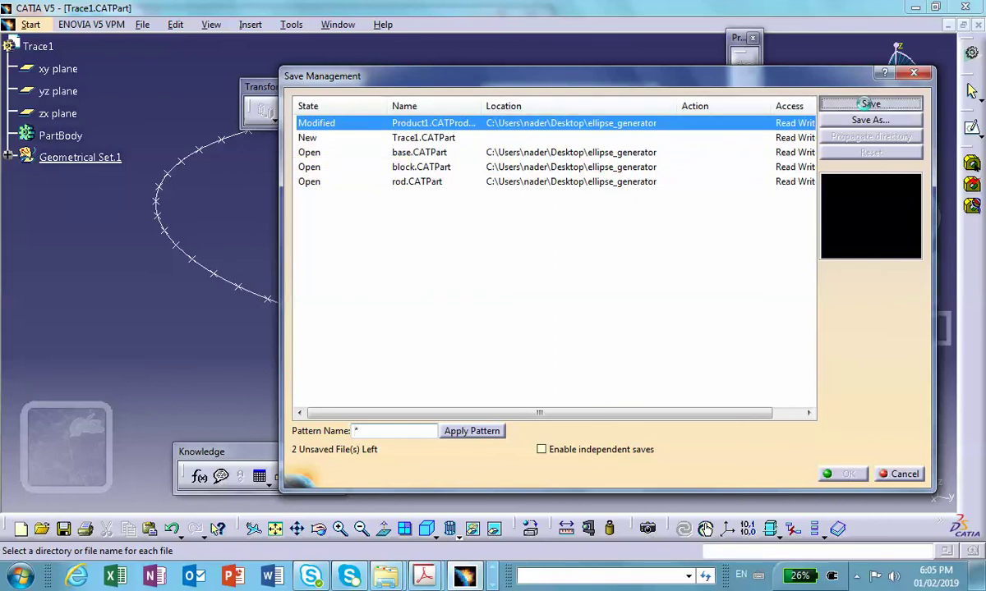
{"action": "left_click", "coordinate": [846, 475]}
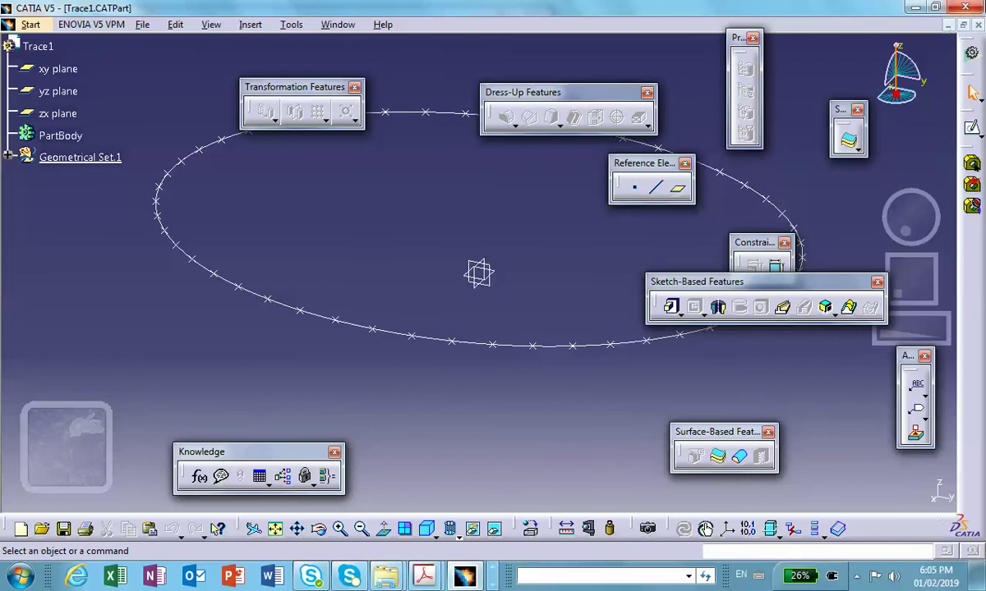
{"action": "left_click", "coordinate": [977, 25]}
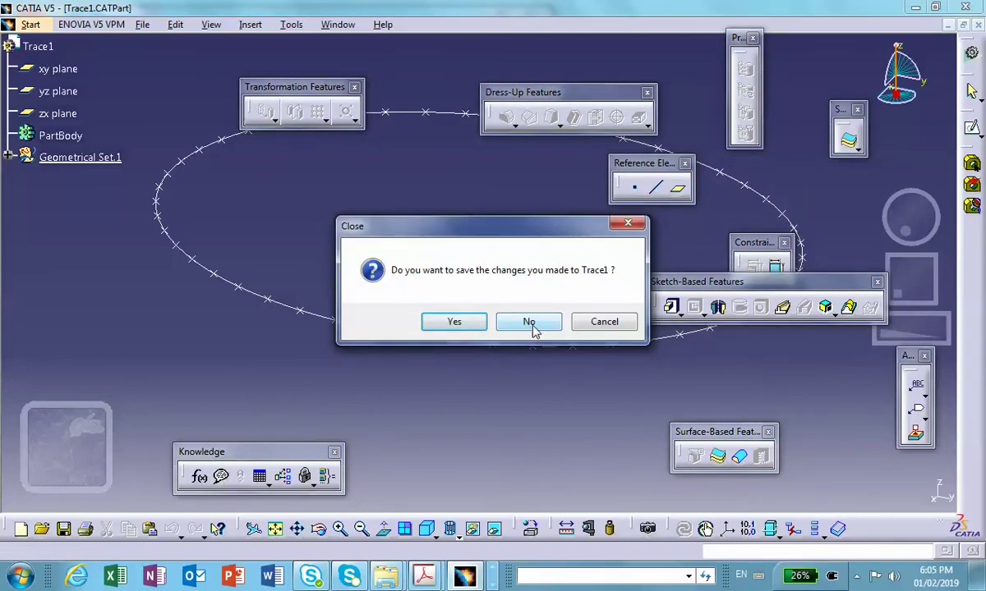
{"action": "left_click", "coordinate": [604, 322]}
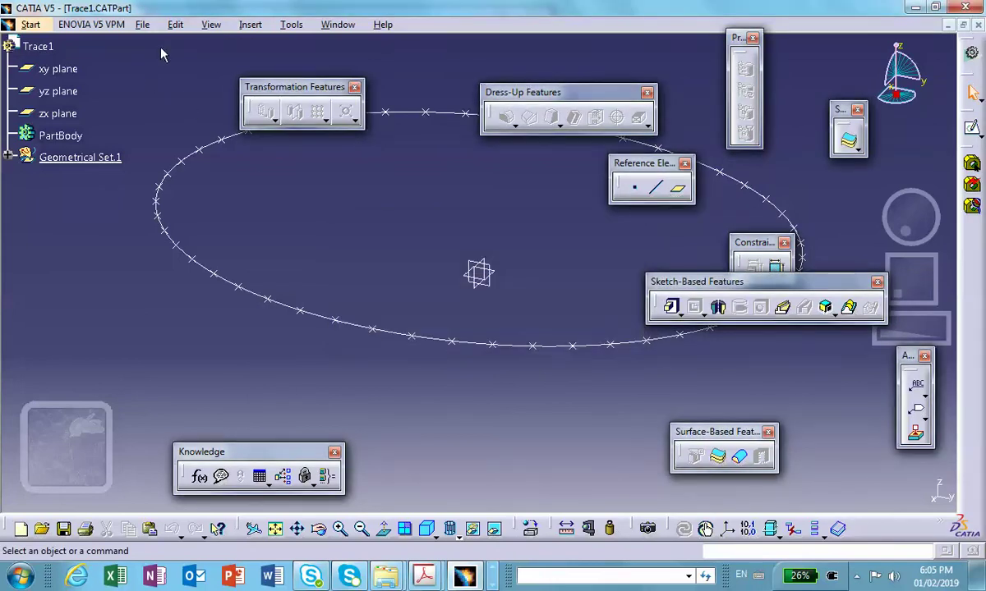
Save the new Trace1.CATPart in the ellipse_generator folder through Save Management and close its window
{"action": "left_click", "coordinate": [138, 25]}
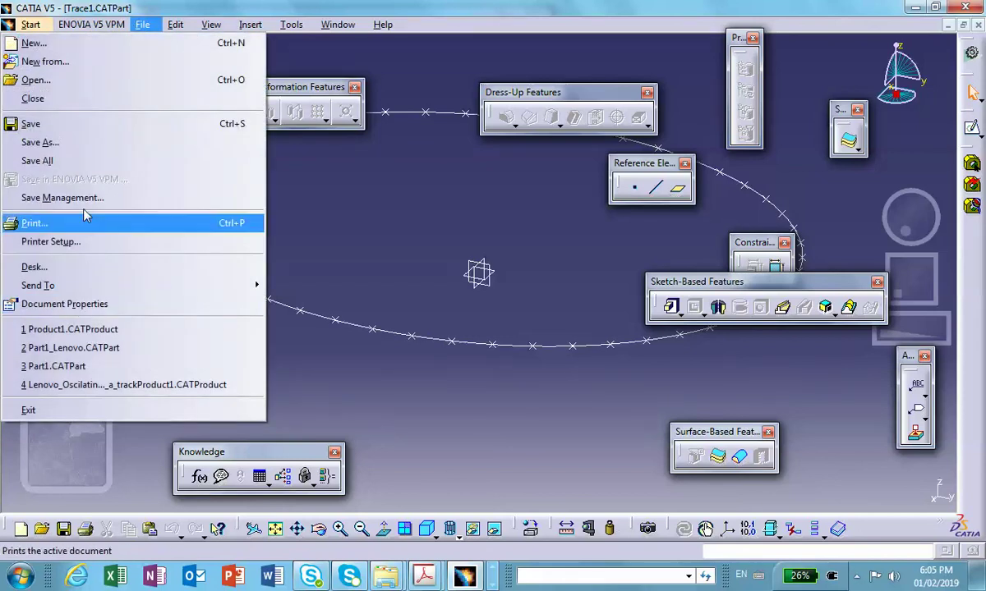
{"action": "left_click", "coordinate": [86, 197]}
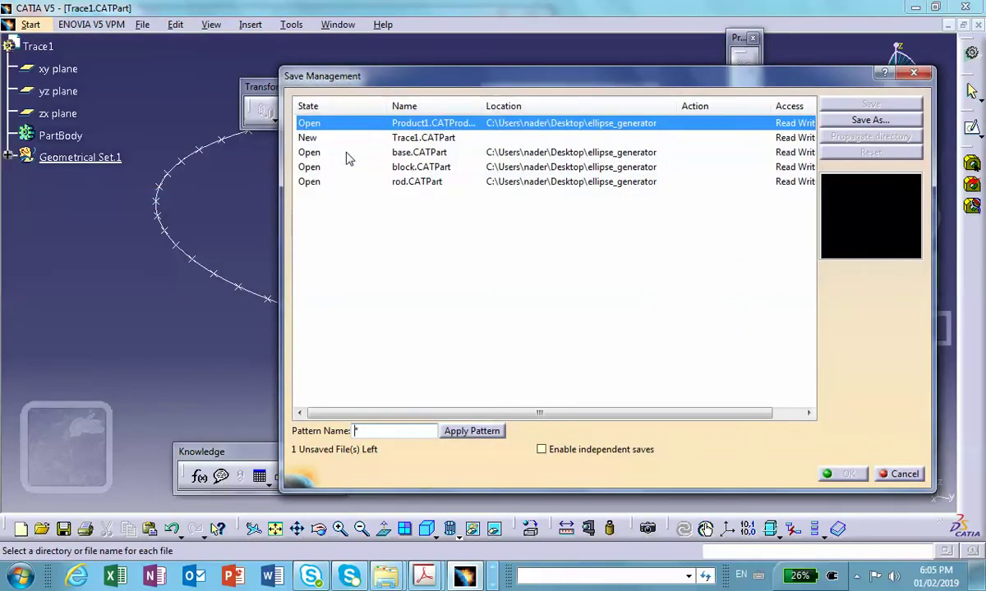
{"action": "left_click", "coordinate": [364, 138]}
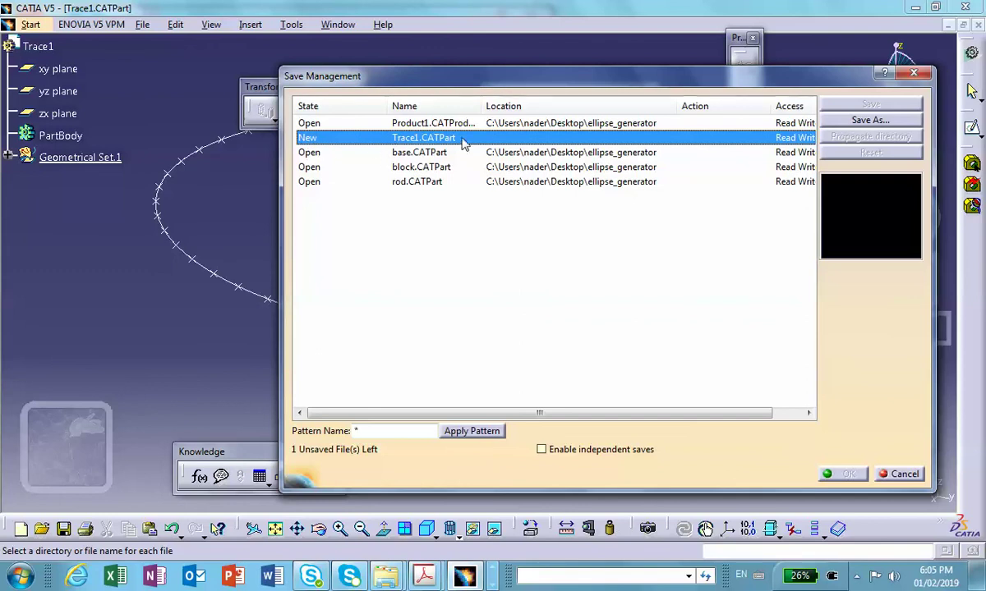
{"action": "left_click", "coordinate": [830, 121]}
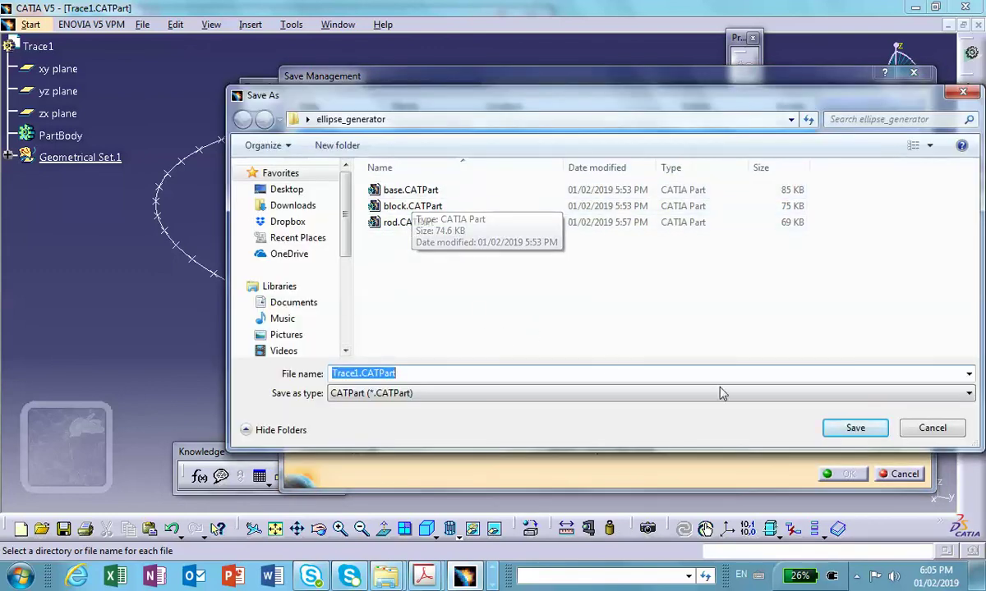
{"action": "left_click", "coordinate": [854, 429]}
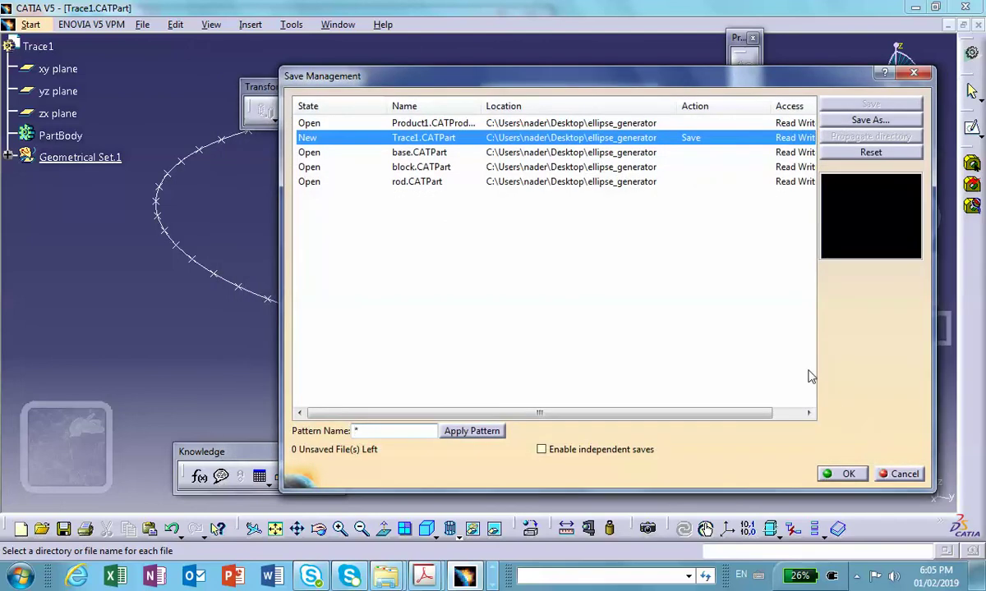
{"action": "left_click", "coordinate": [854, 474]}
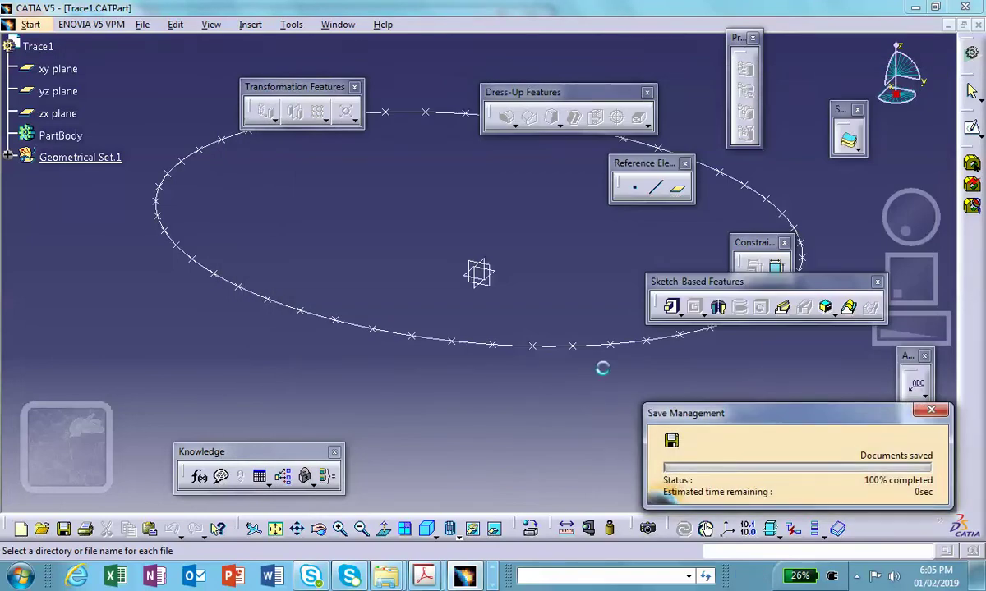
{"action": "left_click", "coordinate": [978, 24]}
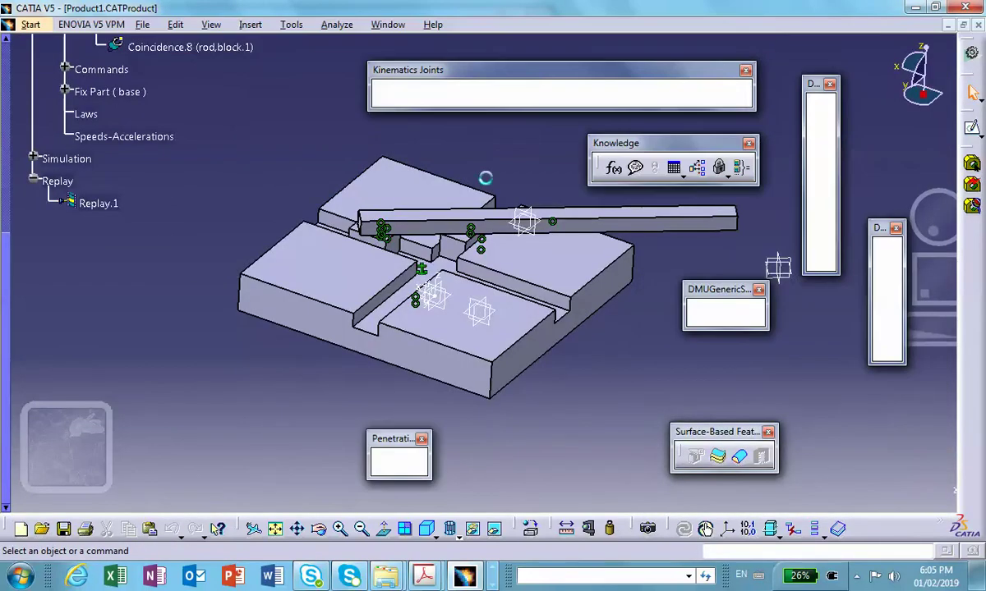
Insert the saved Trace1.CATPart into Product1 as an existing component
{"action": "left_click", "coordinate": [141, 26]}
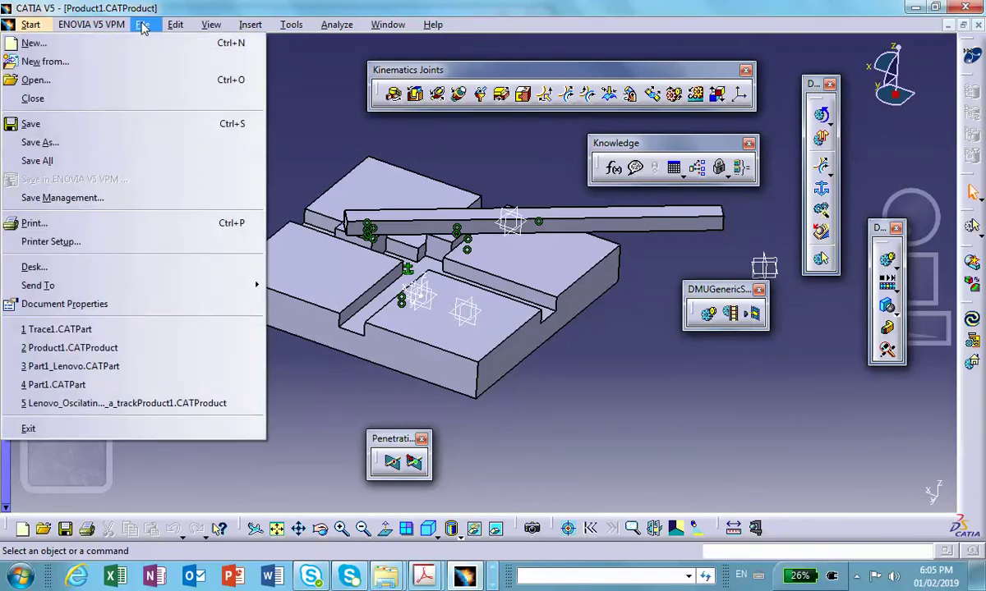
{"action": "mouse_move", "coordinate": [256, 30]}
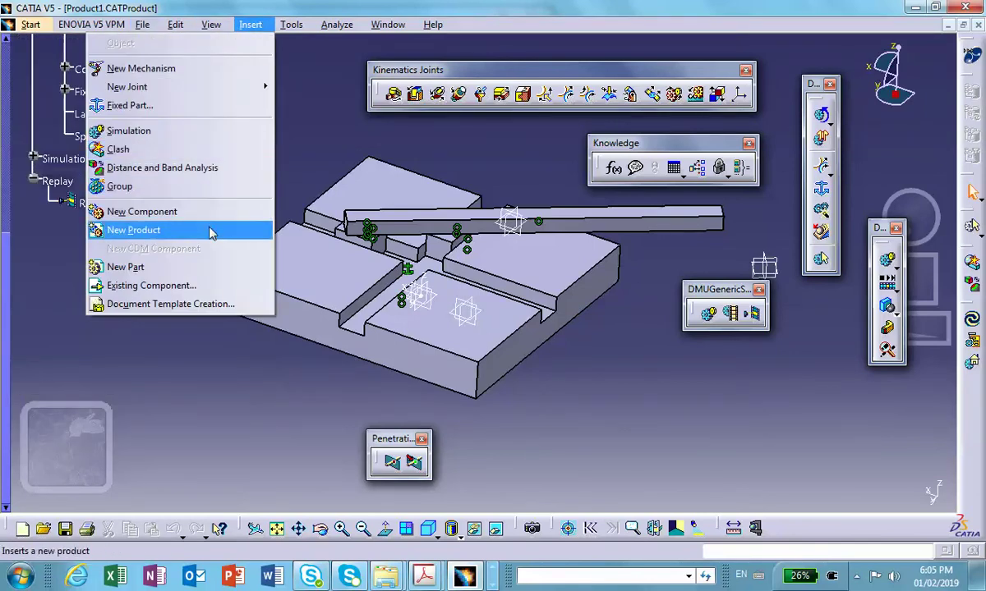
{"action": "left_click", "coordinate": [201, 285]}
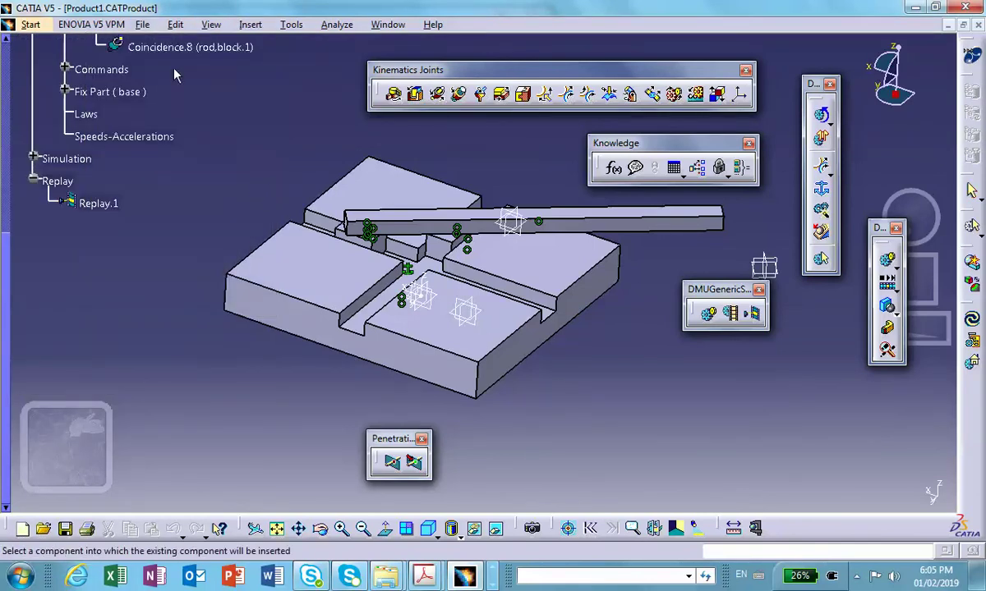
{"action": "scroll", "coordinate": [175, 66], "scroll_direction": "up", "scroll_amount": 6}
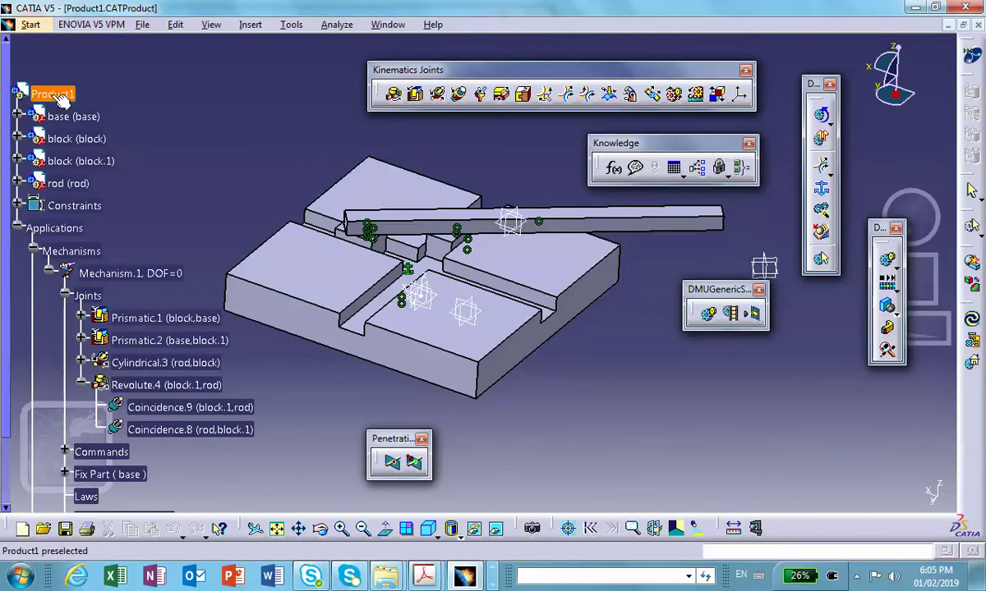
{"action": "left_click", "coordinate": [56, 95]}
{"action": "left_click", "coordinate": [505, 331]}
{"action": "left_click", "coordinate": [849, 505]}
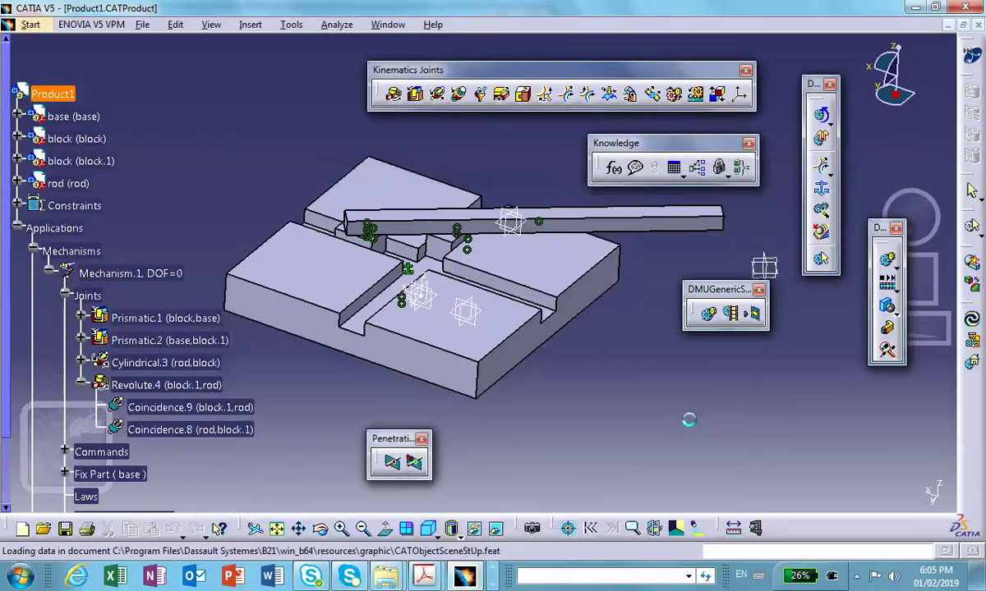
{"action": "middle_click_drag", "start_coordinate": [610, 328], "coordinate": [646, 281]}
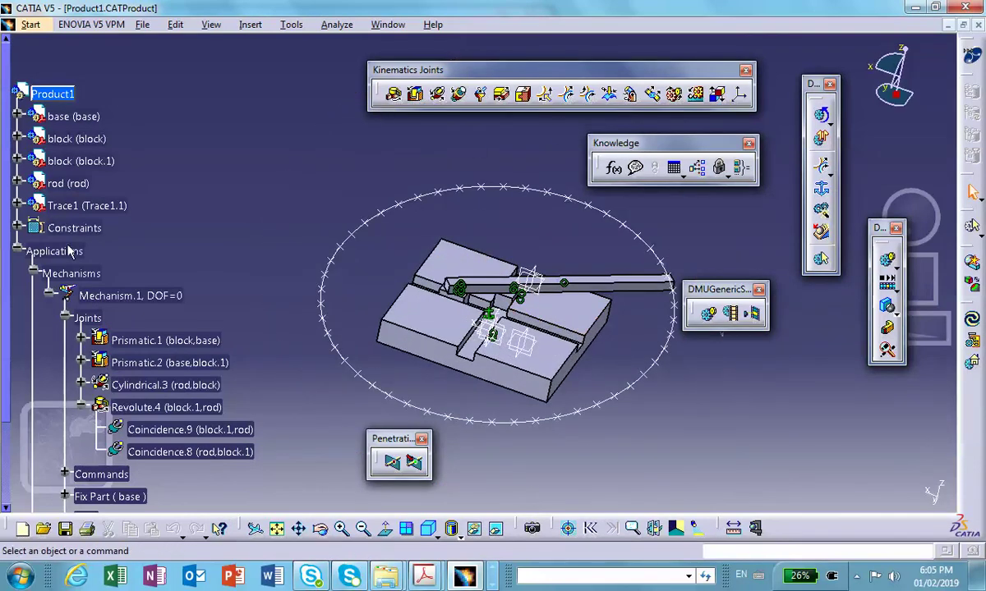
Play Replay.1 in a loop to check the rod end against the elliptical trace, return it to the start and close it
{"action": "scroll", "coordinate": [135, 220], "scroll_direction": "down", "scroll_amount": 5}
{"action": "double_click", "coordinate": [92, 320]}
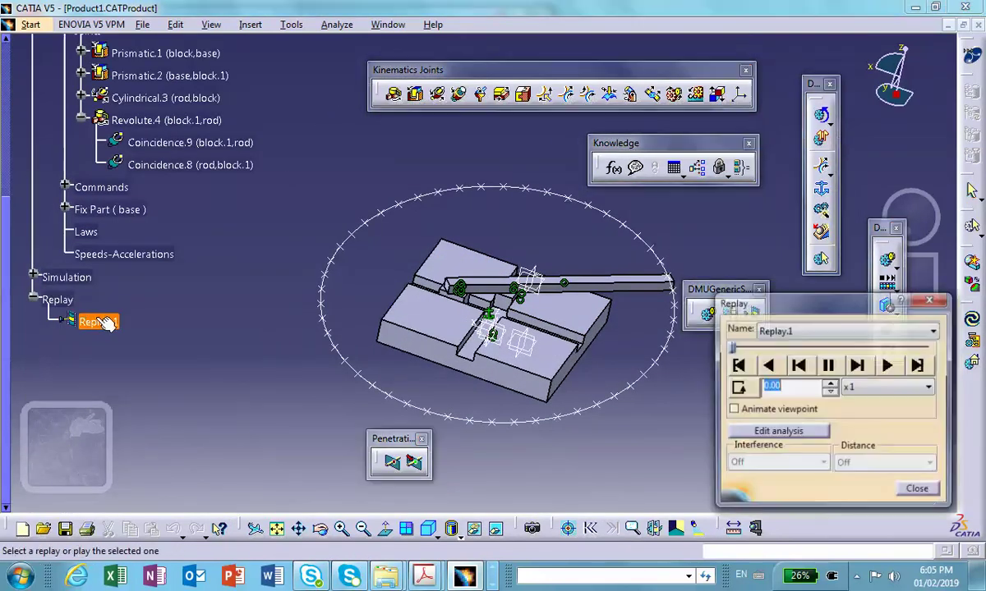
{"action": "left_click", "coordinate": [738, 389]}
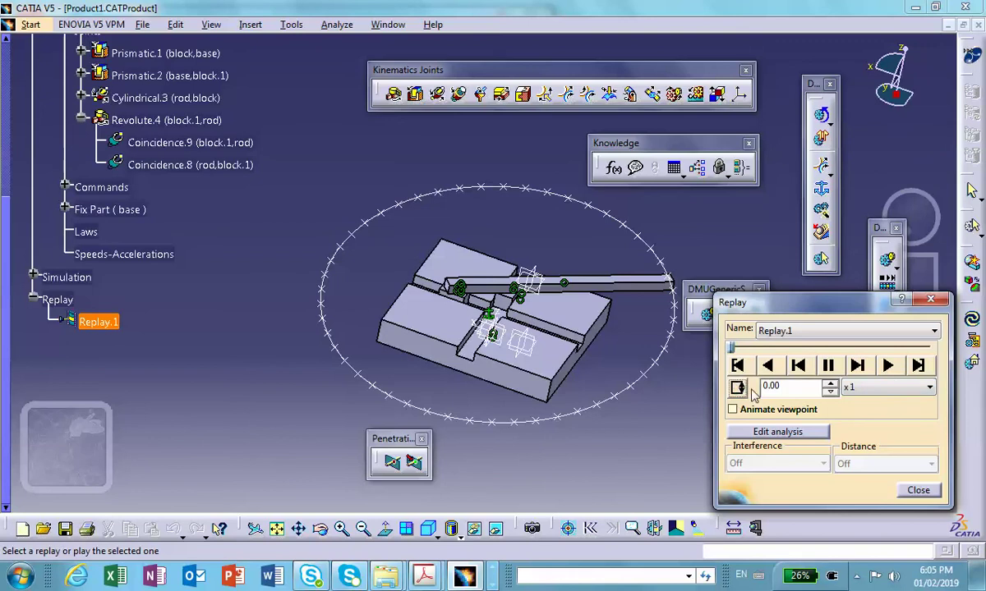
{"action": "left_click", "coordinate": [890, 367]}
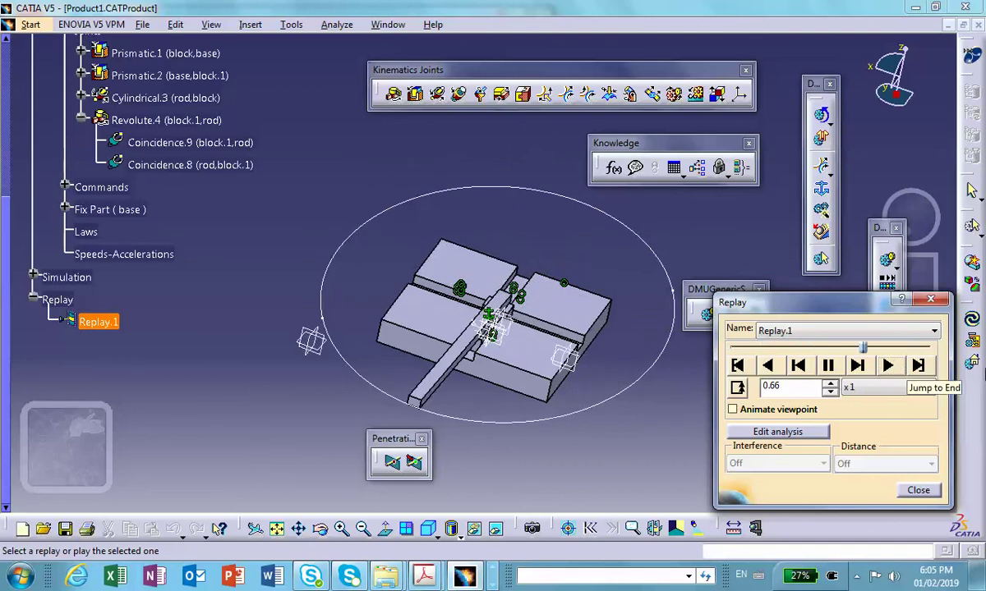
{"action": "left_click", "coordinate": [829, 376]}
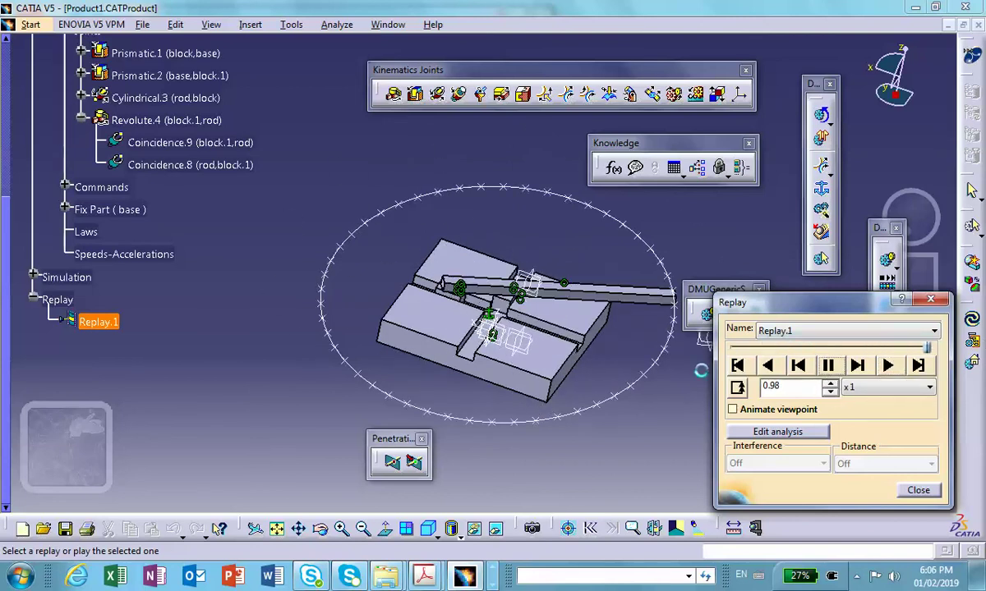
{"action": "left_click", "coordinate": [737, 366]}
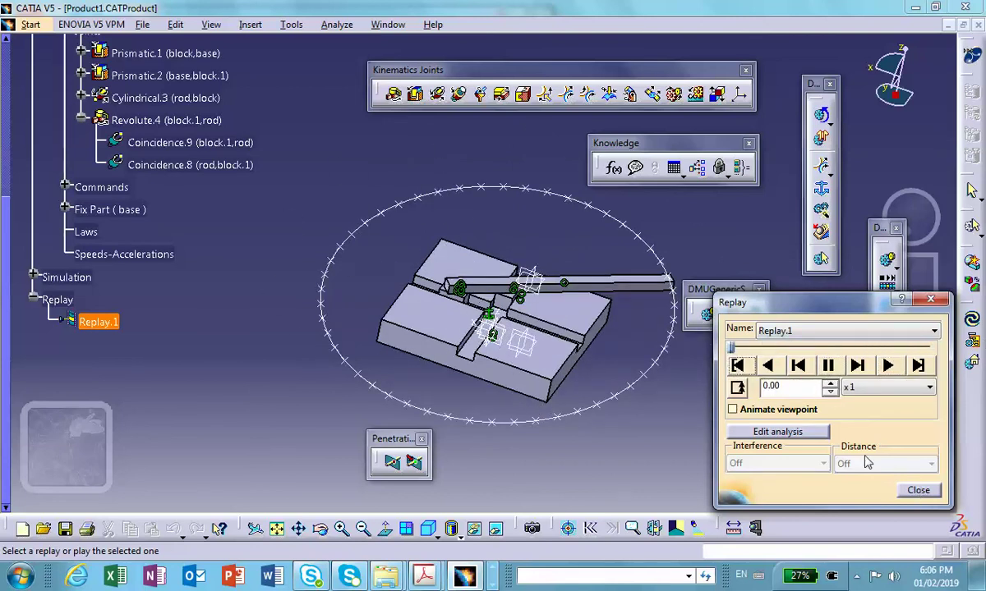
{"action": "left_click", "coordinate": [918, 490]}
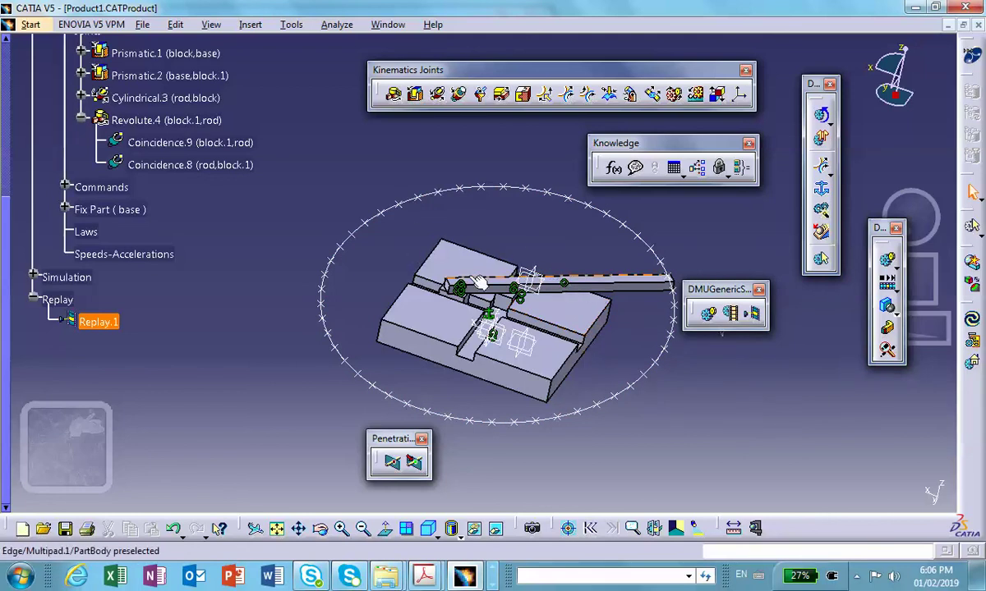
Save the Product1 assembly with the inserted trace
{"action": "left_click", "coordinate": [547, 390]}
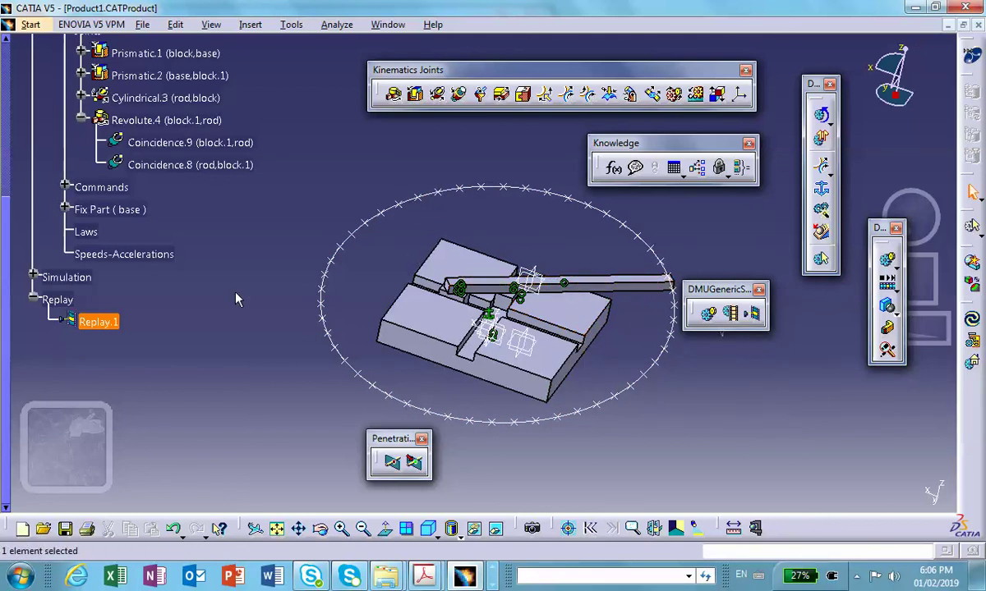
{"action": "middle_click_drag", "start_coordinate": [367, 277], "coordinate": [331, 239]}
{"action": "middle_click_drag", "start_coordinate": [622, 407], "coordinate": [576, 426]}
{"action": "mouse_move", "coordinate": [275, 291]}
{"action": "middle_mouse_down"}
{"action": "mouse_move", "coordinate": [283, 279]}
{"action": "mouse_move", "coordinate": [273, 276]}
{"action": "middle_mouse_up"}
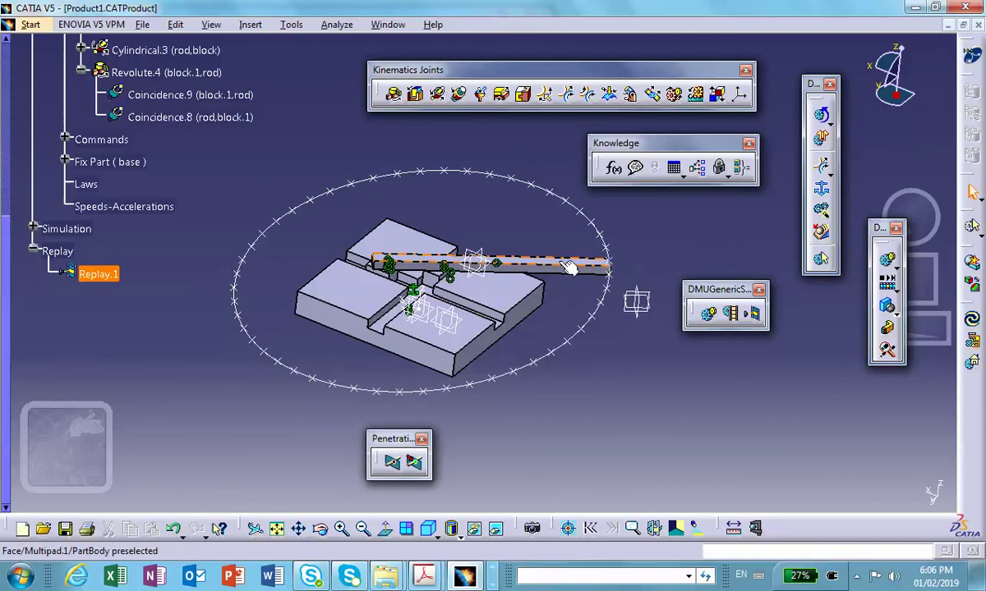
{"action": "left_click", "coordinate": [621, 273]}
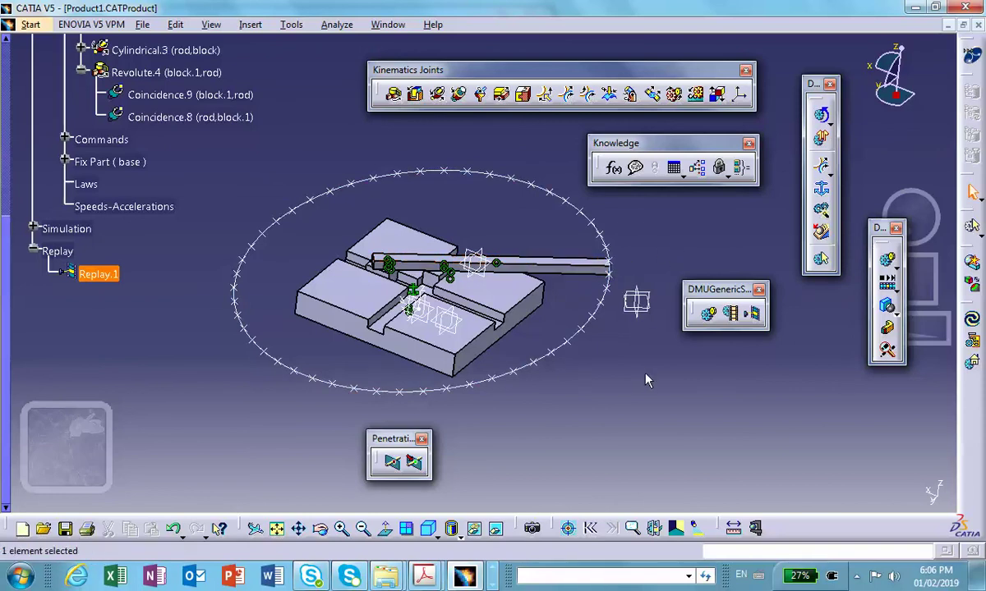
{"action": "left_click", "coordinate": [67, 528]}
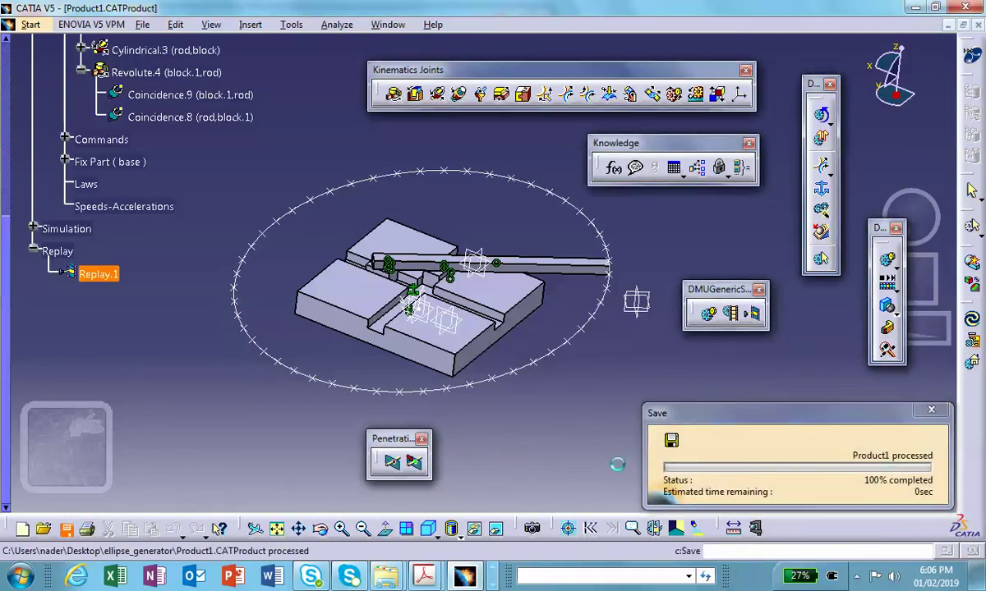